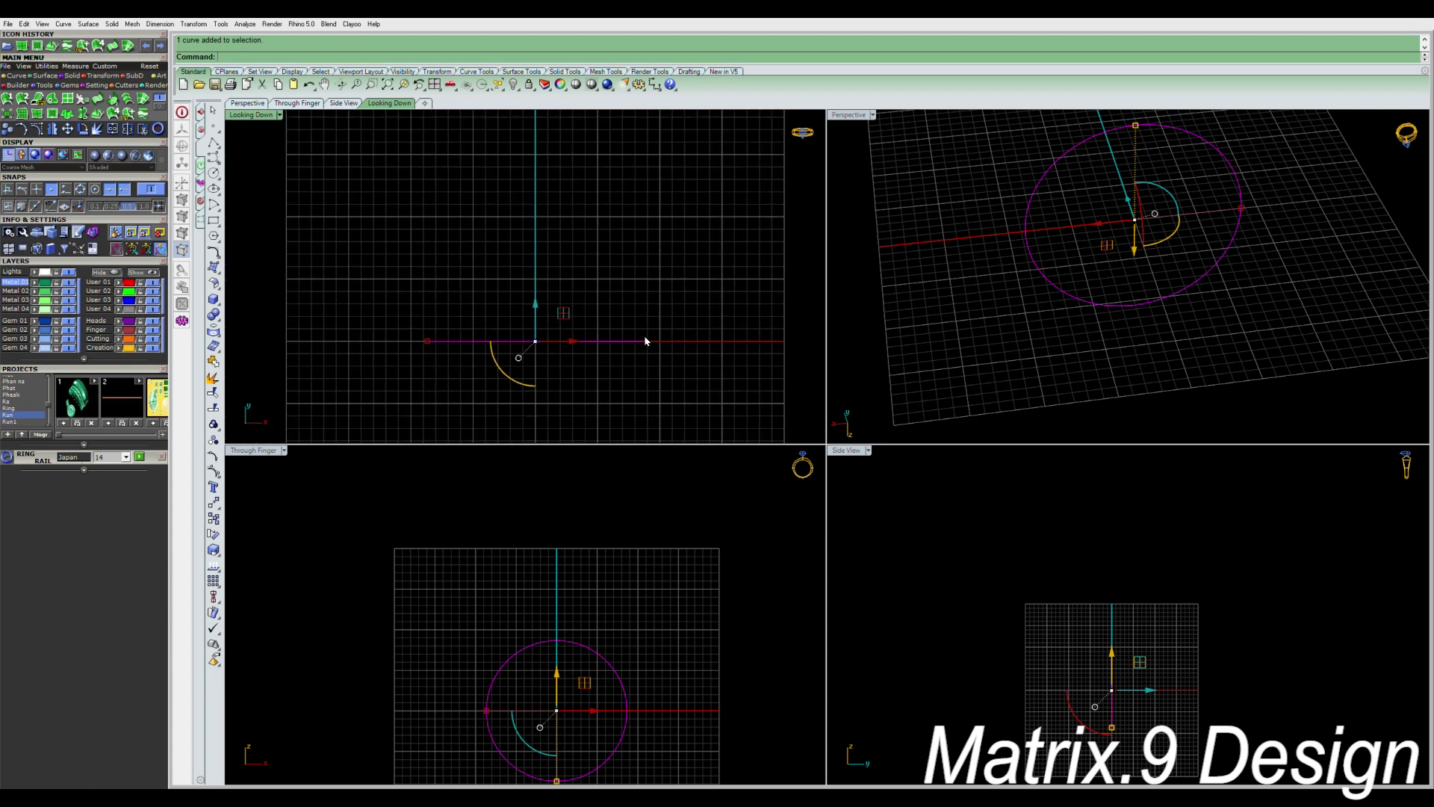
scroll(503, 279, "down", 2)
key("Delete")
scroll(590, 321, "up", 4)
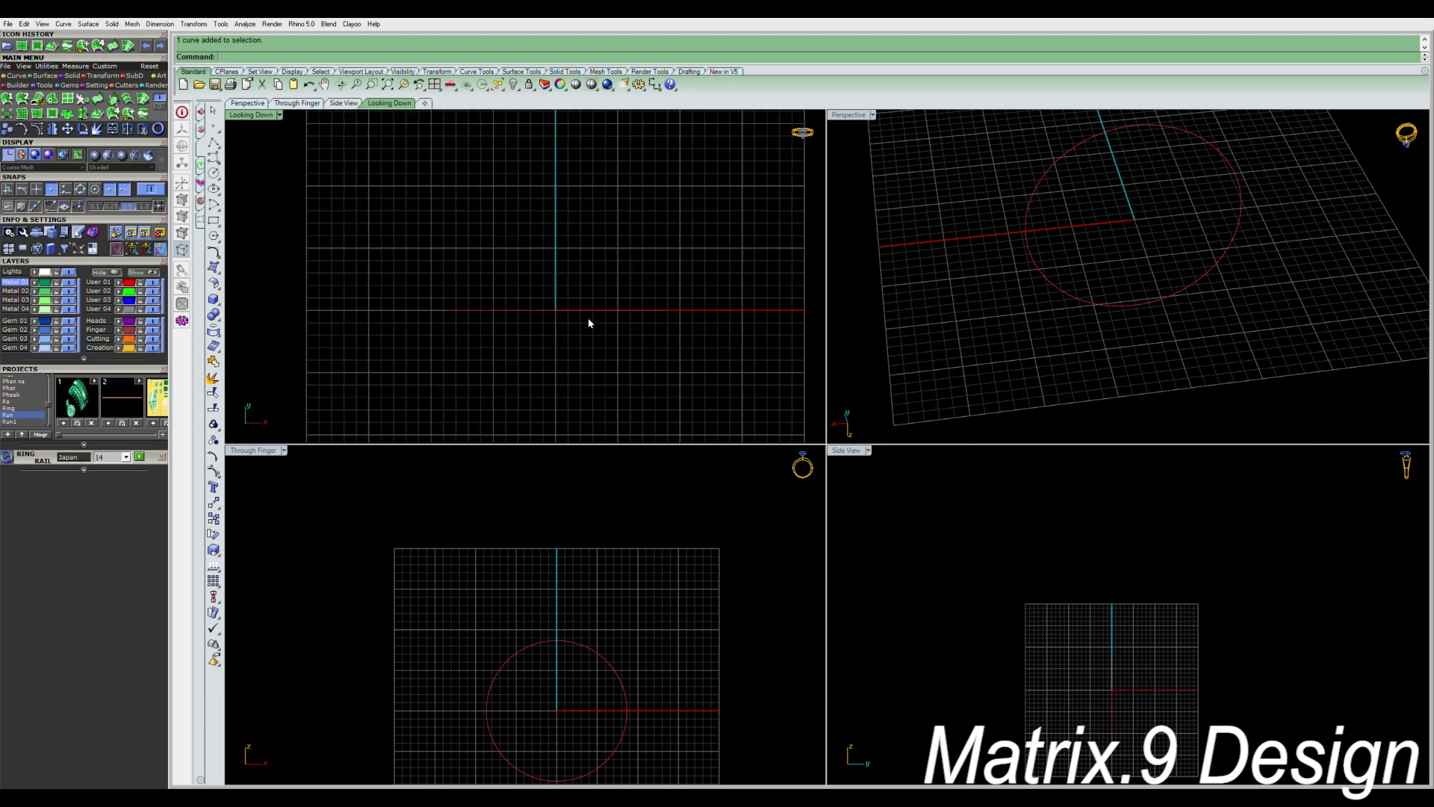
scroll(566, 336, "down", 2)
right_click_drag(512, 285, 401, 353)
key("ctrl+z")
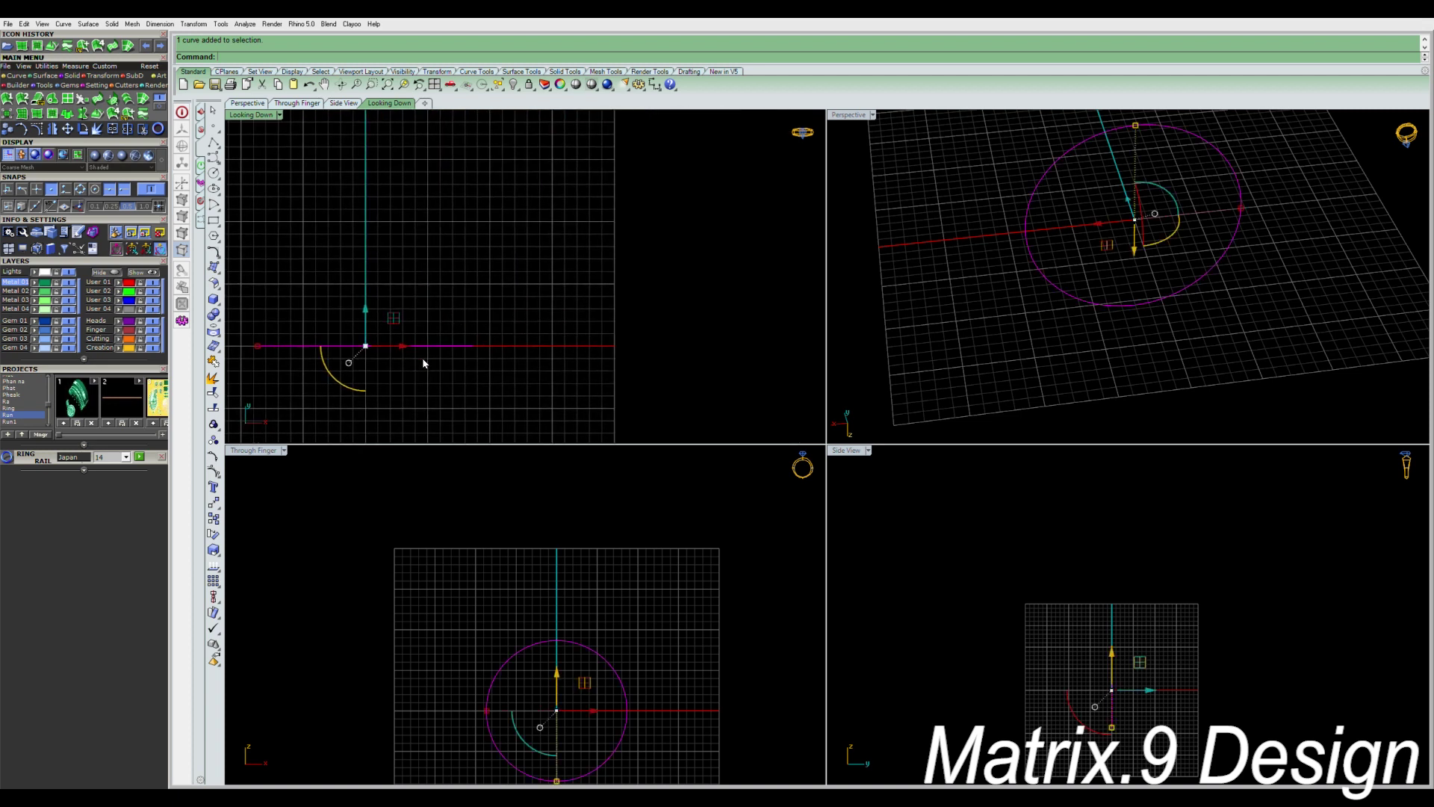
Hide the ring rail circle and draw a circle about 8.4 mm in diameter centred on the origin in the Looking Down view.
key("ctrl+h")
right_click_drag(371, 336, 618, 309)
type("circle")
key("Return")
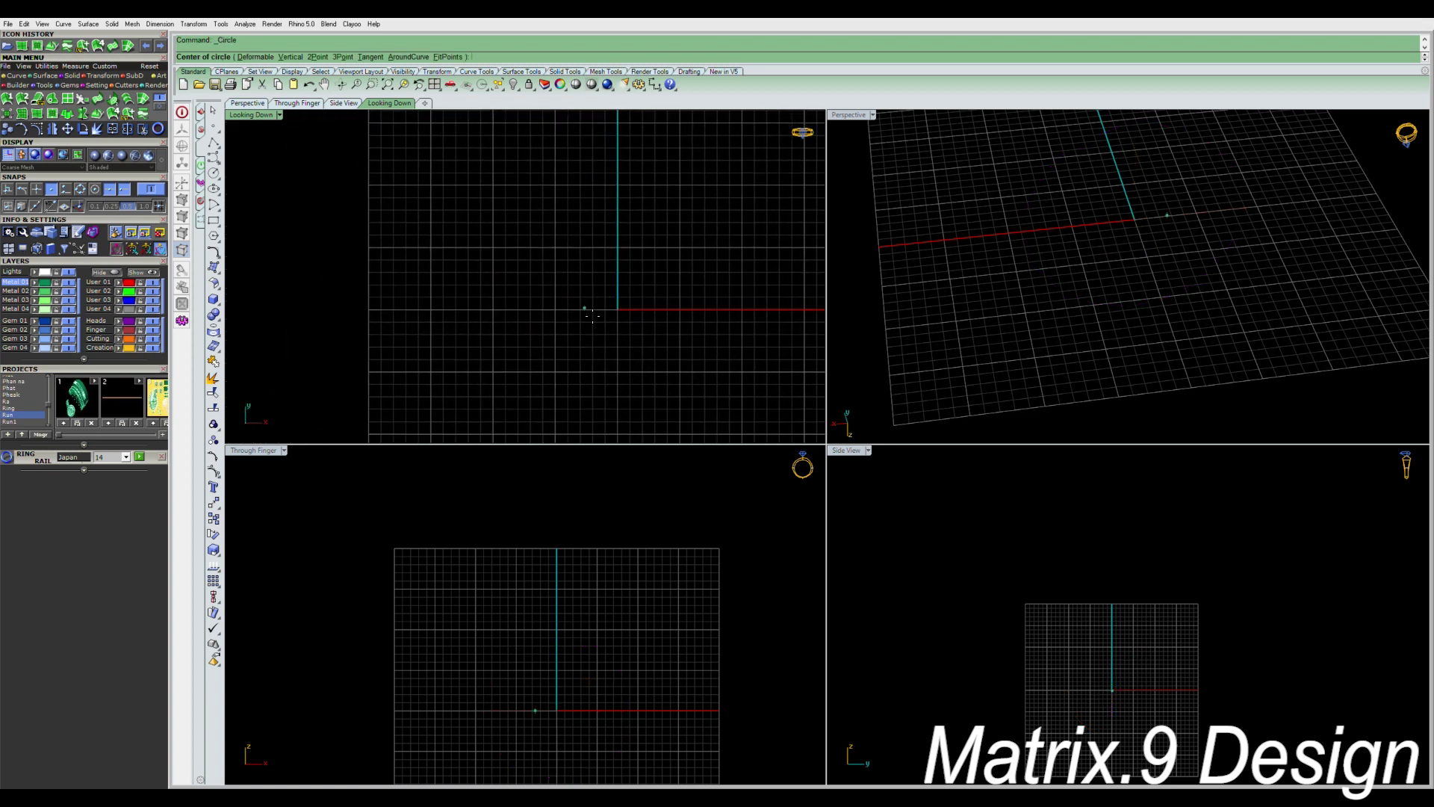
left_click(617, 308)
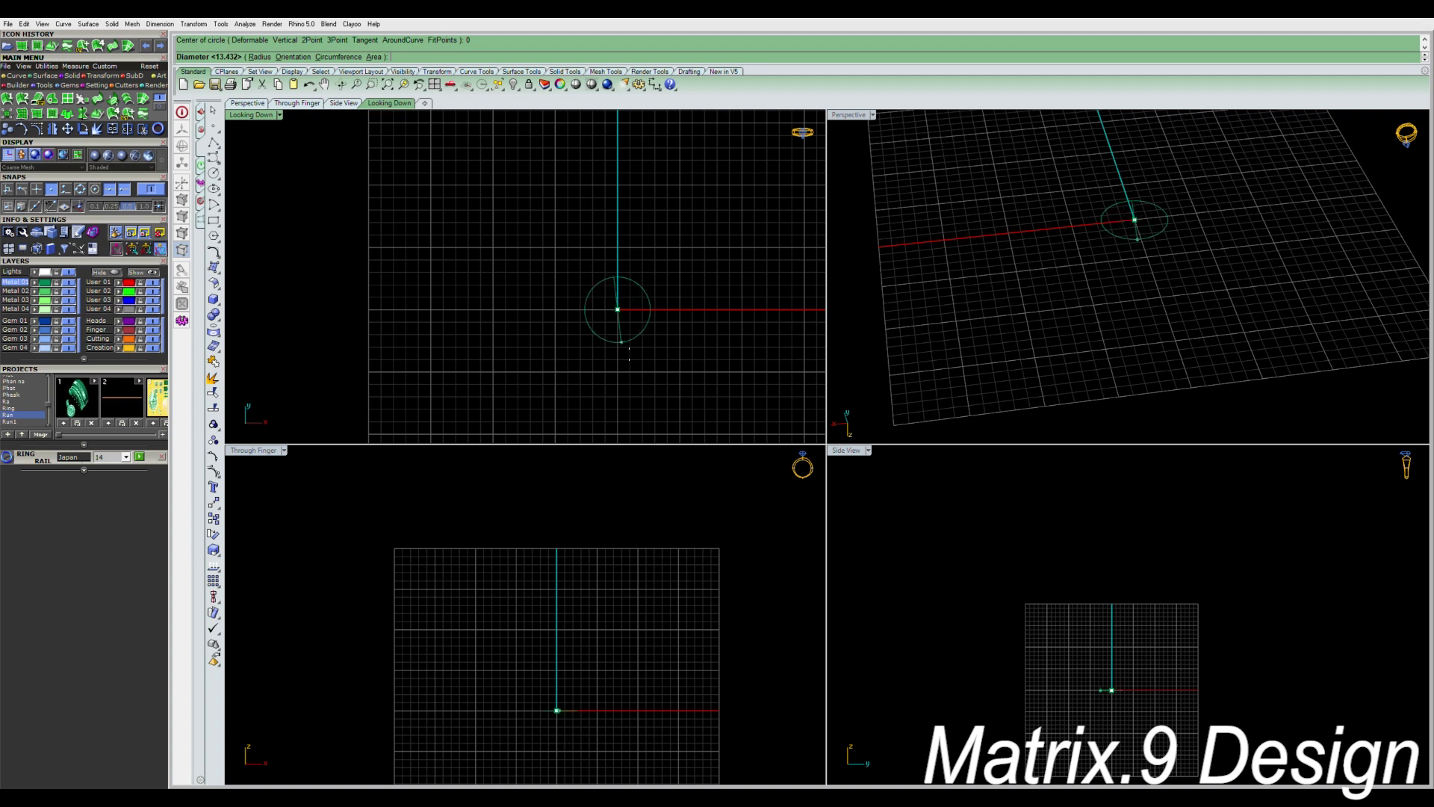
left_click(616, 362)
Measure the new circle's diameter with a temporary diameter dimension, and delete that dimension.
right_click_drag(618, 367, 585, 336)
left_click(589, 338)
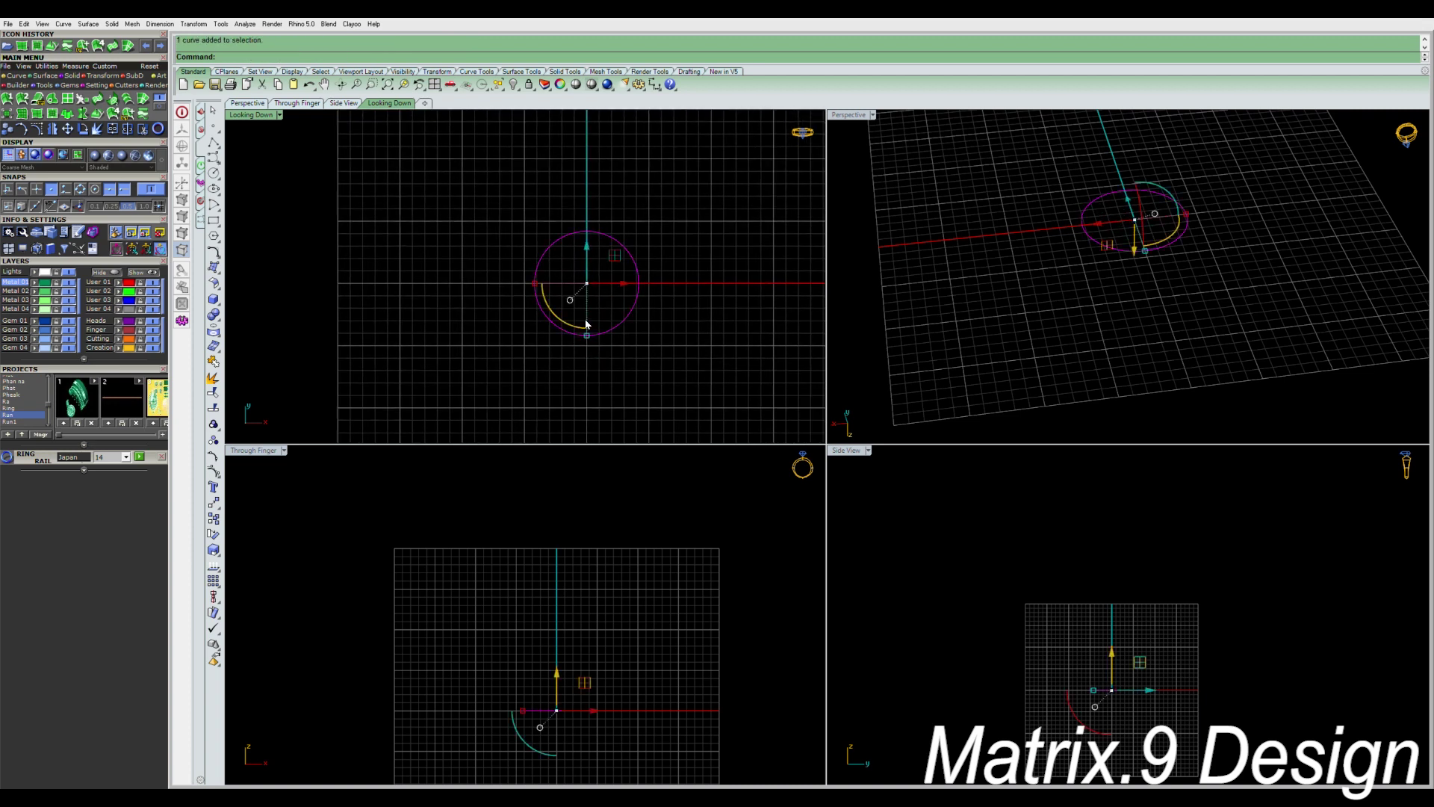
type("dimdiameter")
key("Return")
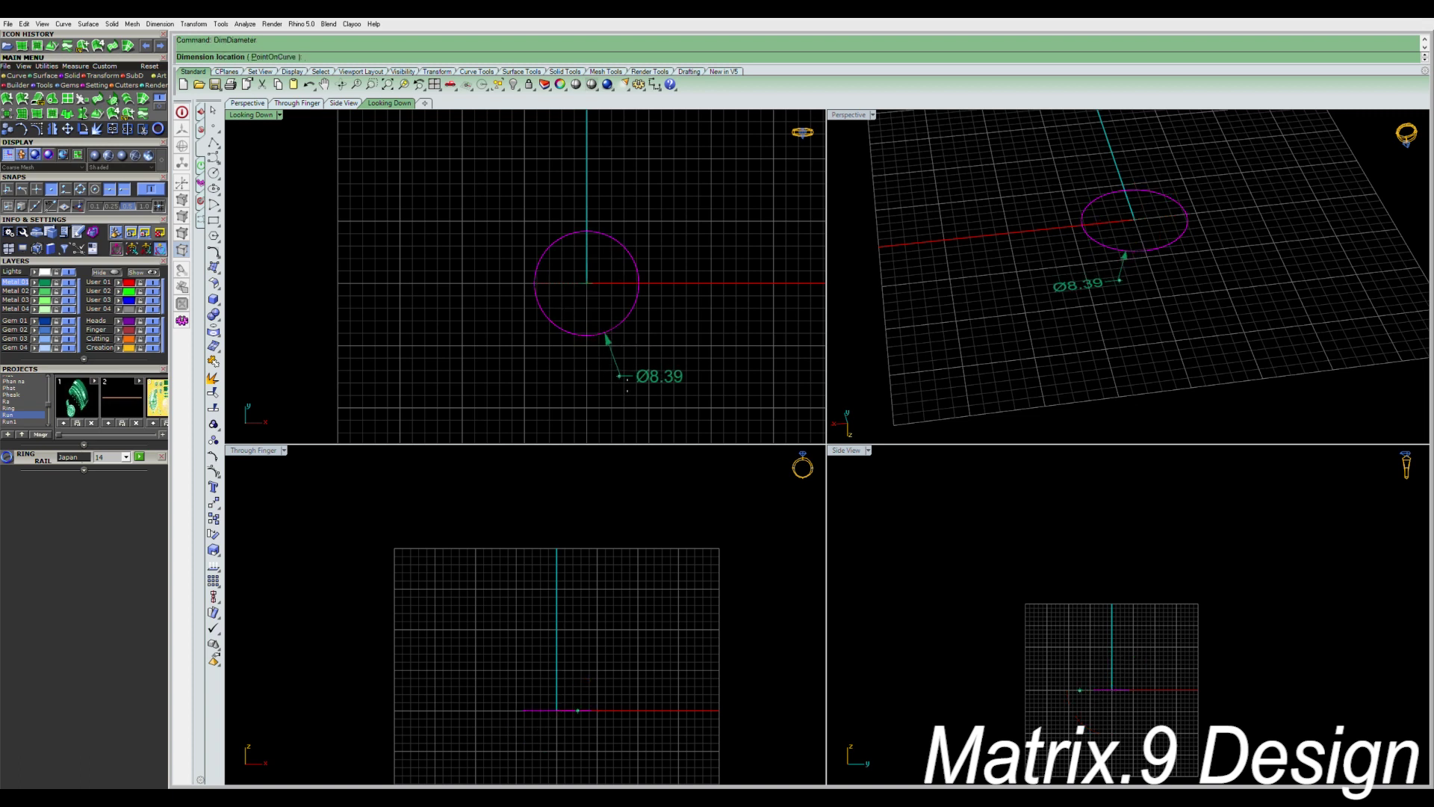
left_click(619, 377)
left_click(630, 343)
left_click_drag(660, 401, 602, 370)
key("Delete")
Place a duplicate of the circle along the positive X axis so that it partly overlaps the original.
scroll(566, 256, "up", 2)
scroll(566, 256, "up", 1)
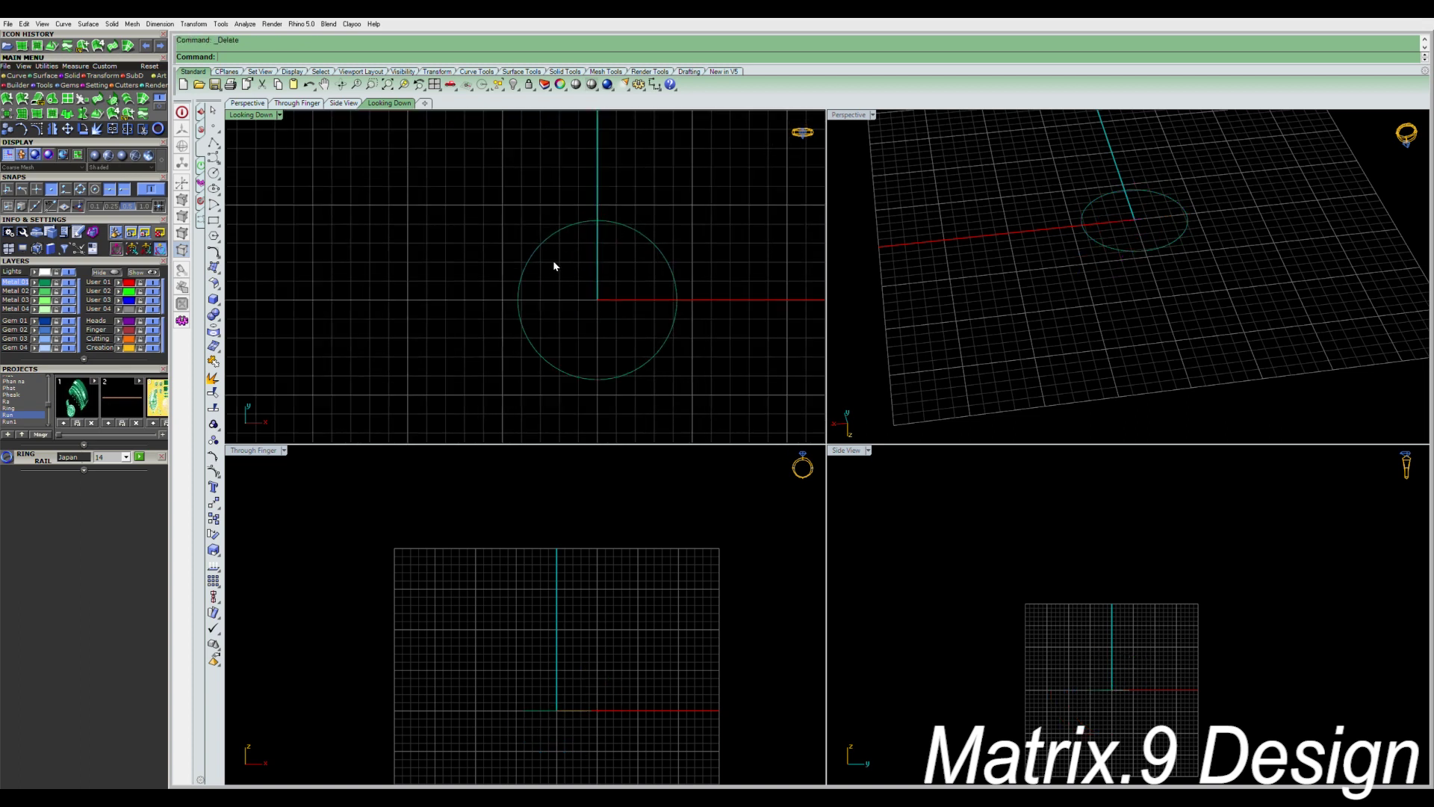
left_click(655, 364)
right_click_drag(653, 361, 550, 327)
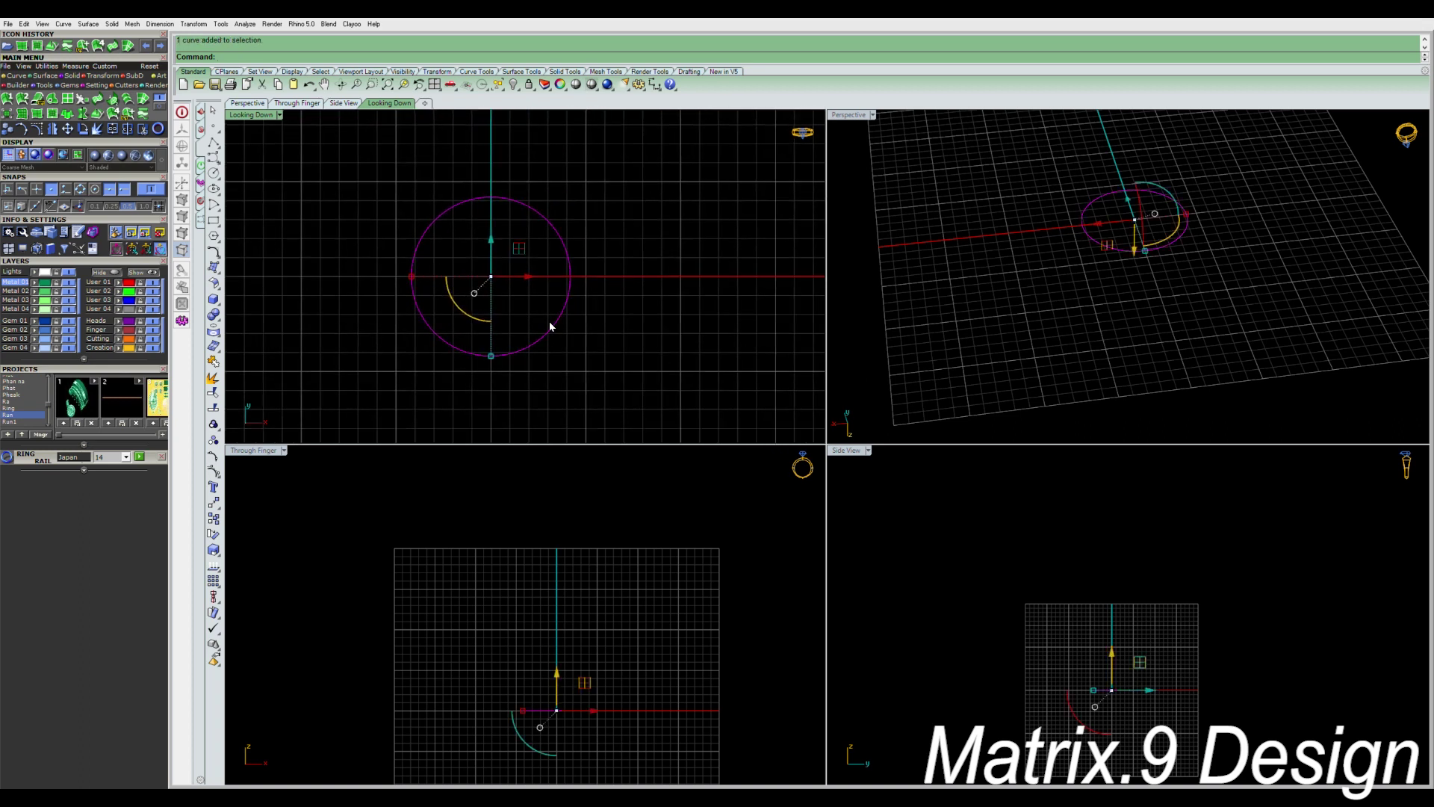
left_click_drag(528, 277, 655, 299)
Polar-array the duplicated circle around the origin with 4 items over 360 degrees.
scroll(661, 305, "down", 4)
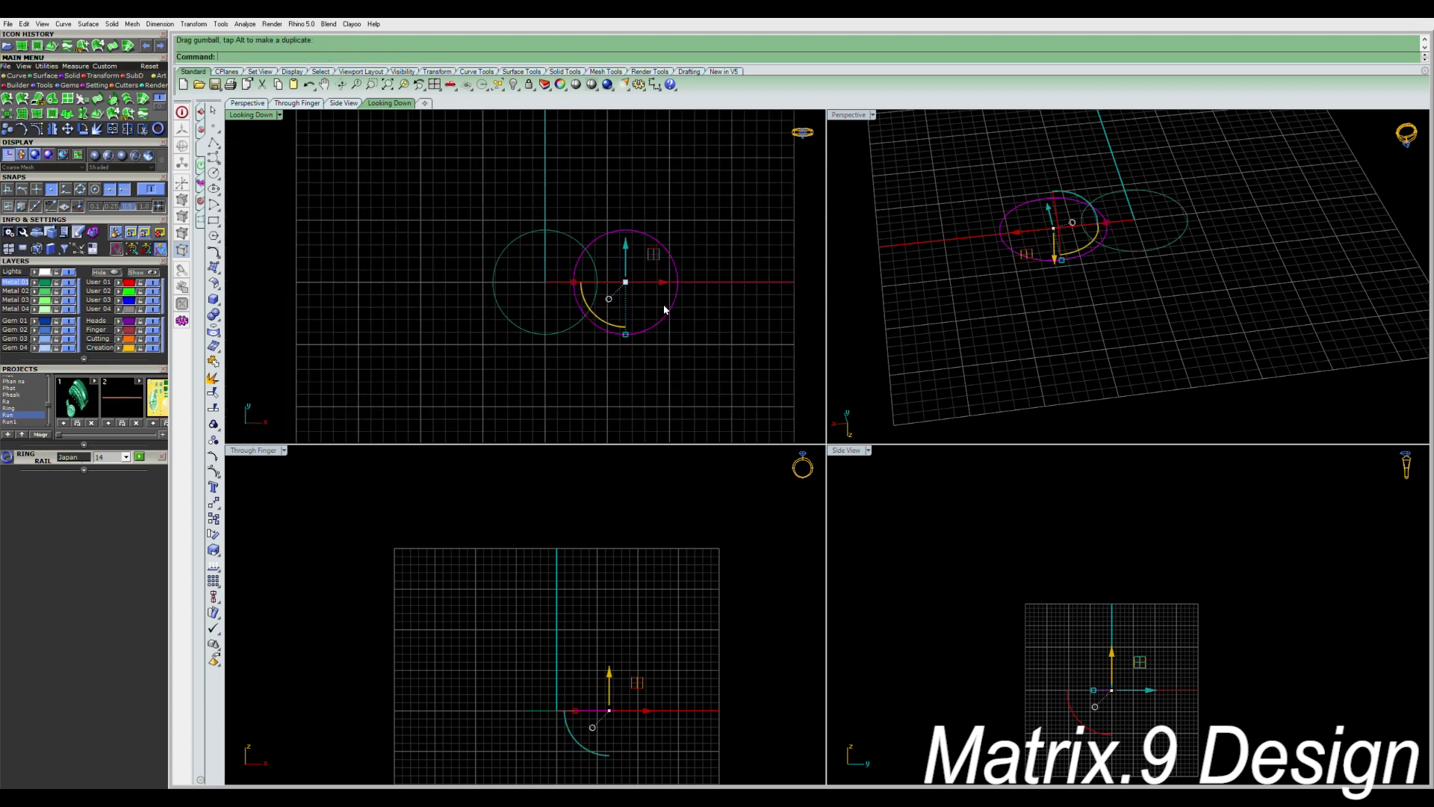
left_click(684, 342)
left_click(647, 331)
key("Return")
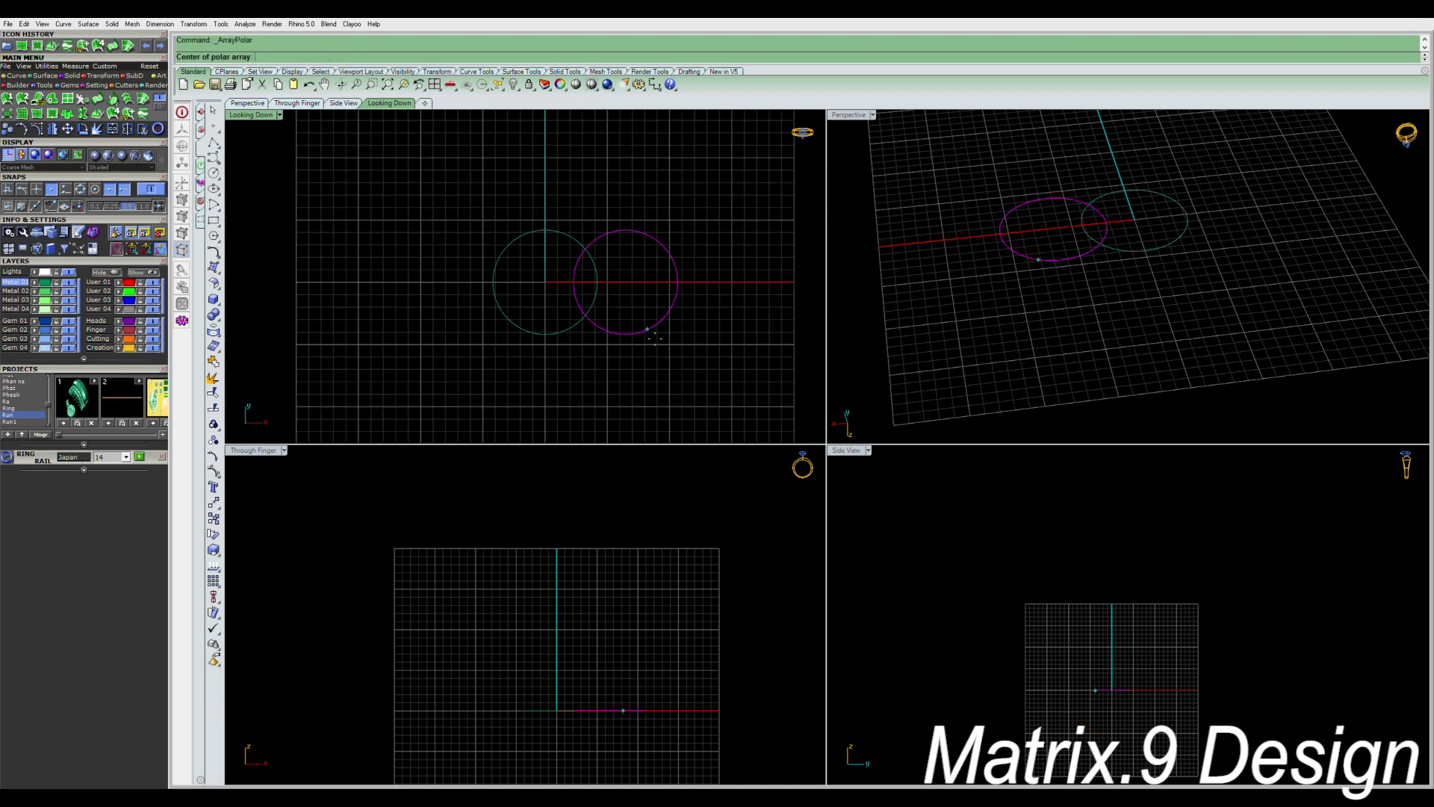
key("Return")
key("Return")
key("Return")
Scale the array's source circle down slightly and nudge it toward the origin so the four outer circles overlap the central one more.
scroll(577, 299, "up", 4)
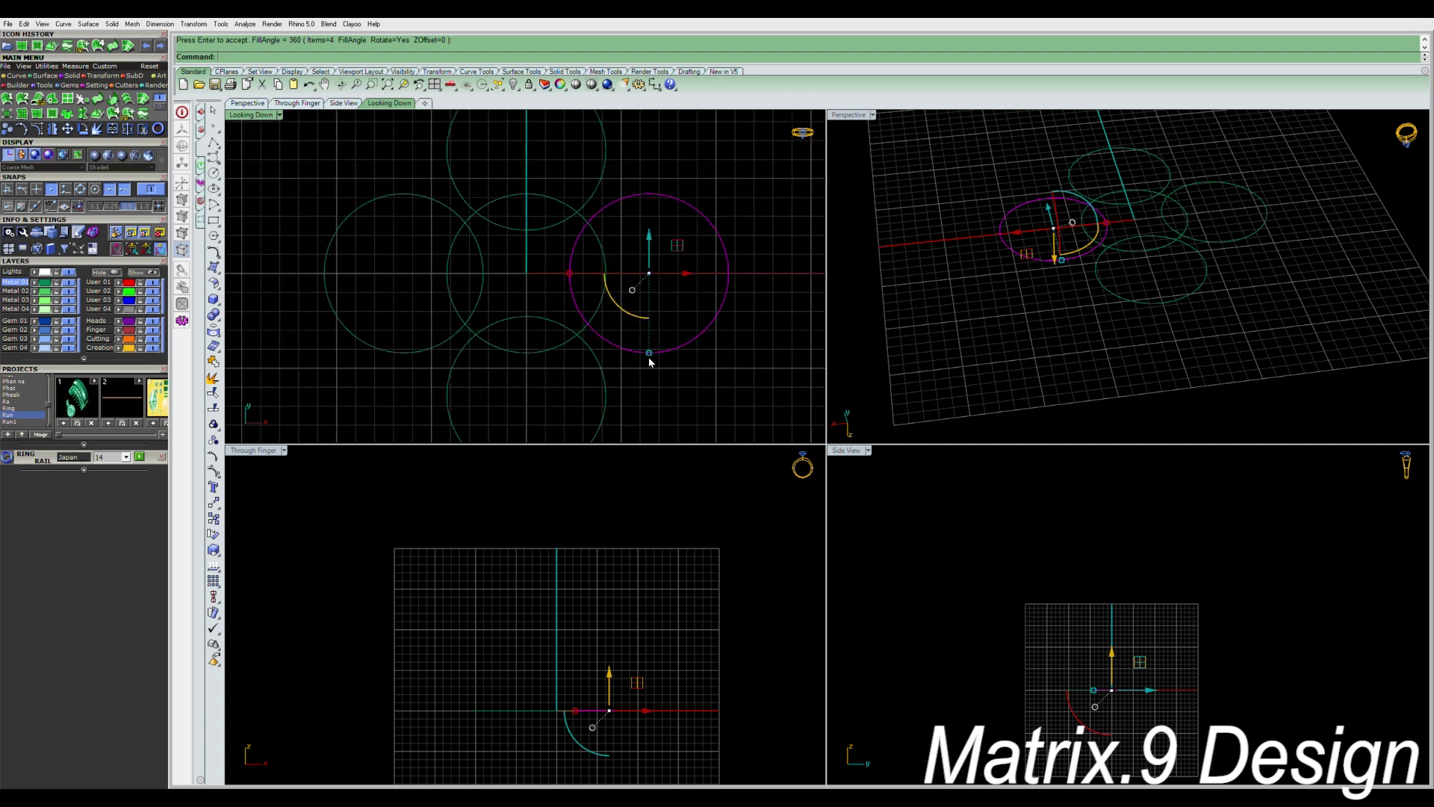
left_click_drag(649, 353, 648, 342)
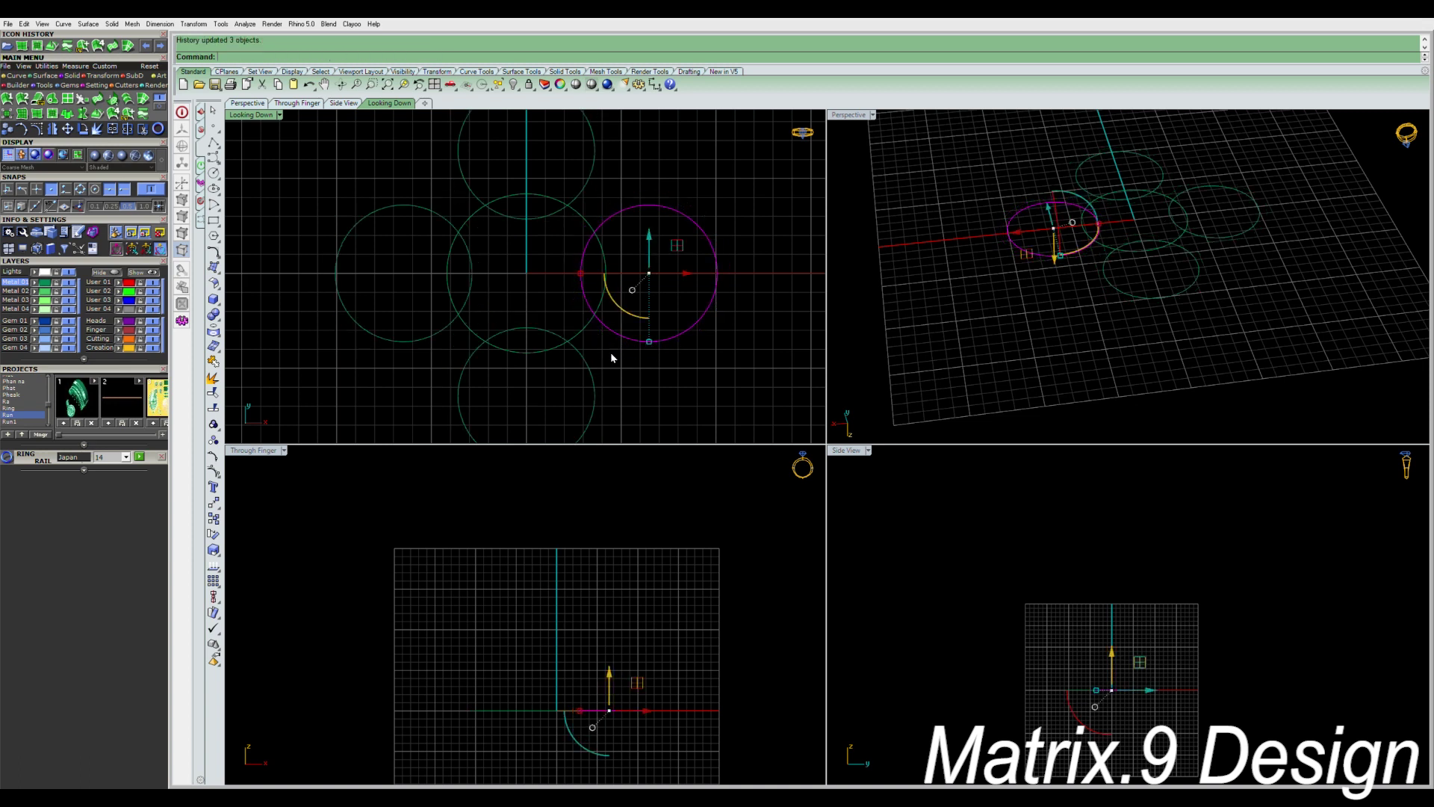
key("alt+Left")
key("alt+Left")
key("alt+Left")
key("alt+Left")
key("alt+Left")
key("alt+Left")
key("alt+Left")
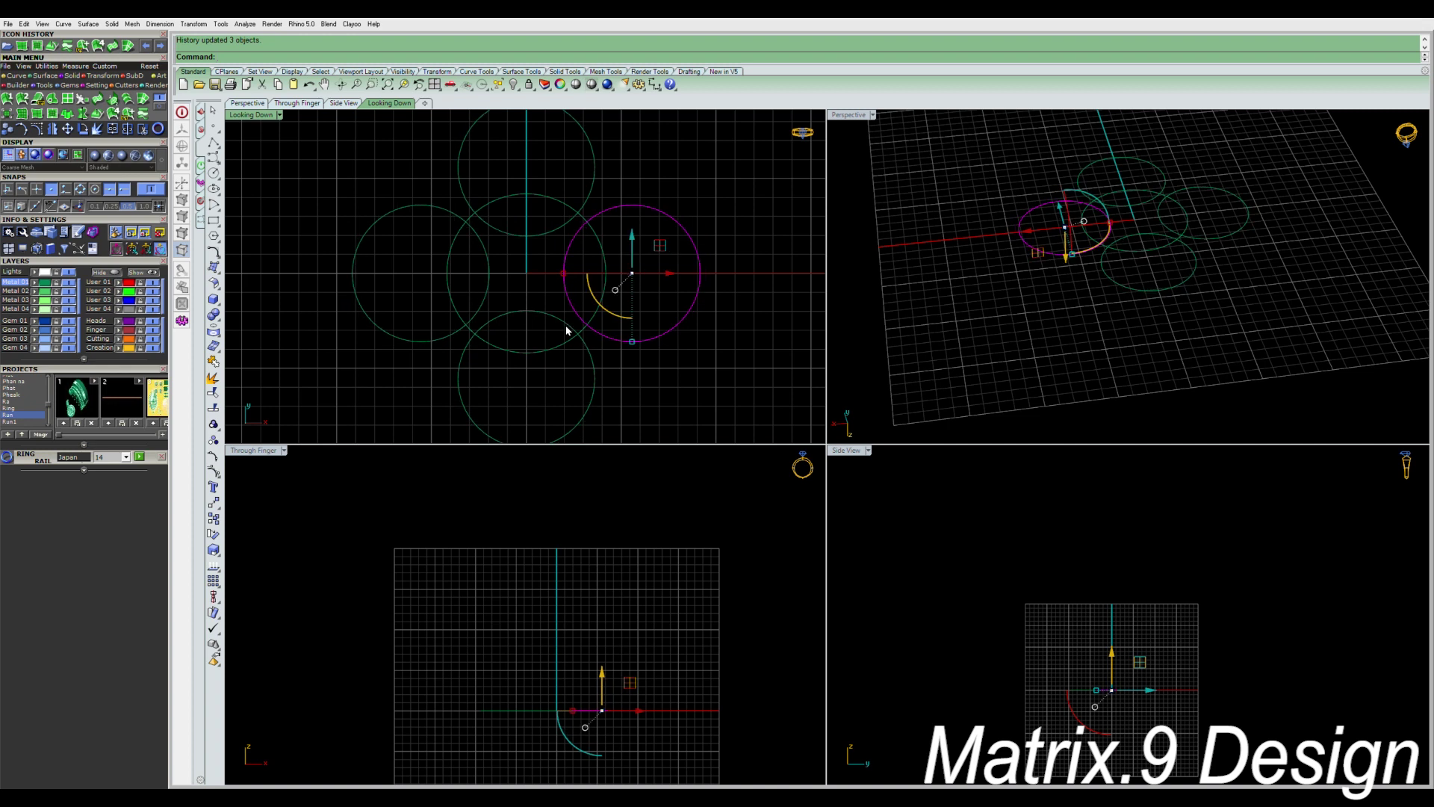
Offset the central circle inward by a distance of 0.7.
left_click(539, 370)
left_click(541, 349)
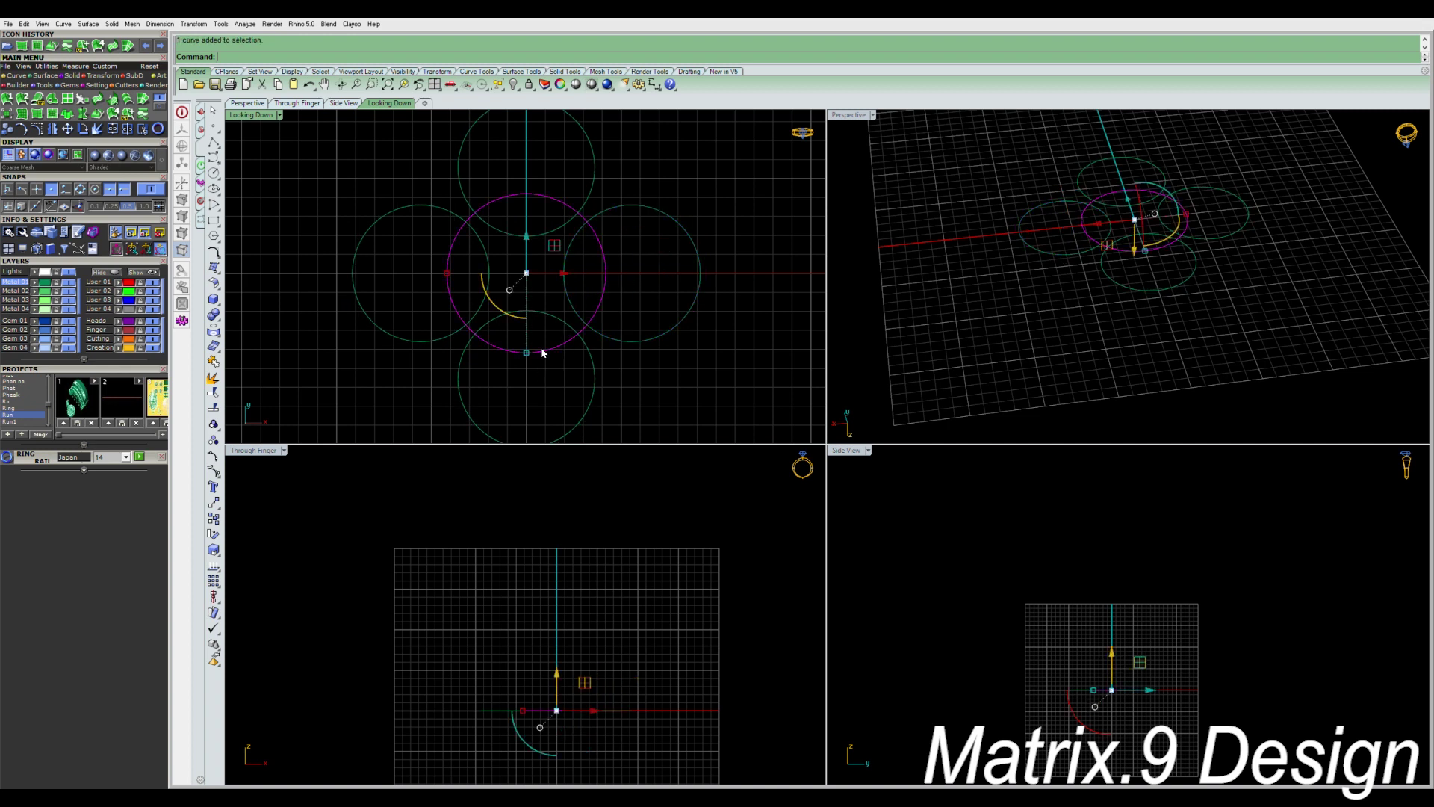
type("O")
key("Return")
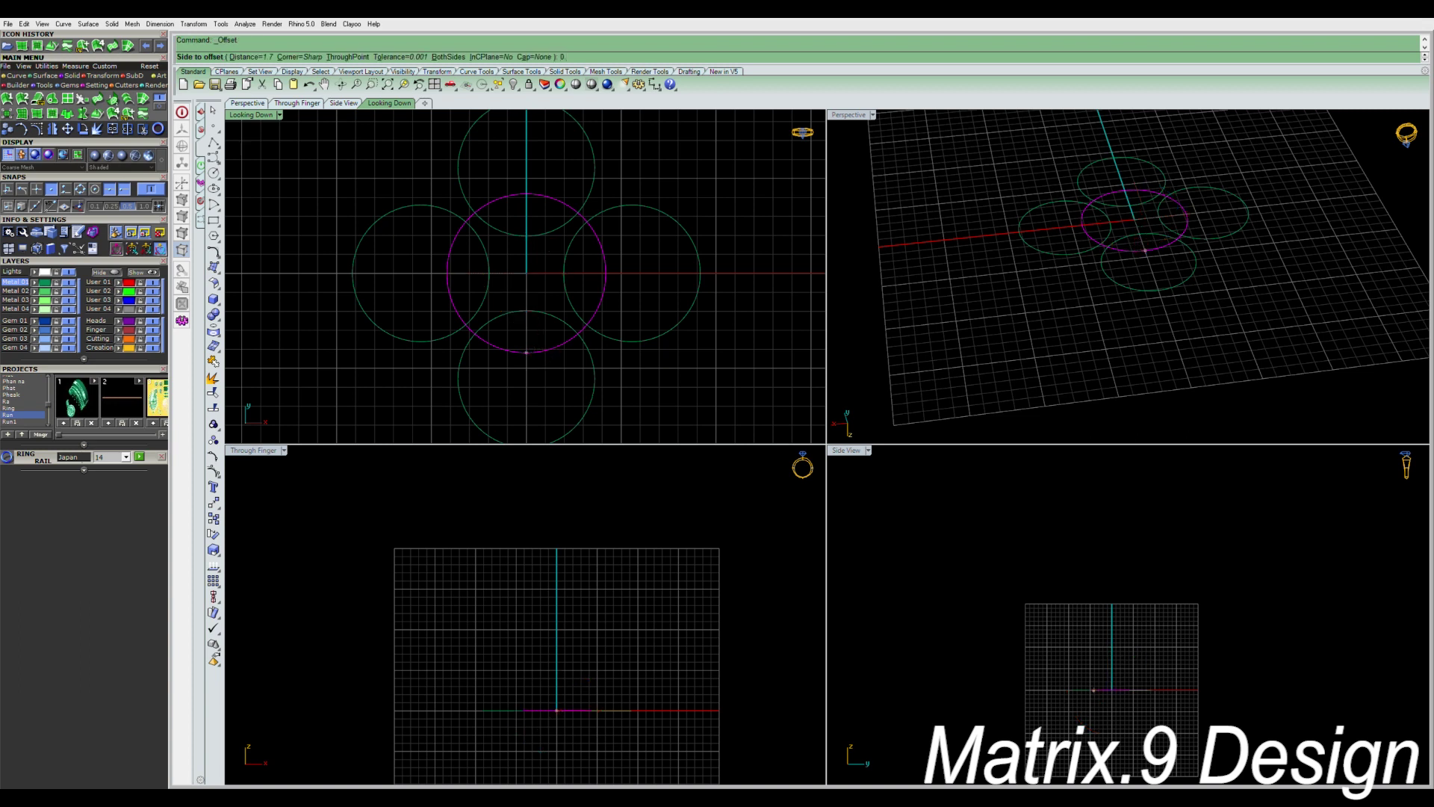
key("Return")
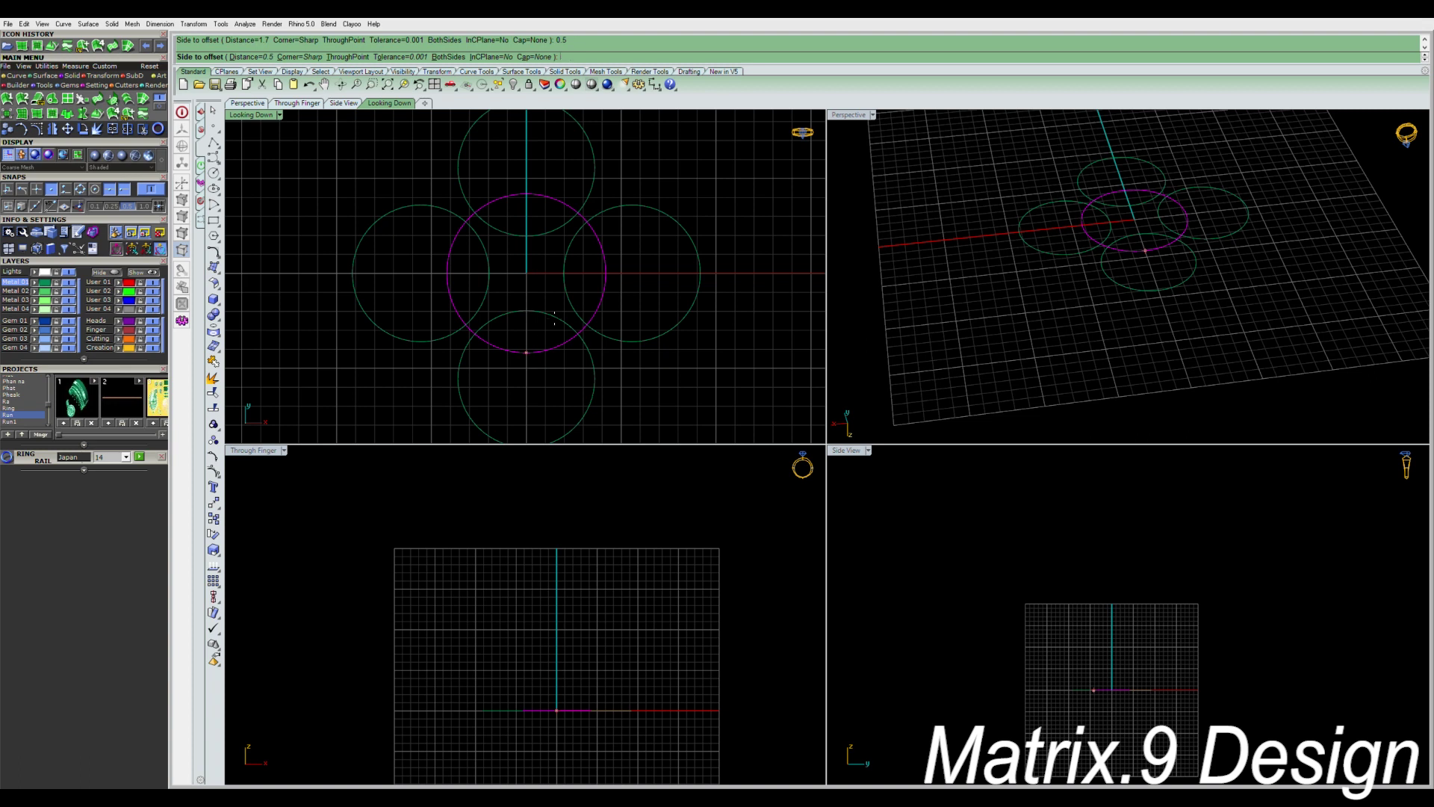
type("0.6")
key("Return")
key("Return")
left_click(551, 315)
Offset the array's source circle on the positive X side outward by a distance of 0.7.
left_click(662, 395)
left_click(638, 345)
scroll(638, 345, "up", 2)
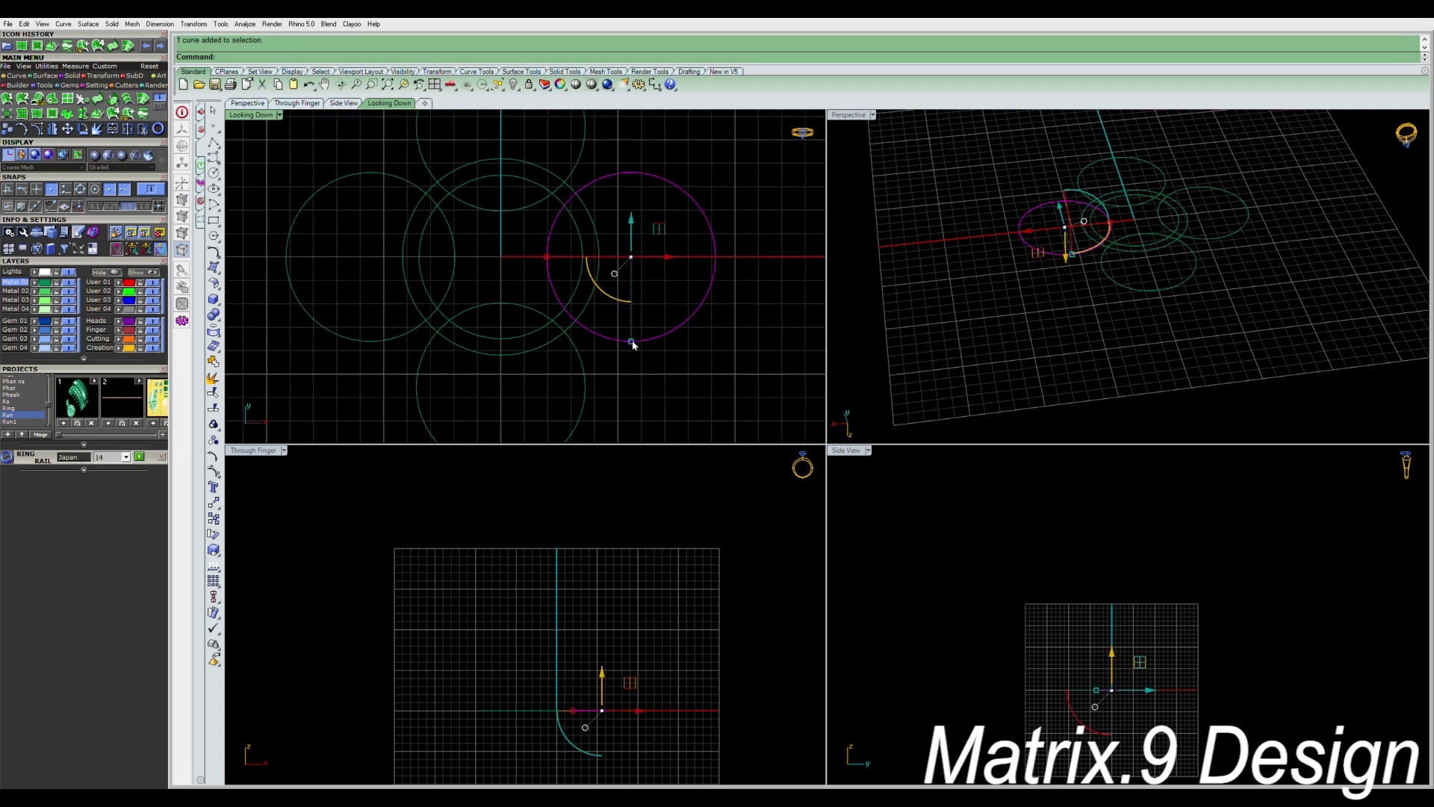
right_click(633, 344)
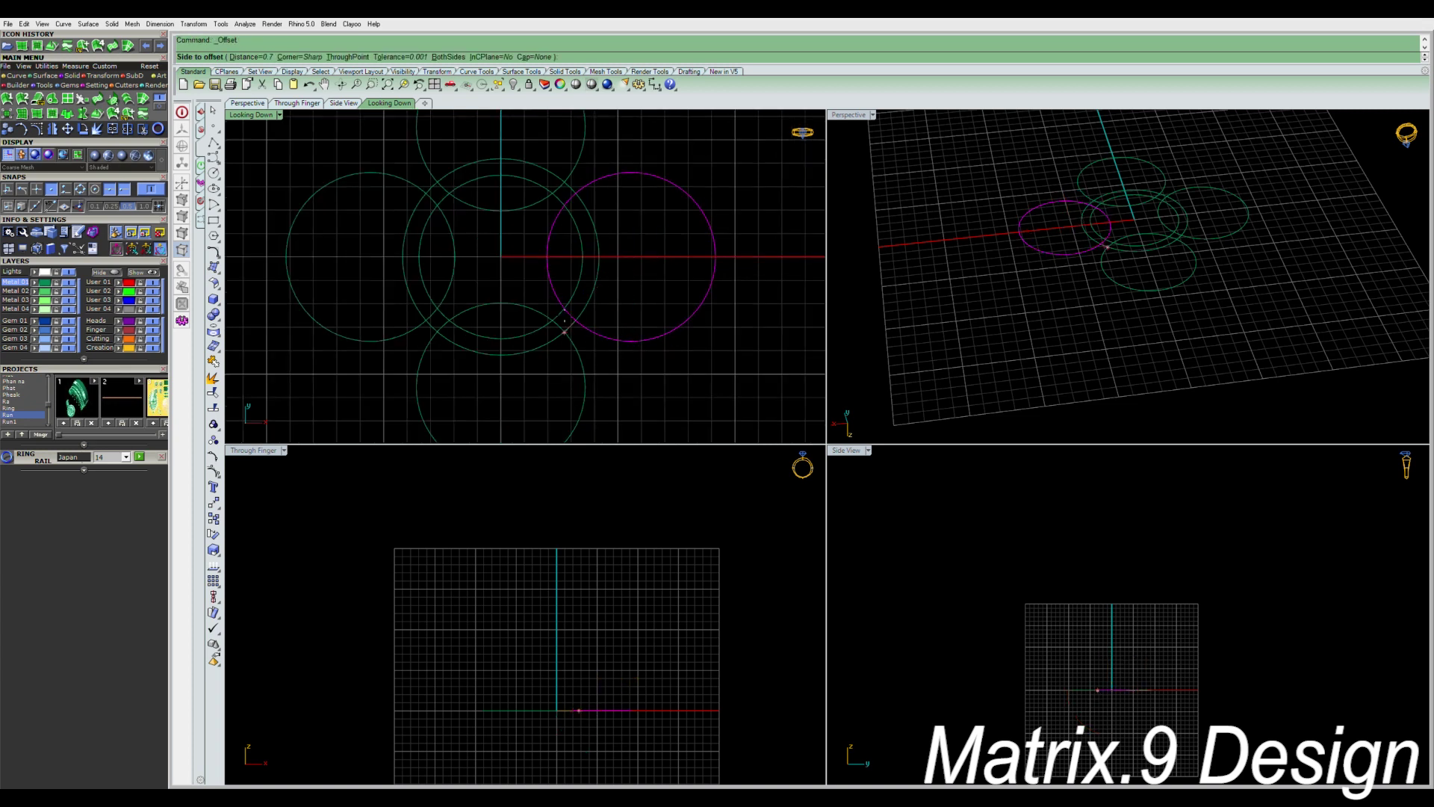
left_click(523, 257)
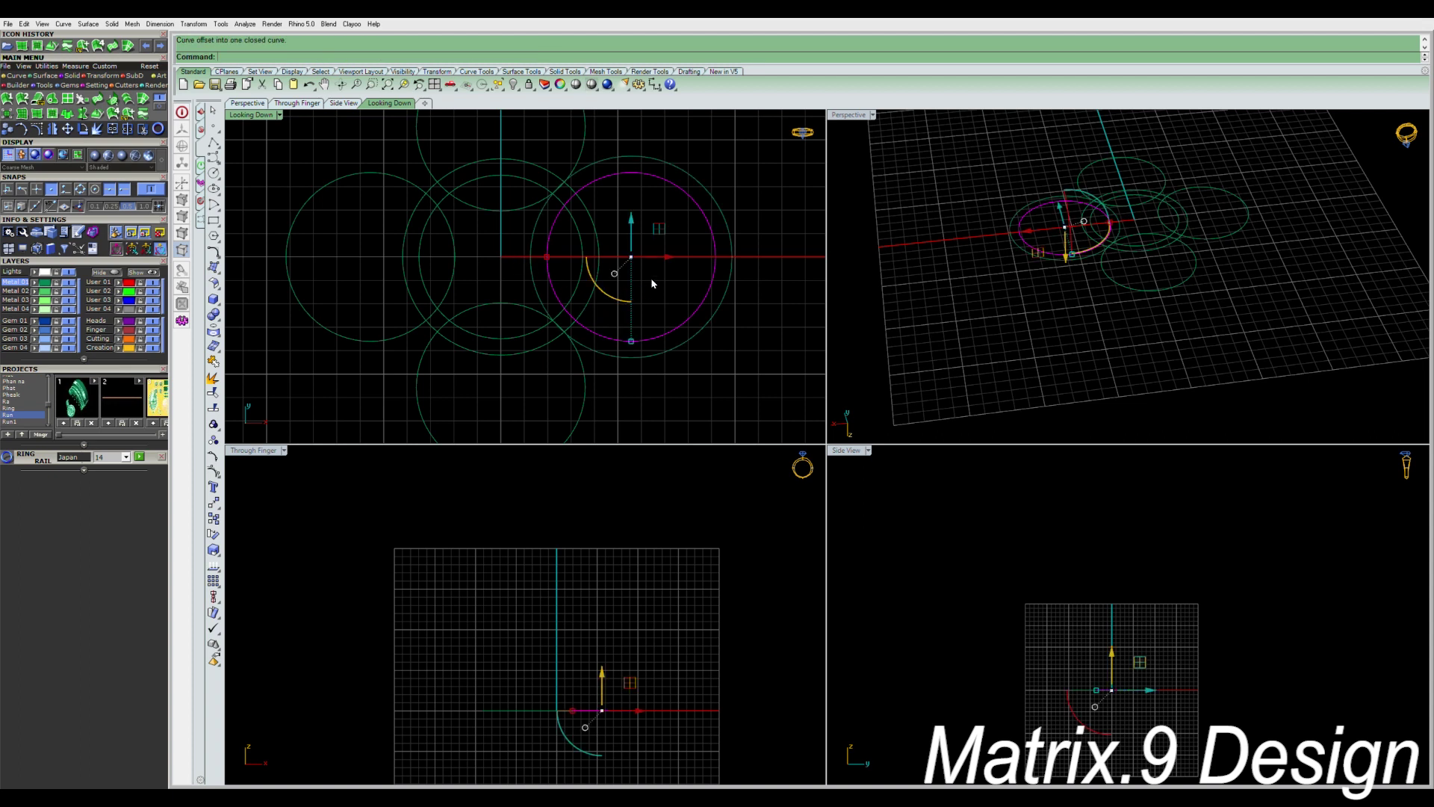
Delete the arrayed circle above the central circle.
scroll(658, 282, "down", 1)
right_click_drag(614, 166, 622, 212)
scroll(622, 211, "down", 1)
left_click(588, 188)
key("Delete")
Delete the arrayed circles to the left of and below the central circle.
left_click_drag(450, 385, 403, 321)
key("Delete")
left_click_drag(641, 420, 561, 390)
key("Delete")
Try a polar array of the two concentric circles on the positive X side around the origin, with 4 items over 360 degrees.
left_click_drag(710, 406, 643, 317)
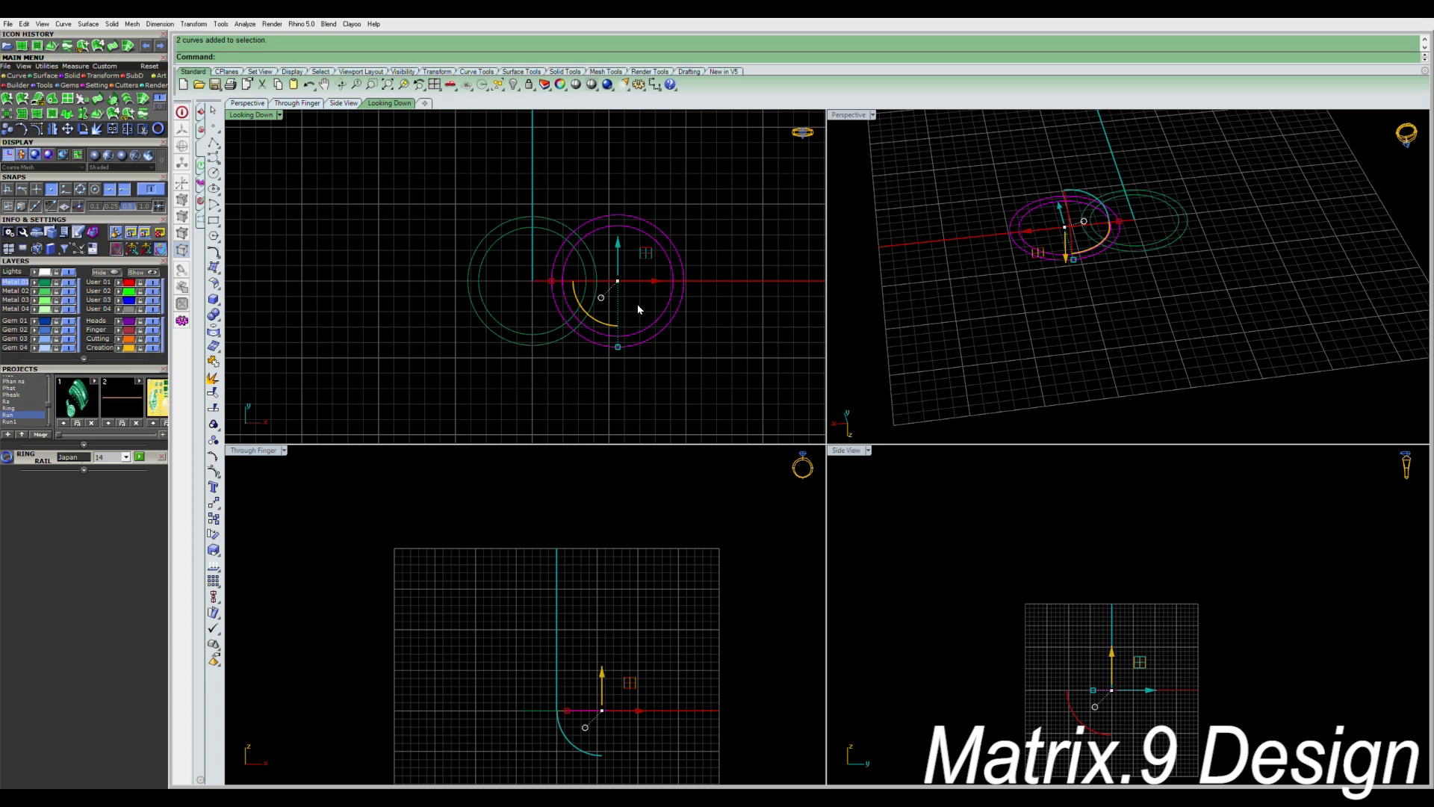
key("Return")
type("0")
key("Return")
key("Return")
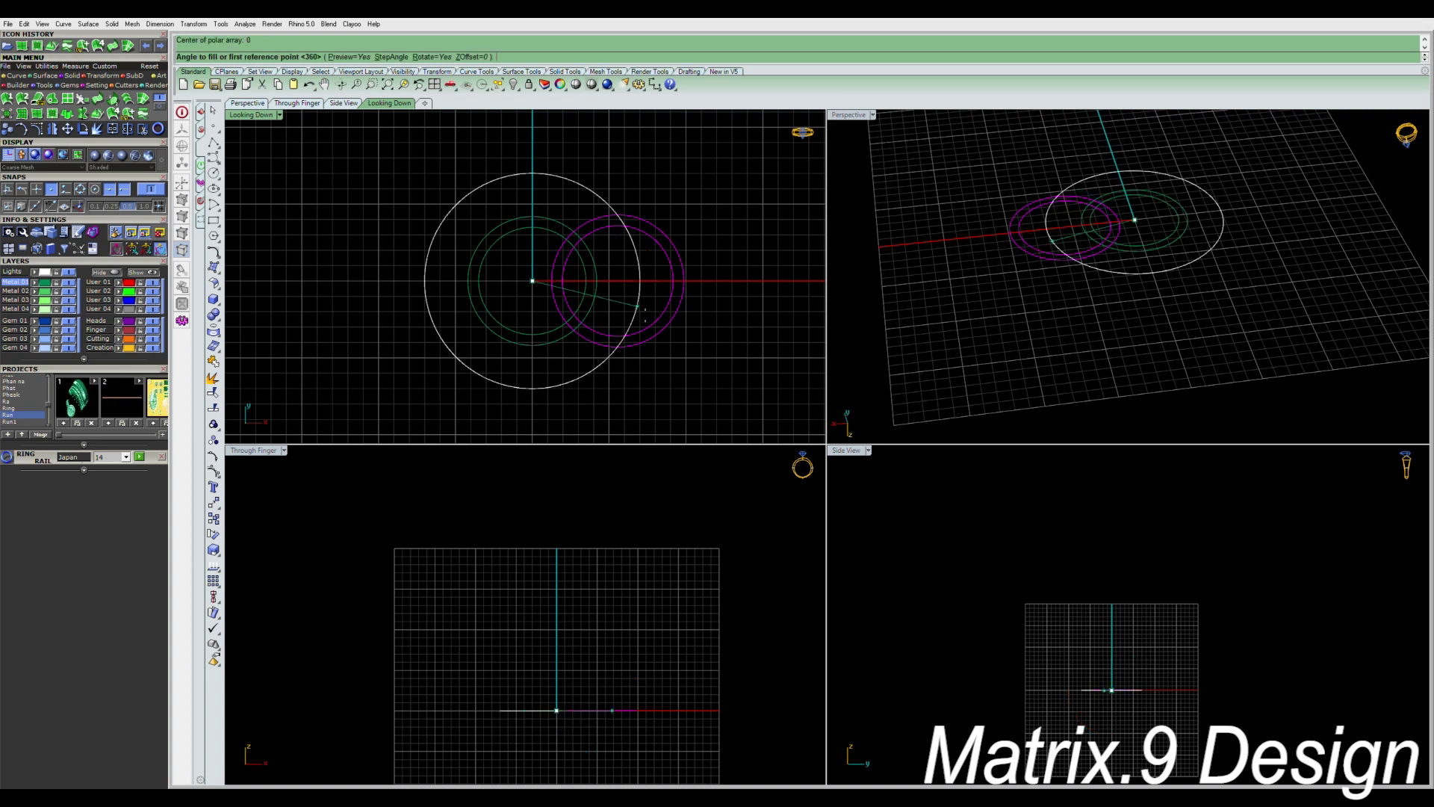
key("Return")
key("Return")
scroll(607, 291, "up", 3)
key("Escape")
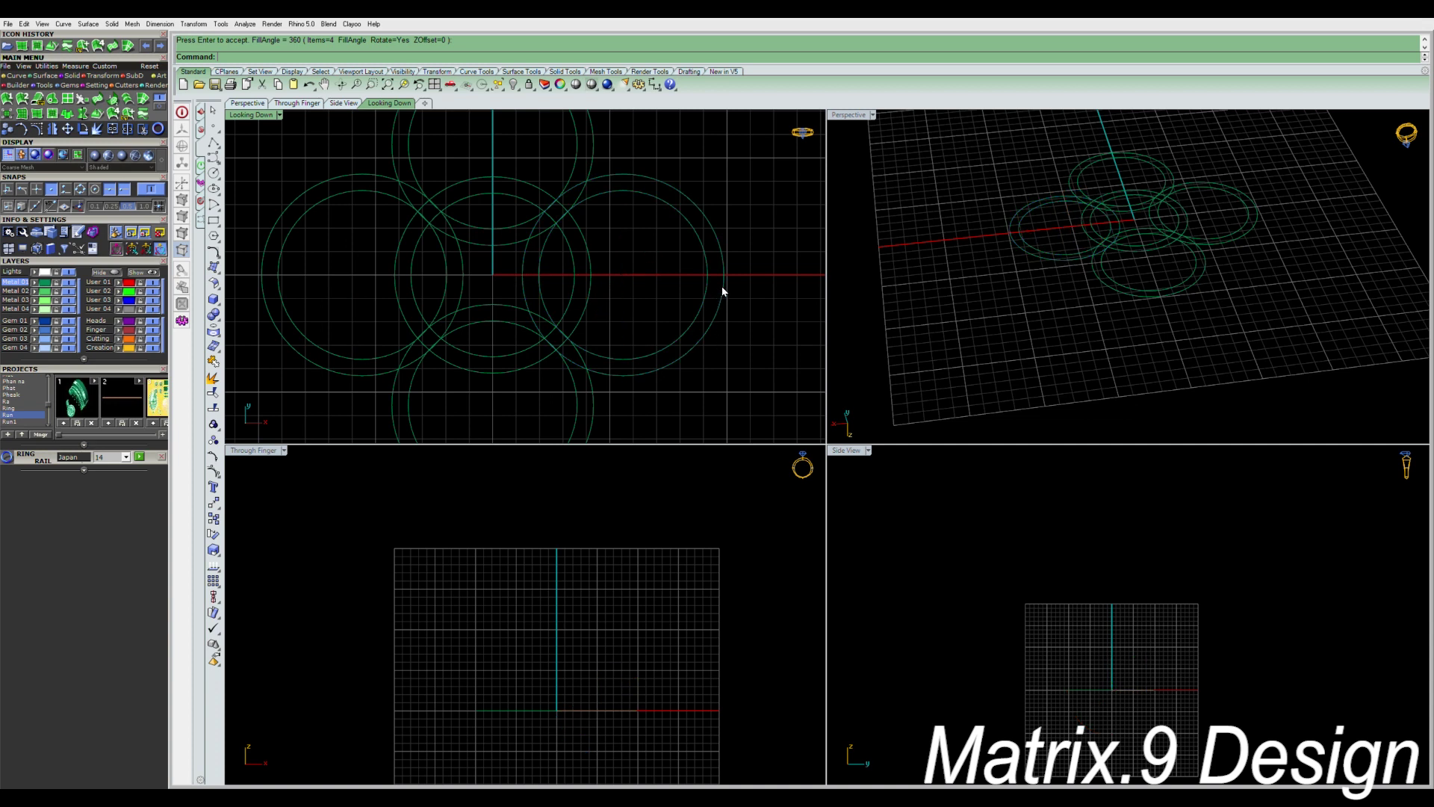
Try nudging the larger circle of the source pair toward the origin.
left_click(724, 289)
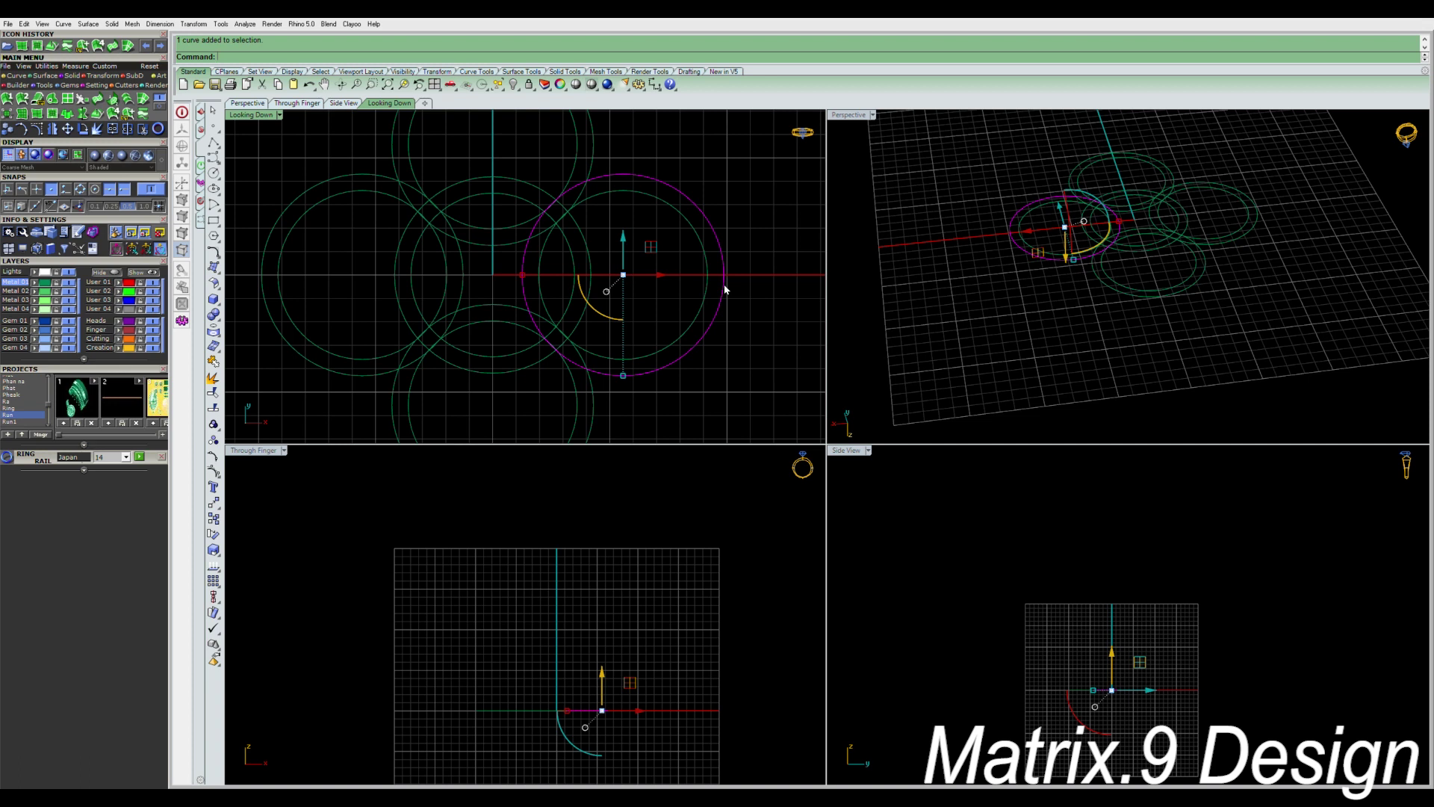
key("alt+Left")
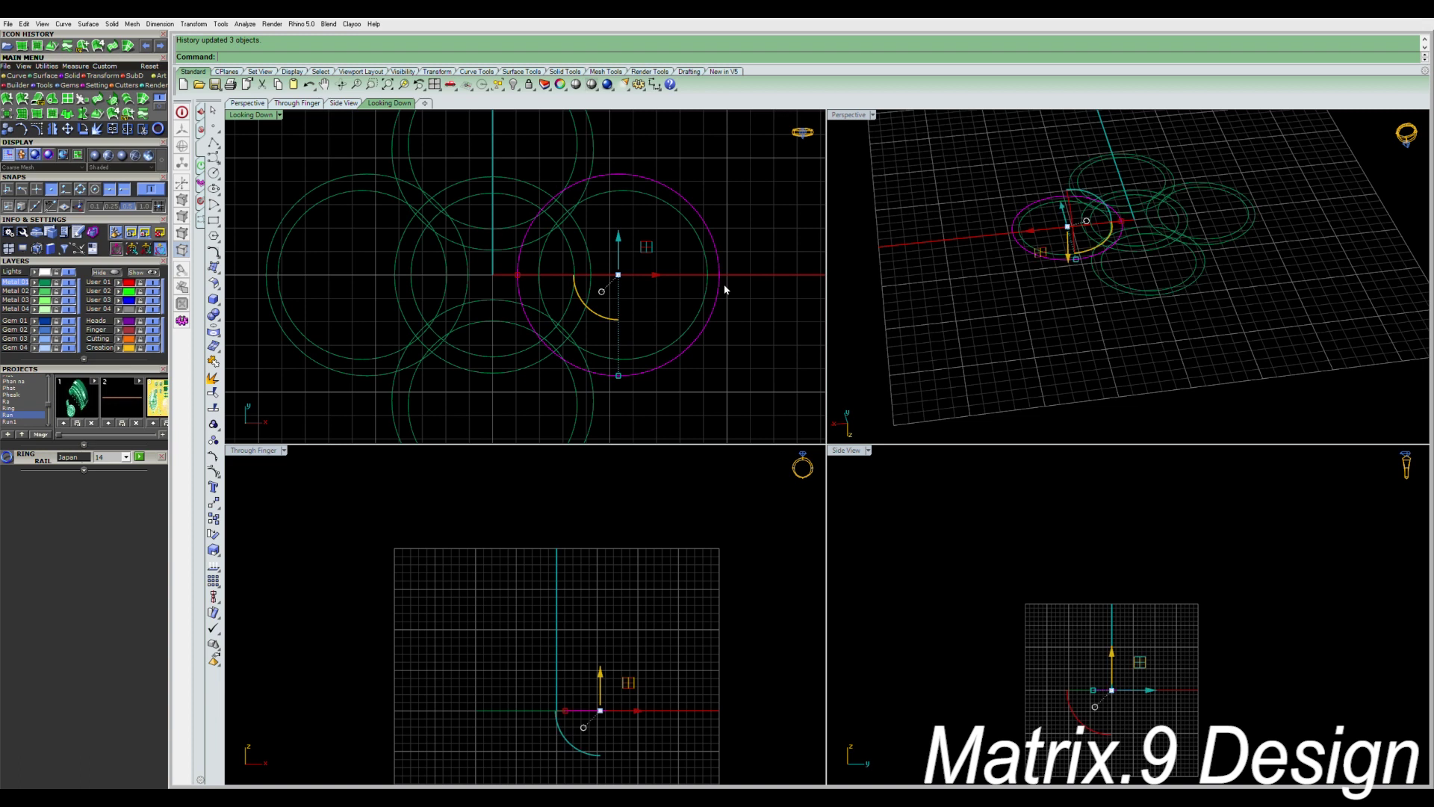
key("alt+Left")
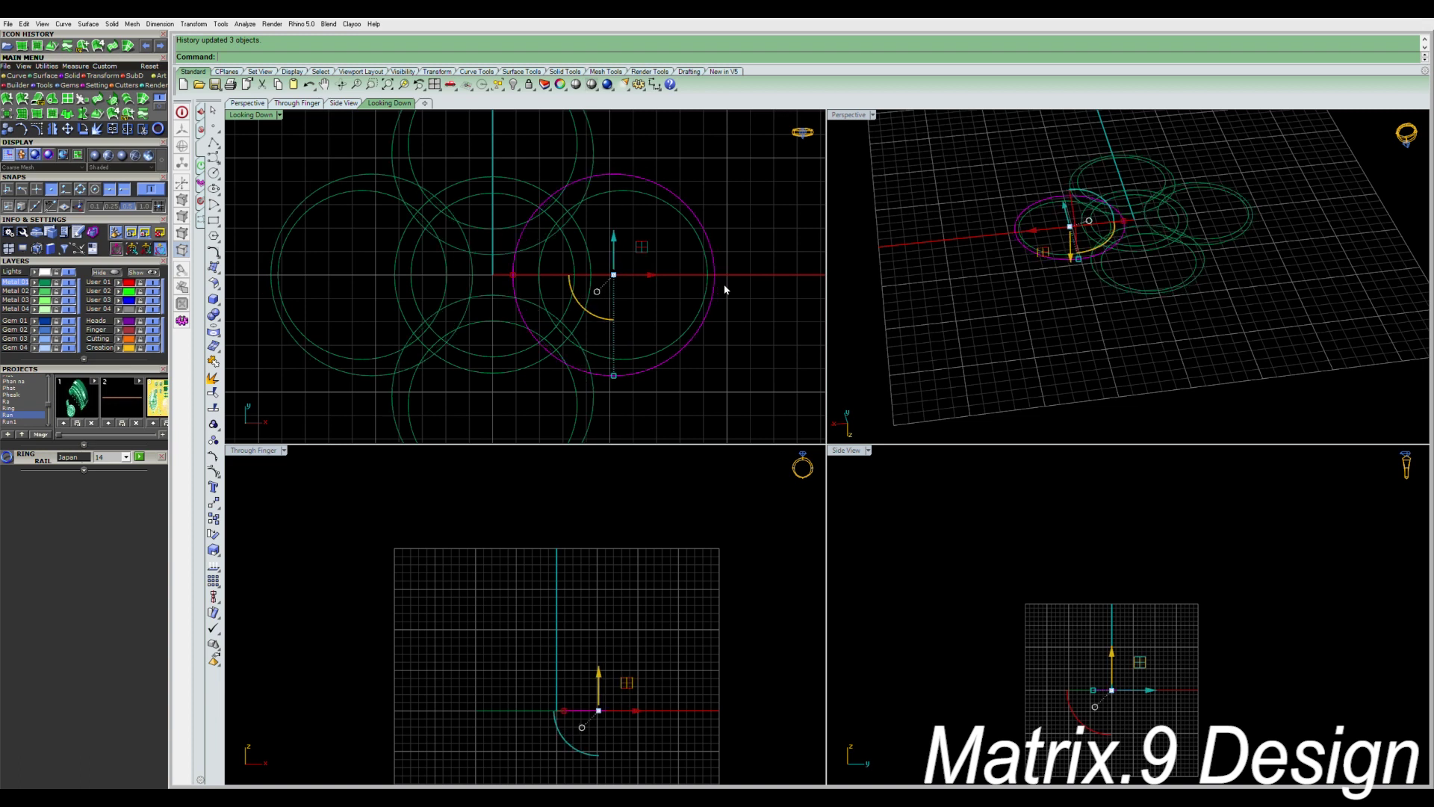
key("alt+Left")
key("alt+Left")
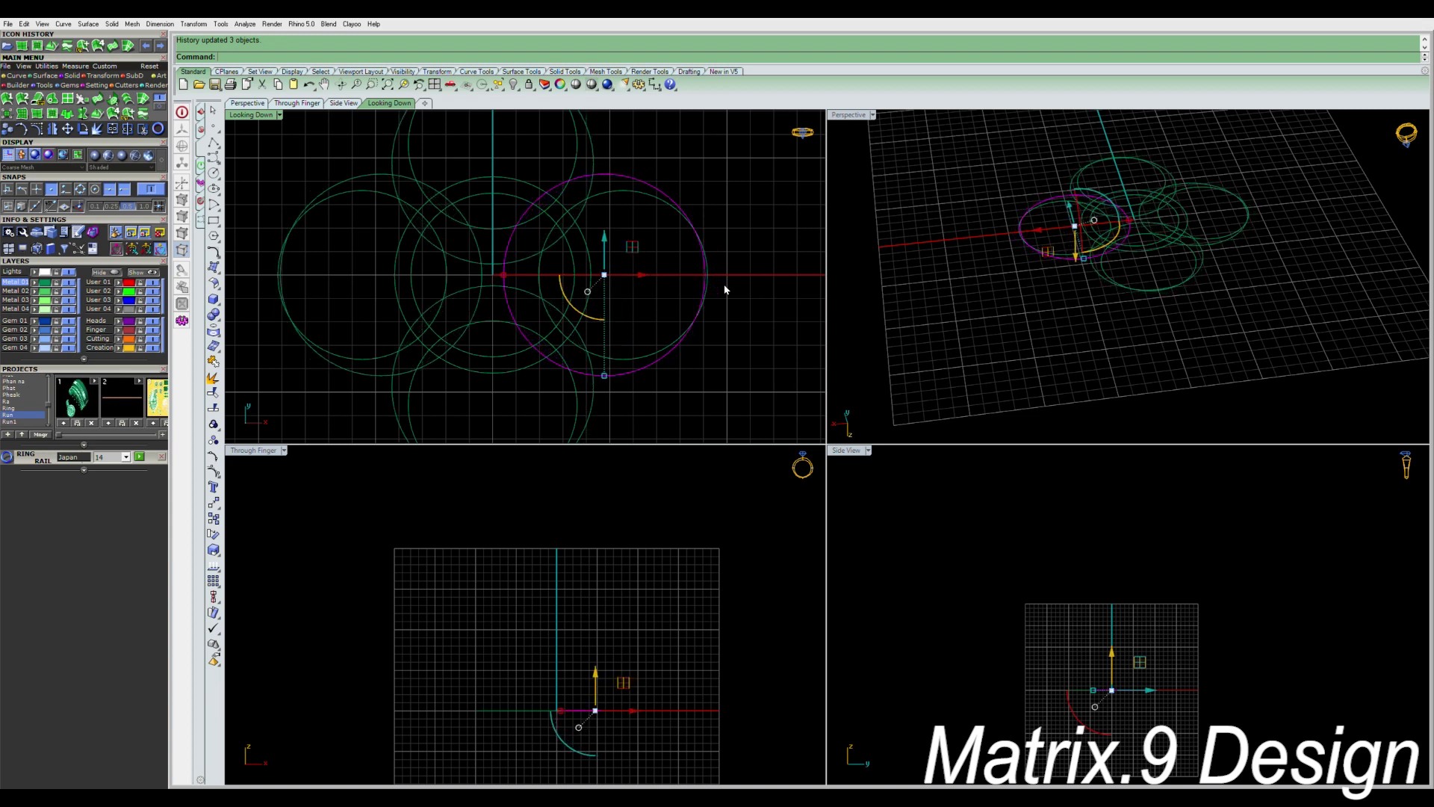
Undo the nudges, the polar array of the circle pair, and the deletion of the left and lower circles.
key("ctrl+z")
key("ctrl+z")
key("ctrl+z")
key("ctrl+z")
key("ctrl+z")
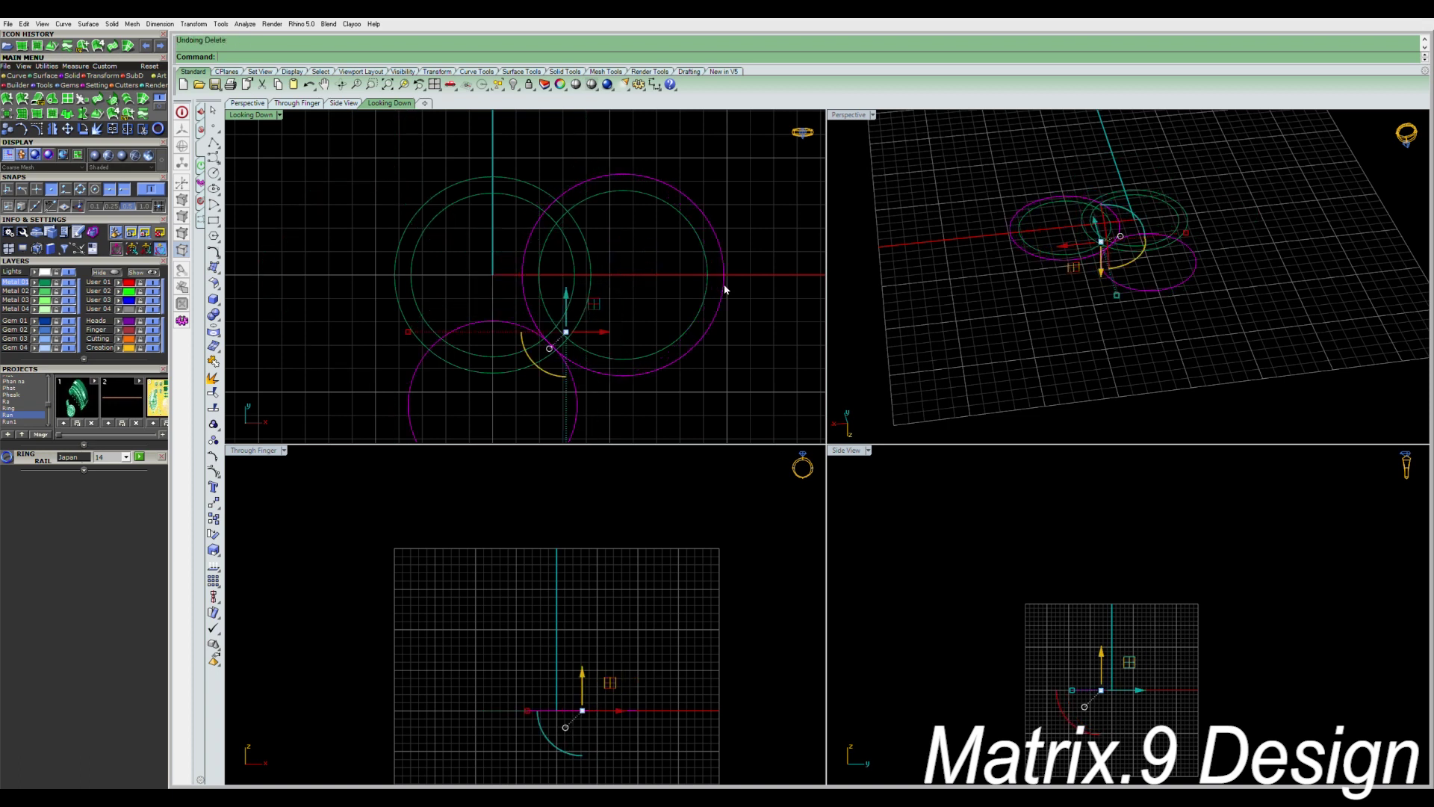
key("ctrl+z")
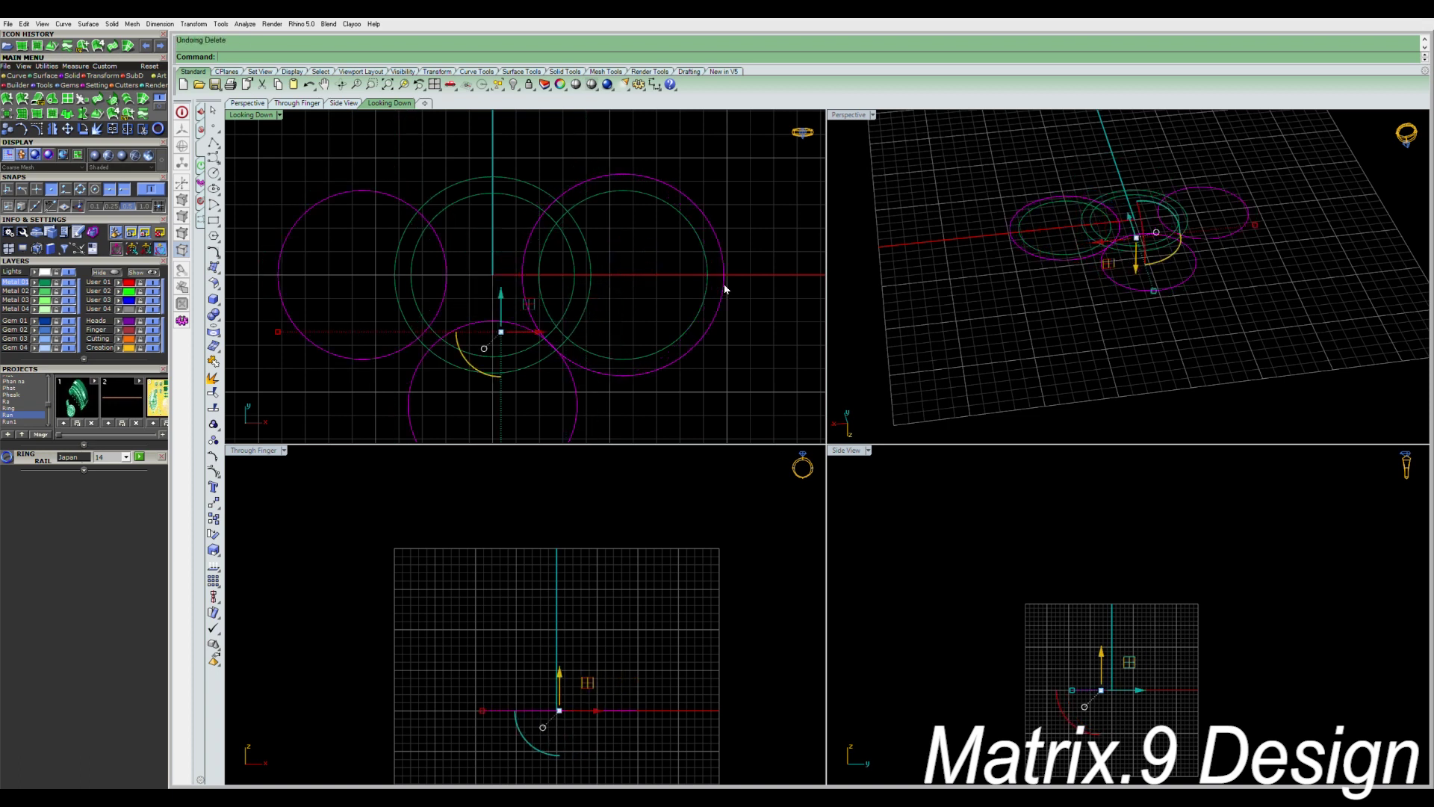
Delete the single left and lower circles, keeping only the central pair and the concentric pair on the positive X side.
scroll(507, 258, "down", 2)
left_click_drag(583, 405, 404, 269)
key("Delete")
key("Escape")
left_click_drag(423, 329, 396, 272)
key("Delete")
Polar-array the concentric circle pair on the positive X side around the origin (0) with 4 items over 360 degrees.
right_click_drag(652, 326, 657, 371)
left_click_drag(656, 366, 606, 310)
right_click_drag(605, 310, 634, 266)
type("arraypolar")
key("Return")
type("0")
key("Return")
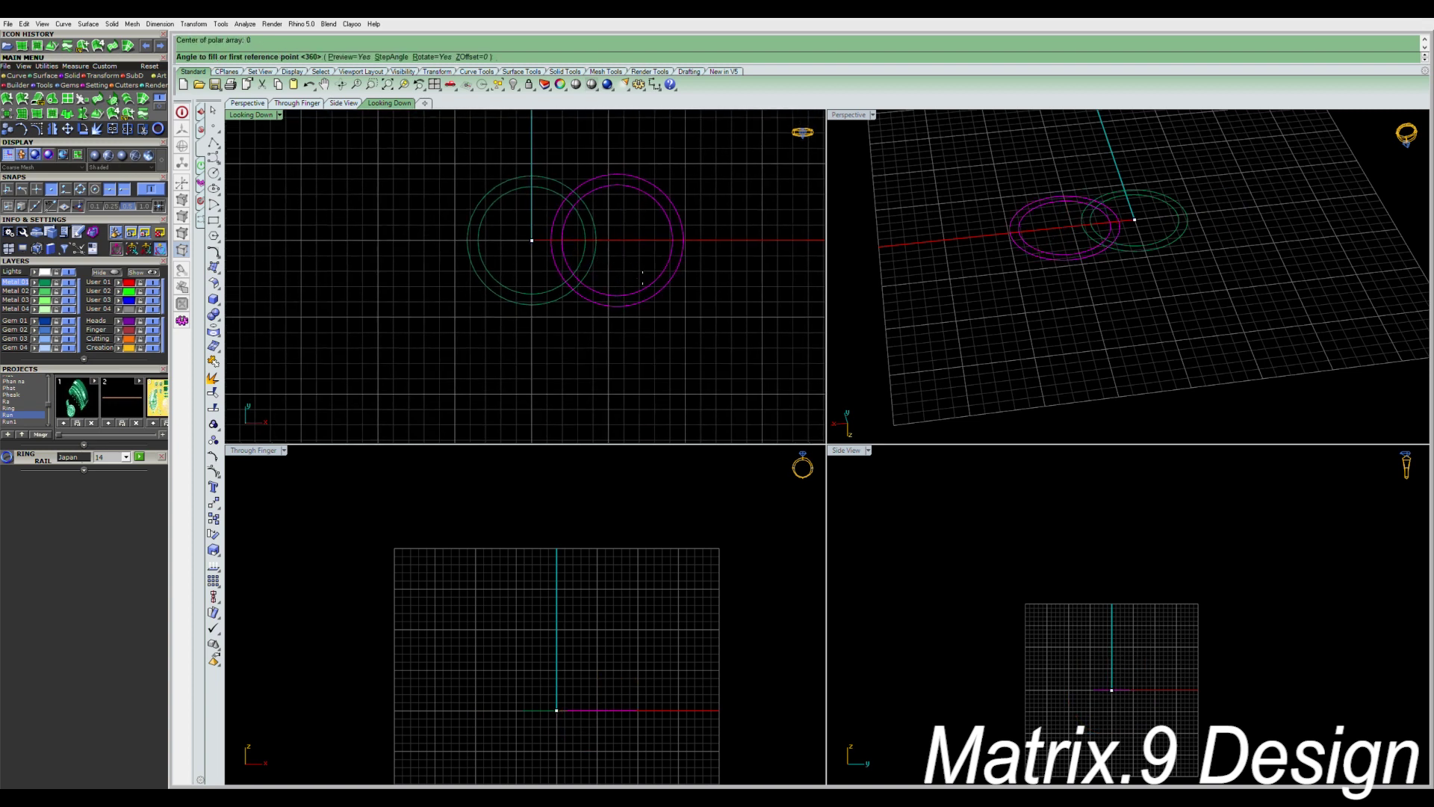
key("Return")
key("Return")
key("Escape")
scroll(656, 276, "up", 4)
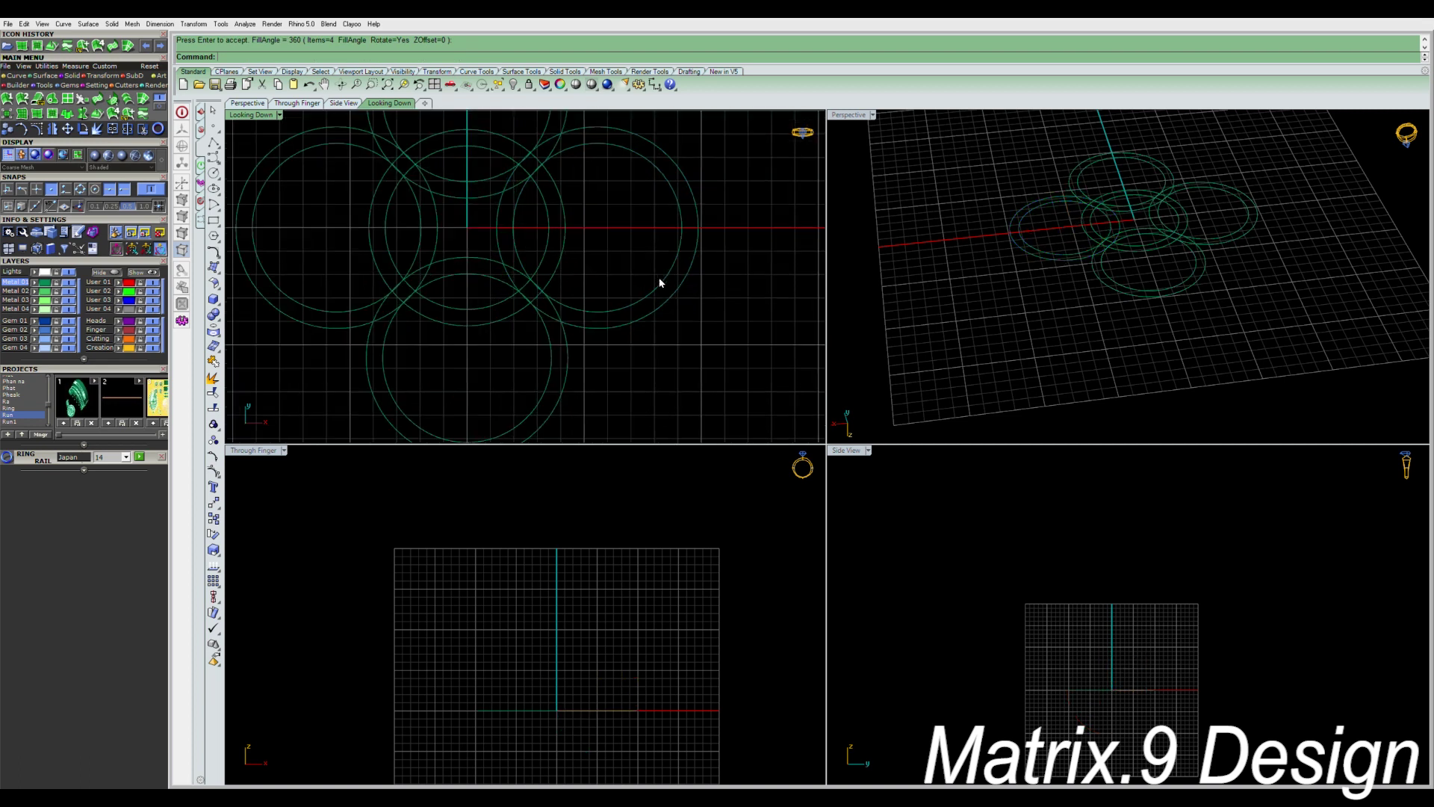
left_click(667, 301)
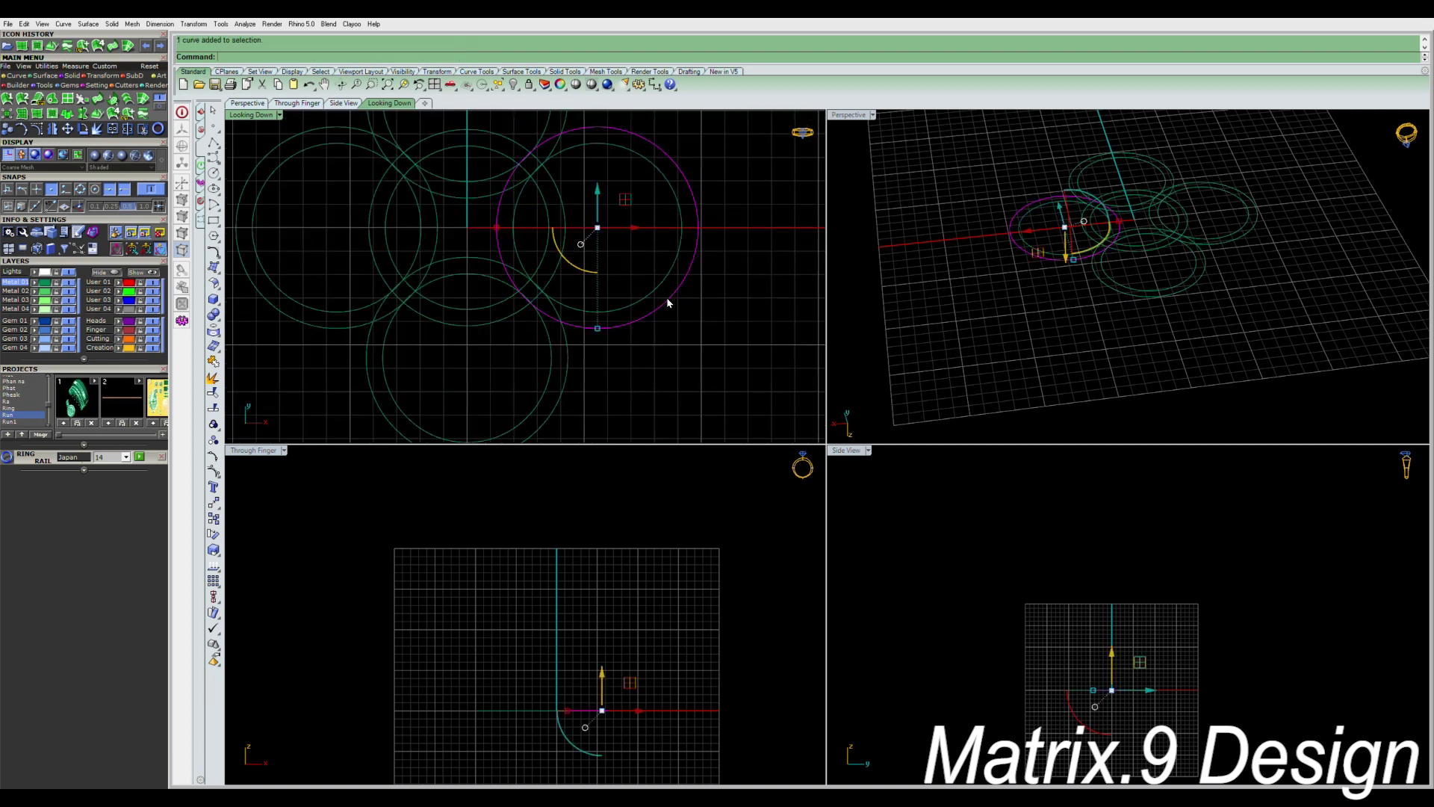
left_click_drag(667, 302, 669, 302)
key("ctrl+z")
left_click(672, 245)
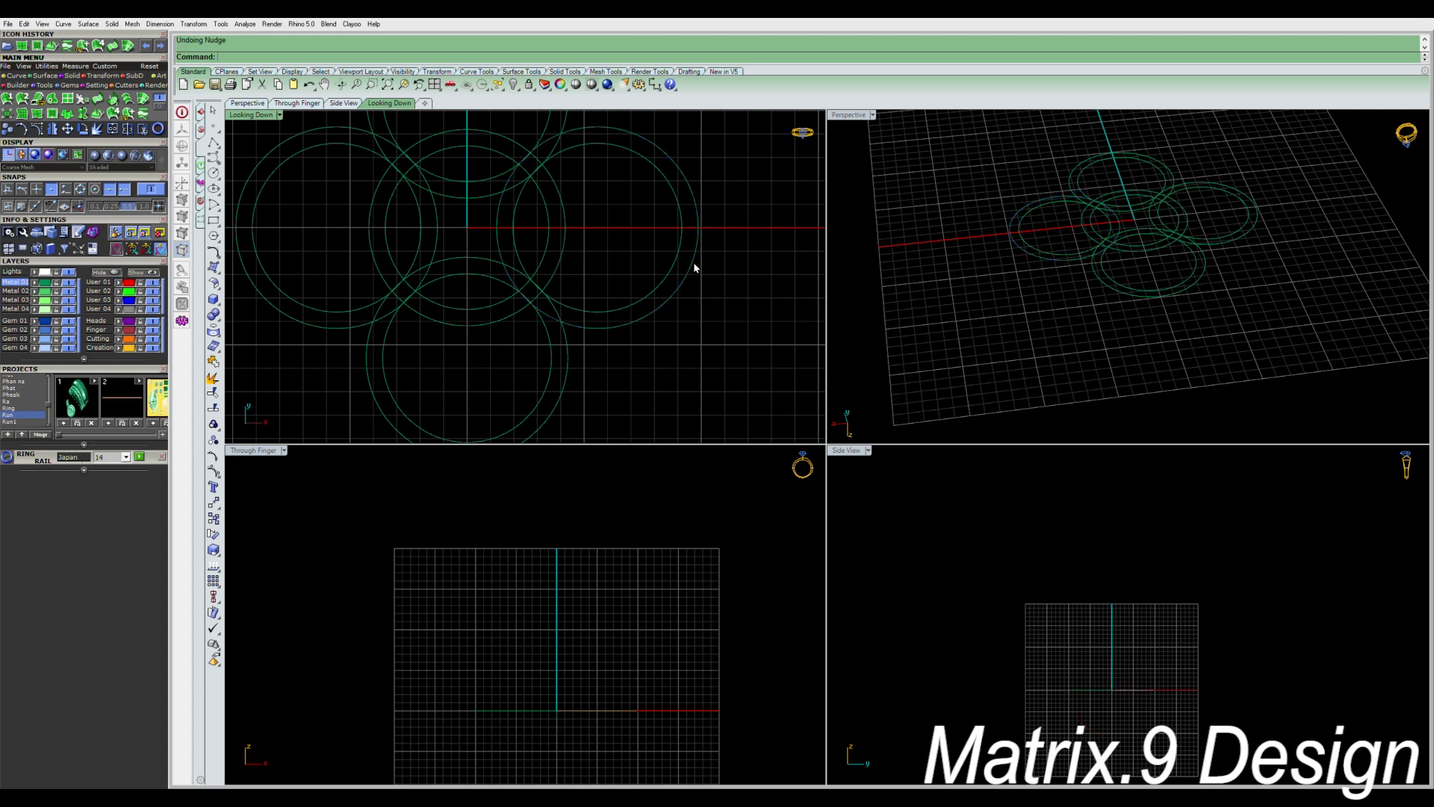
Fine-tune the smaller circle of the source pair with small nudges along X so it sits slightly farther from the origin.
left_click(678, 257)
key("alt+Right")
key("alt+Right")
key("alt+Right")
key("alt+Right")
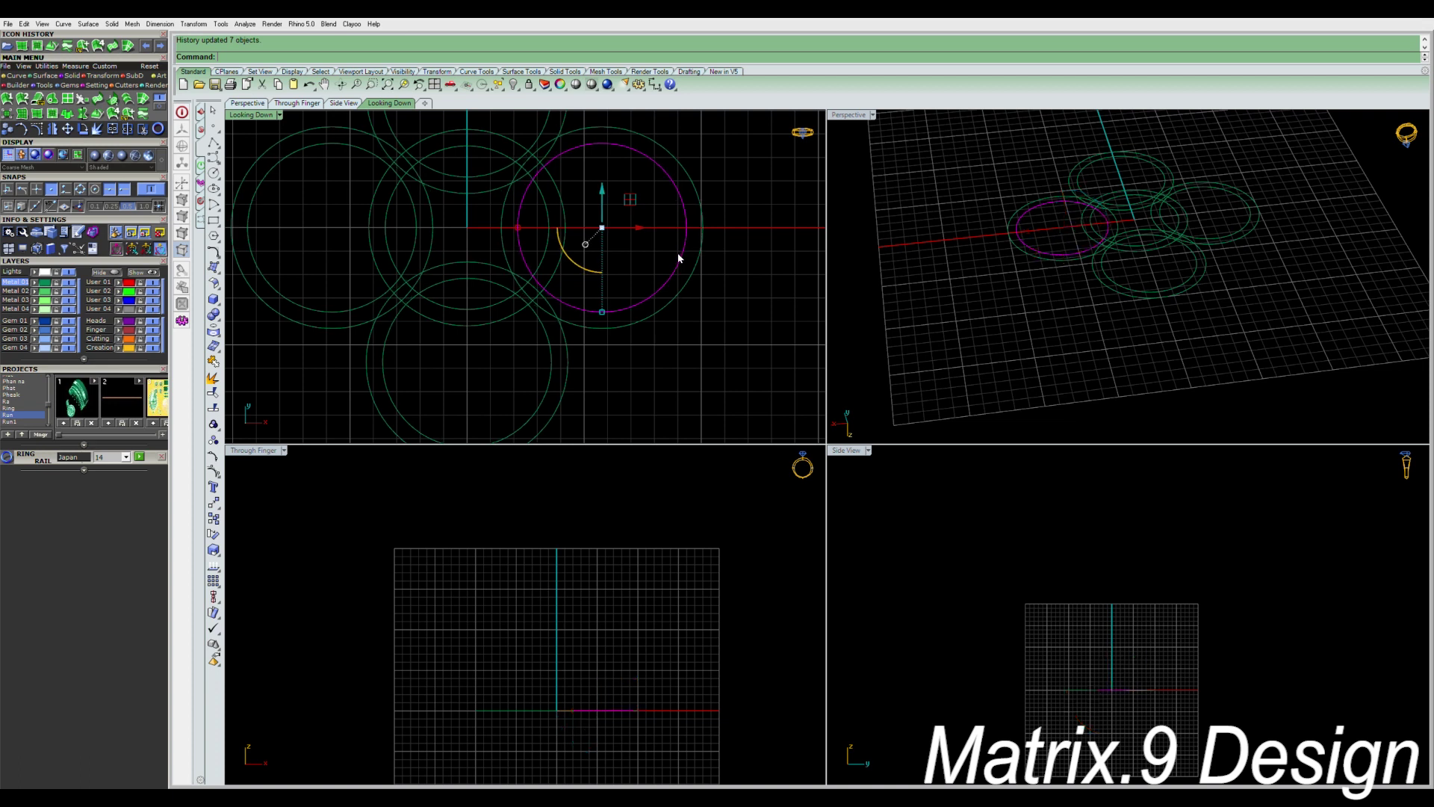
key("alt+Right")
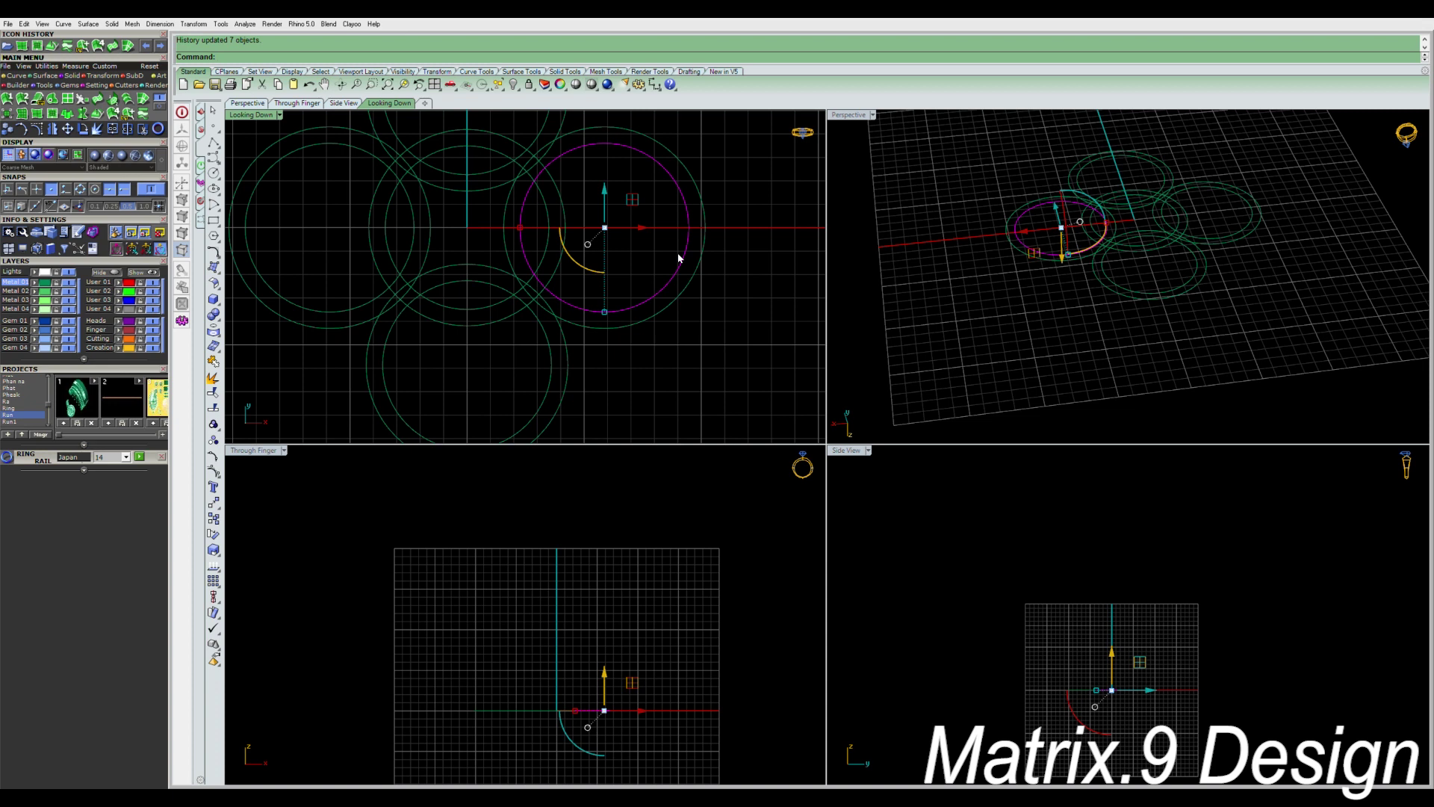
key("alt+Left")
key("alt+Left")
key("alt+Left")
key("alt+Left")
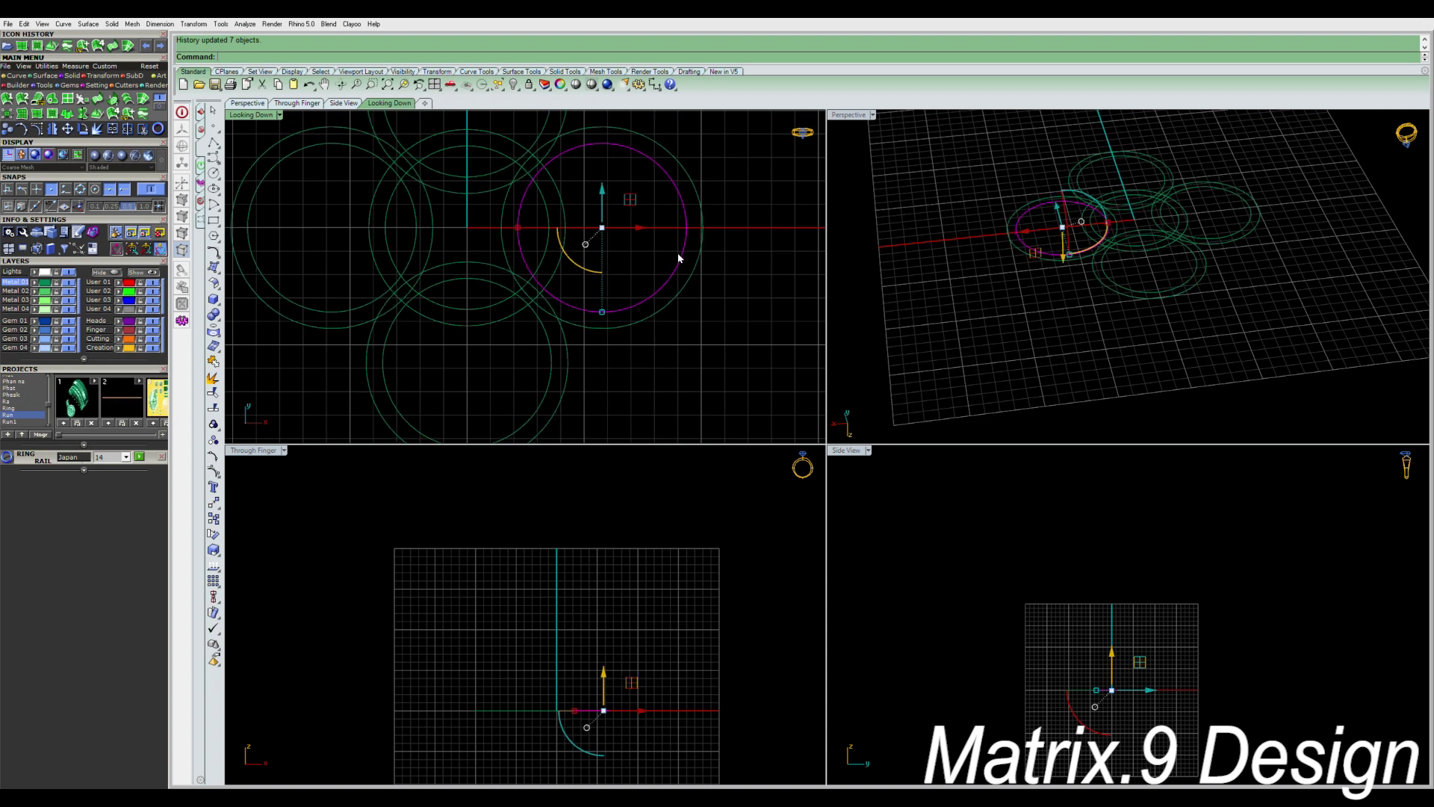
Nudge the smaller circle of the source pair slightly back toward the origin along X, then deselect it.
key("alt+Left")
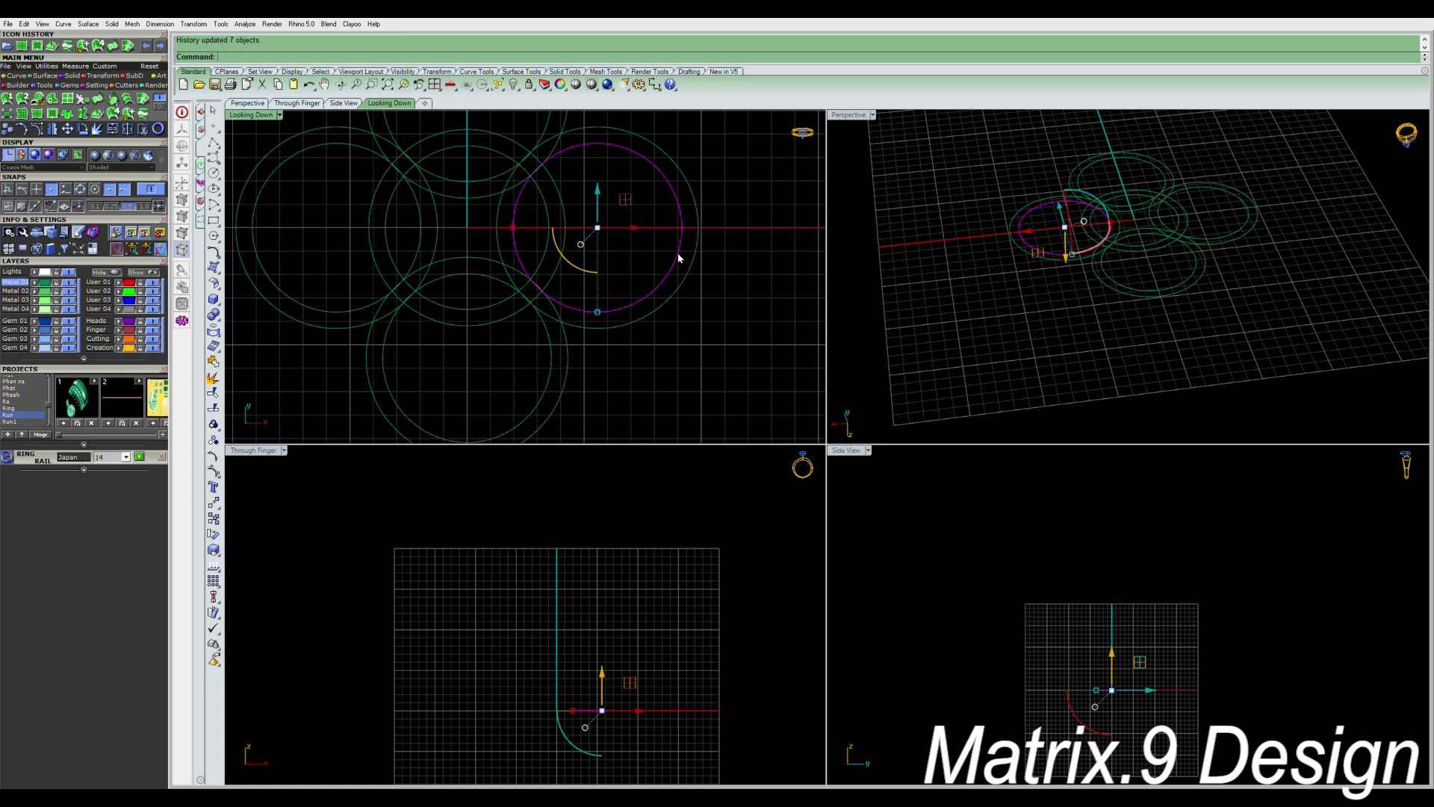
scroll(535, 166, "up", 5)
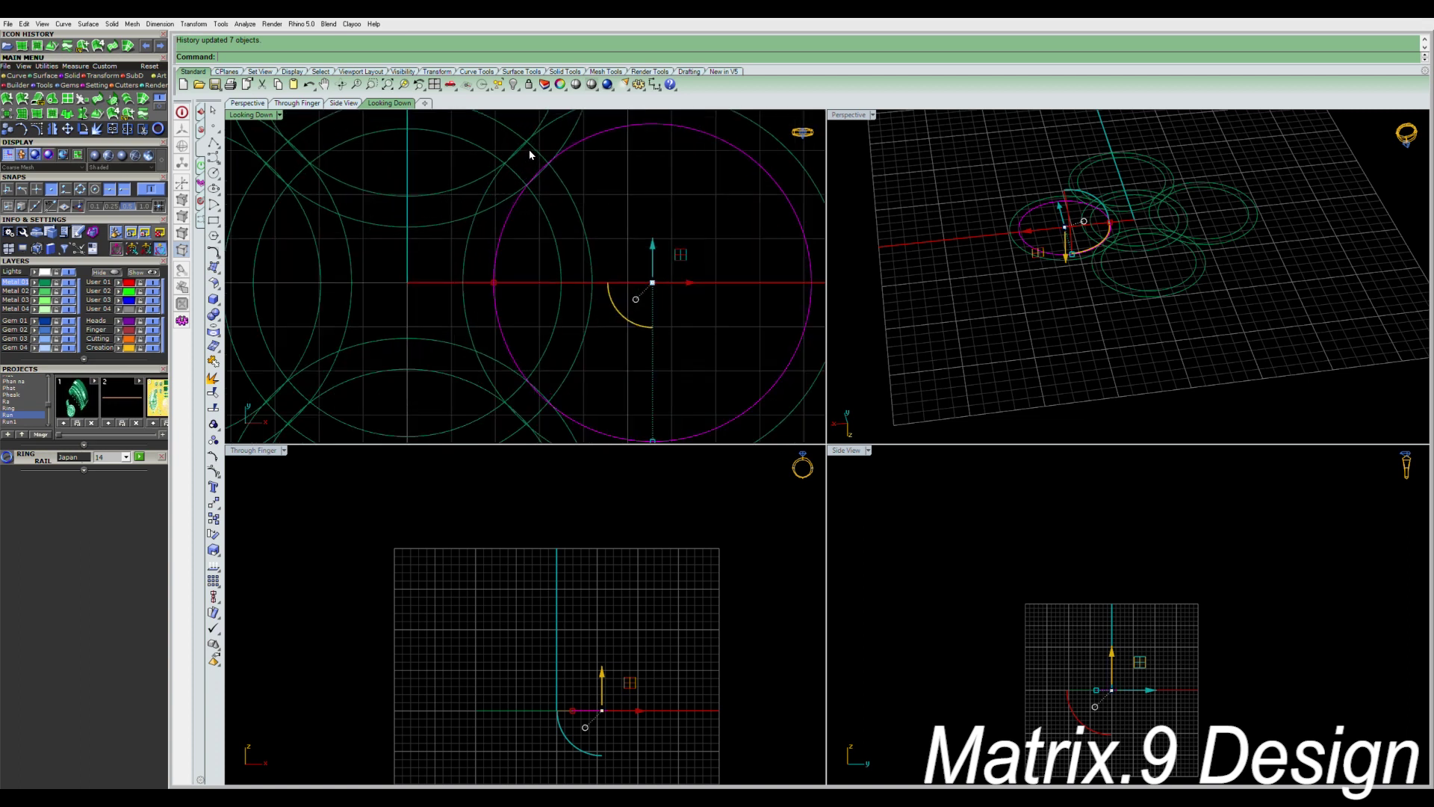
scroll(531, 220, "down", 3)
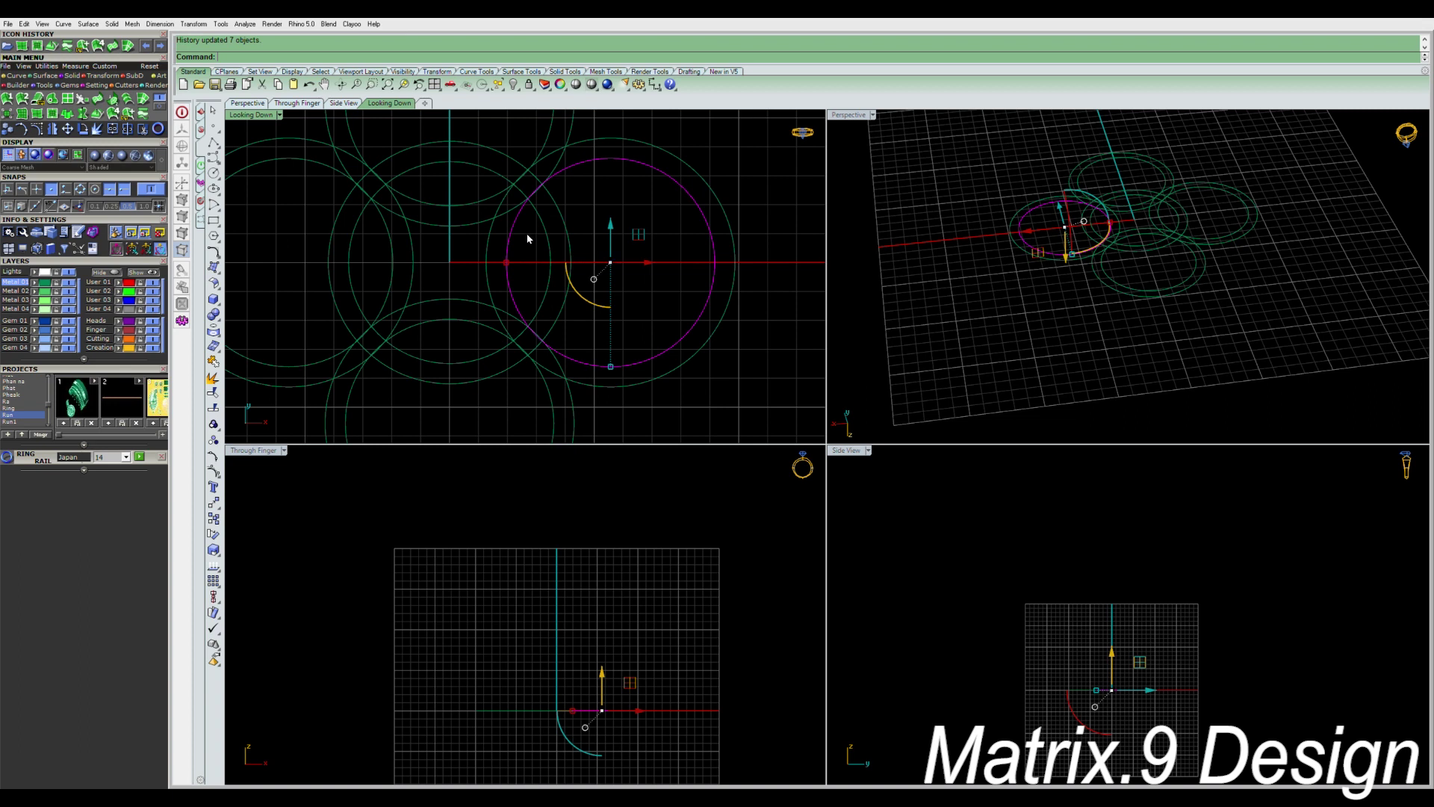
scroll(523, 281, "down", 3)
scroll(520, 246, "down", 3)
right_click_drag(536, 285, 583, 310)
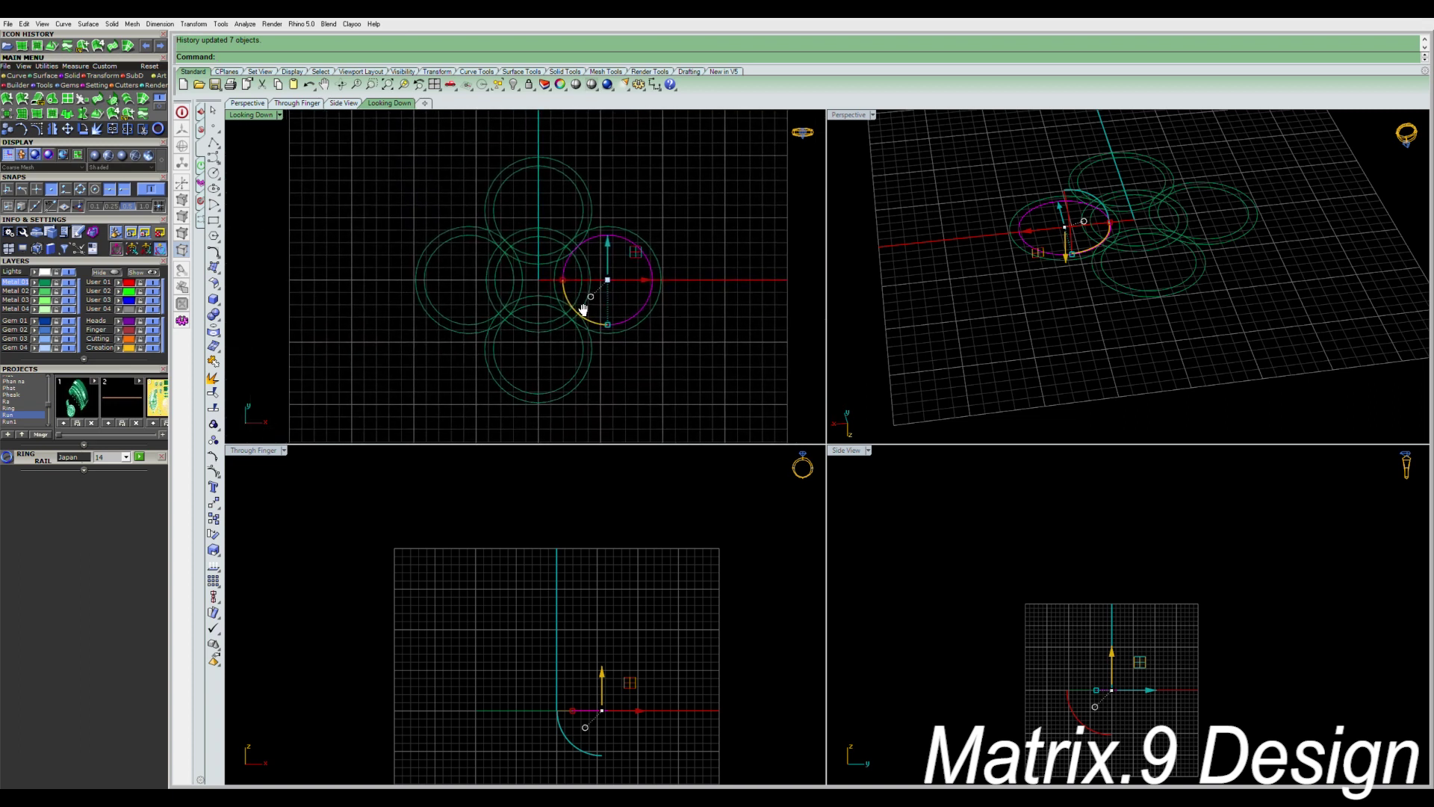
left_click(661, 397)
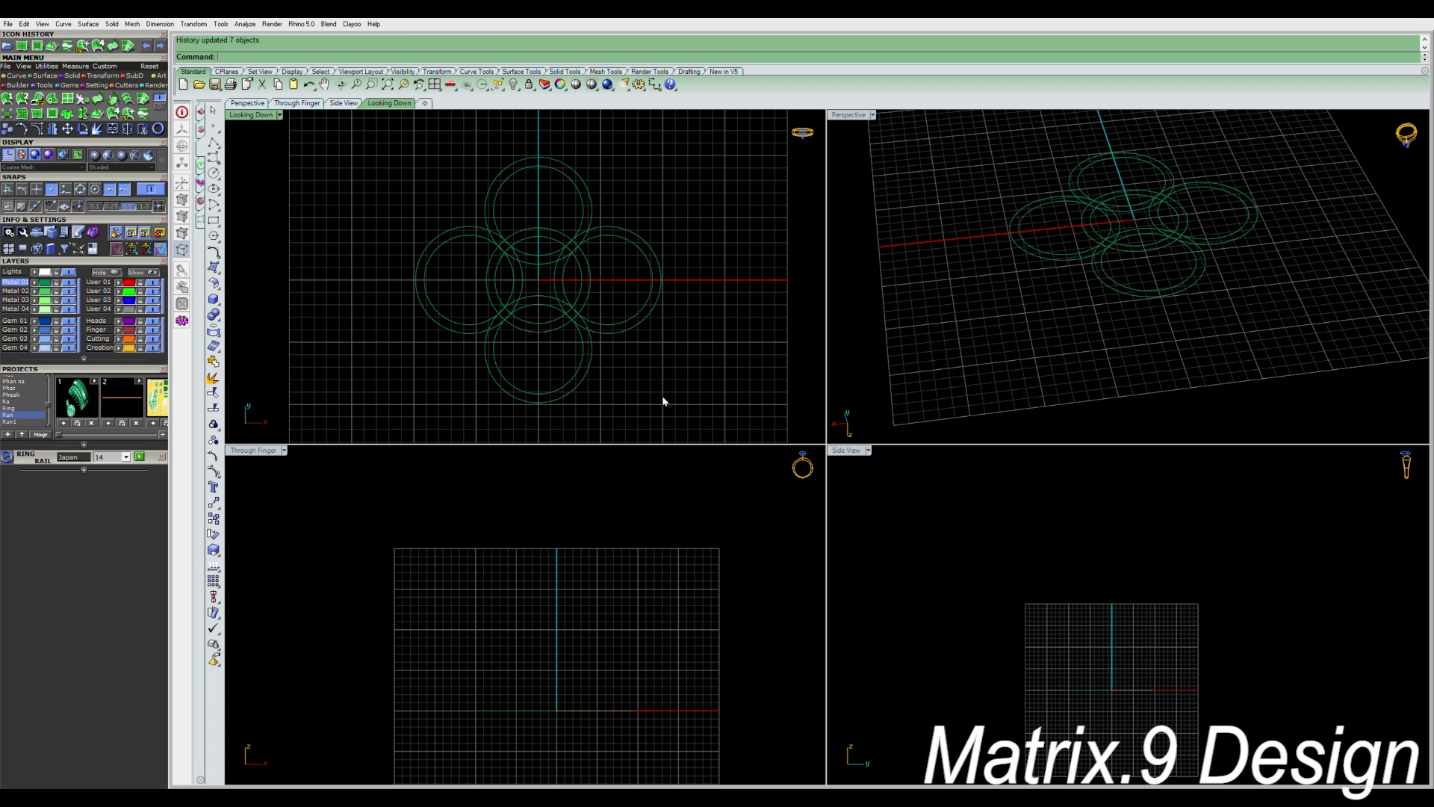
Start Trim with all circles as cutting objects and remove the first overlapping segments at the central ring's upper-right crossing.
scroll(532, 270, "up", 5)
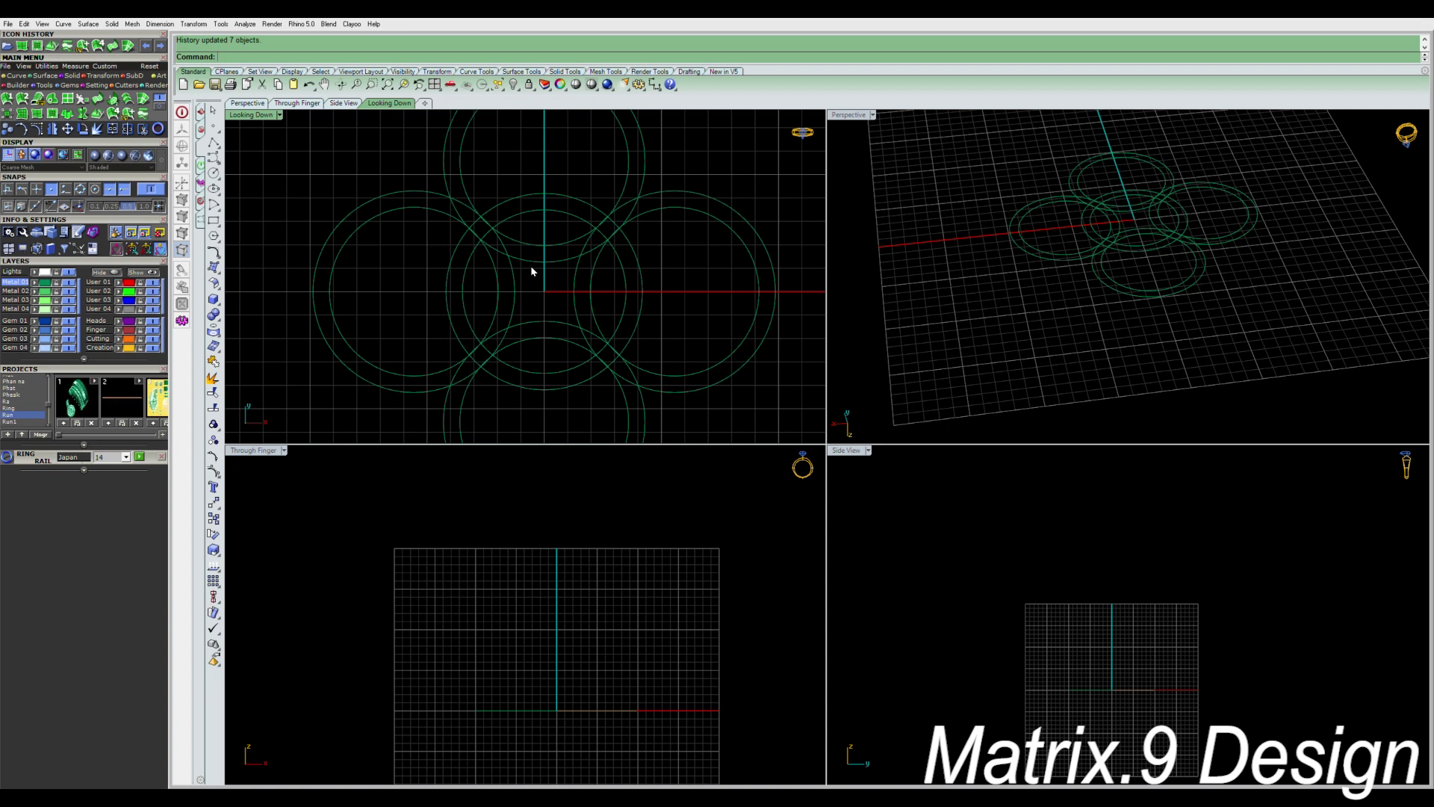
mouse_move(531, 269)
right_mouse_down()
mouse_move(525, 320)
mouse_move(523, 262)
right_mouse_up()
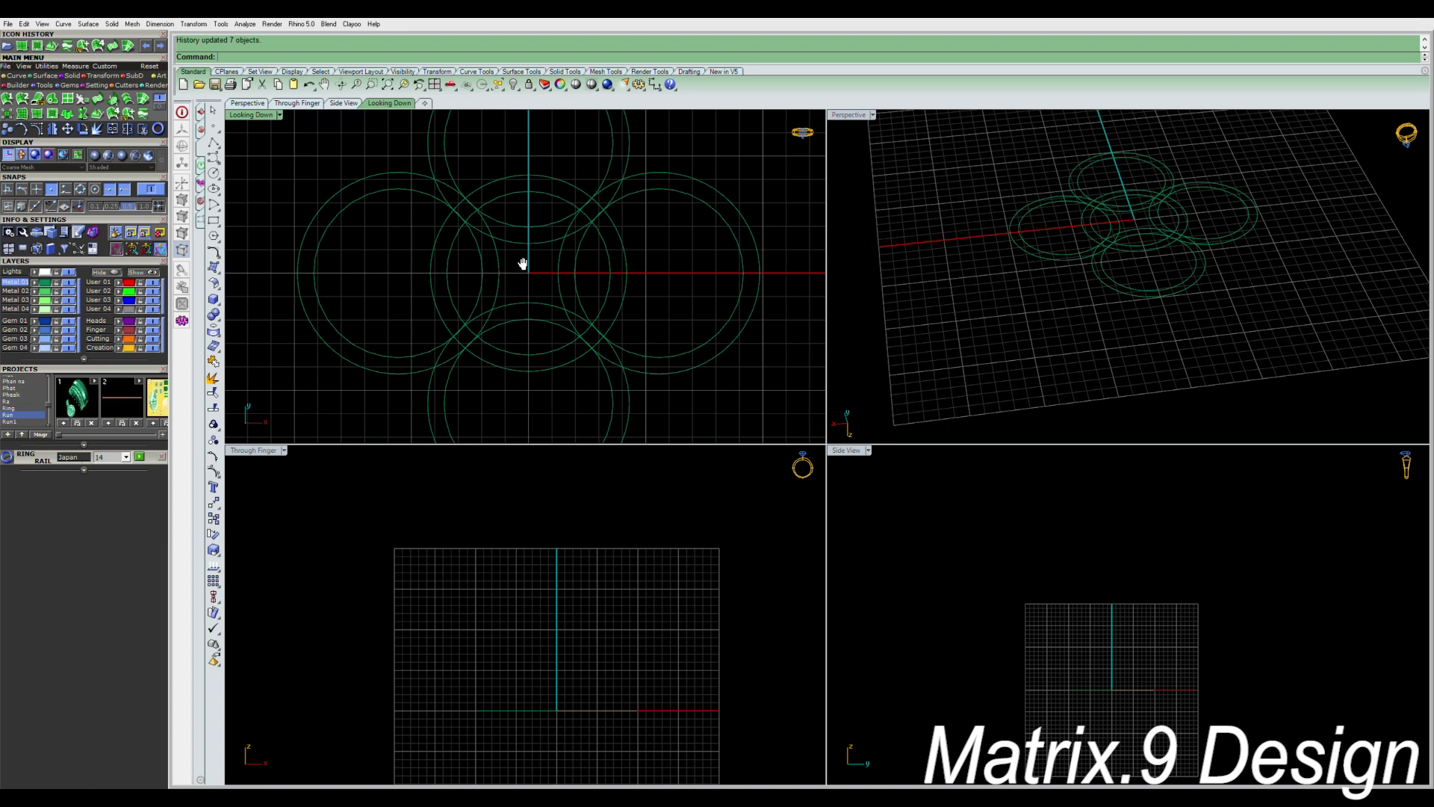
scroll(538, 279, "down", 8)
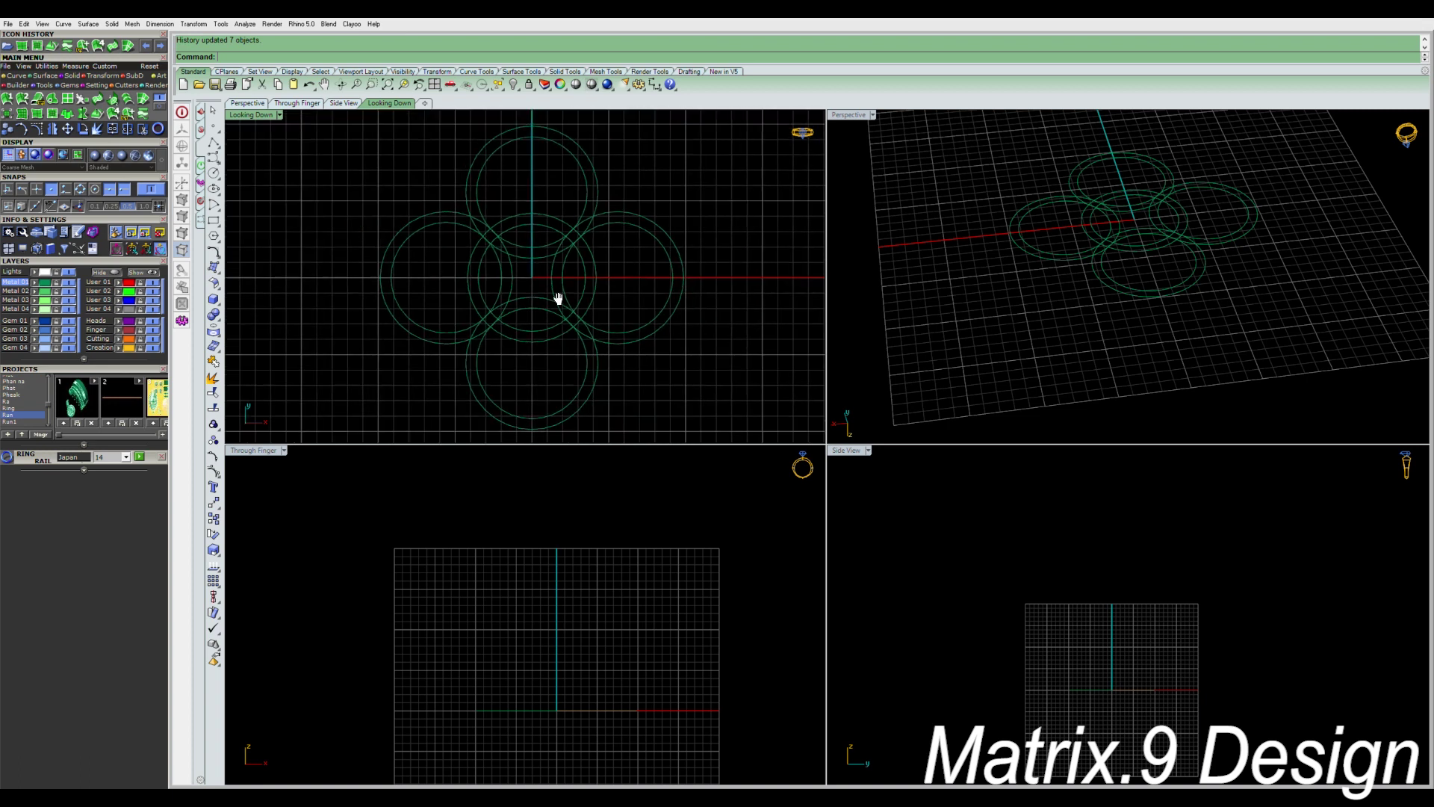
left_click_drag(645, 388, 400, 204)
scroll(549, 258, "up", 3)
key("Return")
scroll(557, 265, "up", 2)
scroll(568, 269, "up", 5)
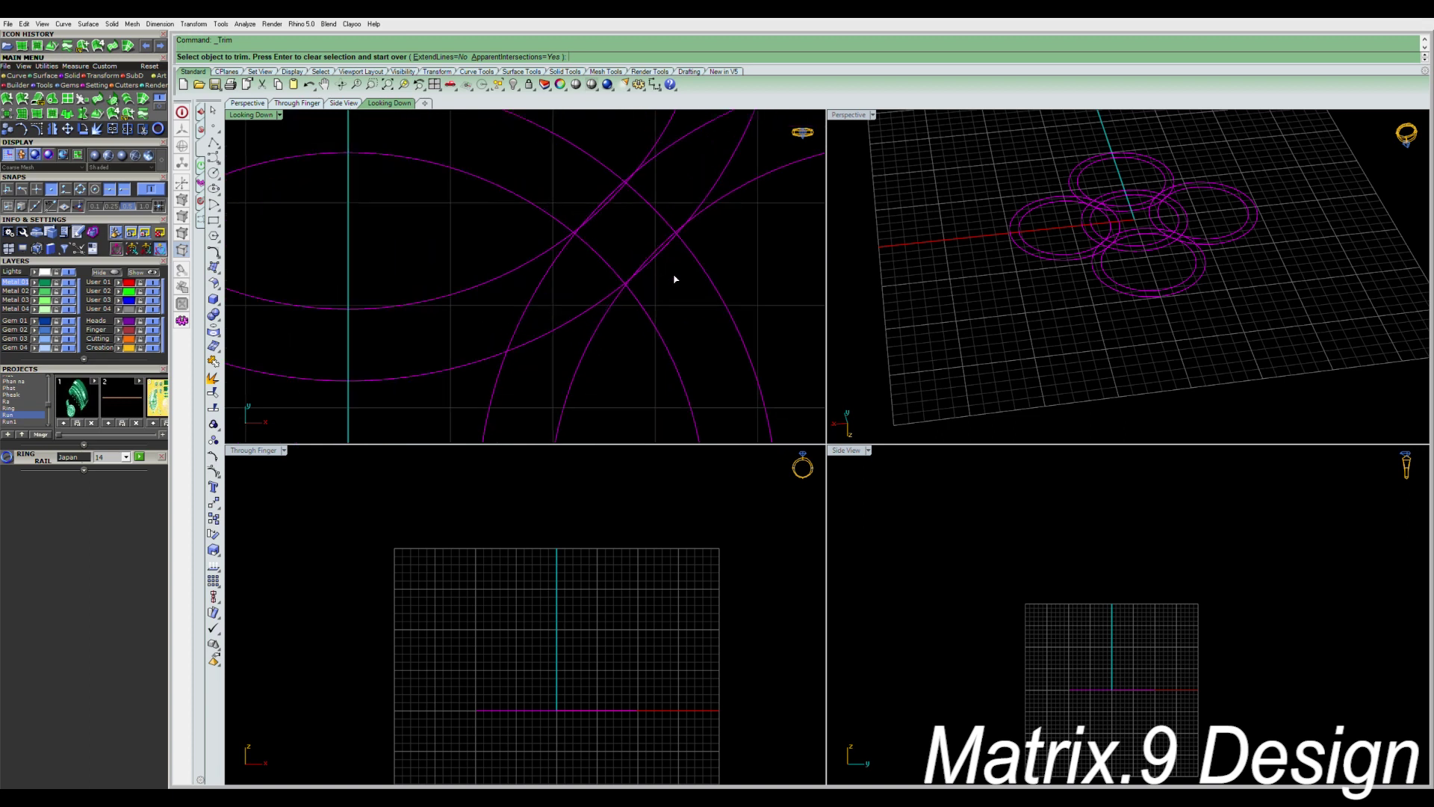
left_click(651, 257)
left_click(619, 266)
Trim away the remaining inner overlap at the upper-right crossing so the inner corner and the adjacent lens tips separate.
scroll(604, 283, "up", 4)
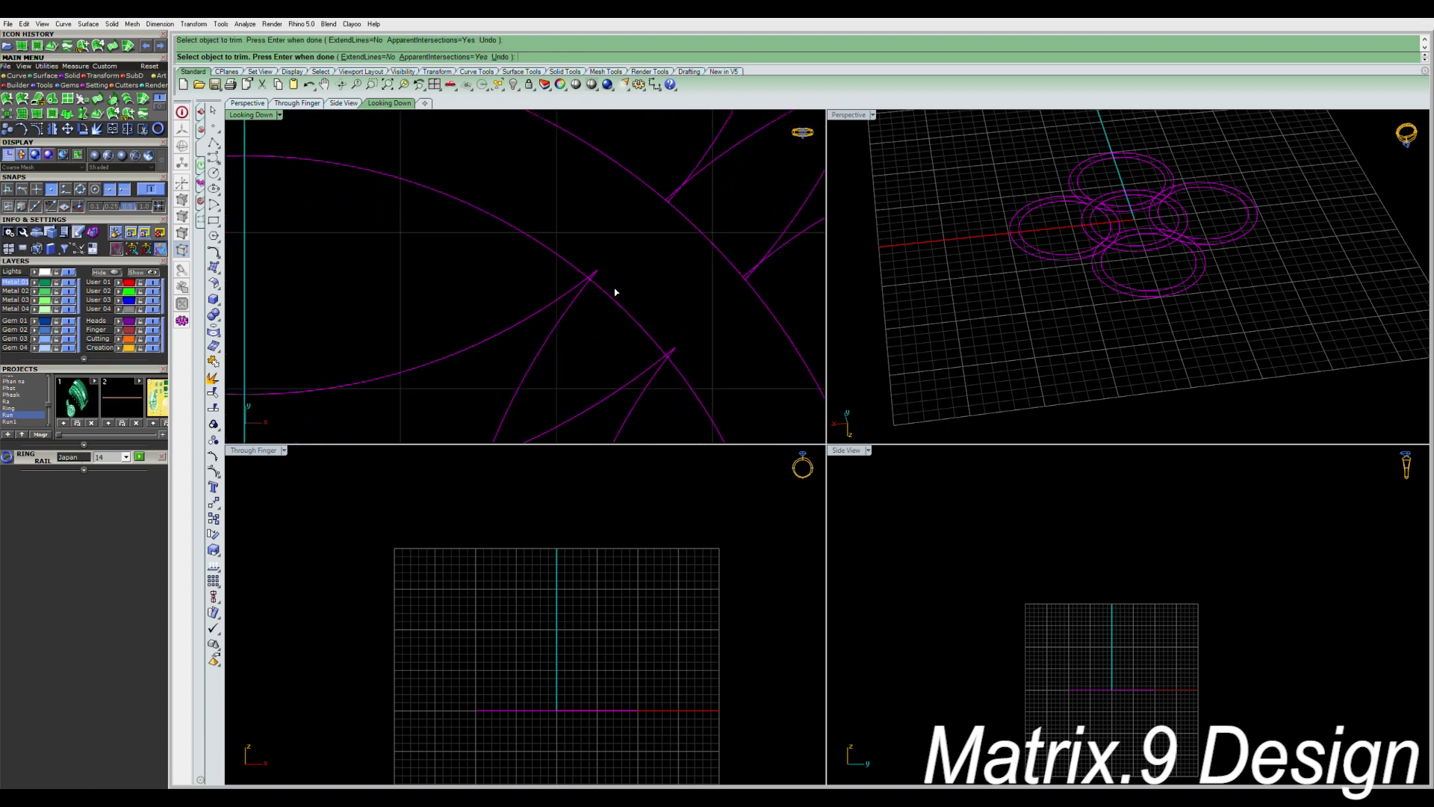
right_click_drag(650, 267, 730, 385)
scroll(688, 343, "down", 5)
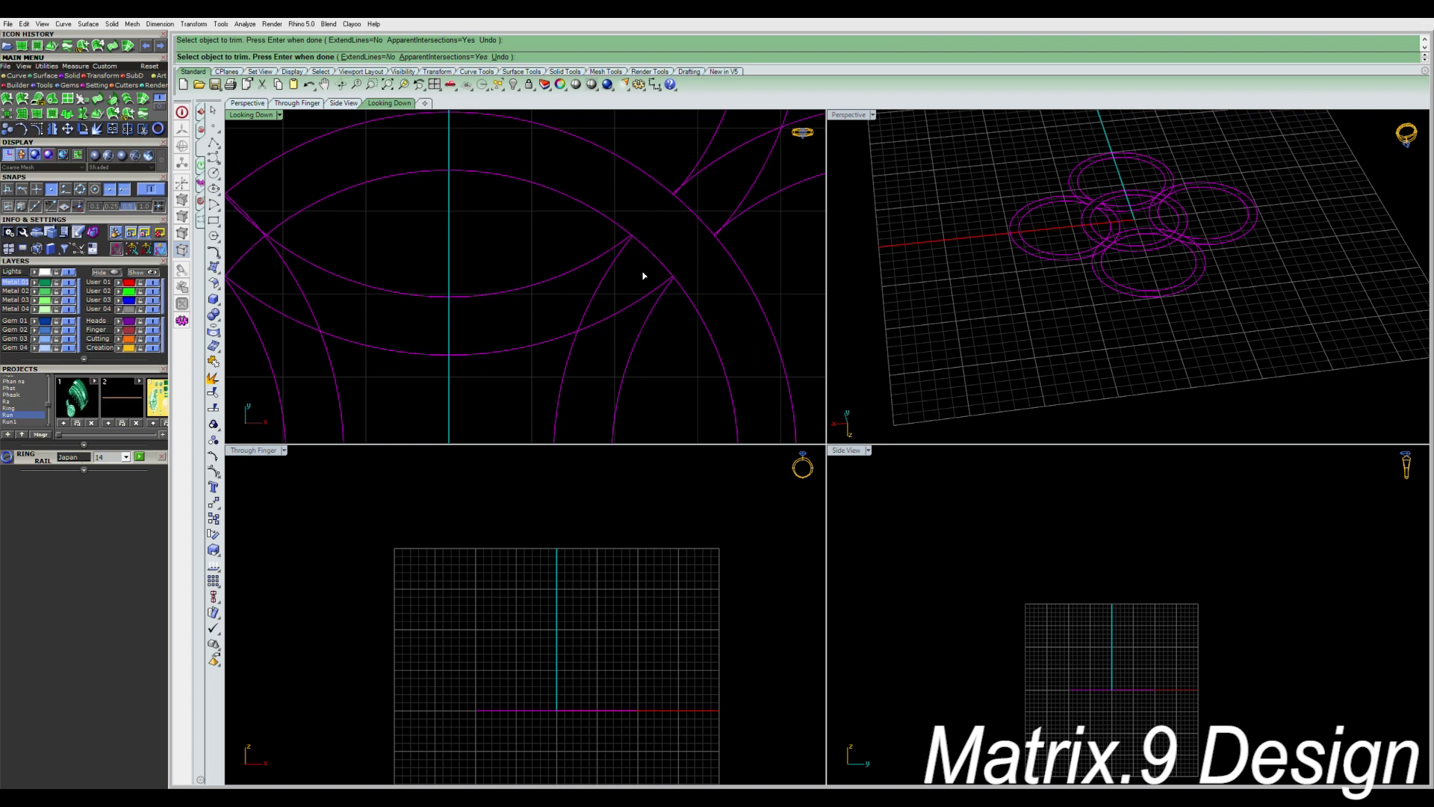
scroll(615, 293, "up", 2)
left_click(619, 314)
scroll(641, 292, "down", 1)
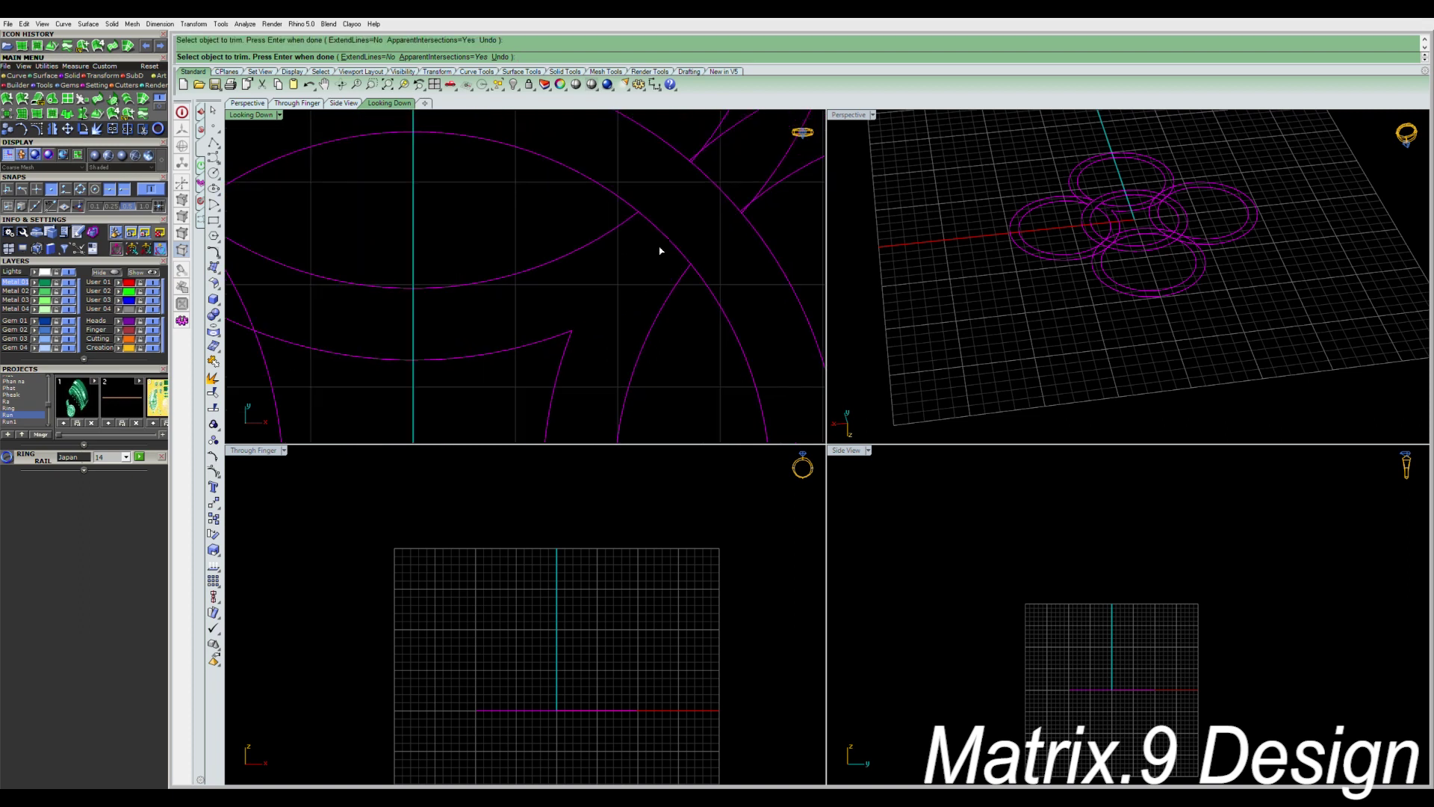
Trim the overlapping double-circle segments at the central ring's upper-left crossing.
scroll(666, 243, "down", 3)
right_click_drag(472, 258, 535, 240)
scroll(481, 211, "up", 4)
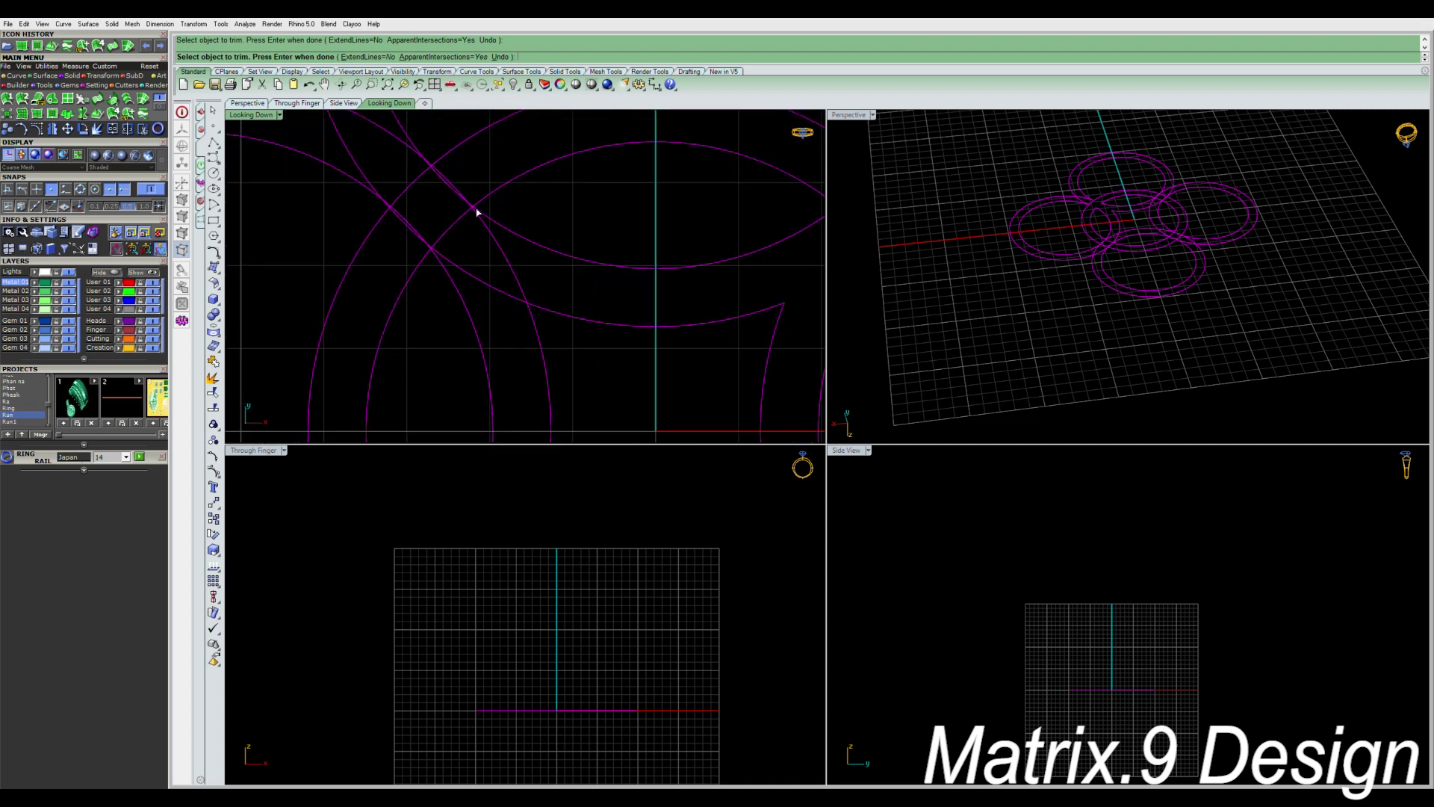
left_click(475, 245)
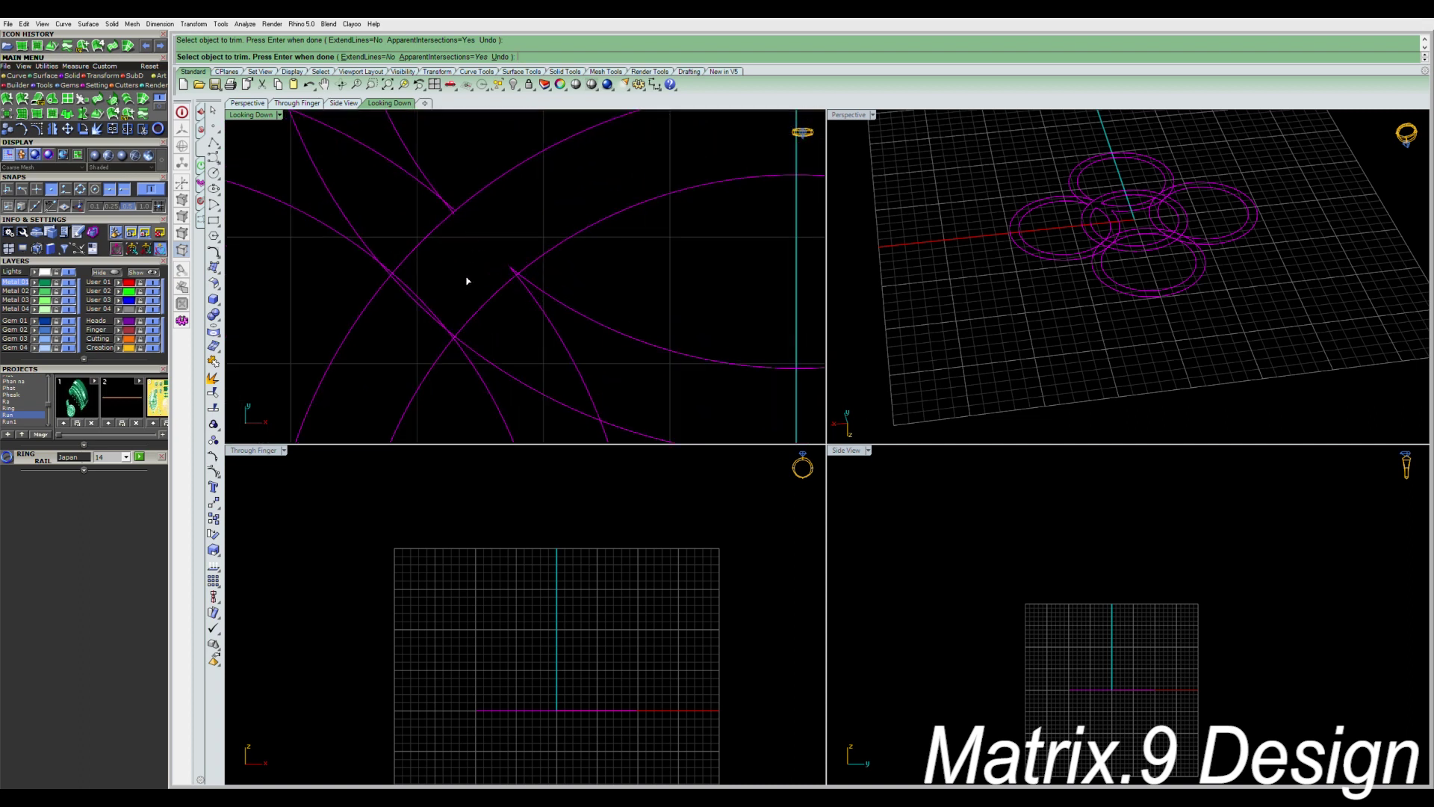
left_click(412, 320)
Trim the leftover segments around the upper-left crossing, including the two arcs crossing between the lens shapes and the inner square.
scroll(518, 271, "up", 2)
right_click_drag(490, 288, 386, 291)
scroll(386, 291, "up", 2)
right_click_drag(547, 227, 548, 295)
left_click_drag(551, 307, 493, 245)
scroll(614, 316, "down", 2)
right_click_drag(675, 353, 652, 290)
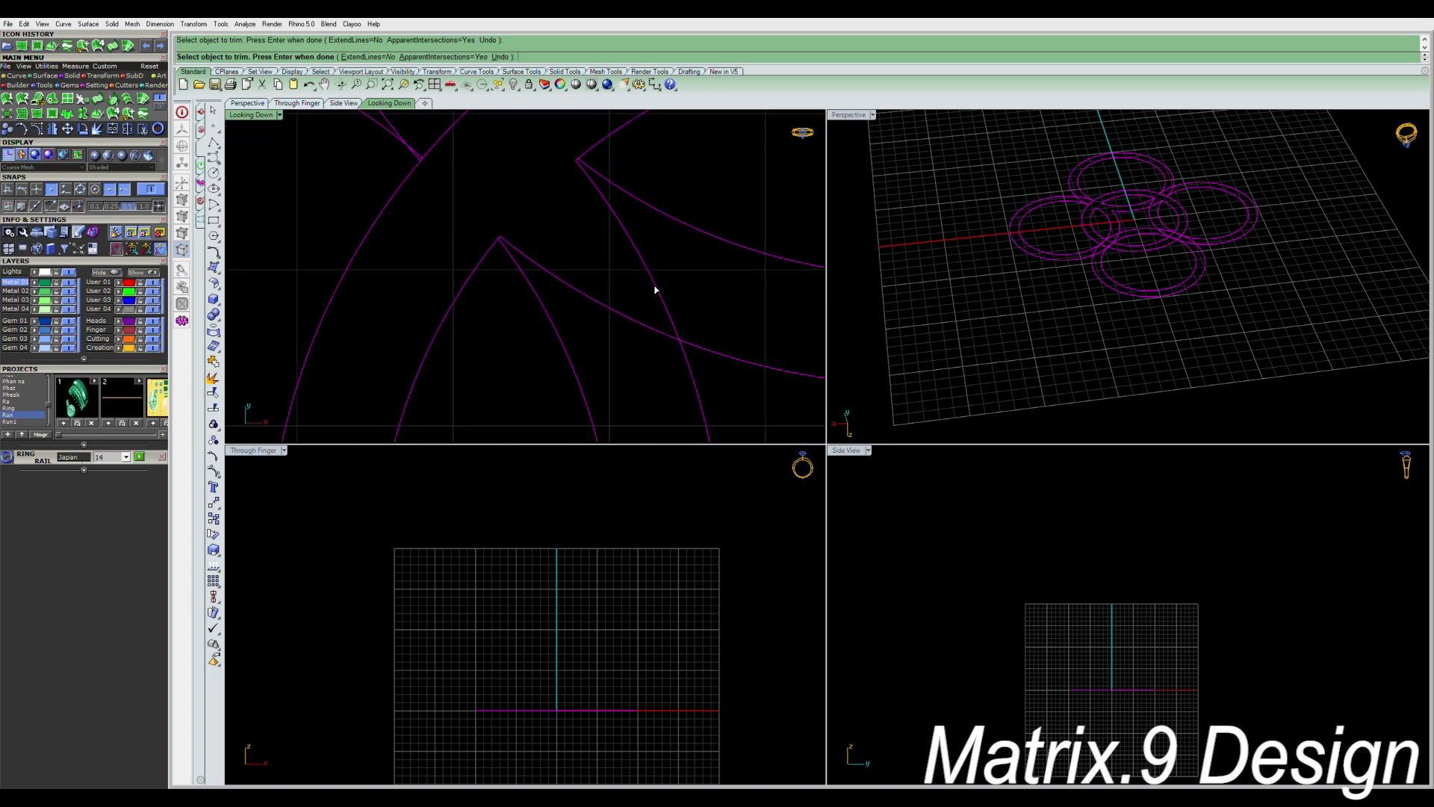
left_click(668, 295)
left_click(611, 302)
Trim the tiny overshooting curve ends at the corner tips around the upper-left crossing.
scroll(506, 234, "up", 4)
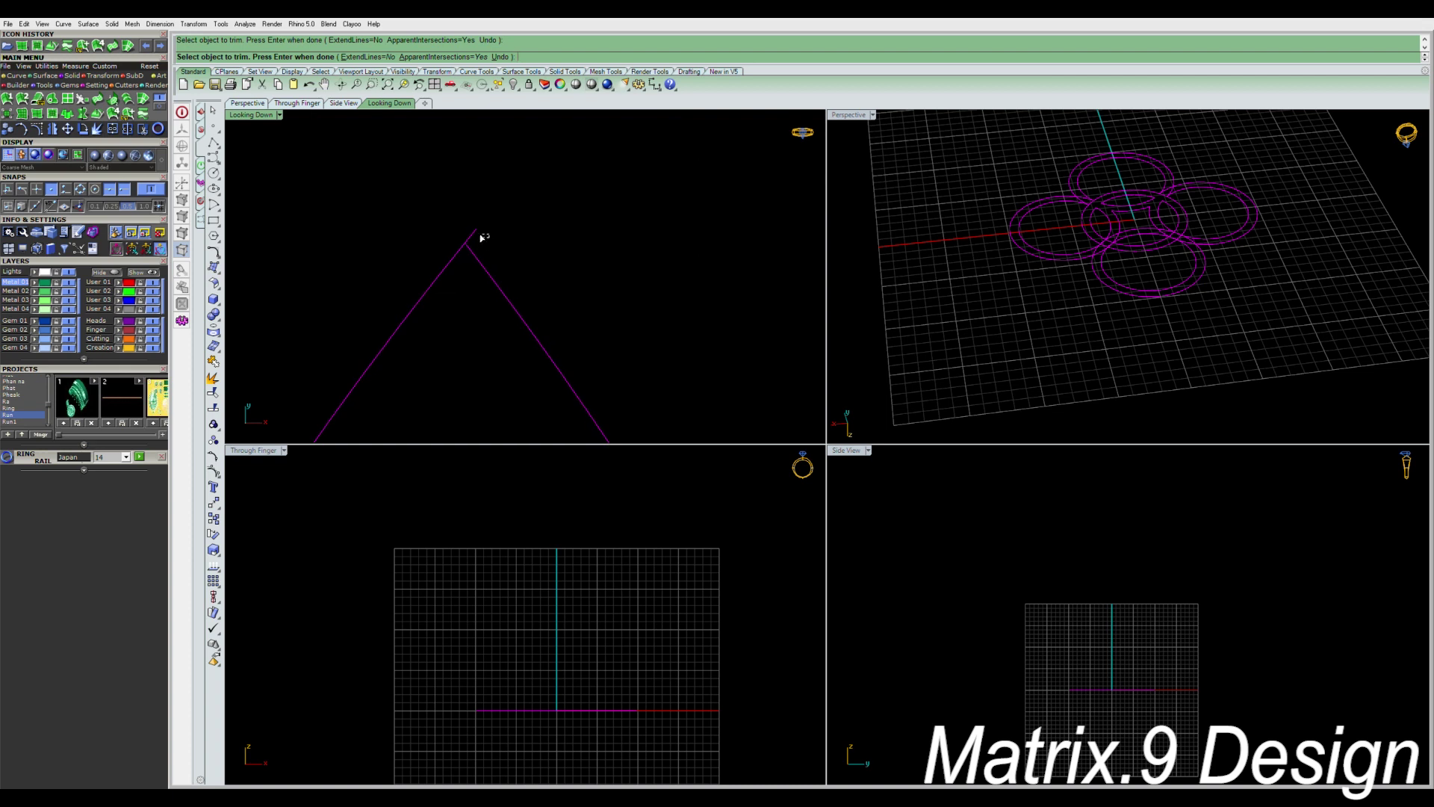
scroll(637, 218, "down", 3)
scroll(490, 359, "up", 4)
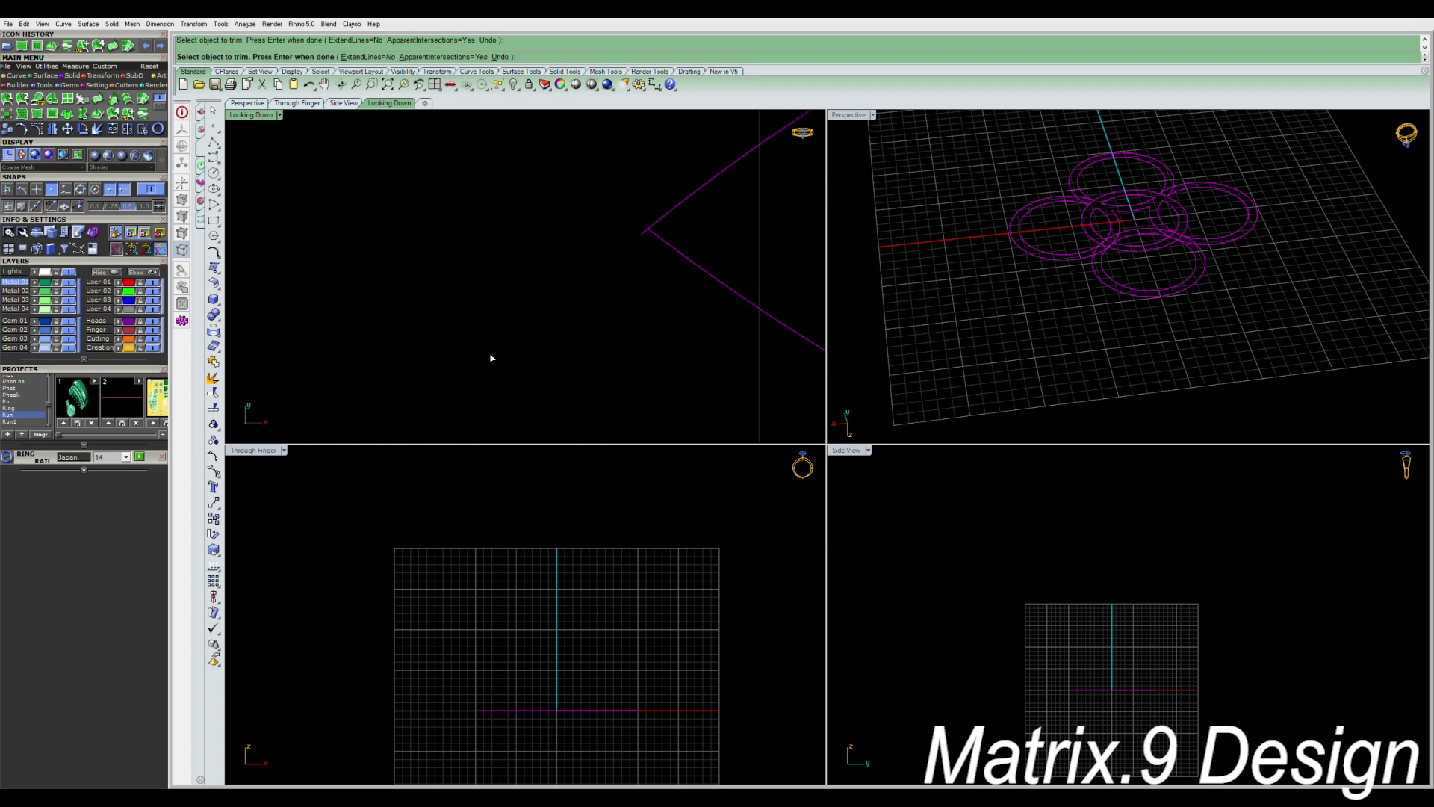
scroll(642, 247, "up", 2)
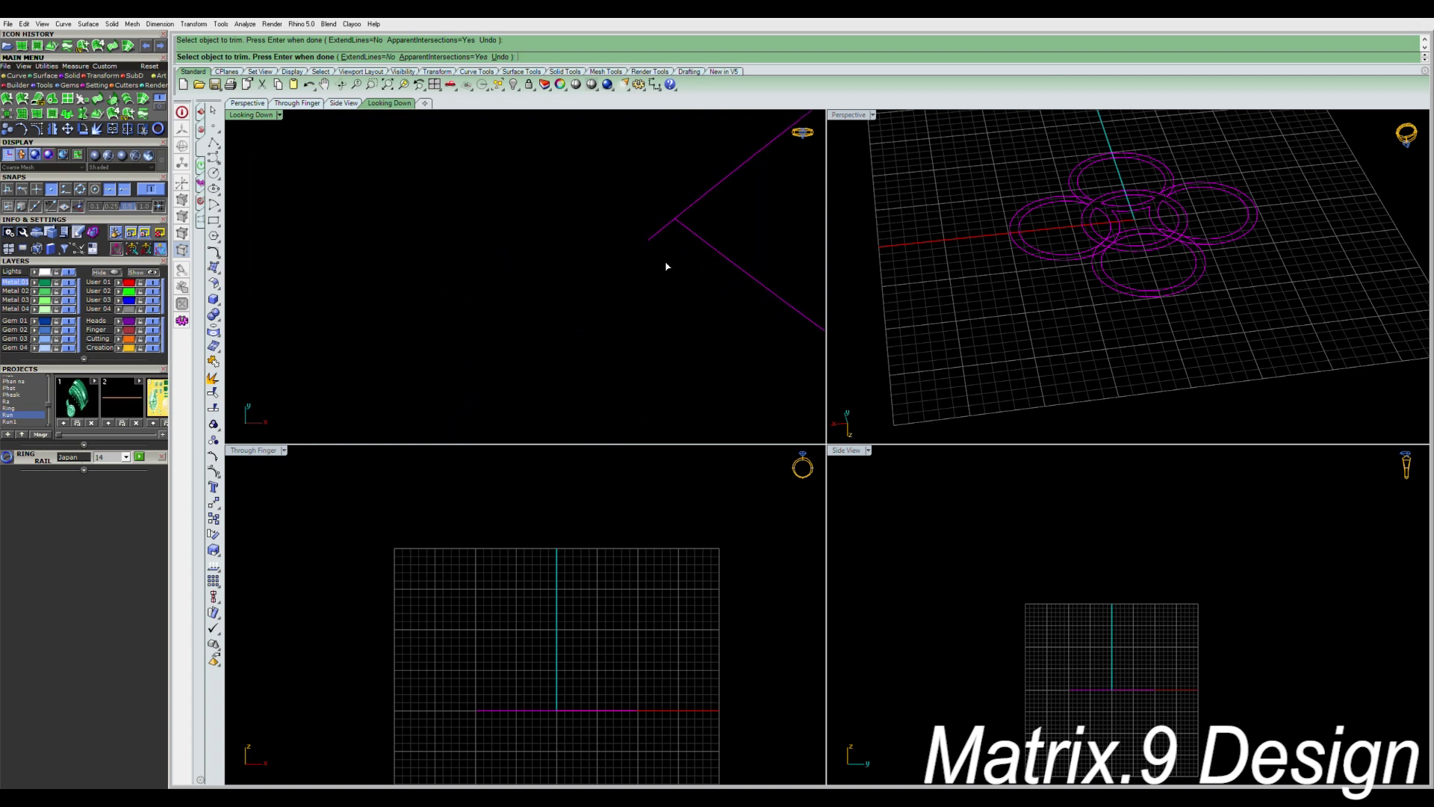
scroll(634, 237, "down", 6)
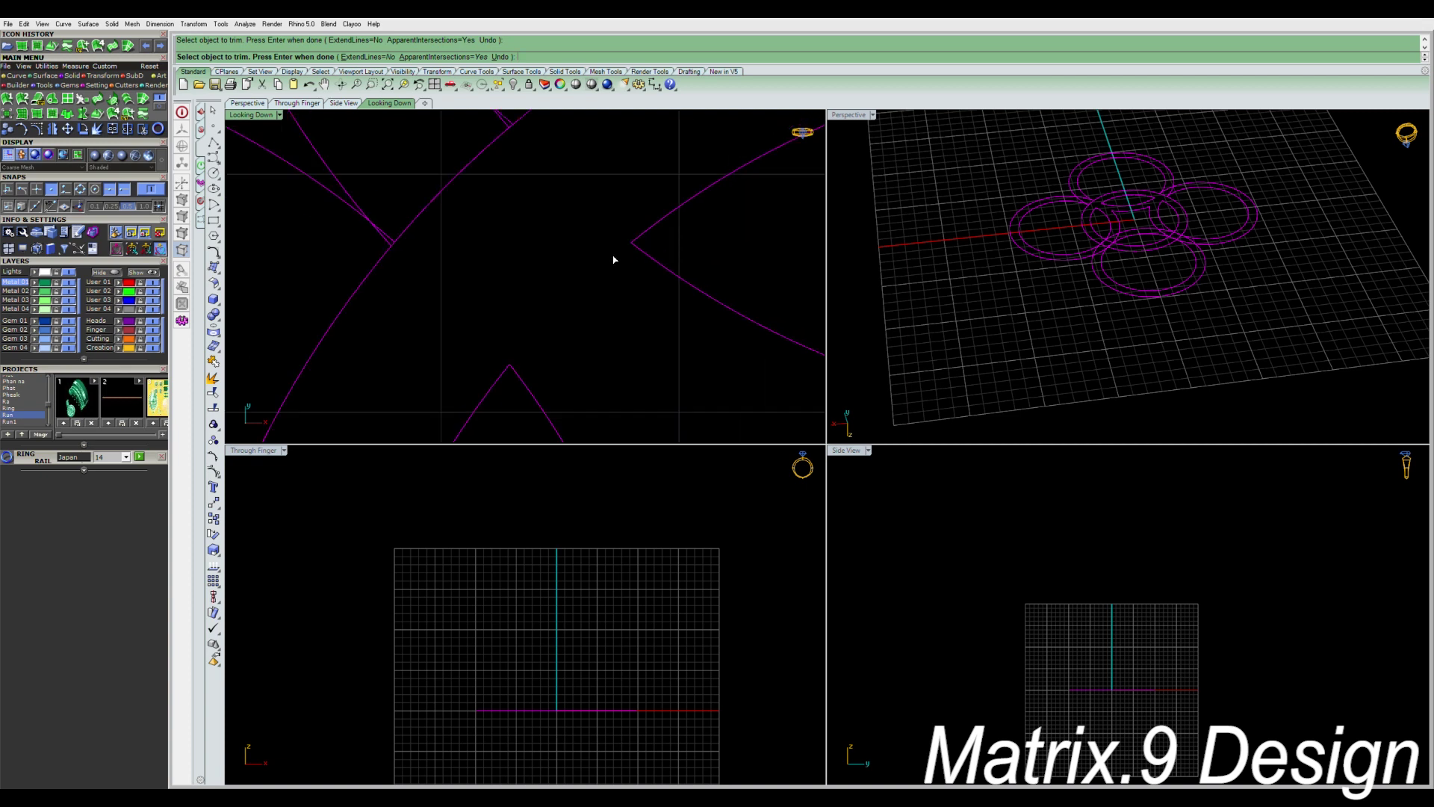
Trim the overlapping circle segments at the central ring's lower-right crossing.
scroll(624, 306, "down", 3)
right_click_drag(637, 320, 606, 260)
scroll(693, 335, "up", 4)
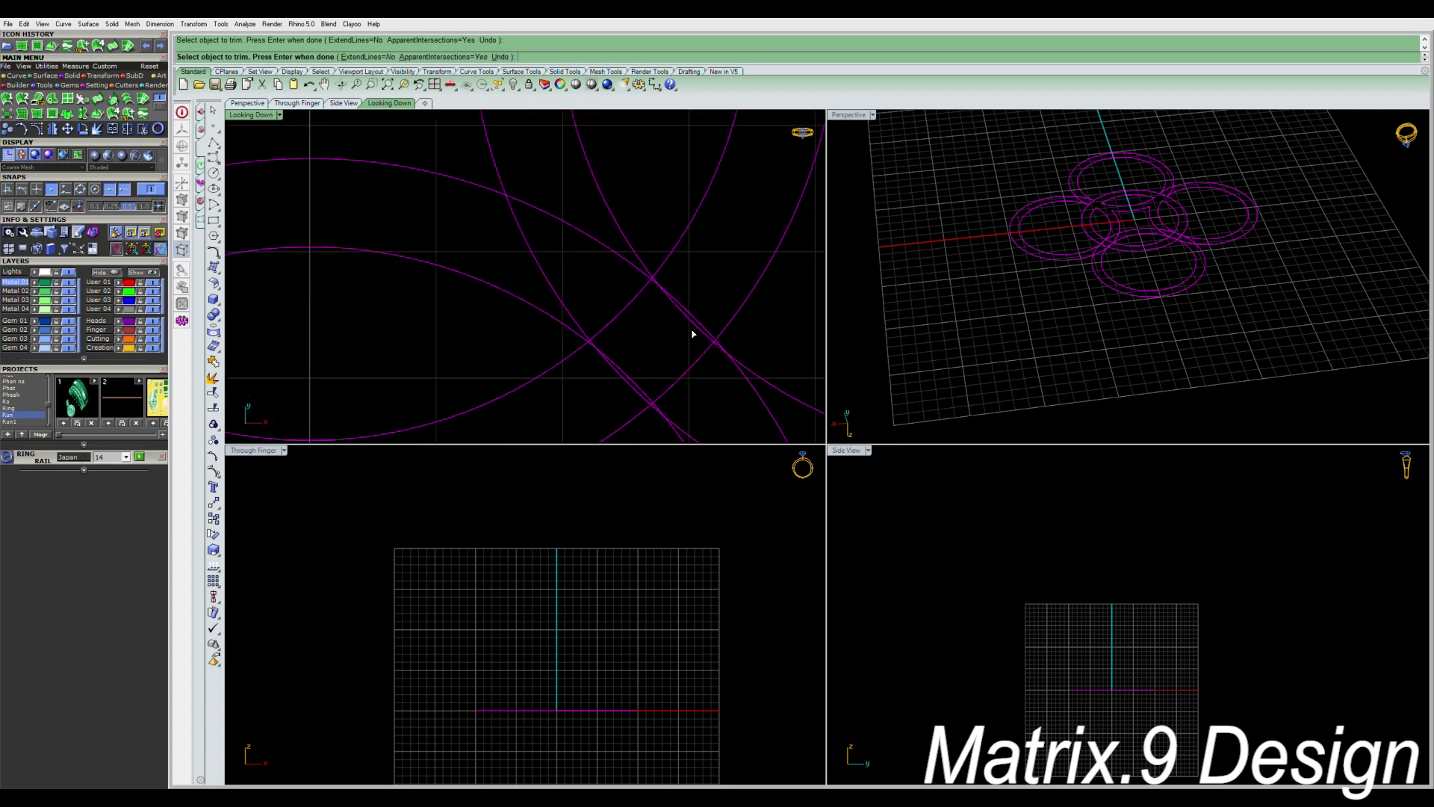
left_click(681, 305)
left_click(617, 368)
right_click_drag(643, 343, 648, 393)
scroll(597, 396, "up", 4)
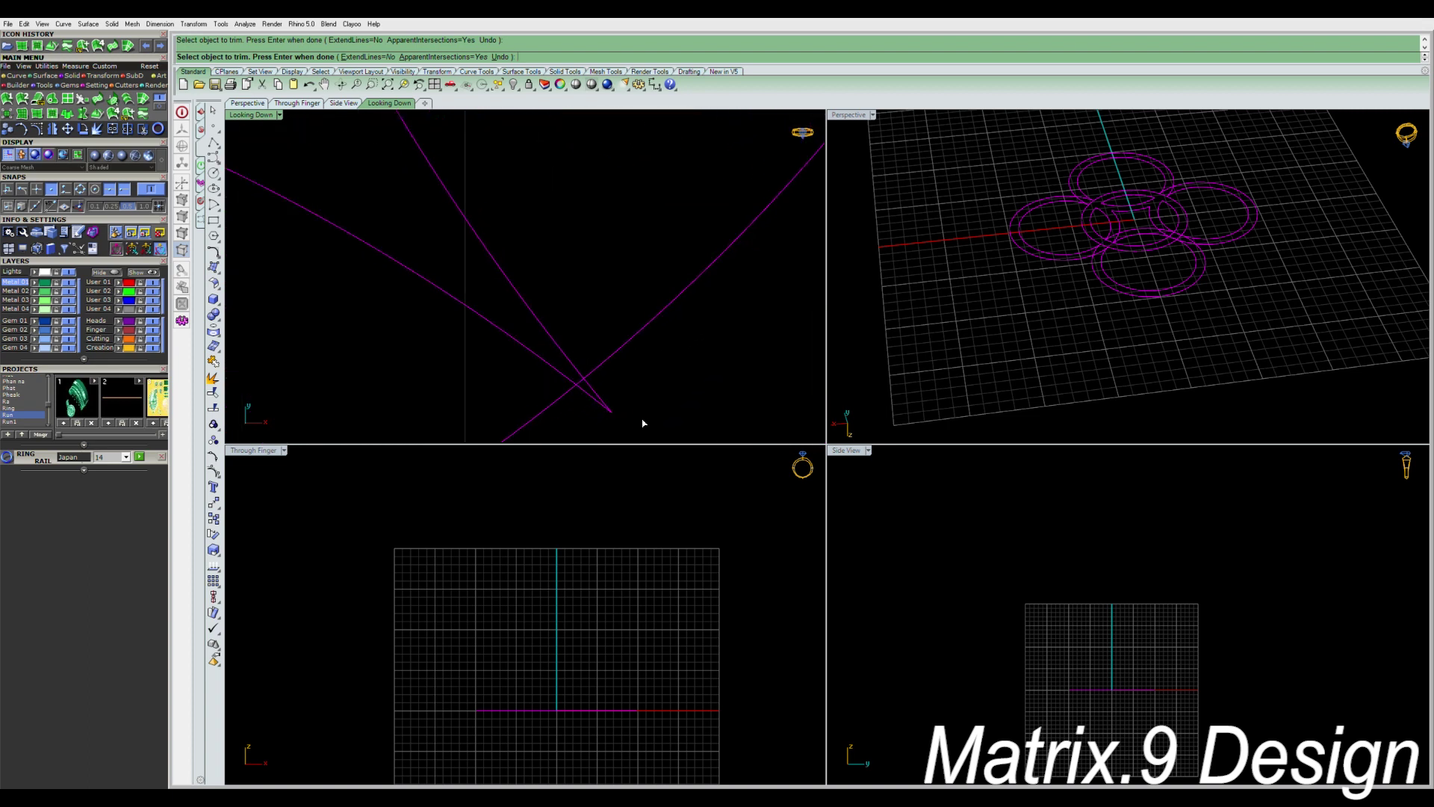
Trim the overshooting ends and remaining inner segments around the lower-right crossing.
scroll(704, 276, "down", 3)
scroll(693, 357, "up", 3)
left_click_drag(691, 351, 654, 321)
scroll(657, 343, "down", 2)
scroll(598, 314, "down", 3)
left_click_drag(562, 313, 497, 268)
Trim the last short stub at the corner tip of the lower-right crossing.
right_click_drag(496, 236, 533, 291)
scroll(746, 356, "up", 4)
scroll(706, 357, "down", 5)
scroll(603, 347, "up", 5)
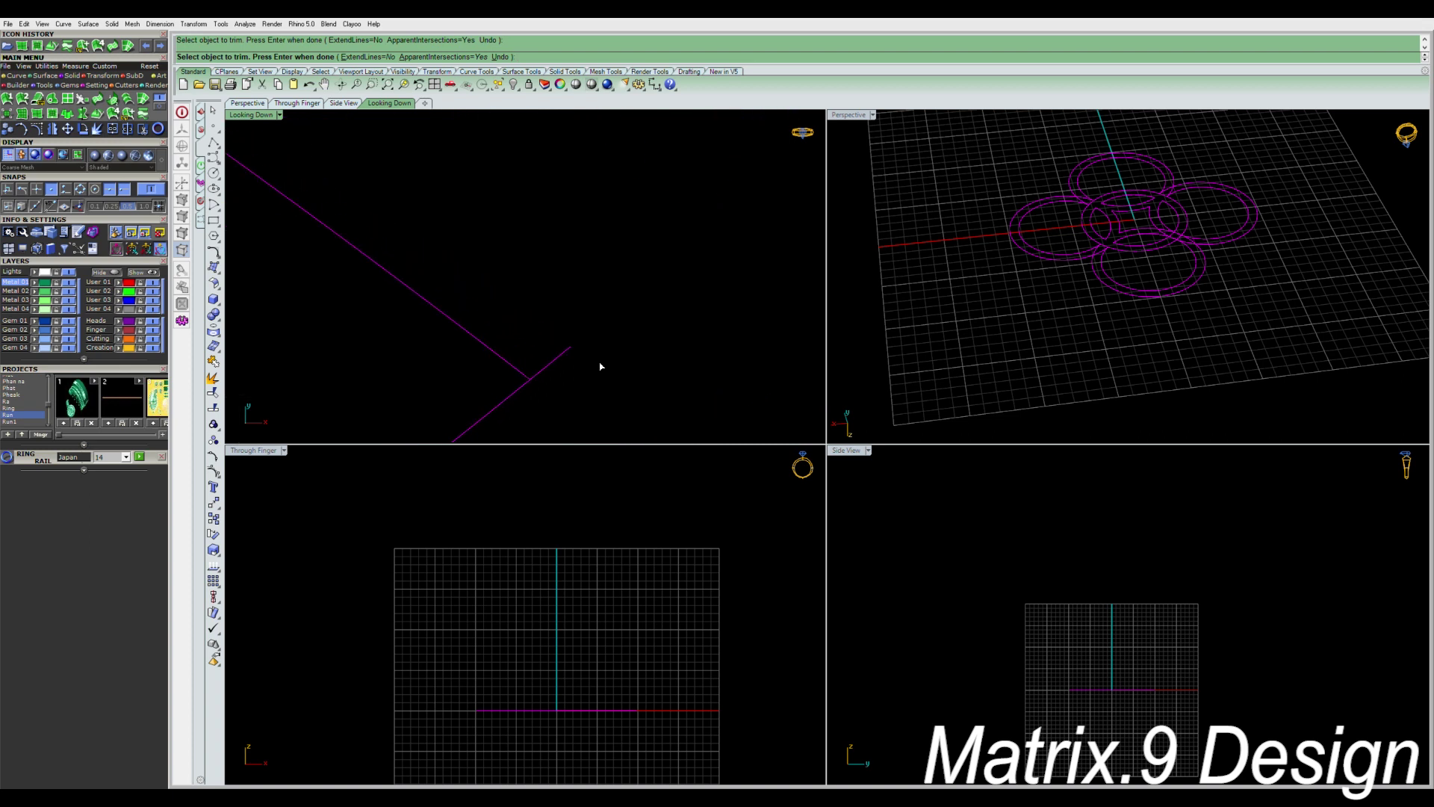
left_click(570, 347)
scroll(560, 298, "down", 6)
scroll(536, 302, "down", 8)
Trim the overlapping circle segments at the central ring's lower-left crossing.
scroll(581, 357, "up", 6)
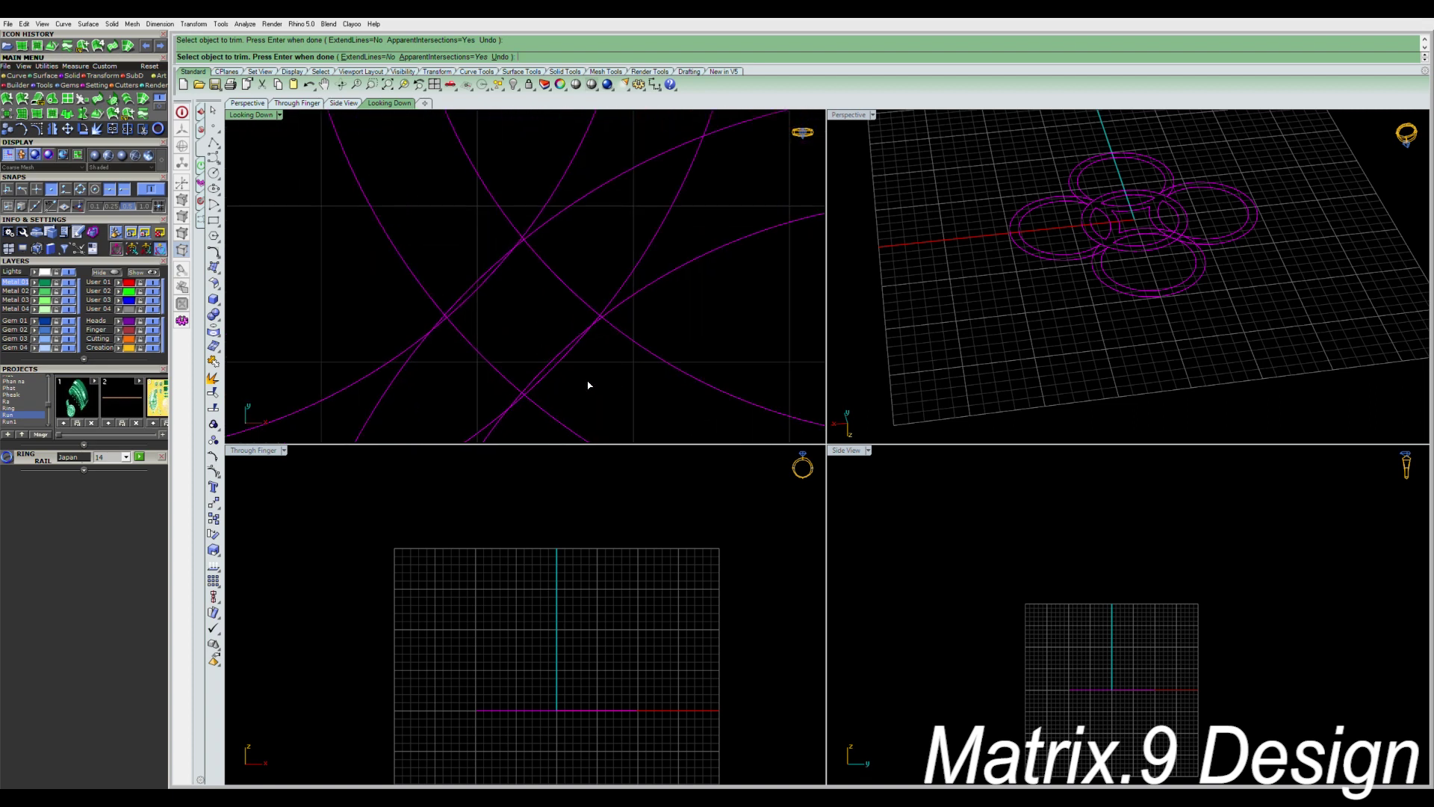
left_click(551, 364)
key("Up")
key("Left")
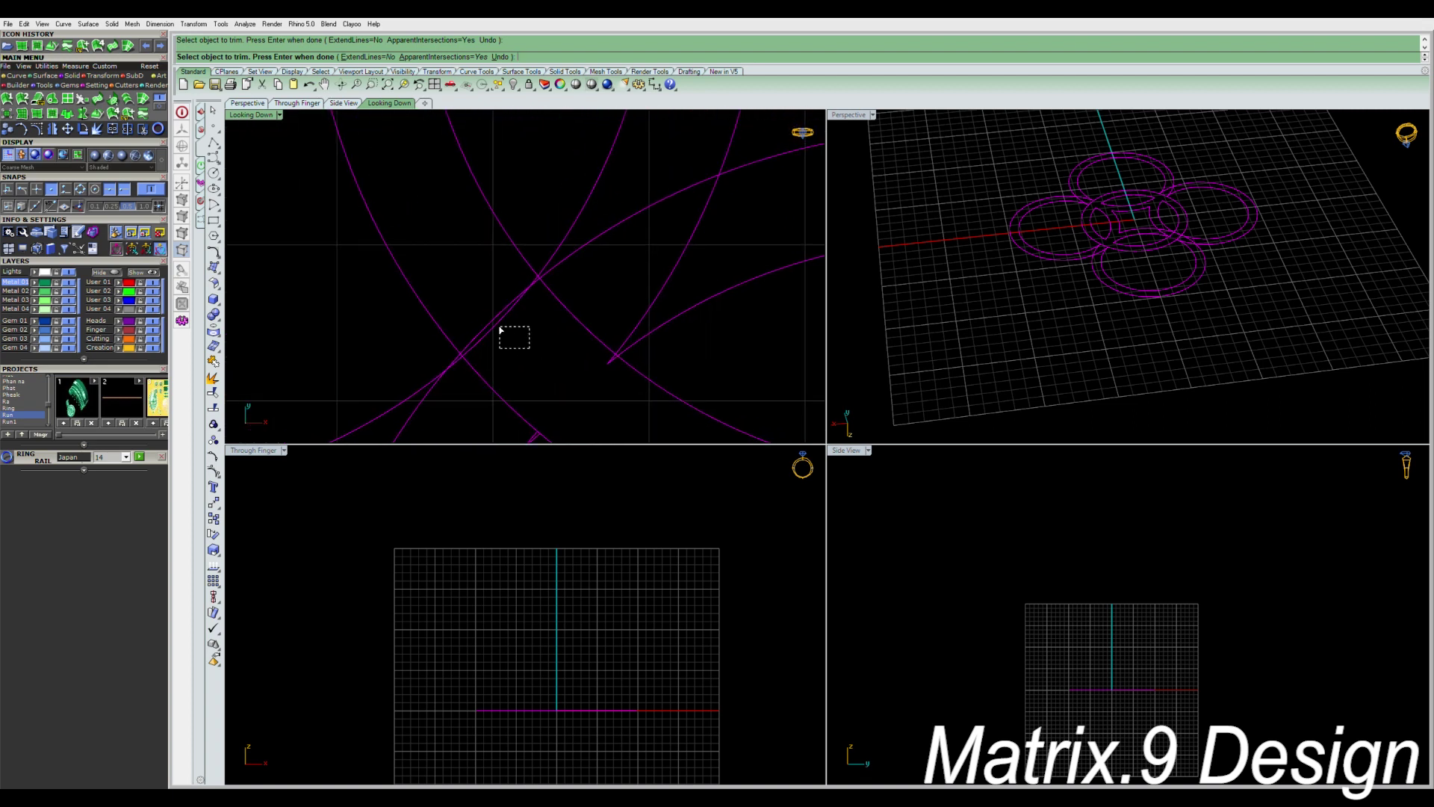
left_click(501, 316)
scroll(534, 288, "up", 5)
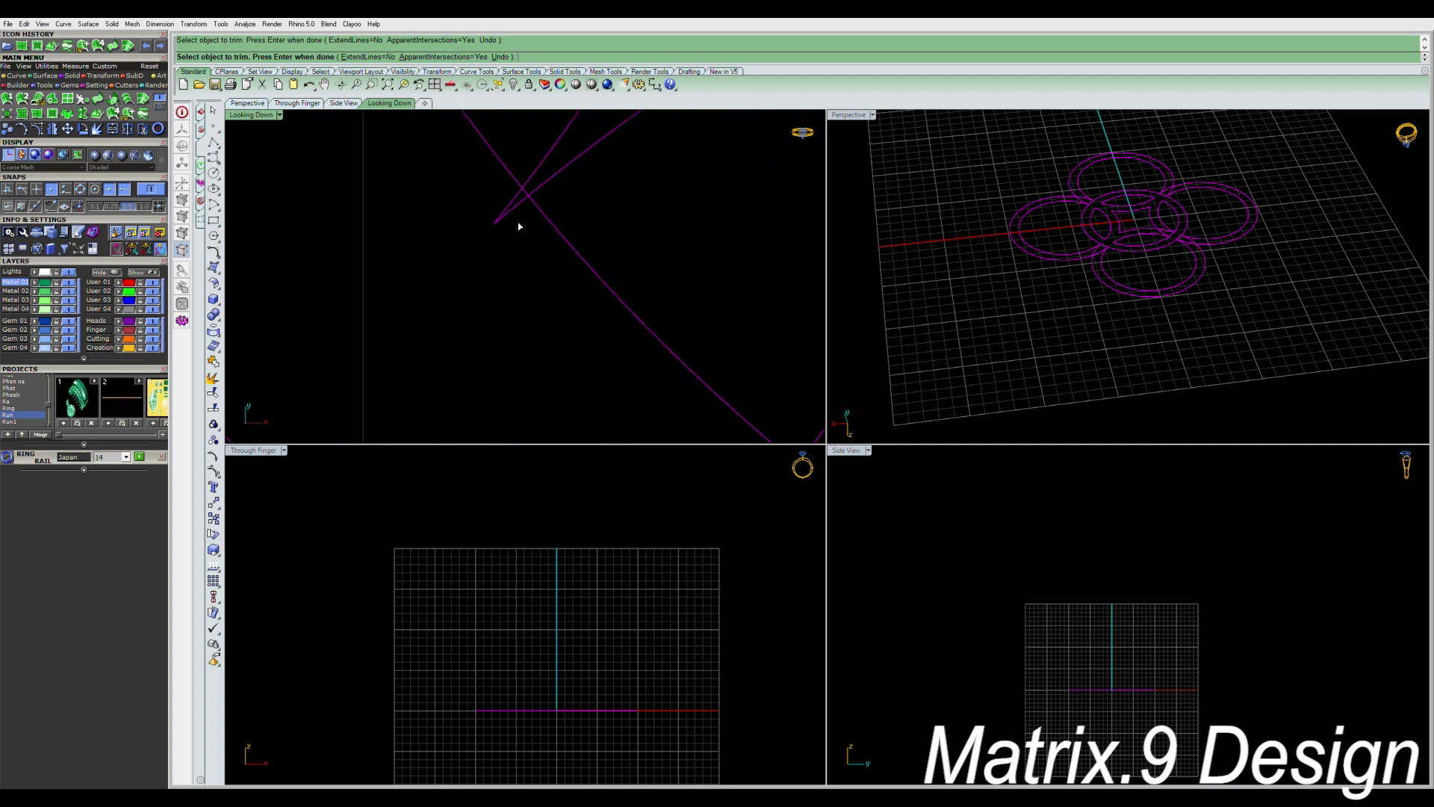
left_click(498, 221)
left_click_drag(598, 246, 543, 273)
Trim the stubs and leftover segments at the lens and inner-square corners of the lower-left crossing.
scroll(611, 296, "down", 7)
scroll(644, 316, "up", 8)
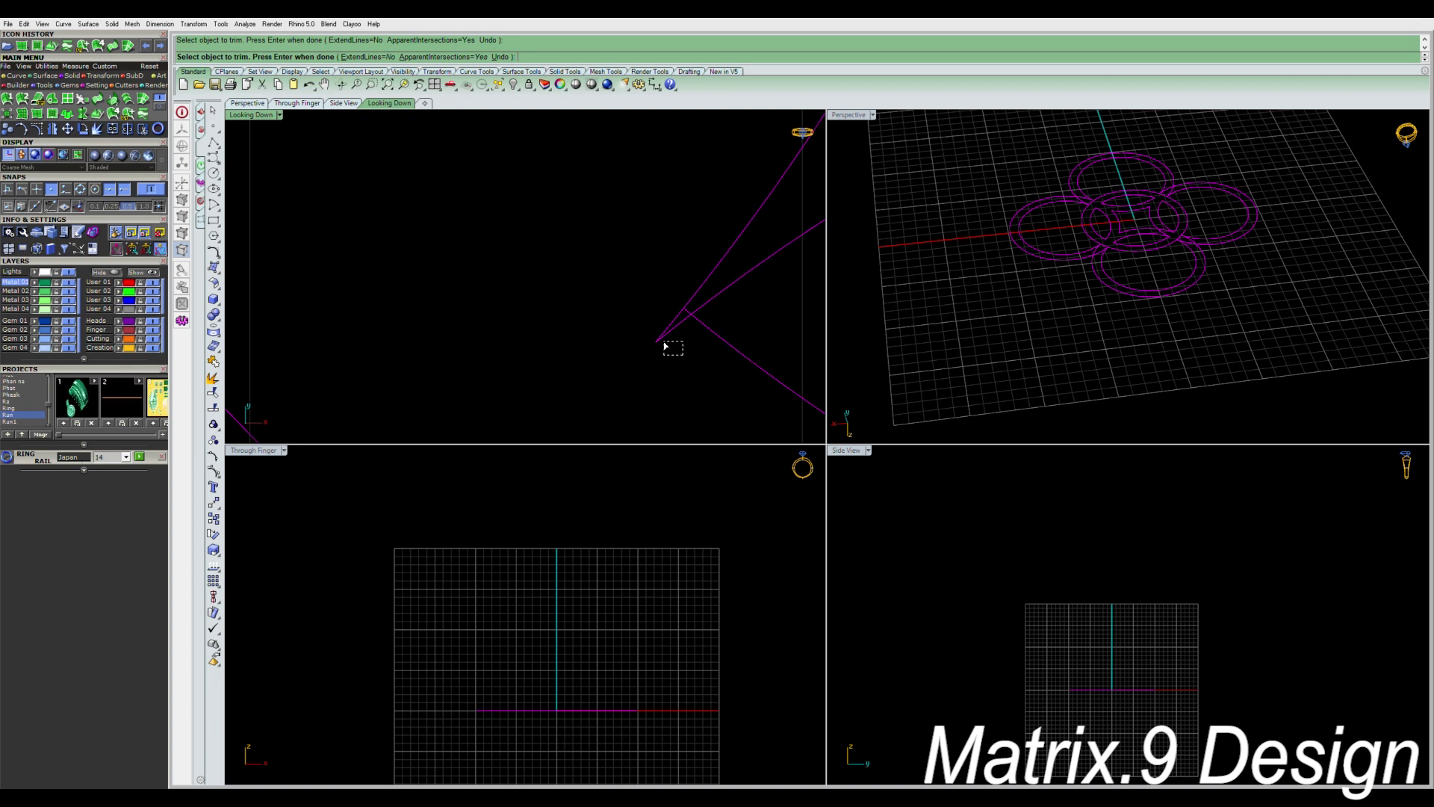
scroll(737, 256, "down", 6)
right_click_drag(630, 311, 664, 377)
left_click(619, 295)
scroll(557, 402, "up", 5)
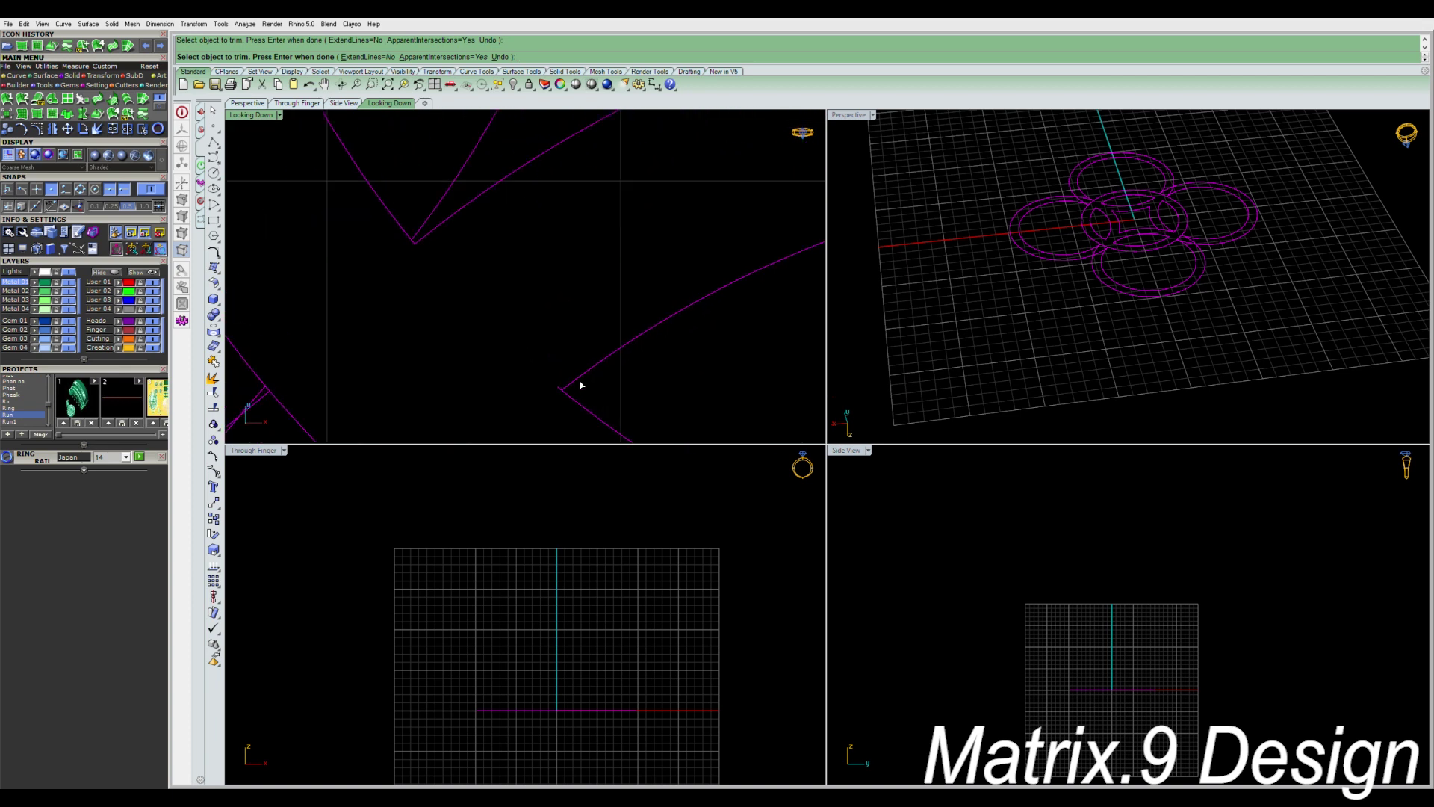
Trim the last overshooting ends at the central motif's corner tips and finish the Trim command.
scroll(444, 294, "down", 6)
right_click_drag(442, 294, 555, 400)
scroll(424, 248, "up", 7)
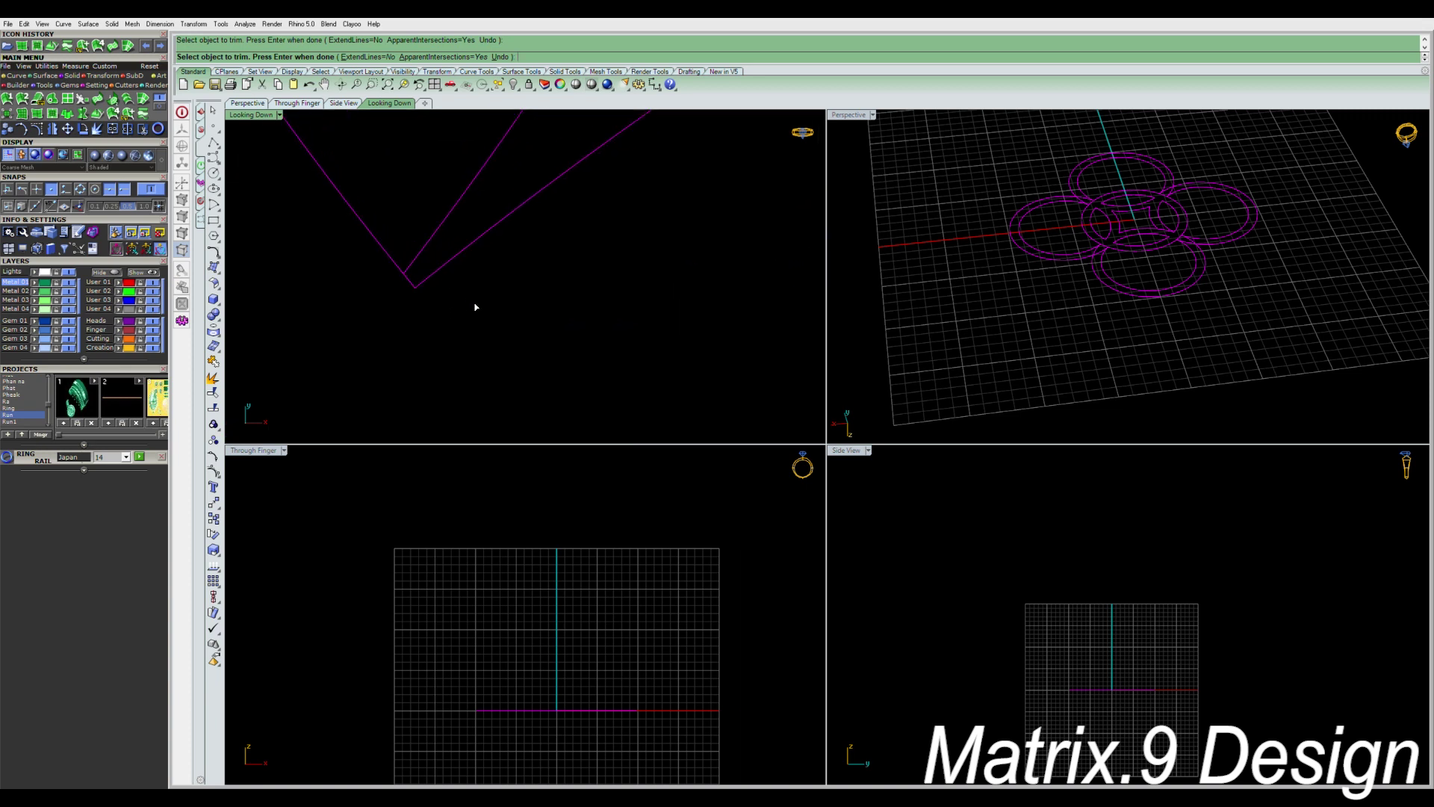
left_click_drag(478, 315, 376, 269)
scroll(523, 299, "down", 10)
scroll(597, 332, "down", 3)
right_click_drag(640, 346, 601, 361)
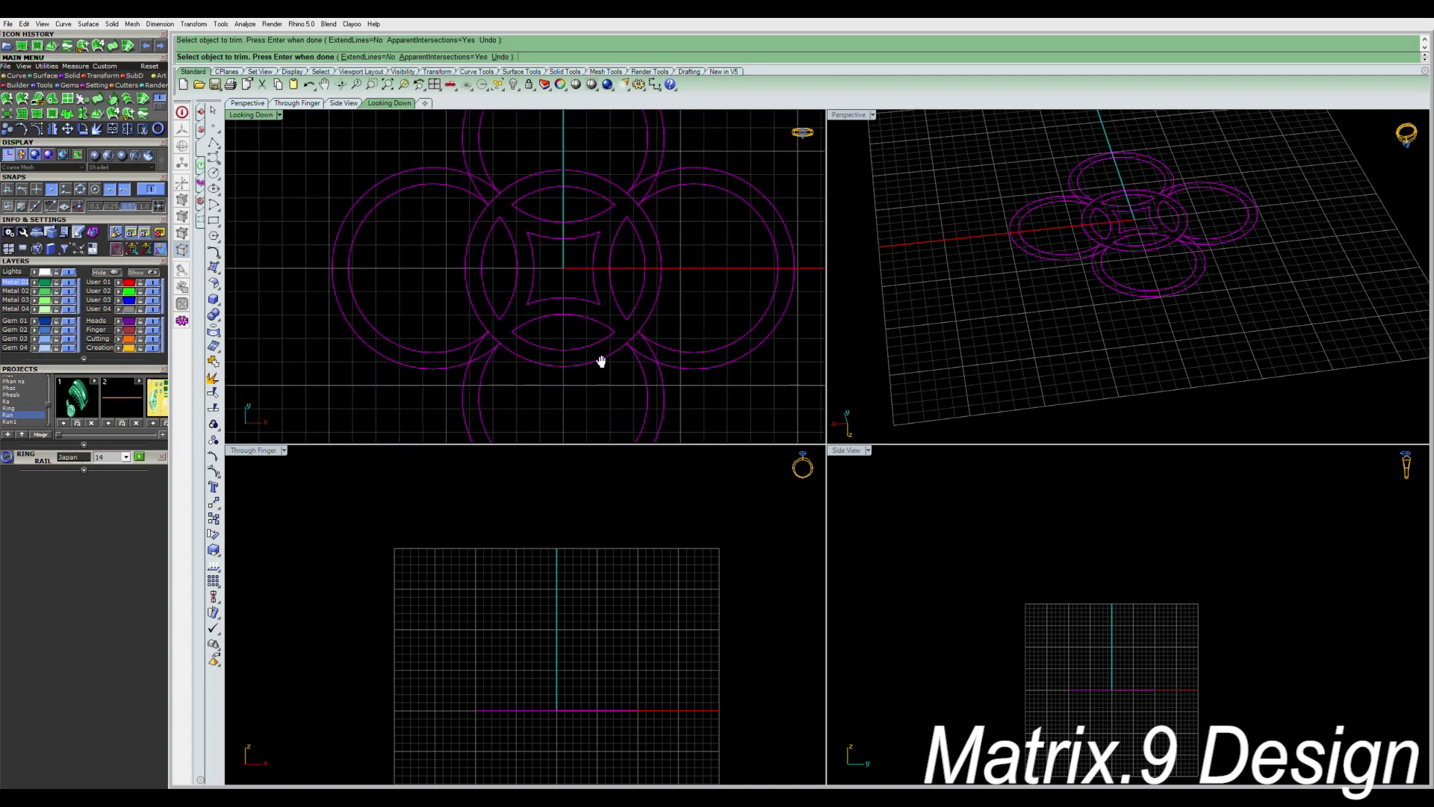
scroll(590, 321, "down", 1)
key("Return")
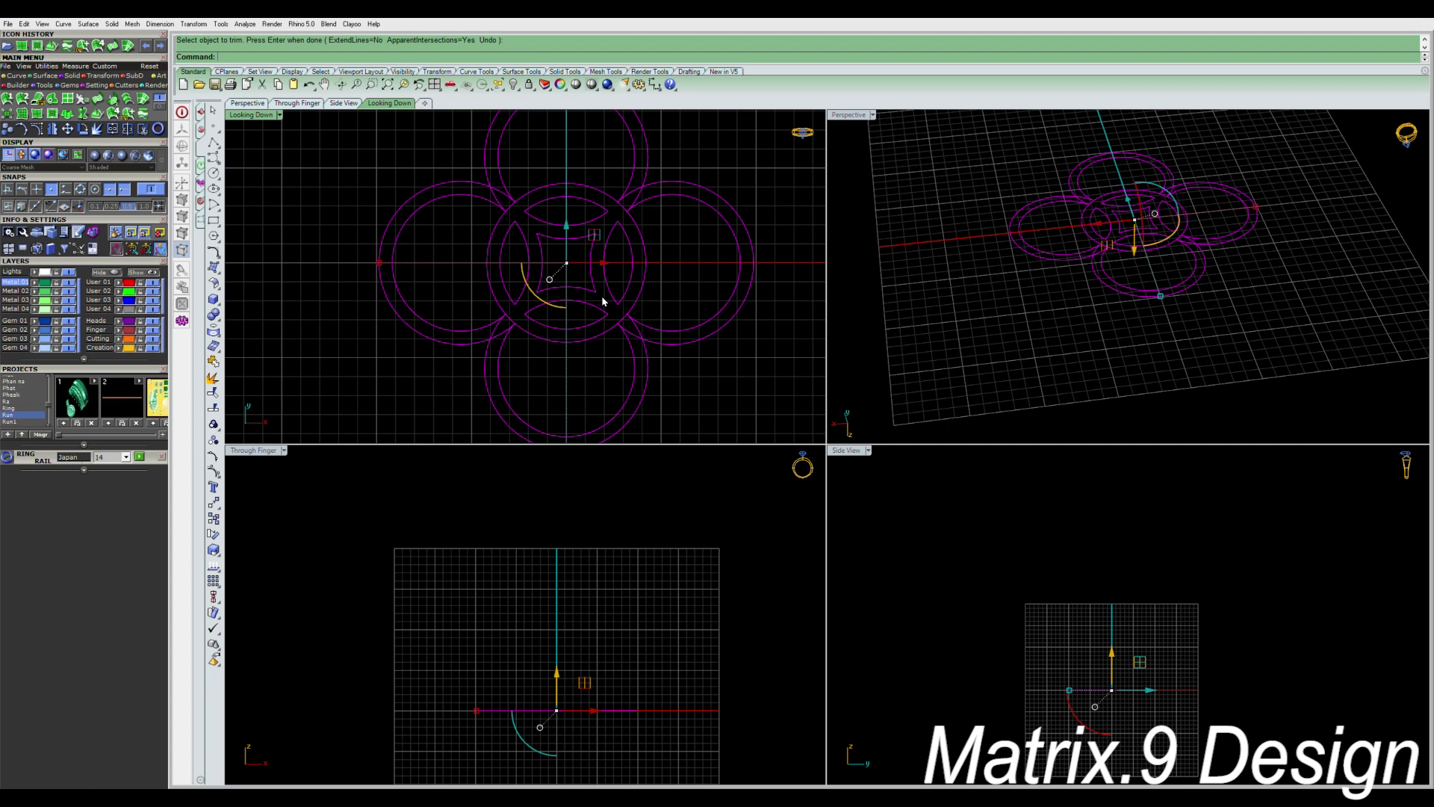
Delete the four outer circle pairs, keeping only the central ring with its four lens shapes and inner square.
left_click_drag(751, 352, 688, 289)
key("Delete")
left_click_drag(710, 397, 586, 366)
key("Delete")
scroll(592, 366, "down", 2)
left_click_drag(482, 364, 445, 287)
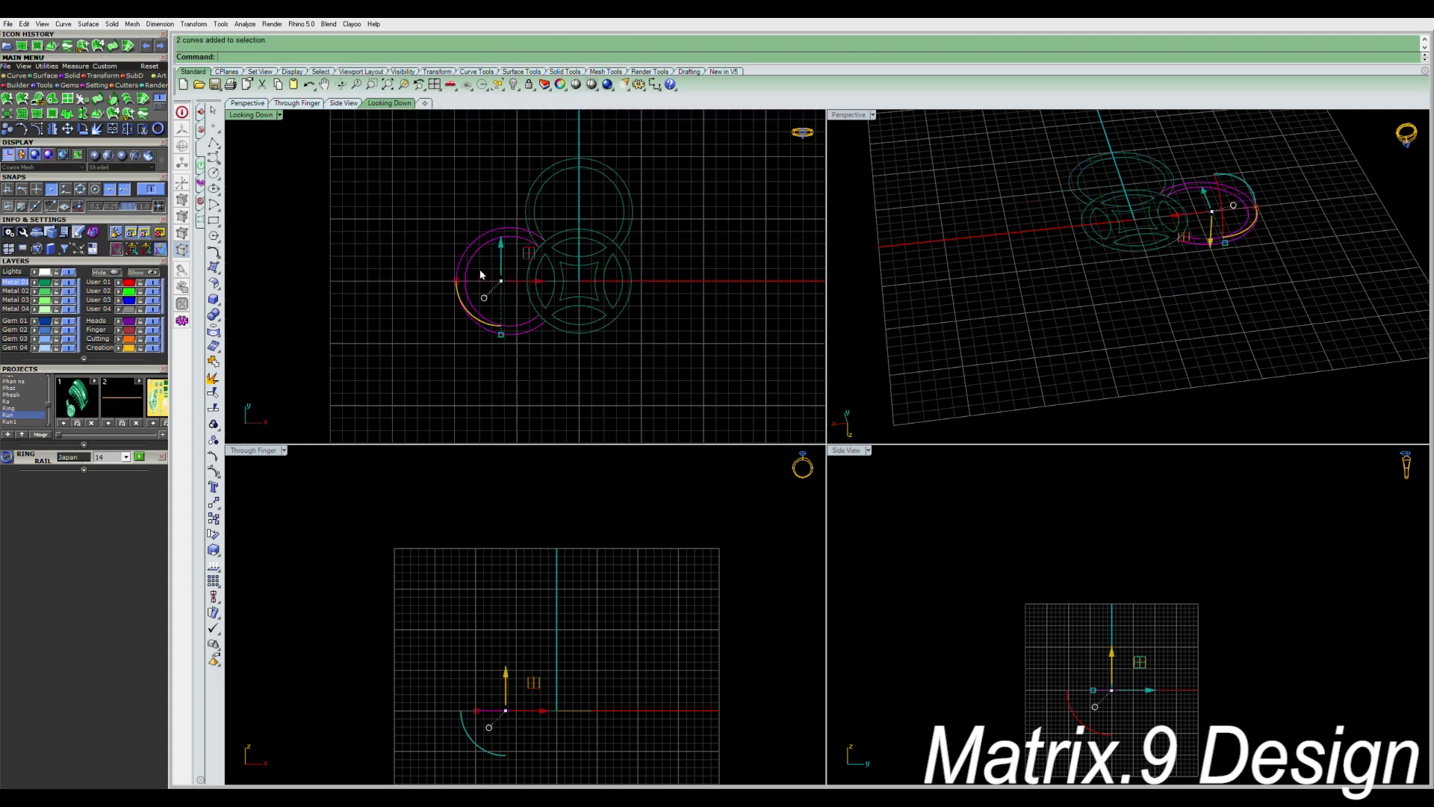
key("Delete")
right_click_drag(480, 282, 480, 338)
left_click_drag(669, 258, 495, 226)
key("Delete")
Join all the remaining curves of the central ring motif.
scroll(571, 352, "up", 2)
right_click_drag(595, 357, 568, 283)
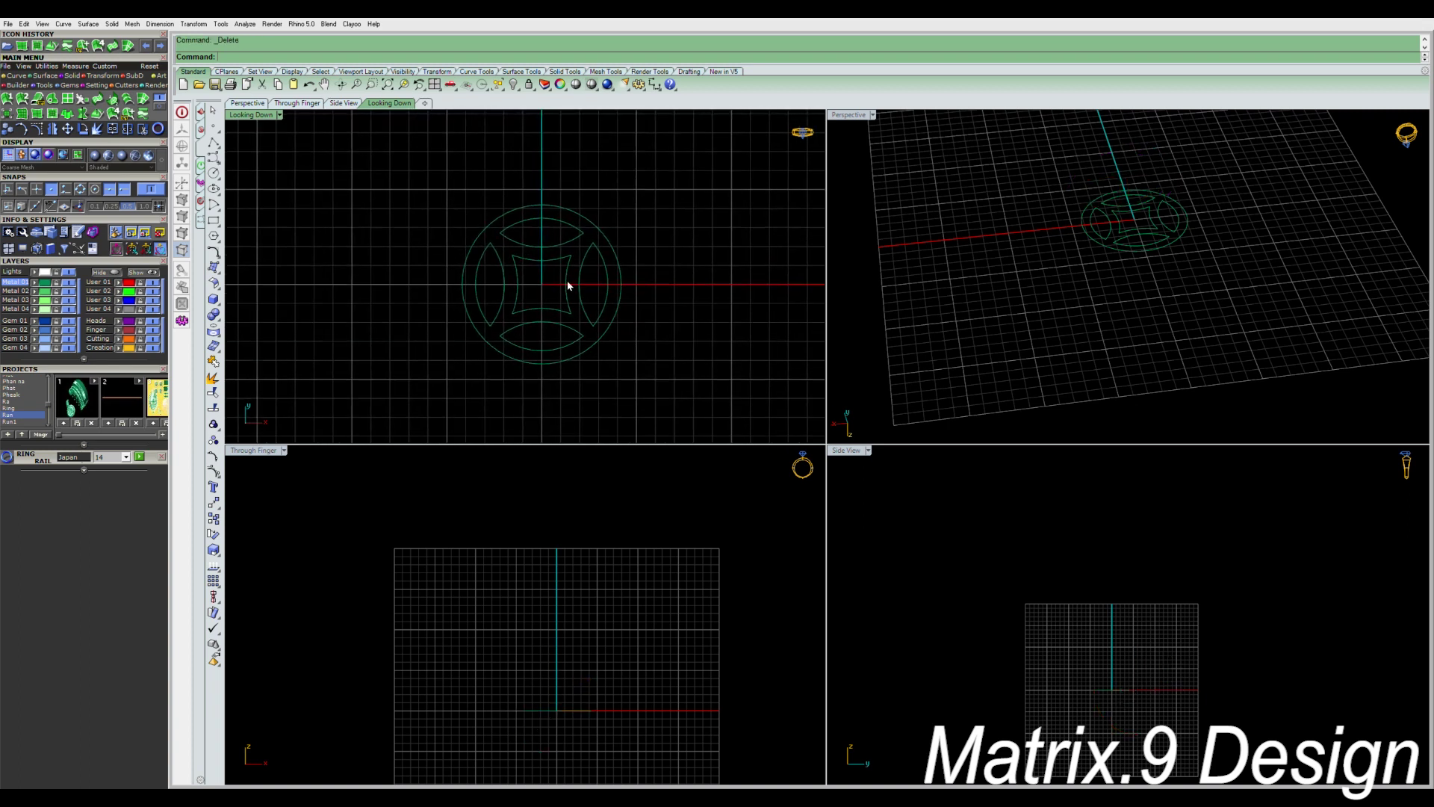
scroll(568, 286, "down", 2)
left_click_drag(632, 354, 480, 224)
scroll(567, 312, "up", 3)
right_click_drag(568, 313, 601, 284)
key("ctrl+j")
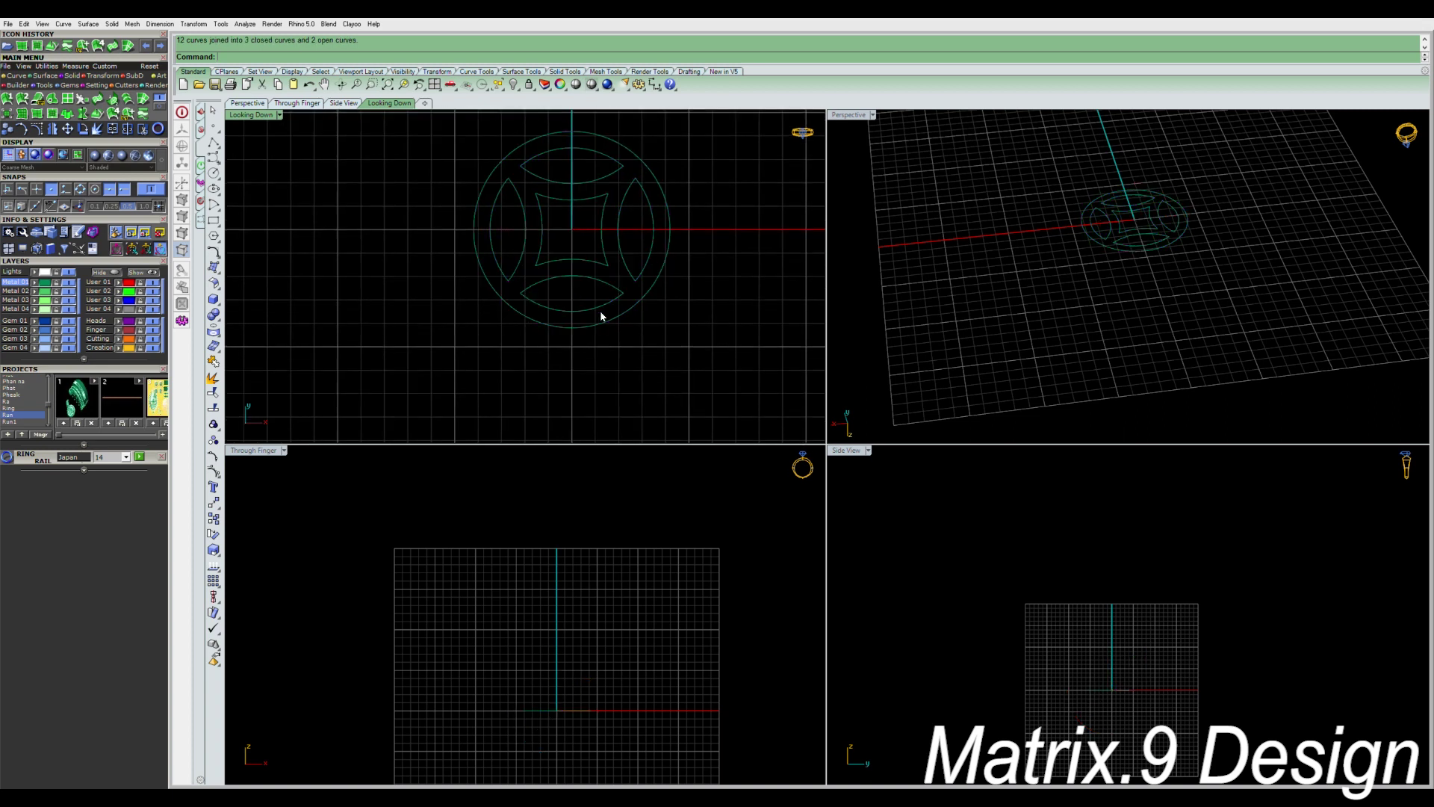
Select all the round motif's curves and save the model to slot 23 of the Ring project.
left_click(601, 312)
scroll(634, 329, "down", 2)
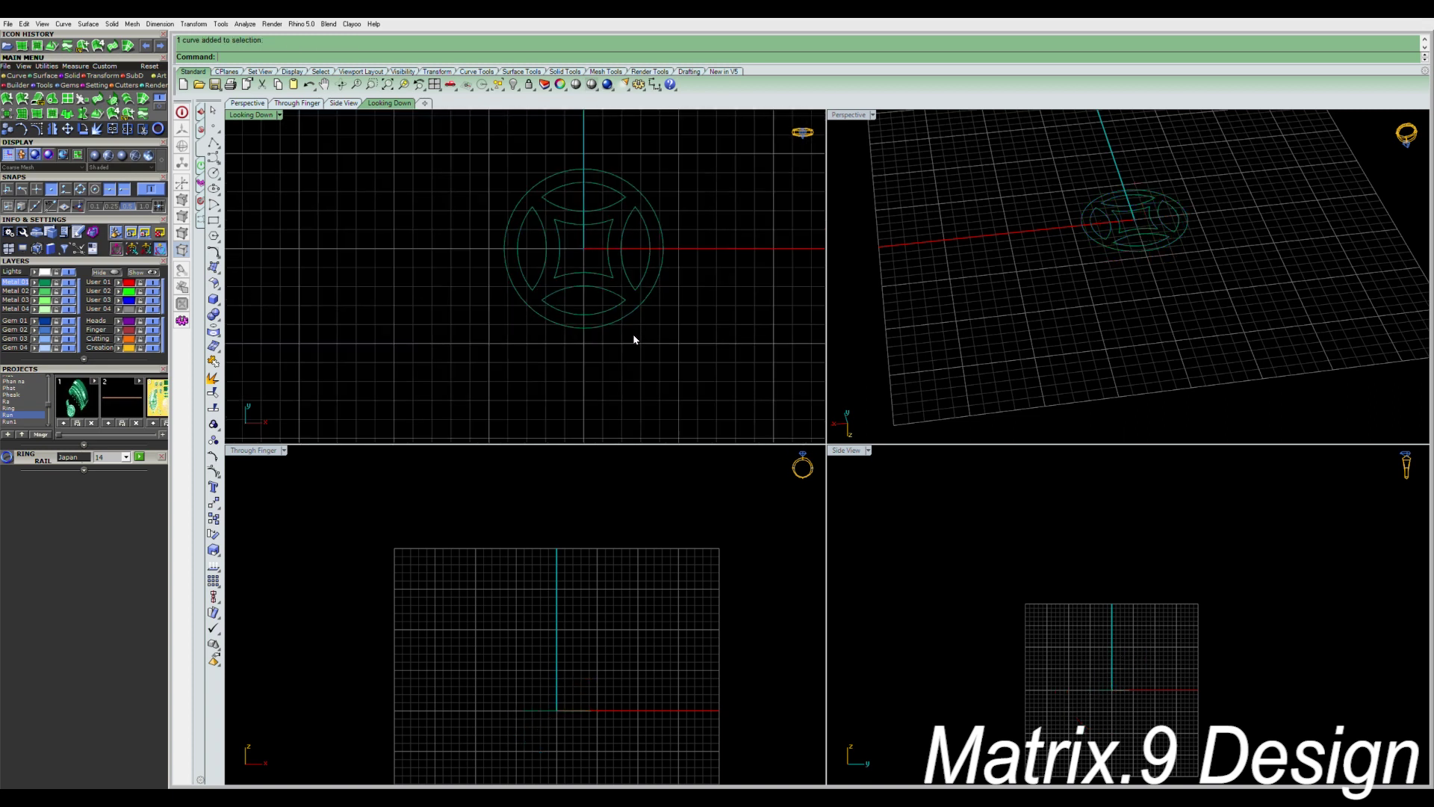
right_click_drag(652, 335, 686, 370)
left_click_drag(686, 370, 515, 207)
left_click_drag(501, 155, 501, 154)
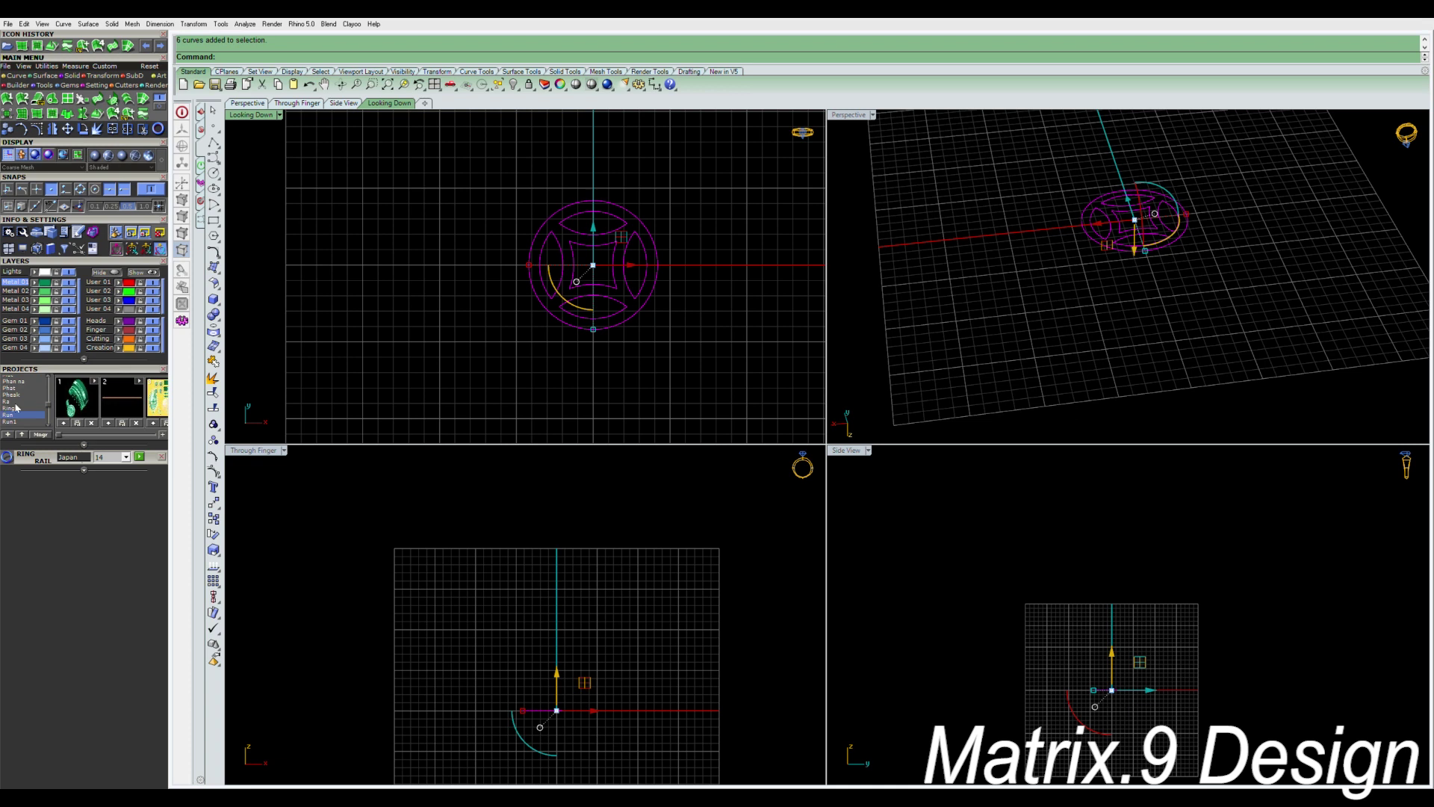
scroll(24, 398, "up", 3)
scroll(29, 396, "up", 2)
scroll(28, 394, "down", 3)
left_click(26, 416)
right_click_drag(496, 390, 448, 392)
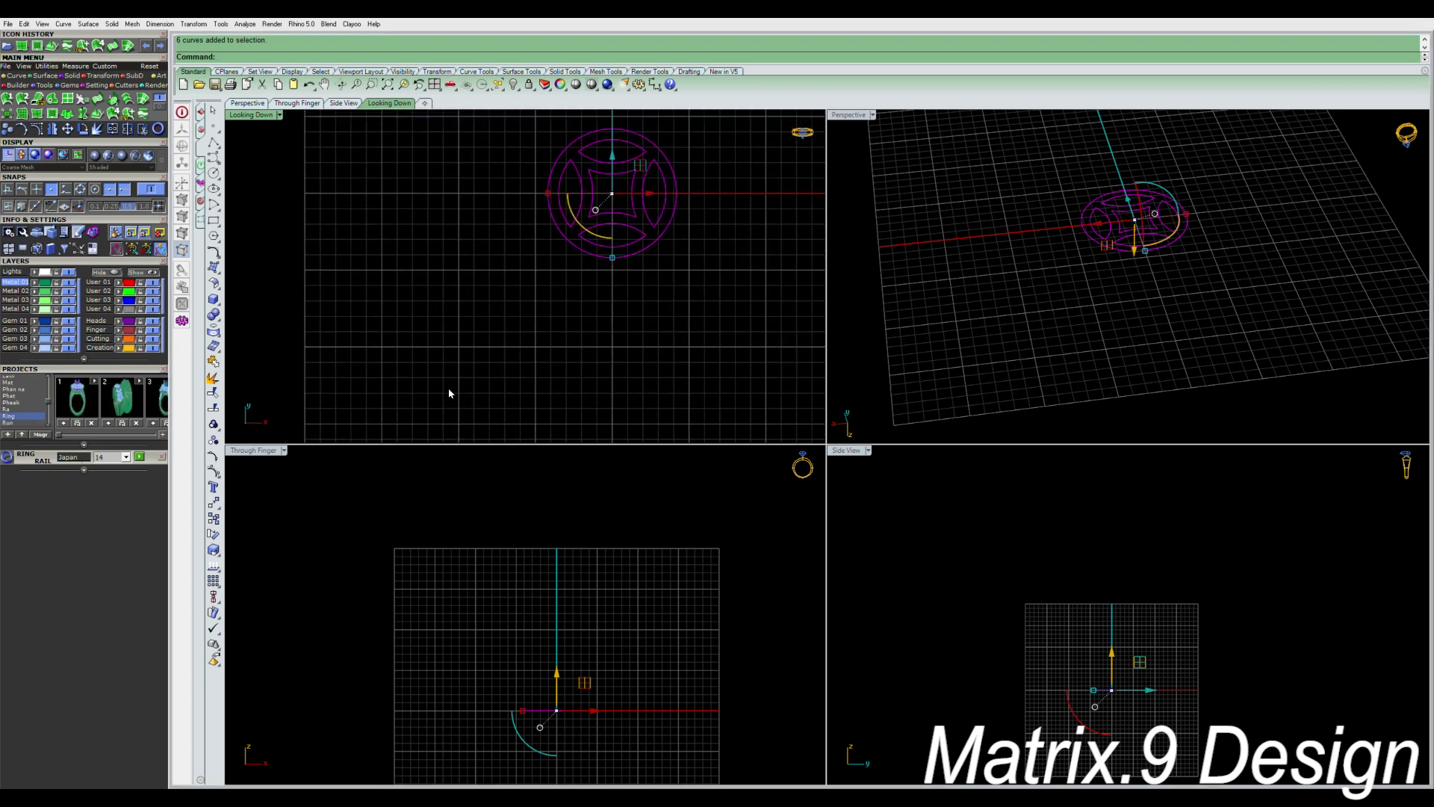
left_click(163, 435)
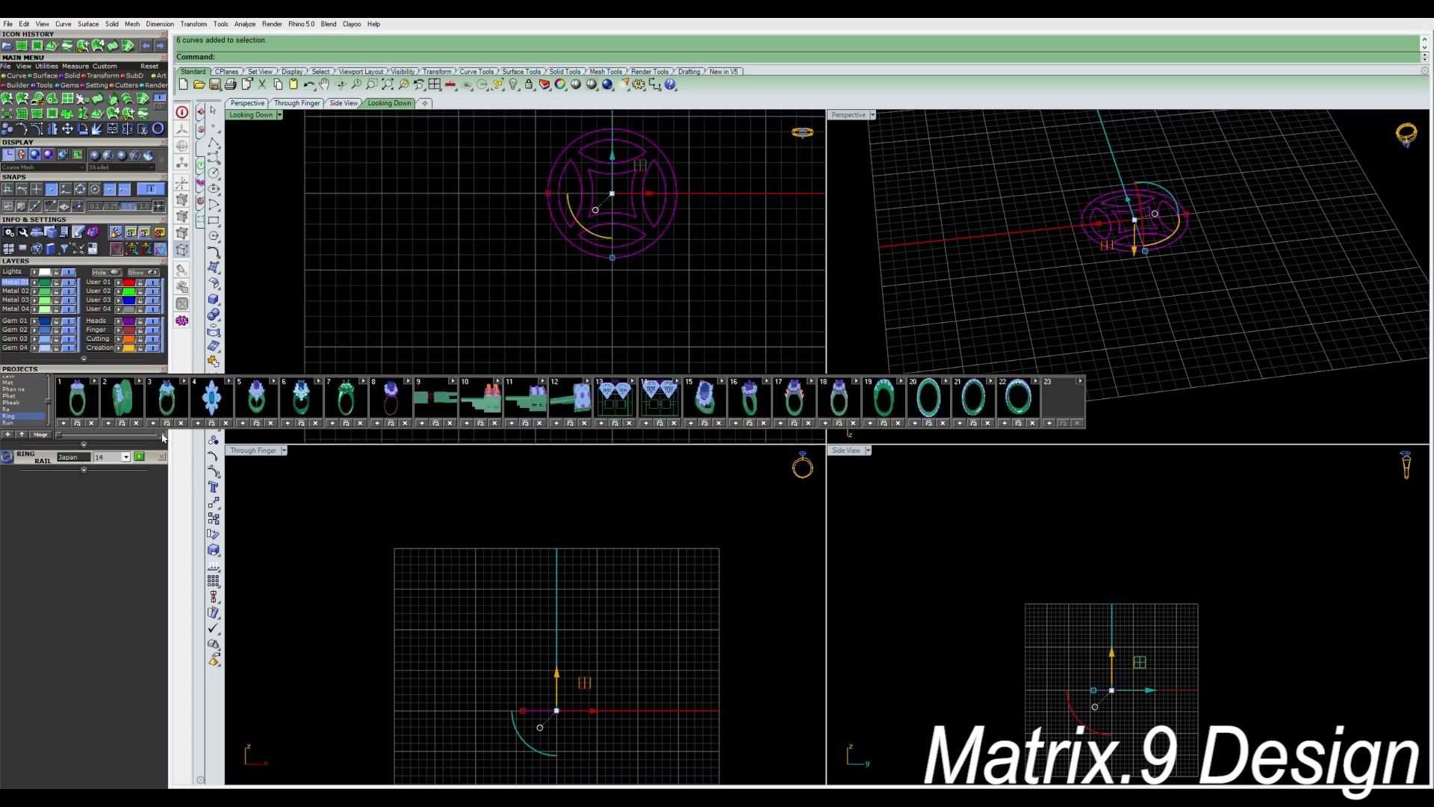
left_click(1050, 424)
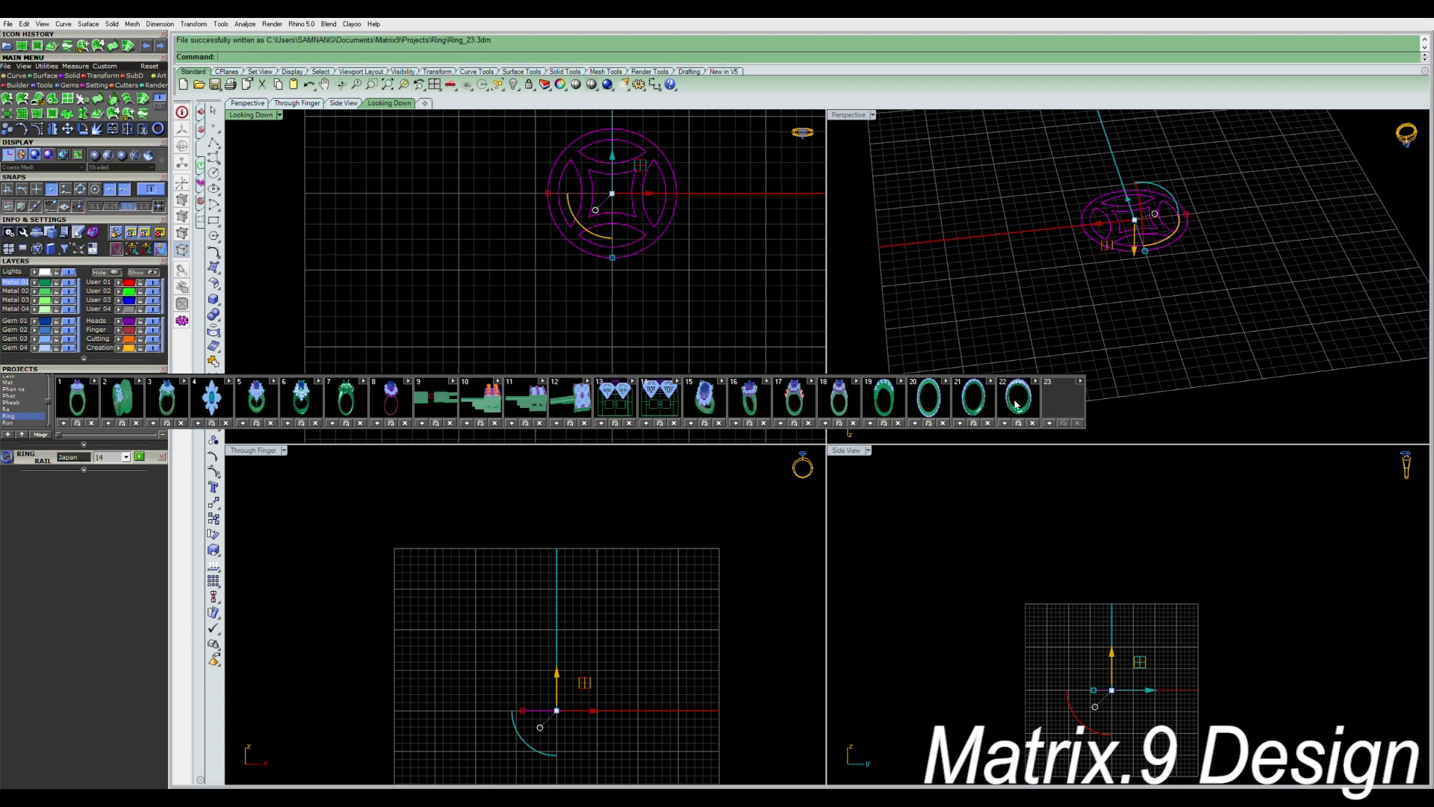
Try to extrude the motif curves upward about 6 mm as open surfaces in the Through Finger view.
right_click_drag(575, 635, 576, 505)
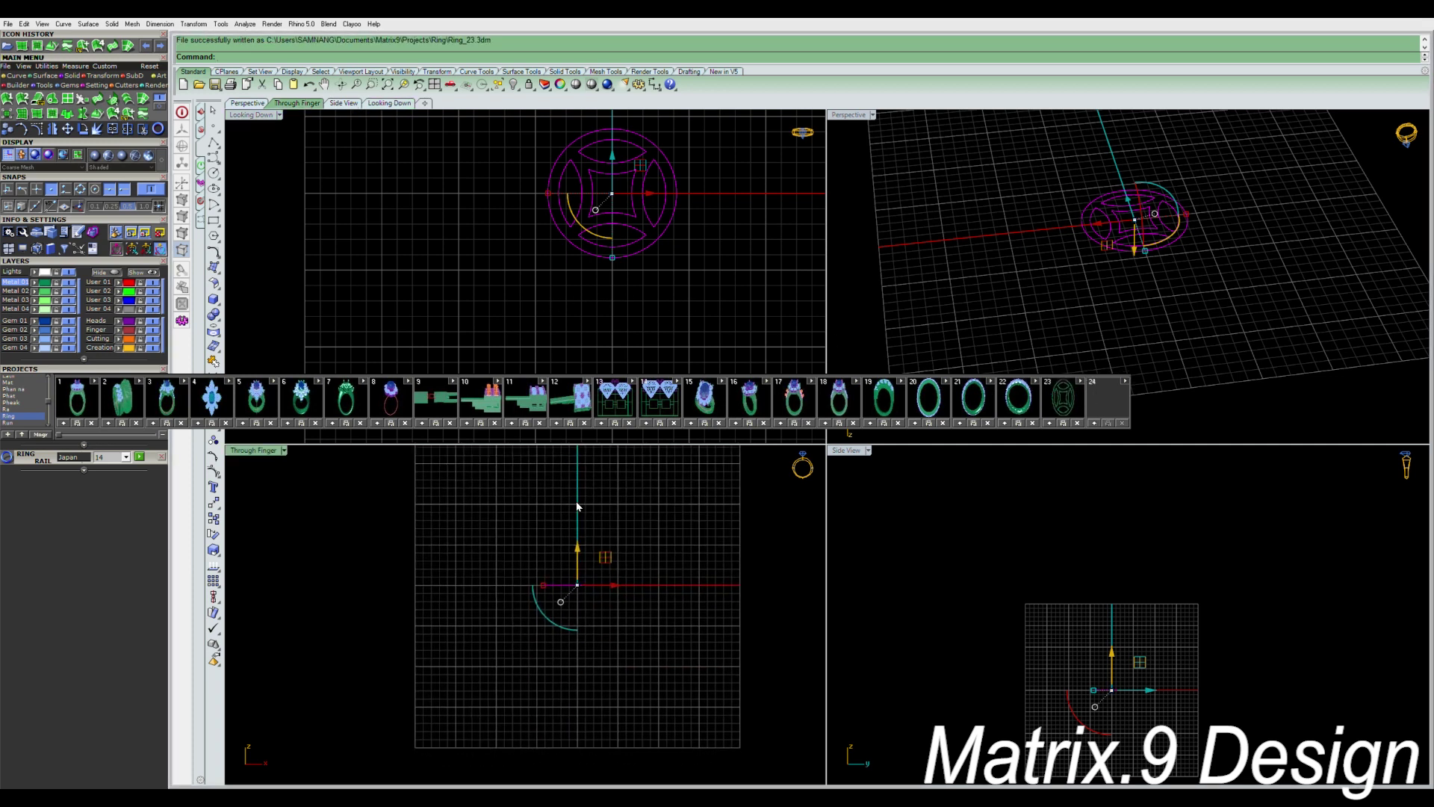
key("Delete")
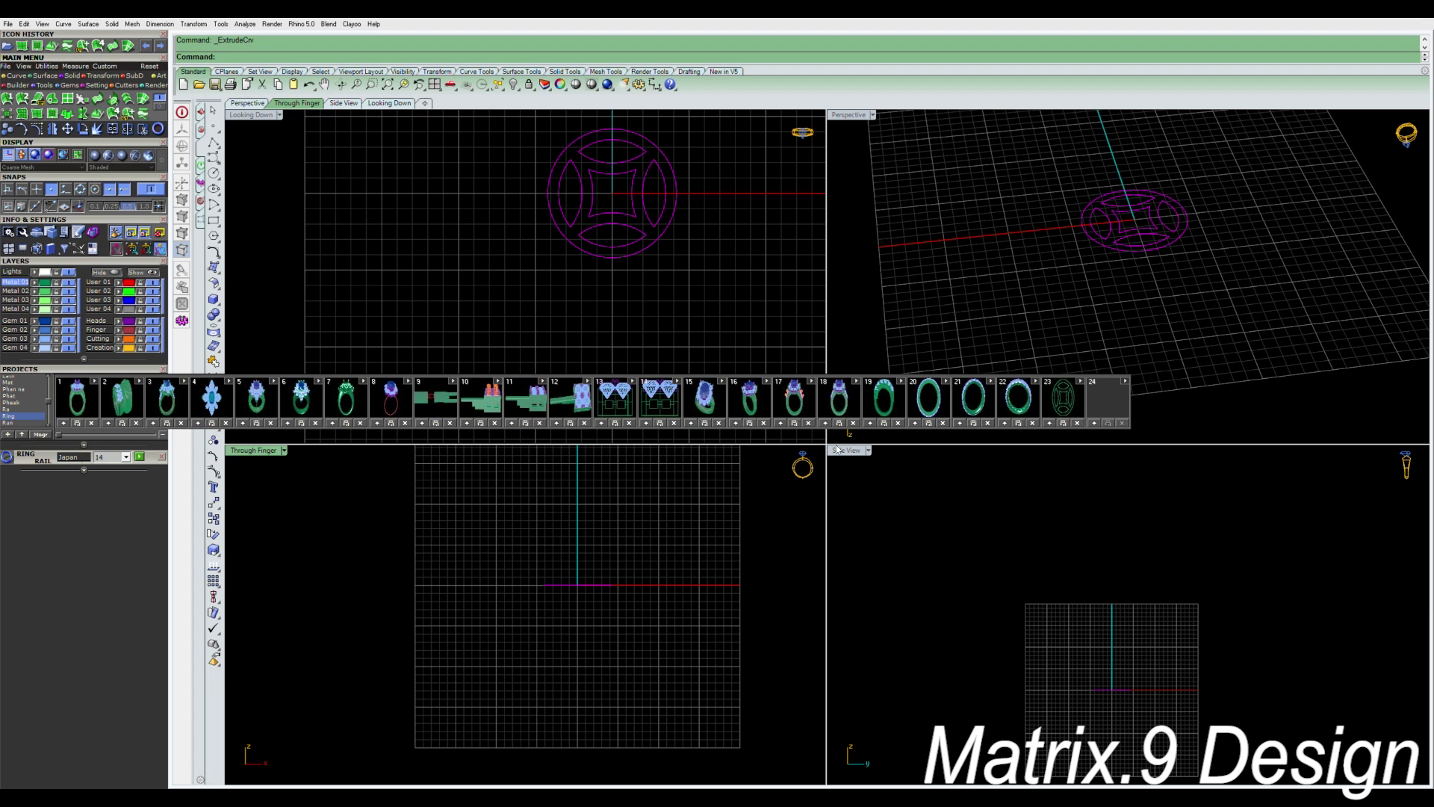
scroll(607, 544, "up", 2)
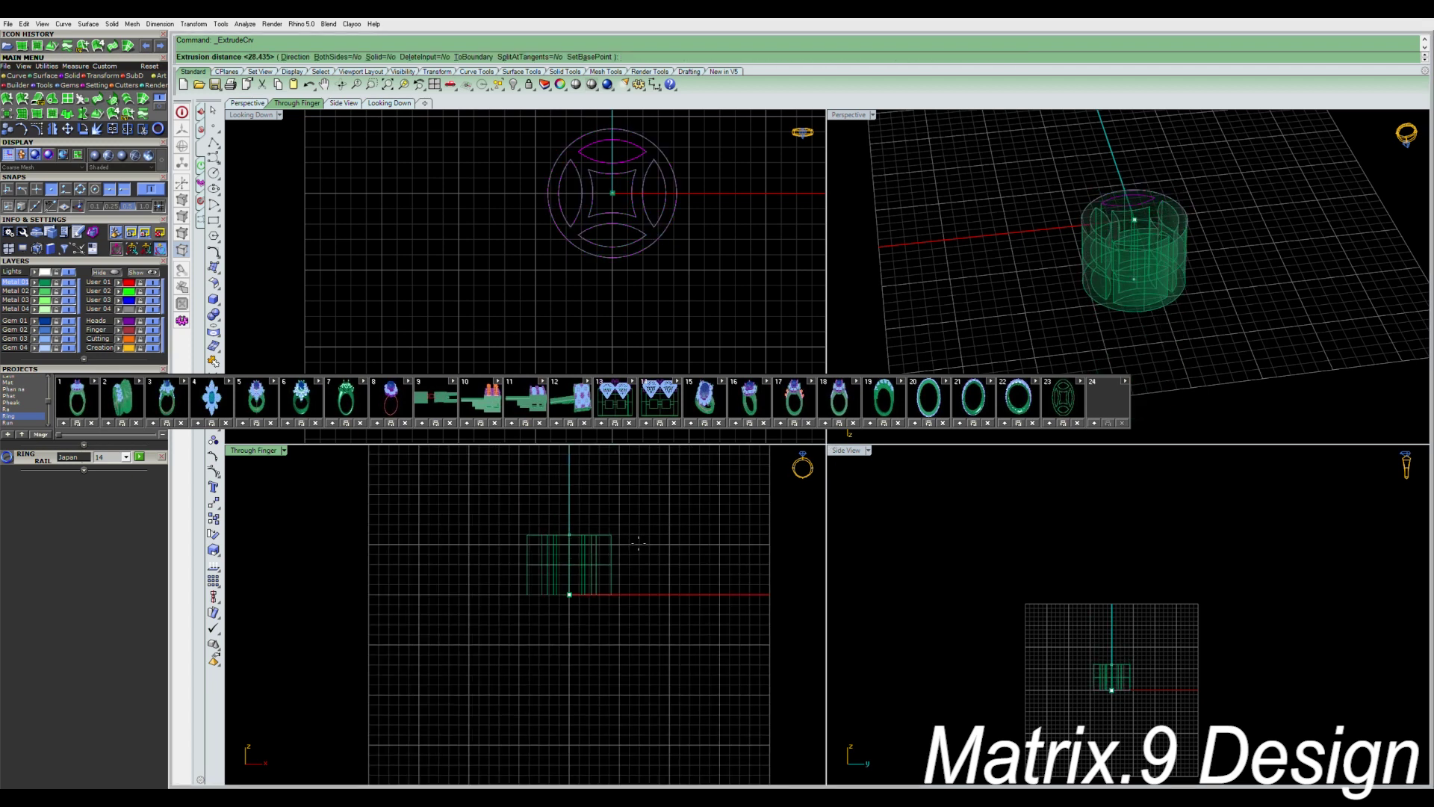
left_click(637, 544)
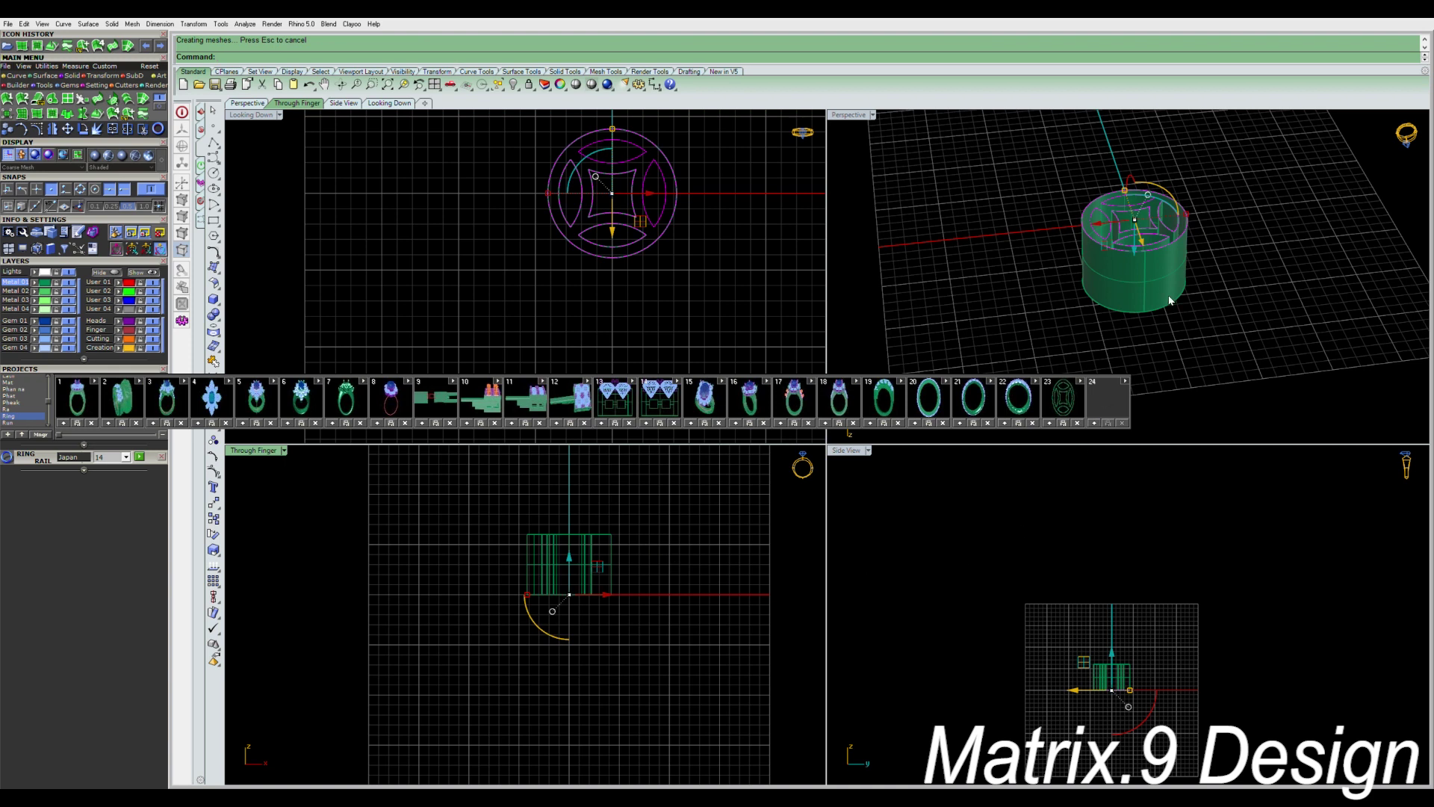
key("ctrl+z")
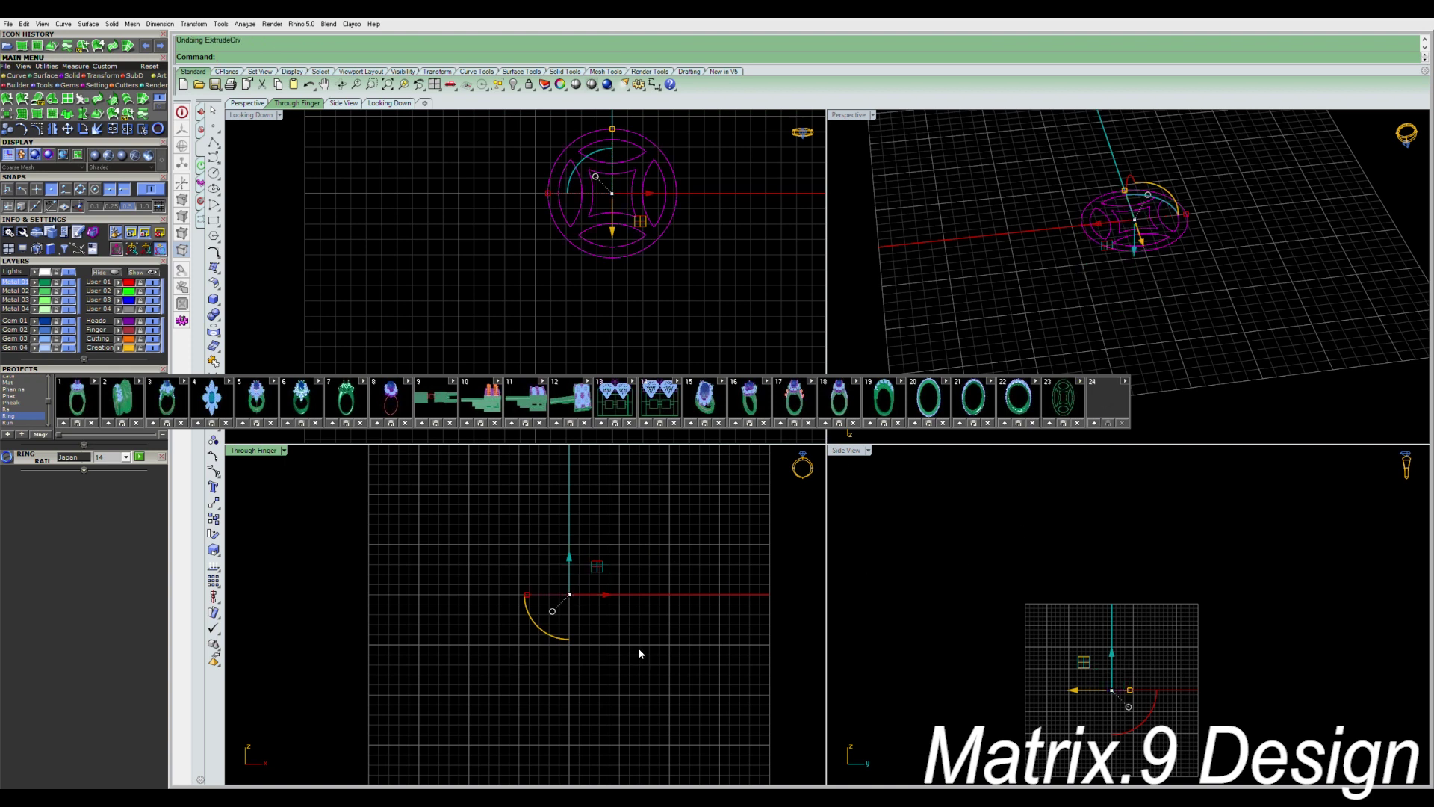
Try to extrude the motif curves upward about 6.1 mm with the Solid option turned on.
key("Return")
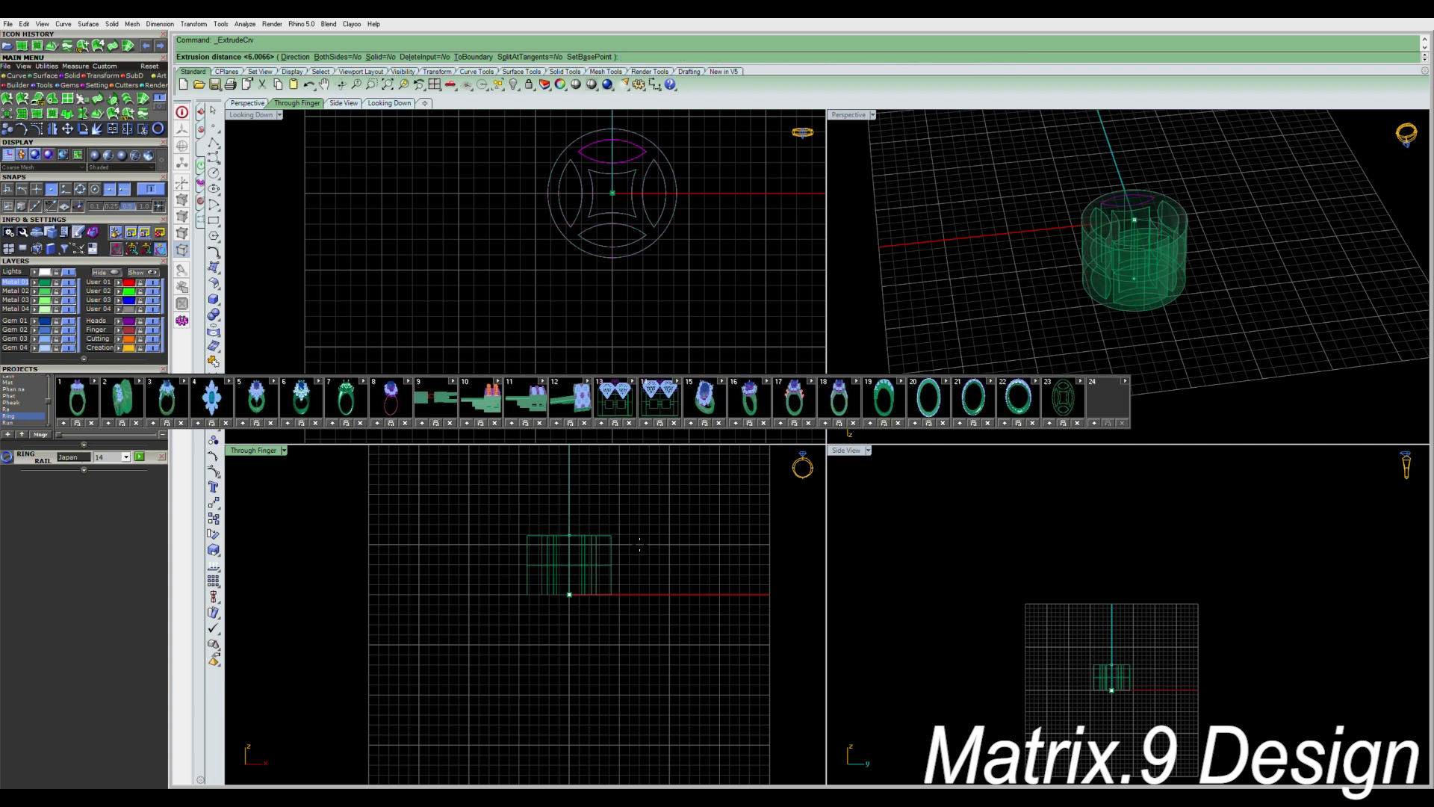
type("s")
key("Return")
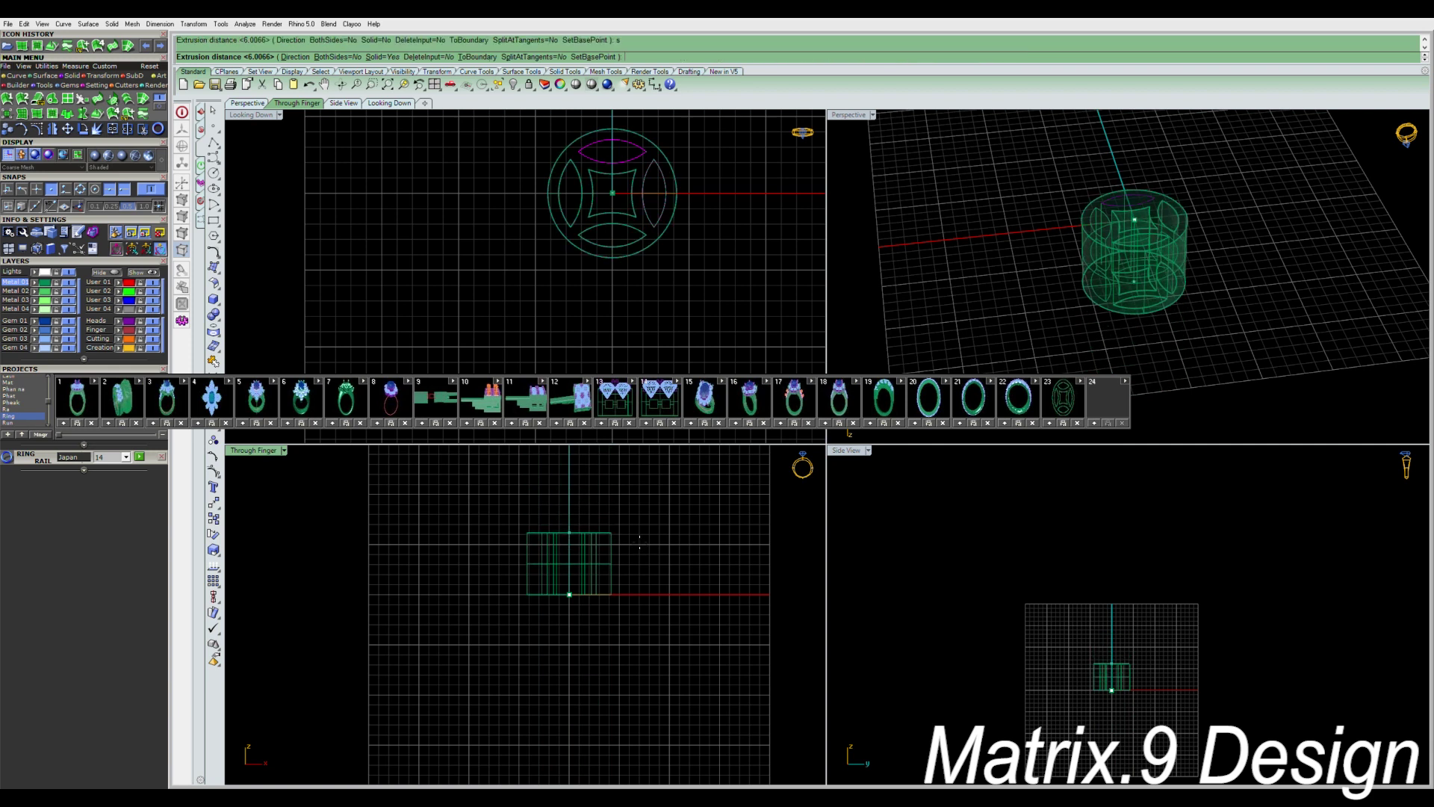
left_click(640, 542)
scroll(1157, 262, "up", 8)
right_click_drag(1149, 272, 1172, 343)
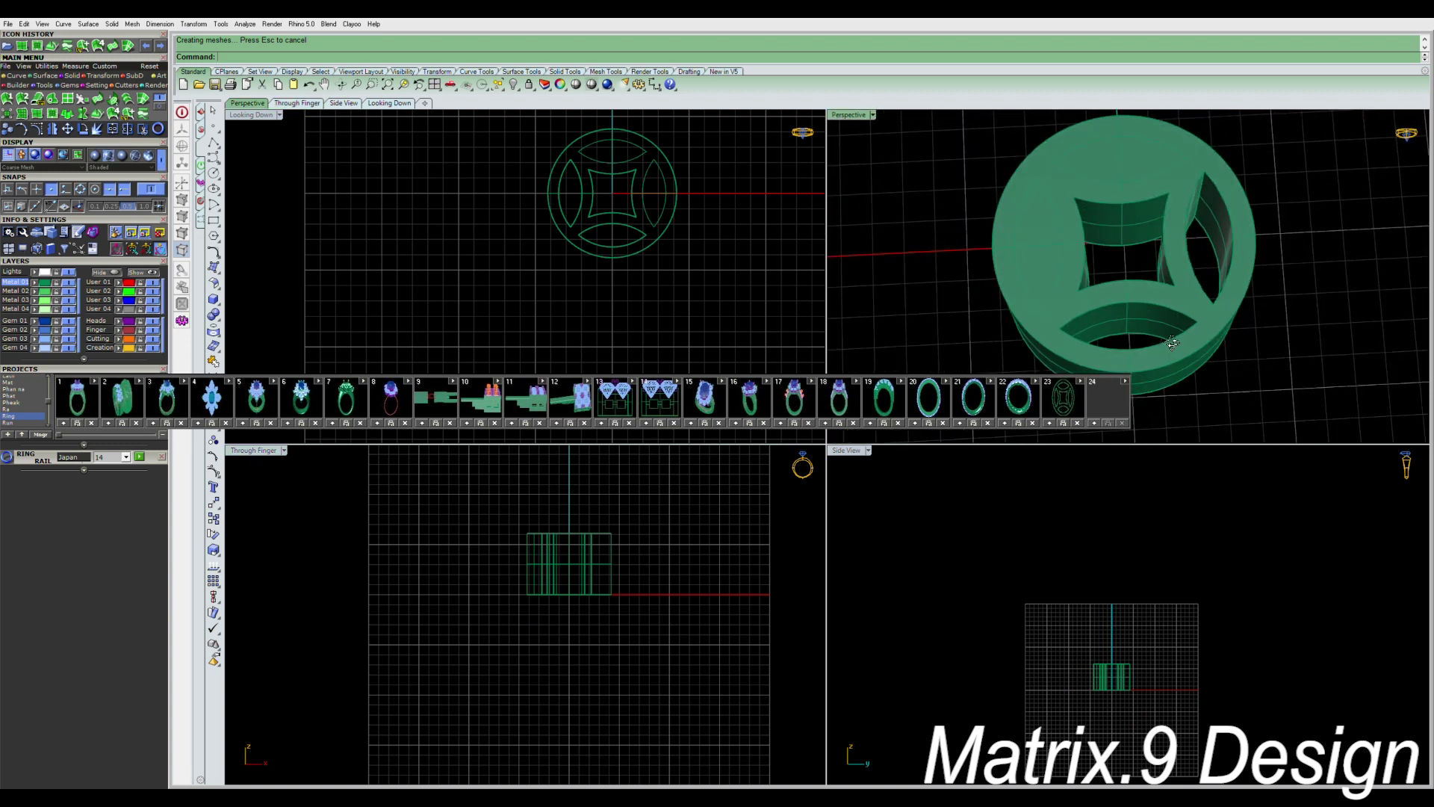
left_click(1043, 250)
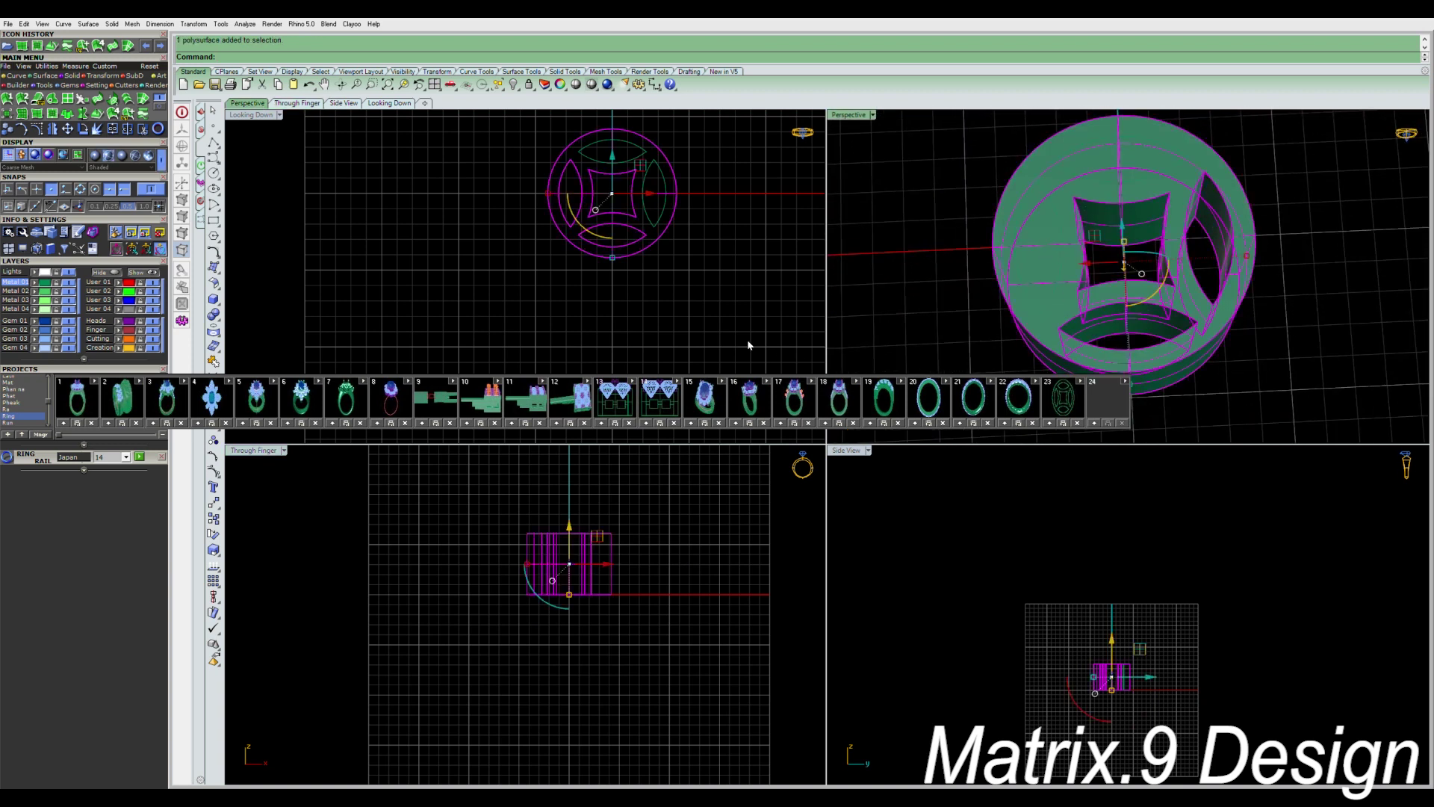
Undo the solid extrusion, with the Looking Down view maximized around the right-hand lens curve.
left_click(706, 340)
scroll(651, 145, "up", 4)
left_click(659, 189)
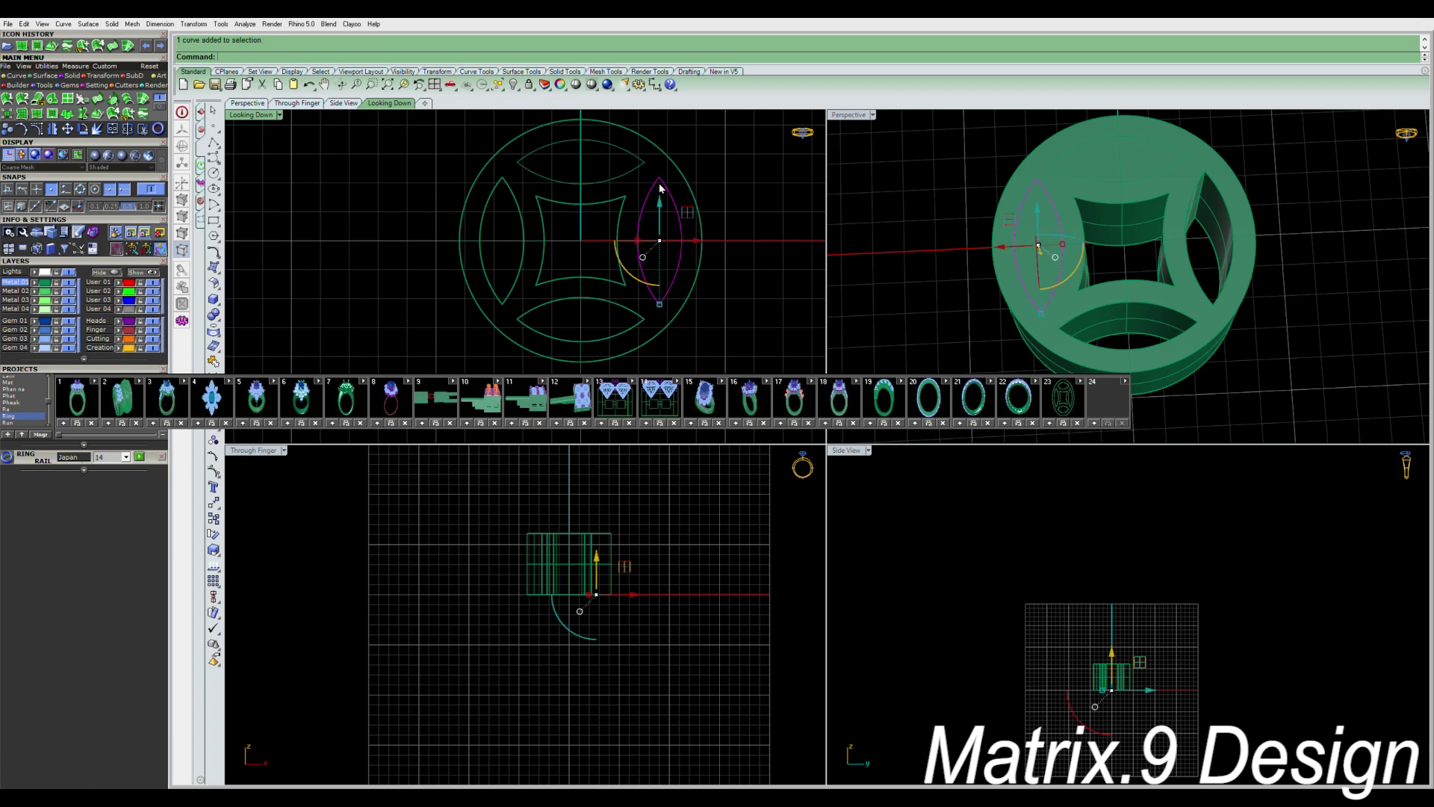
scroll(658, 189, "up", 3)
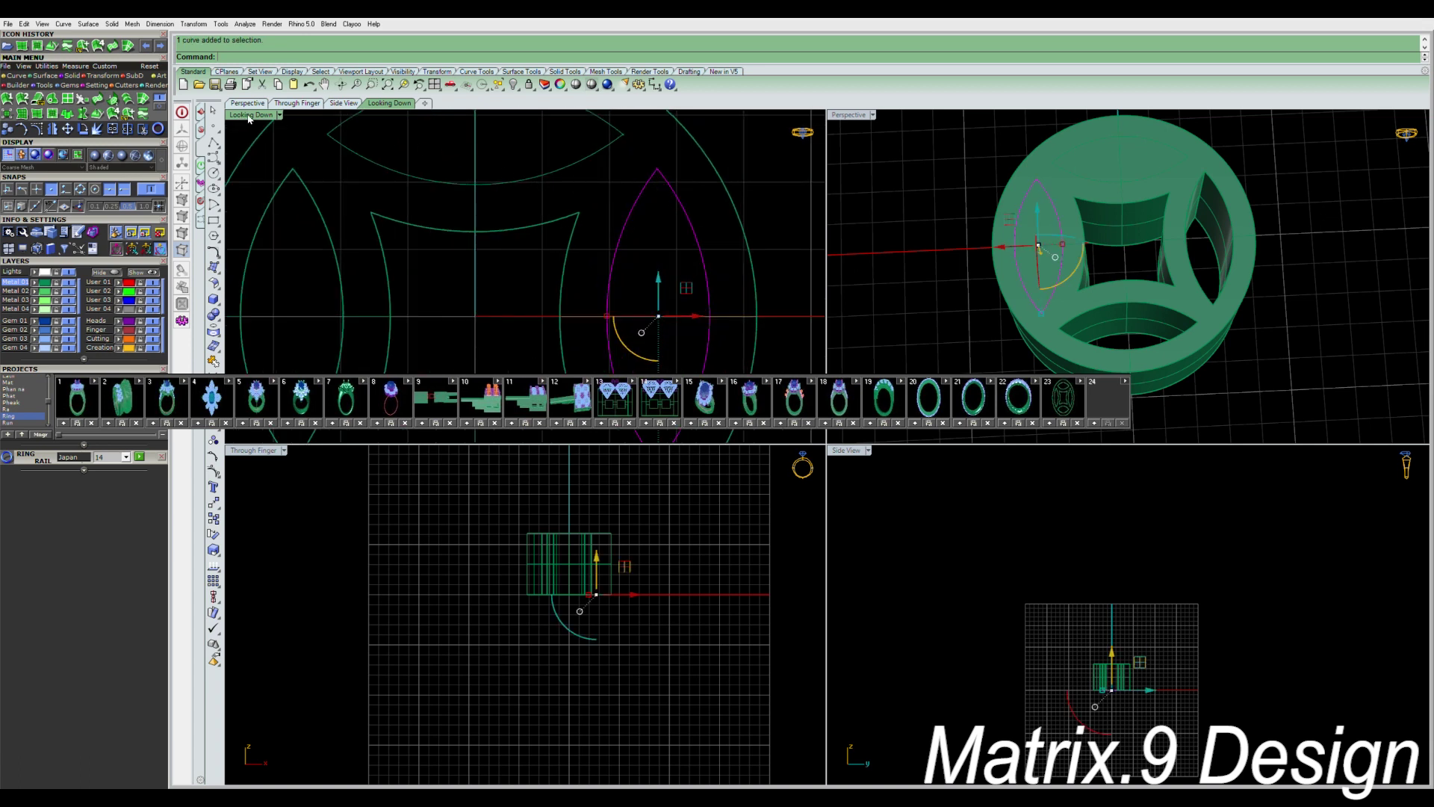
right_click_drag(643, 196, 678, 239)
key("ctrl+m")
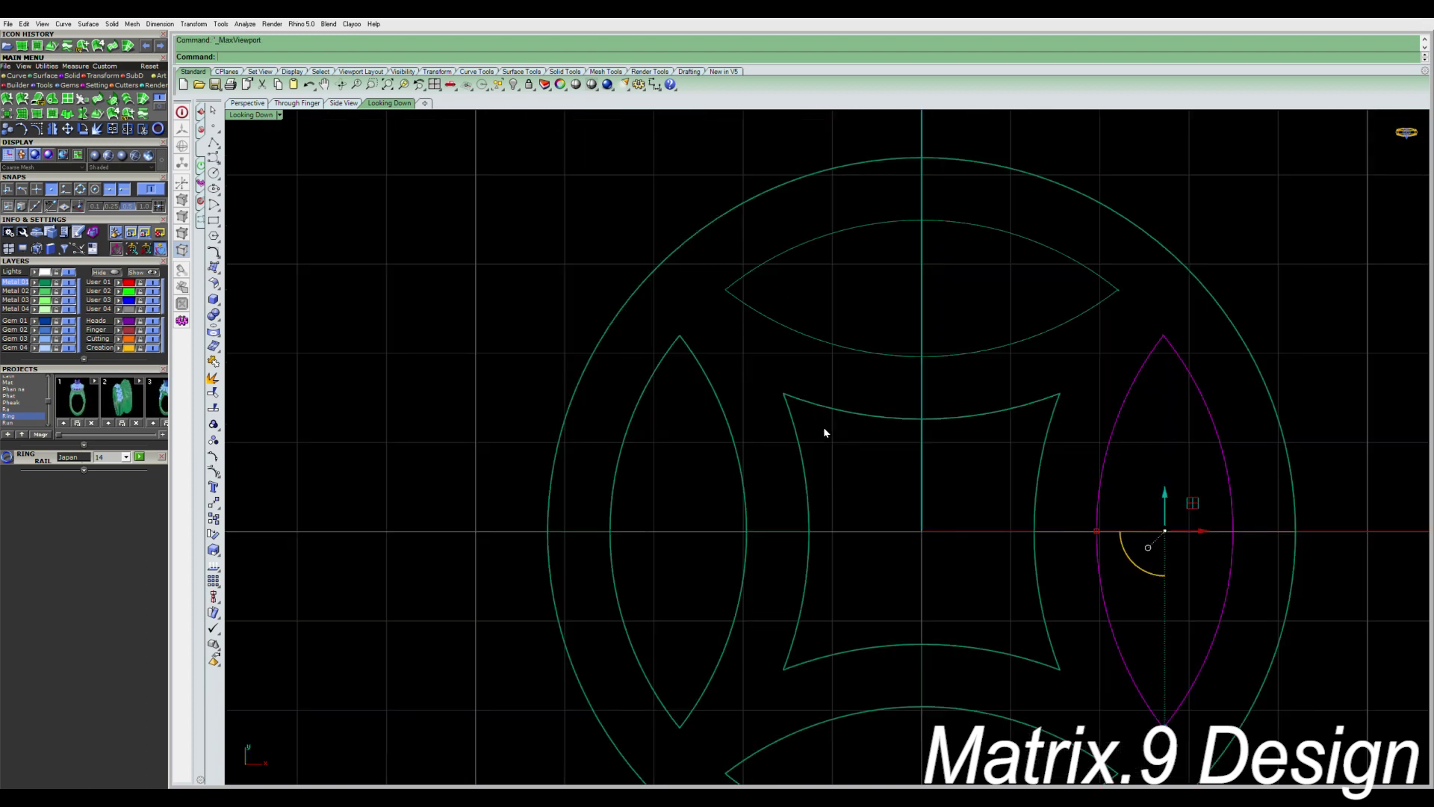
right_click_drag(805, 414, 626, 350)
key("ctrl+z")
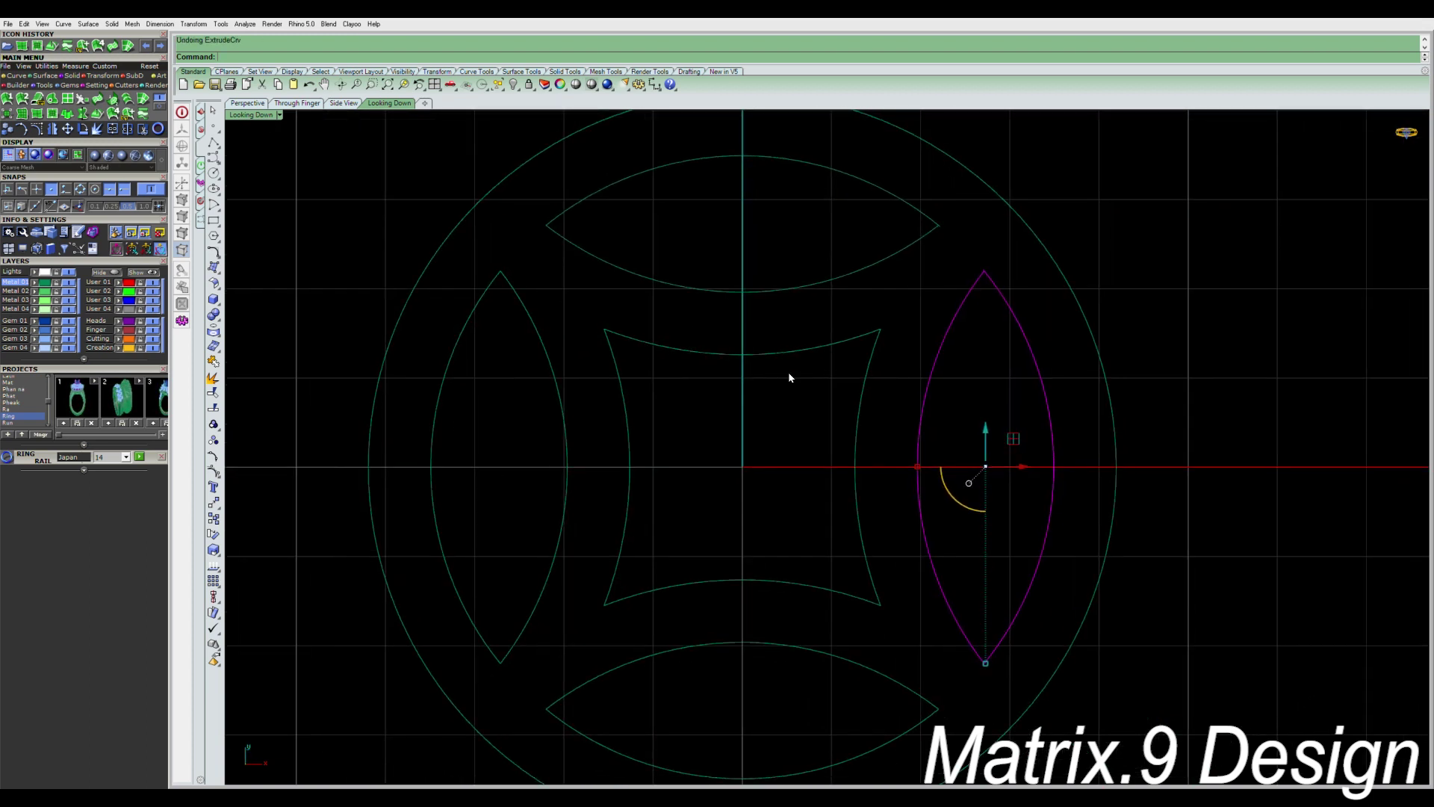
Examine the upper tip of the right-hand lens curve up close.
key("Escape")
scroll(981, 258, "up", 8)
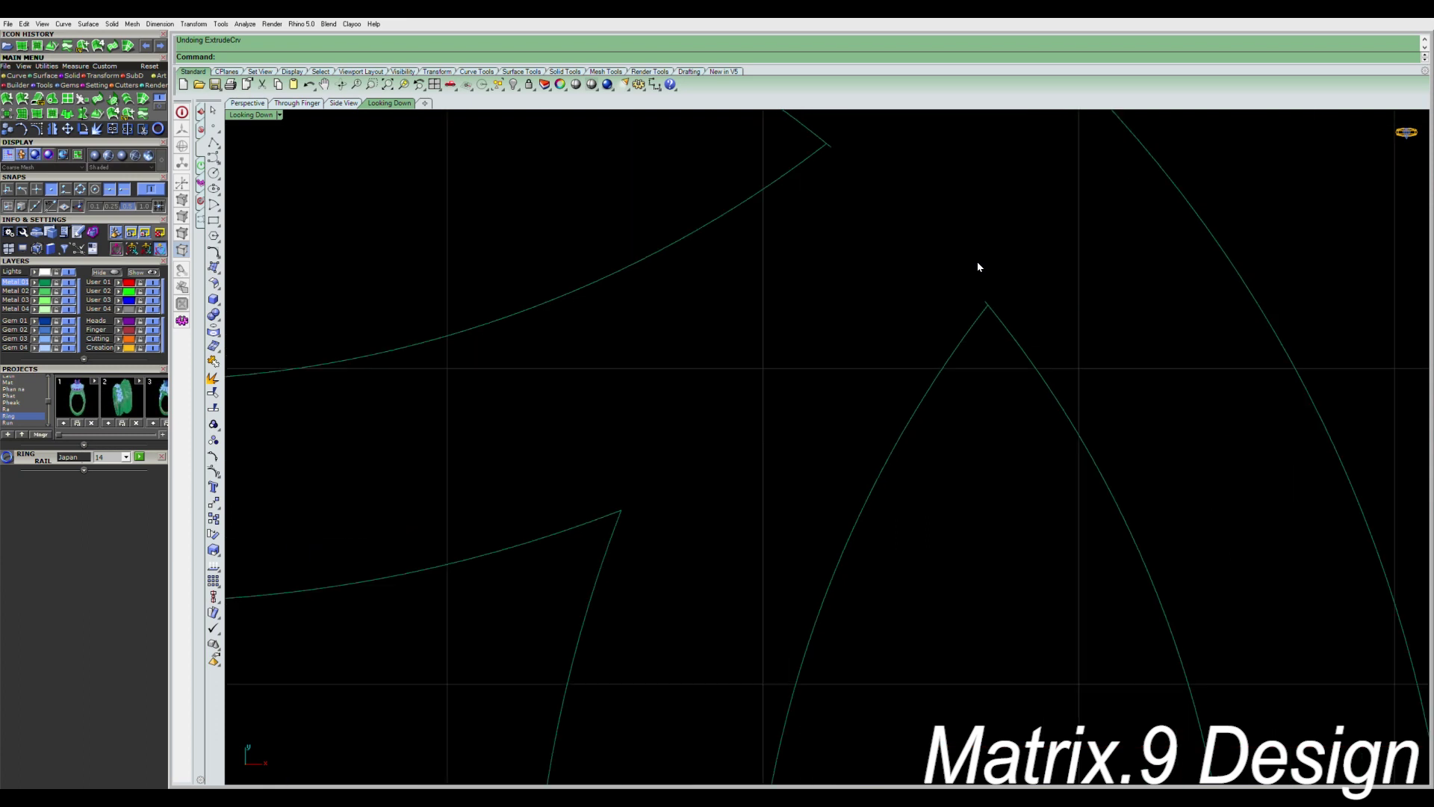
left_click(954, 355)
scroll(959, 340, "down", 5)
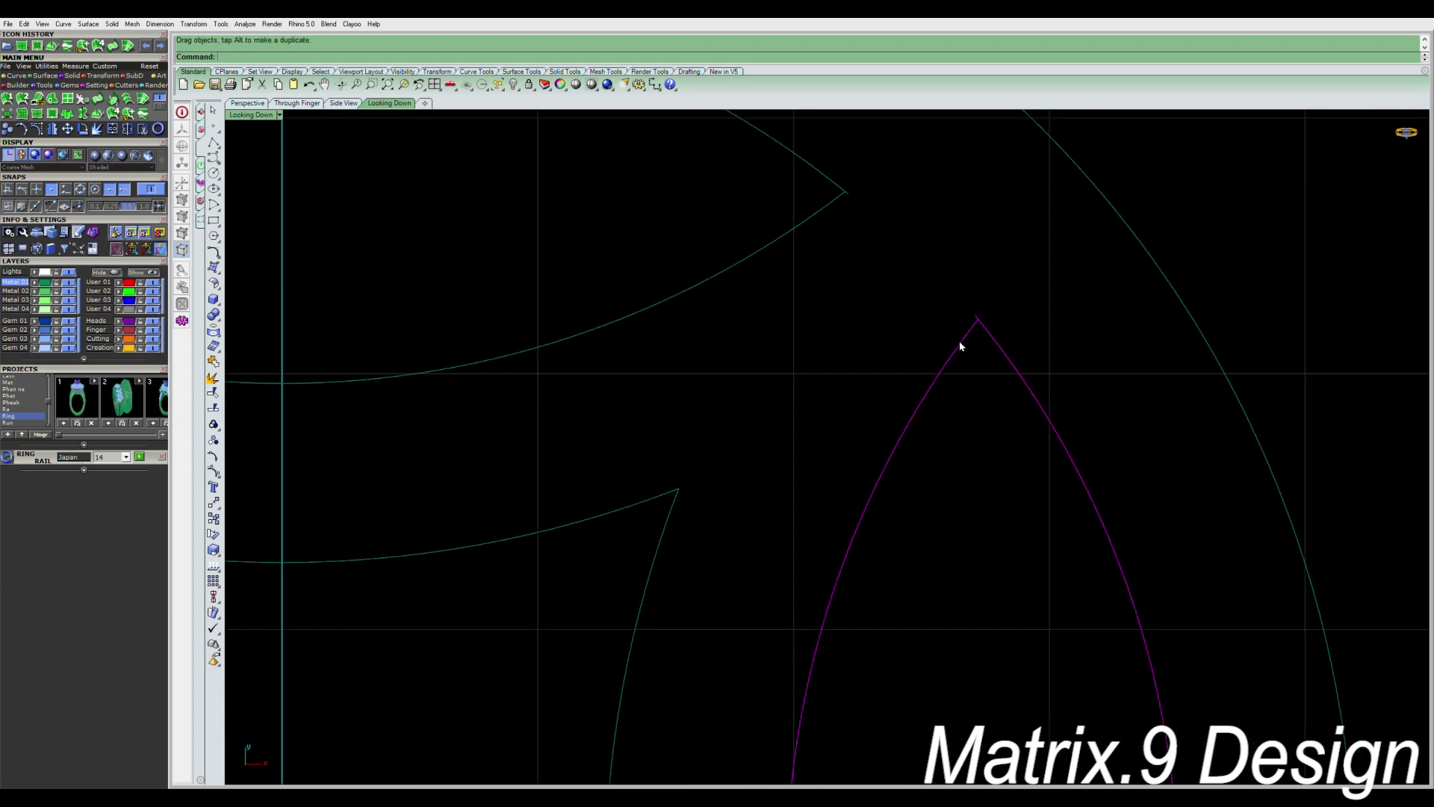
scroll(964, 339, "down", 4)
key("ctrl+z")
Explode the top and right-hand lenses and trim the overshooting ends at their neighbouring tips.
left_click_drag(970, 405, 897, 279)
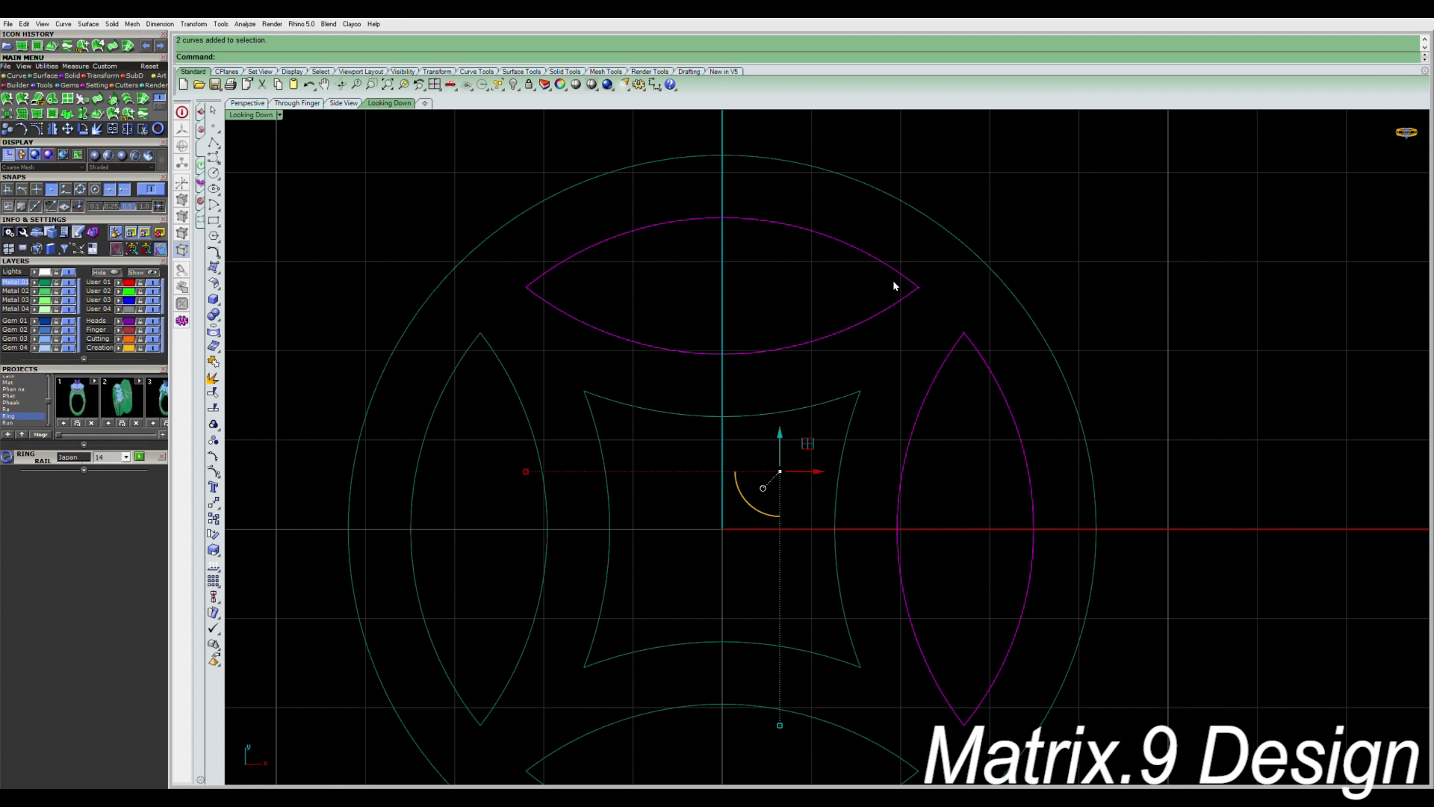
key("ctrl+e")
key("ctrl+t")
scroll(895, 305, "up", 8)
scroll(911, 298, "up", 3)
left_click(934, 311)
scroll(1047, 400, "down", 4)
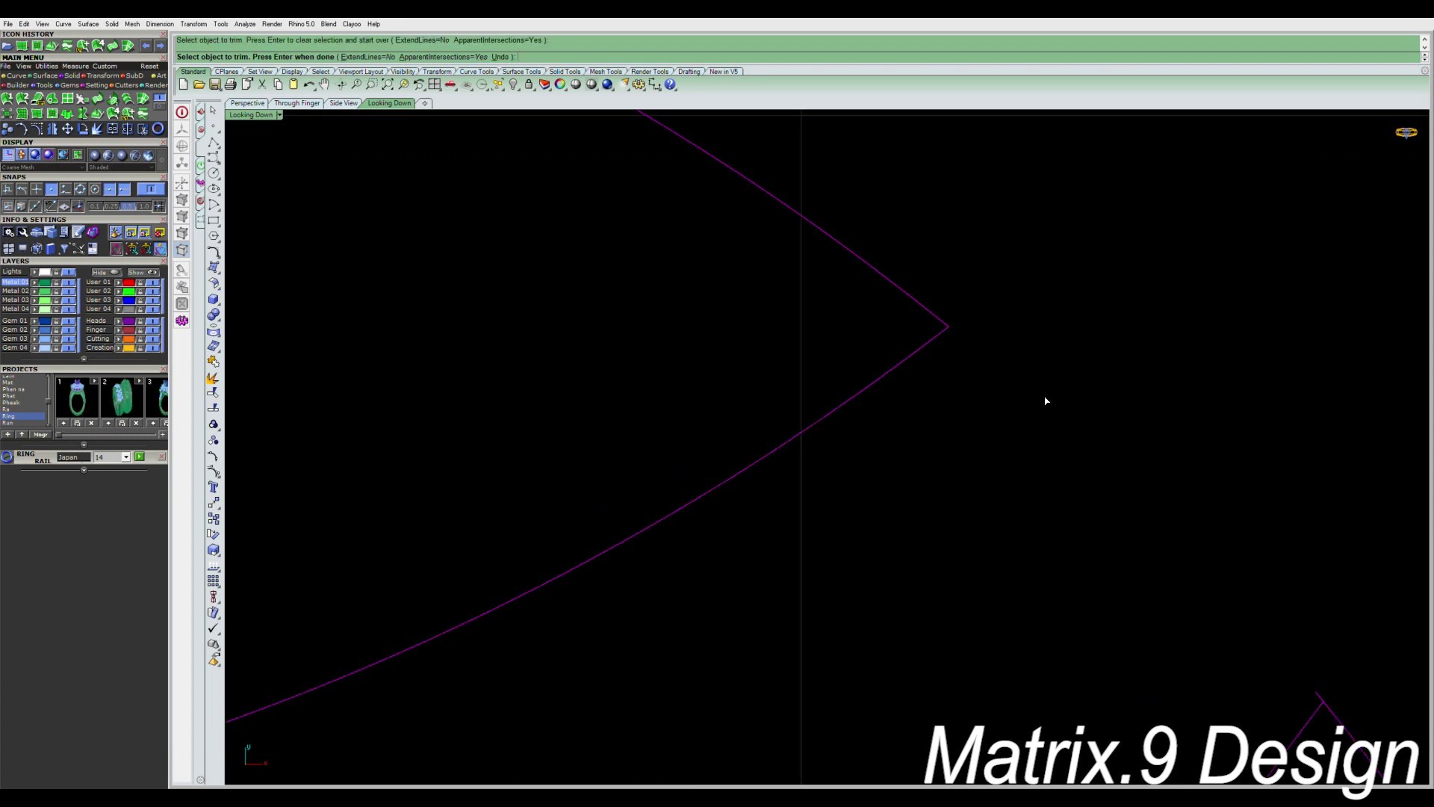
scroll(829, 544, "up", 4)
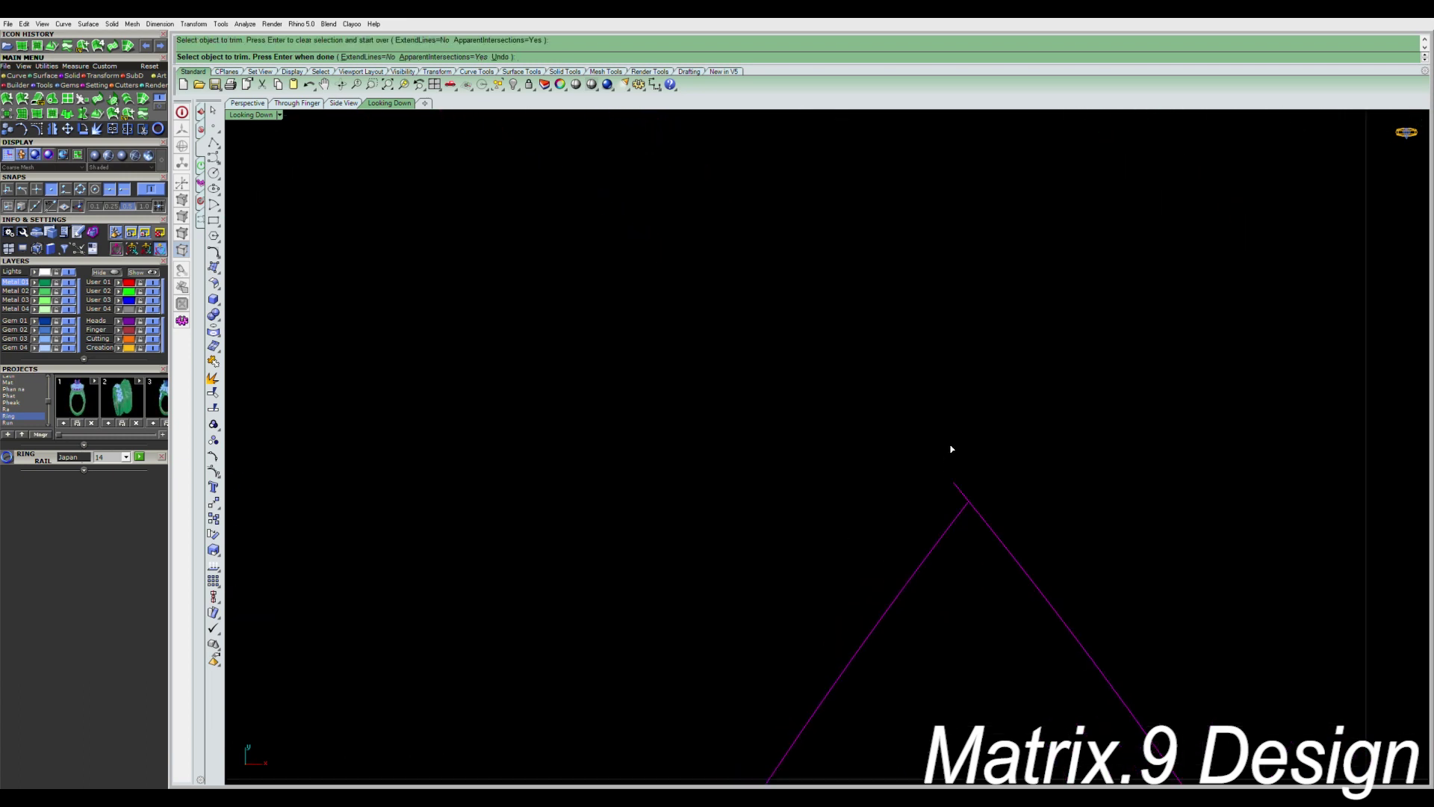
left_click_drag(977, 453, 912, 500)
scroll(736, 426, "down", 5)
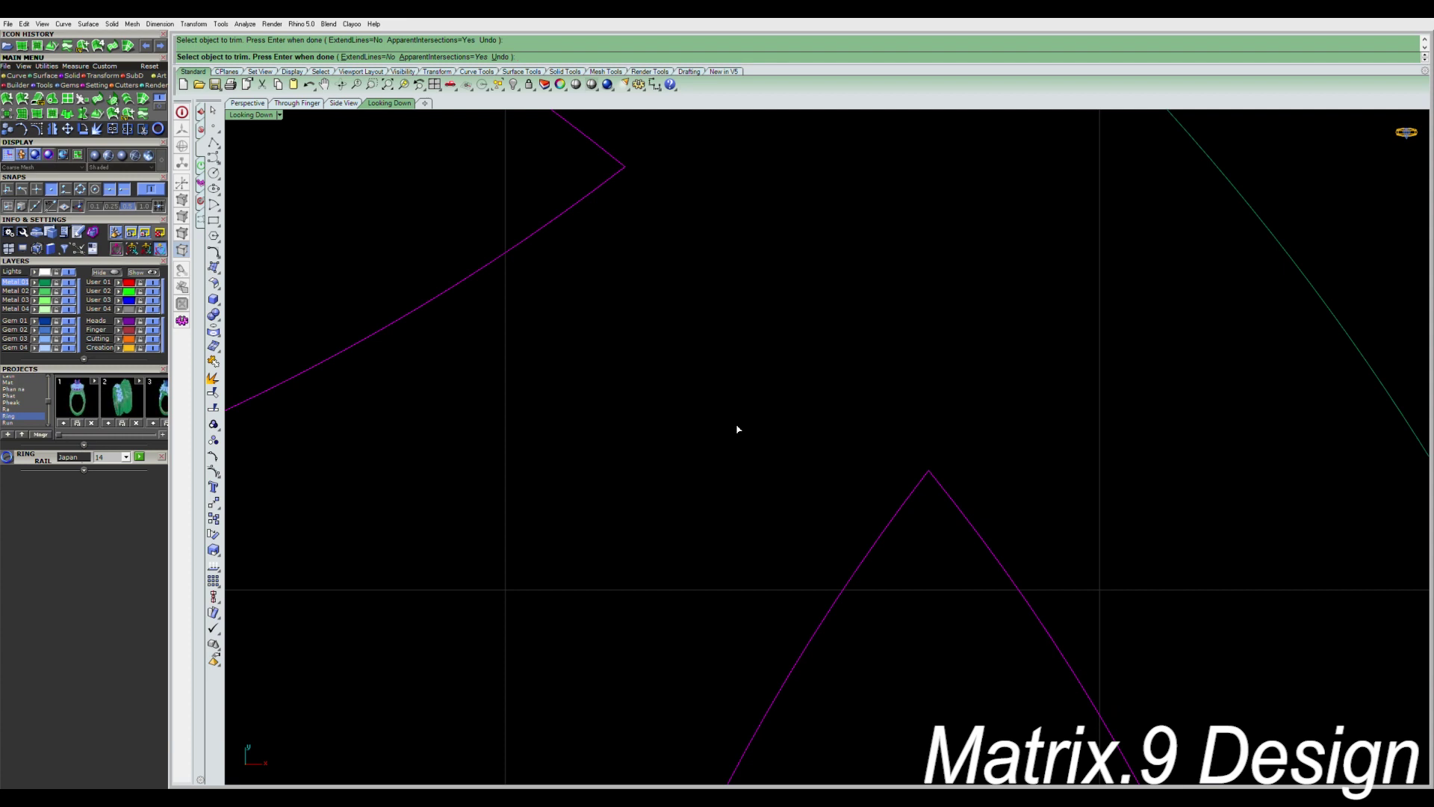
scroll(725, 466, "down", 4)
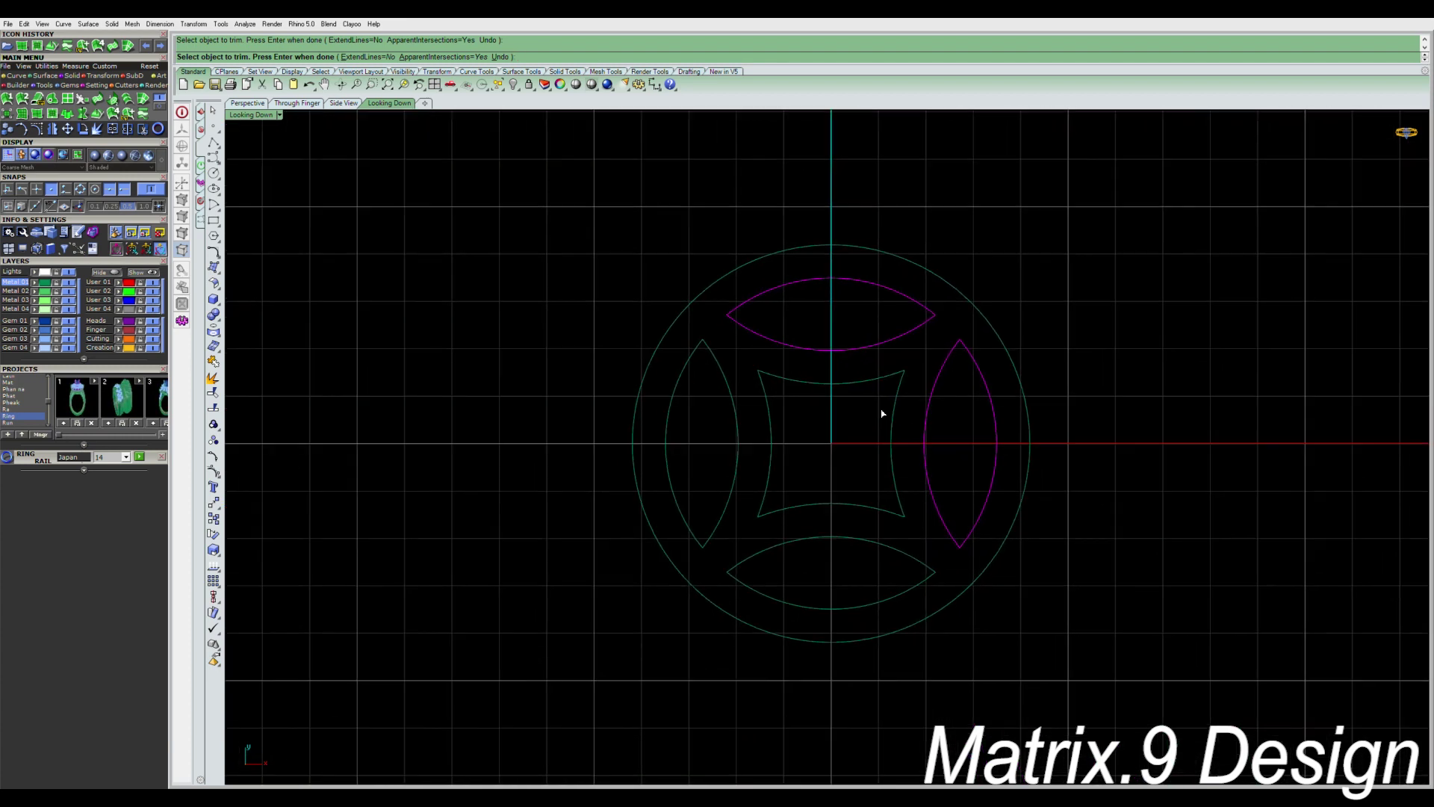
key("Return")
Extrude all the motif curves upward into a low openwork solid and delete the source curves.
scroll(905, 552, "down", 4)
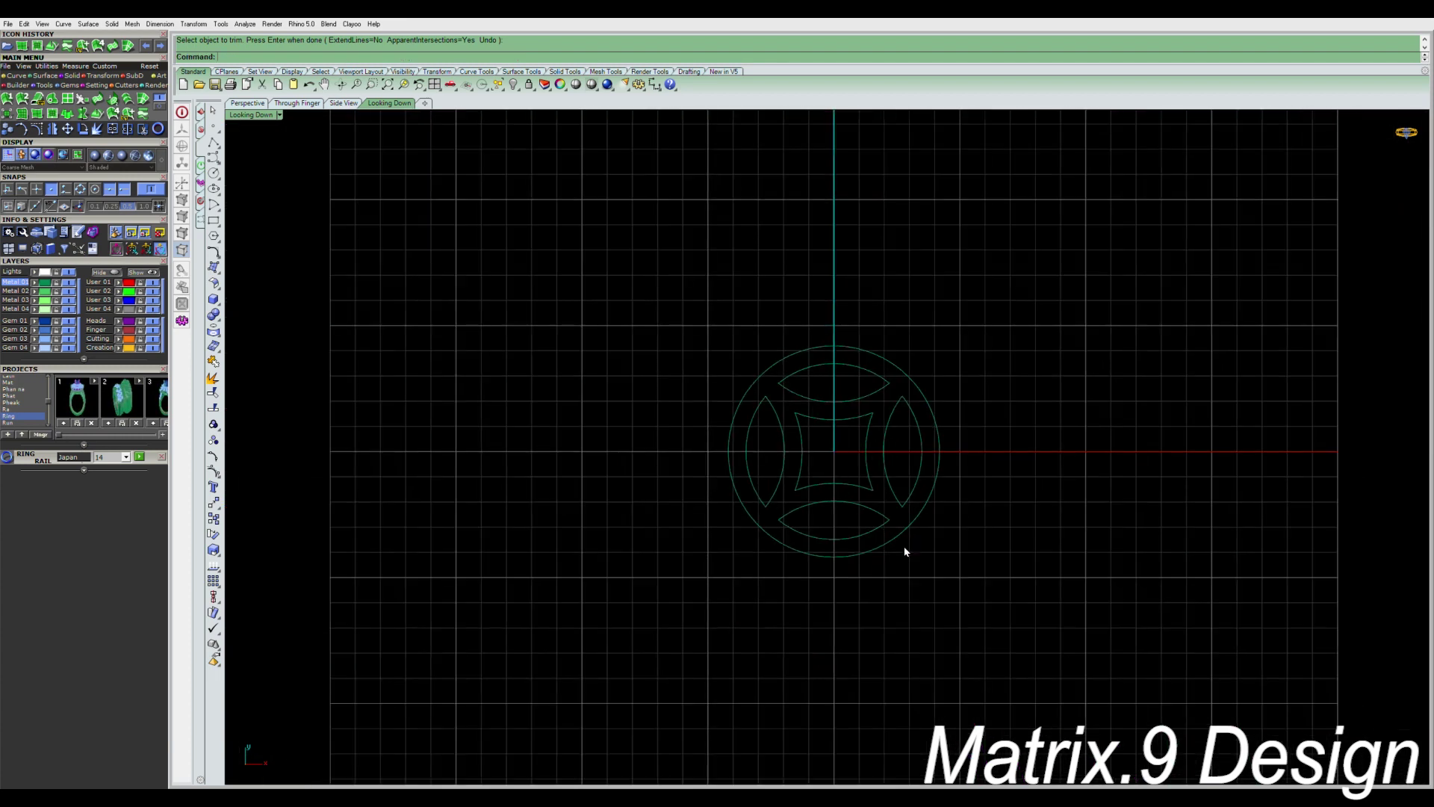
left_click_drag(969, 591, 647, 311)
right_click_drag(781, 401, 637, 370)
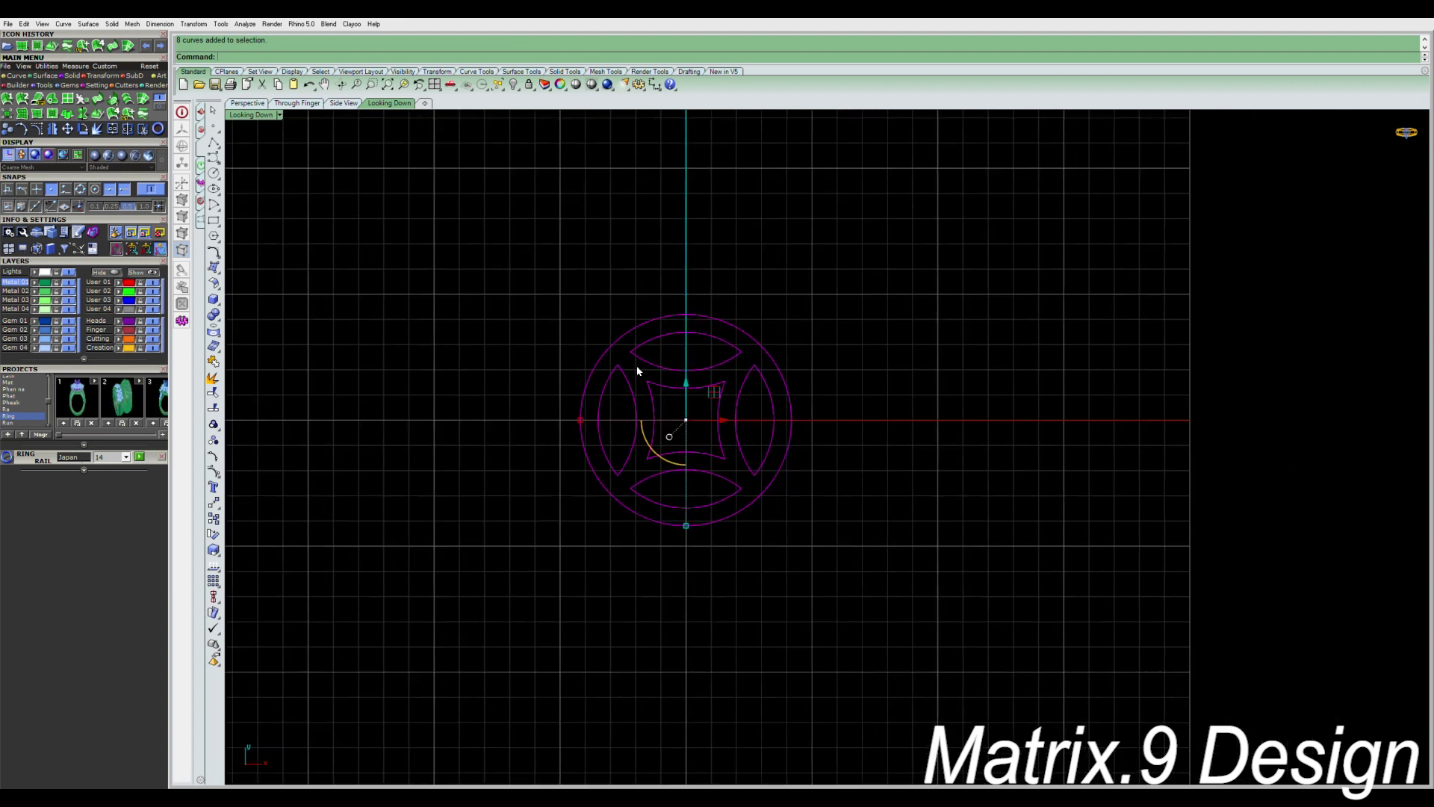
key("ctrl+m")
right_click_drag(574, 599, 531, 593)
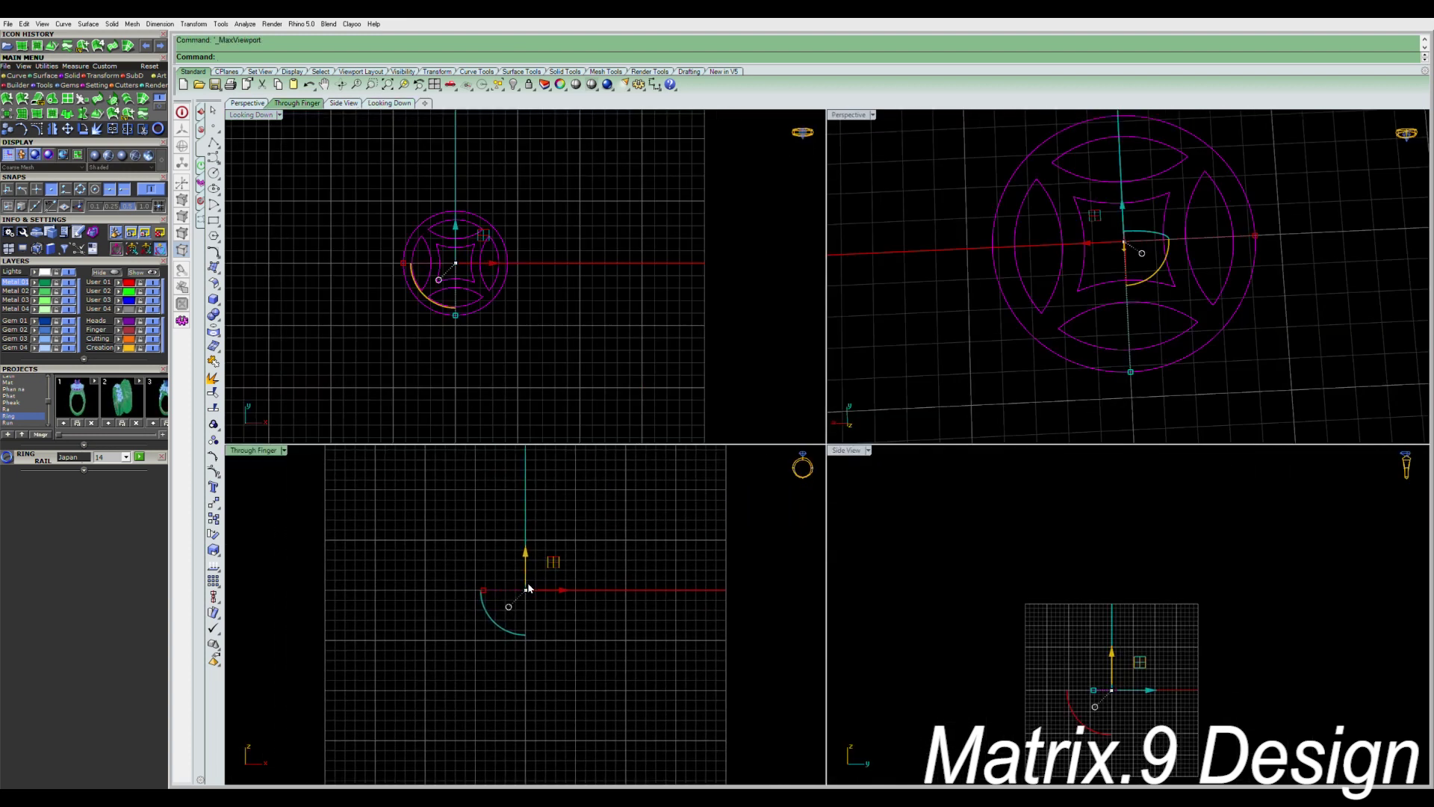
key("F6")
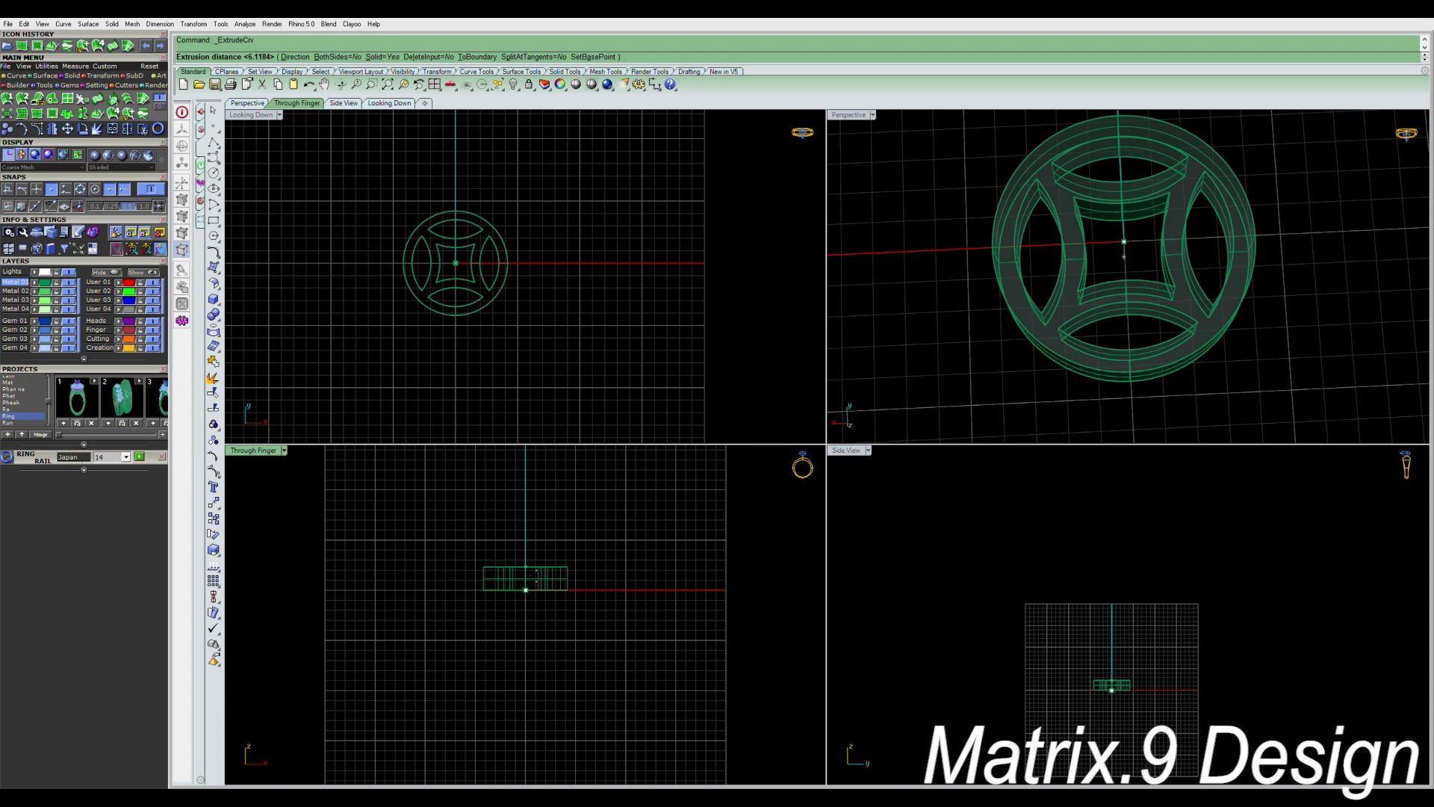
left_click(528, 571)
right_click_drag(1120, 351, 1124, 278)
key("Delete")
scroll(1127, 712, "up", 5)
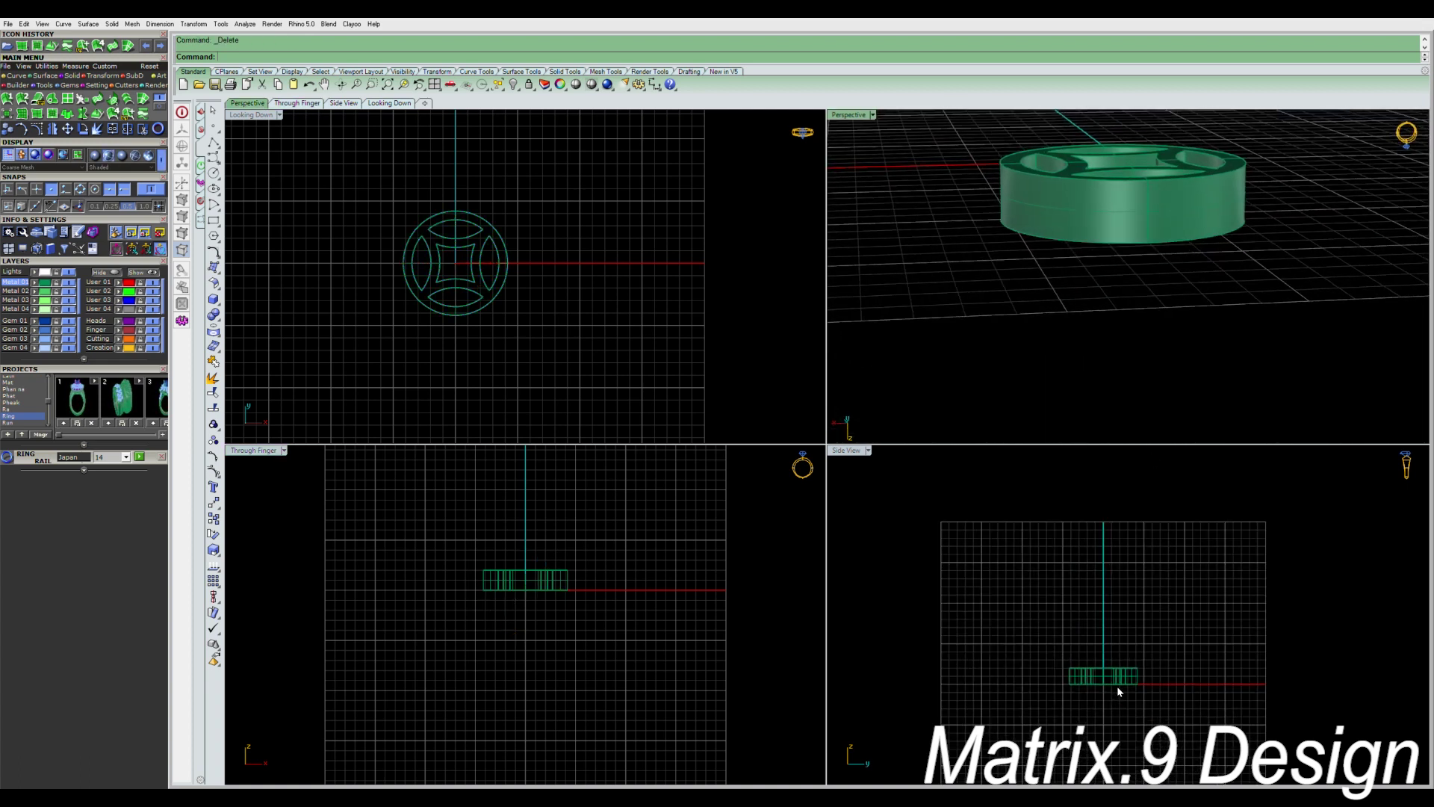
Show all the hidden objects in the model and look over the full layout around the motif.
left_click(132, 273)
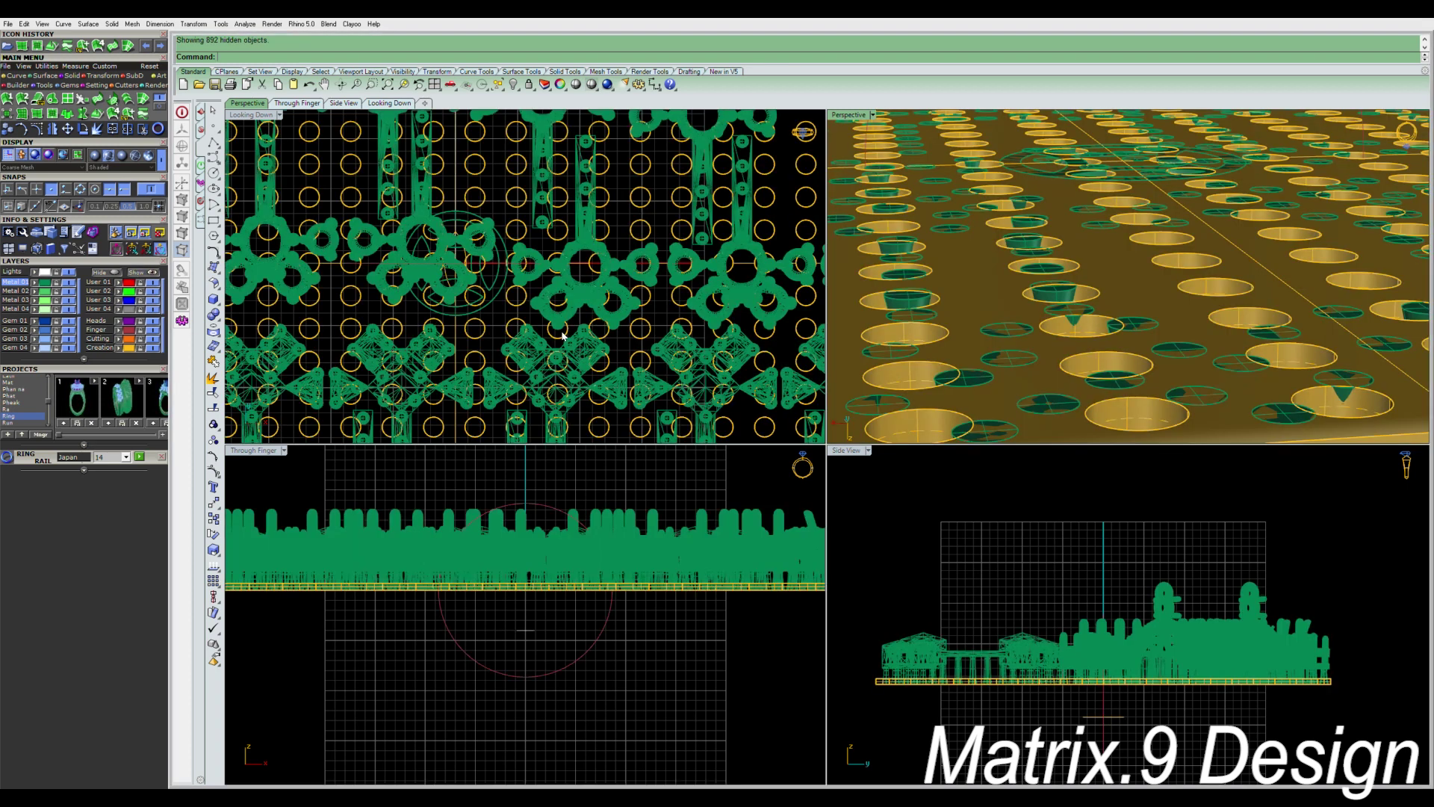
scroll(565, 336, "down", 6)
scroll(1081, 283, "down", 2)
right_click_drag(1081, 284, 1177, 314)
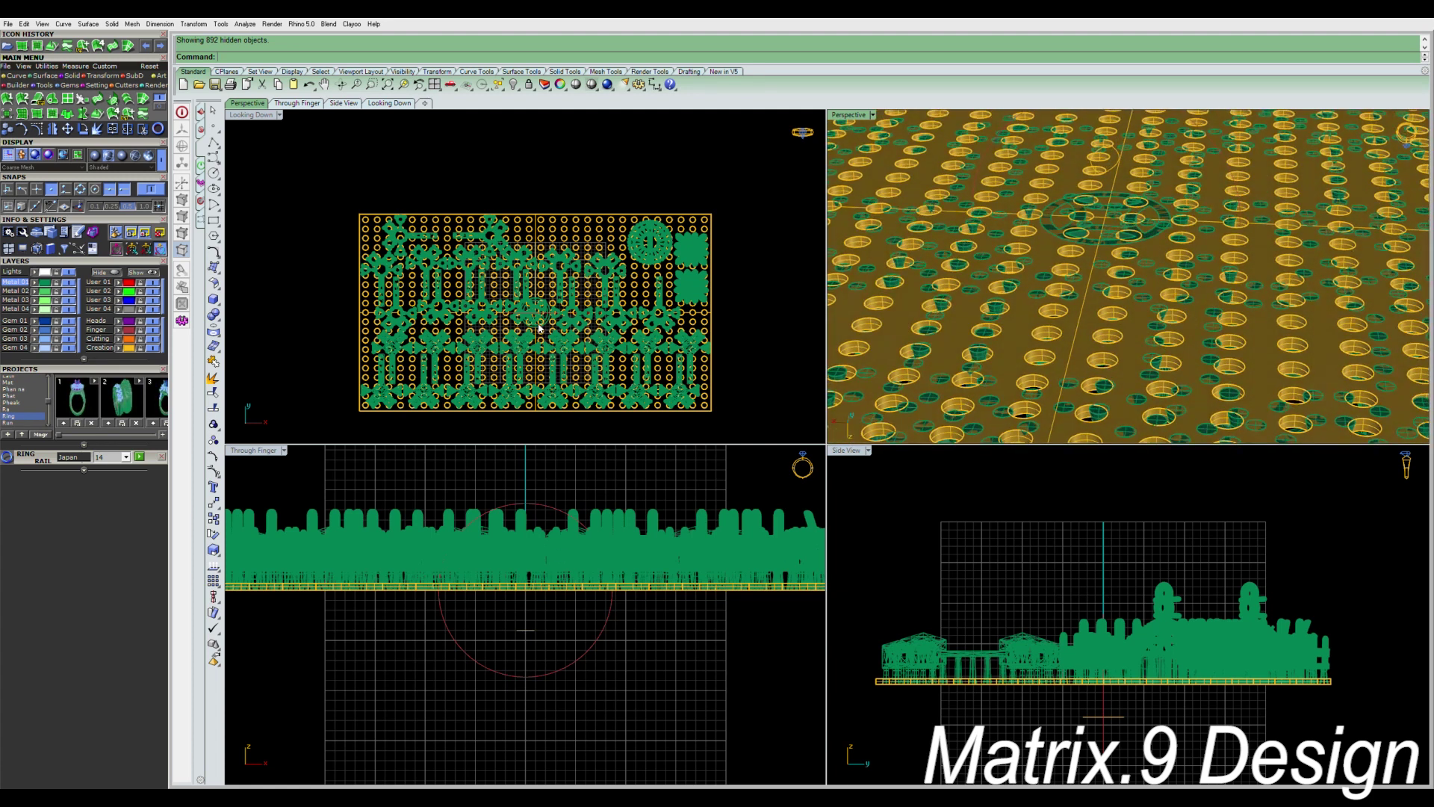
scroll(540, 326, "up", 6)
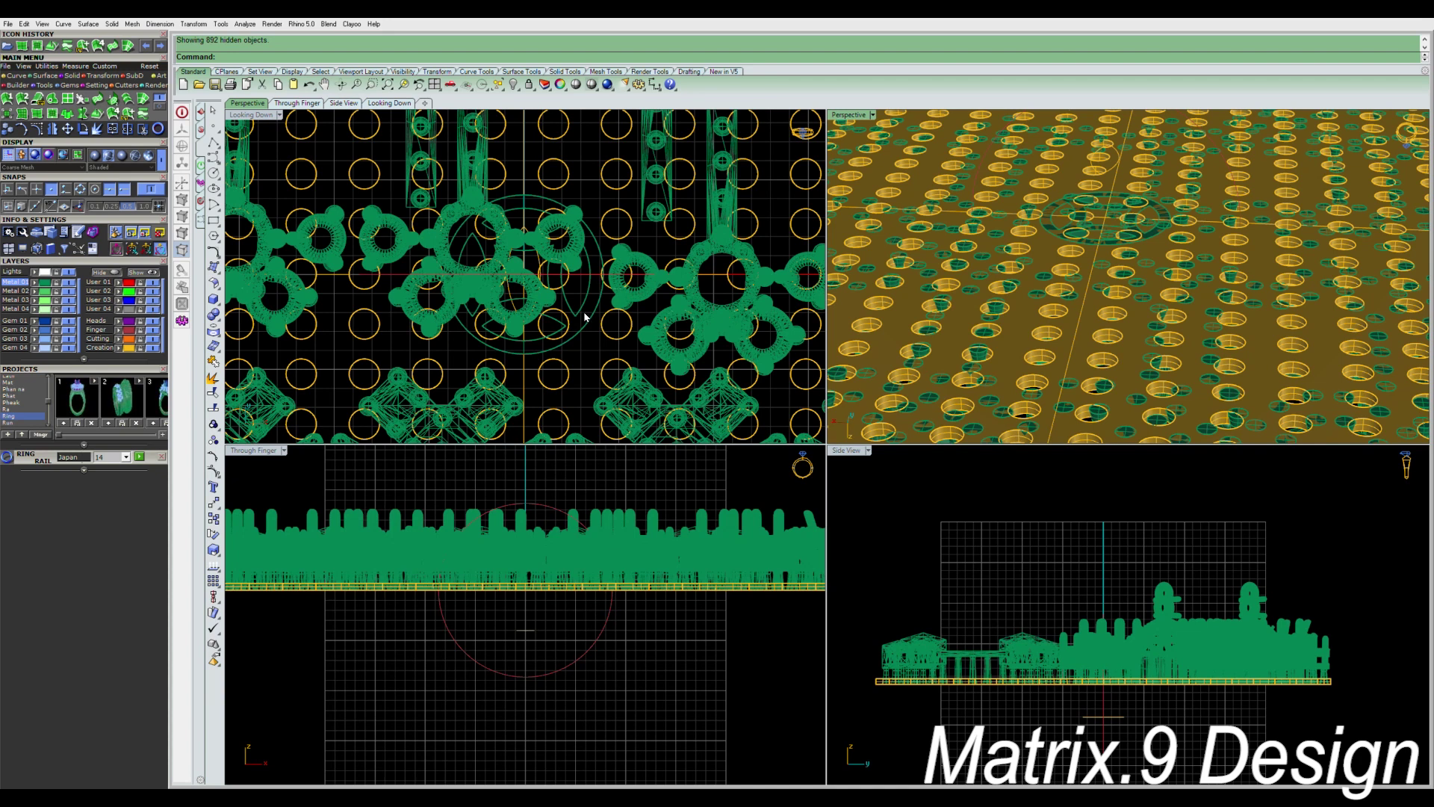
Hide the new openwork disc solid in the middle of the layout.
left_click(585, 315)
left_click(582, 307)
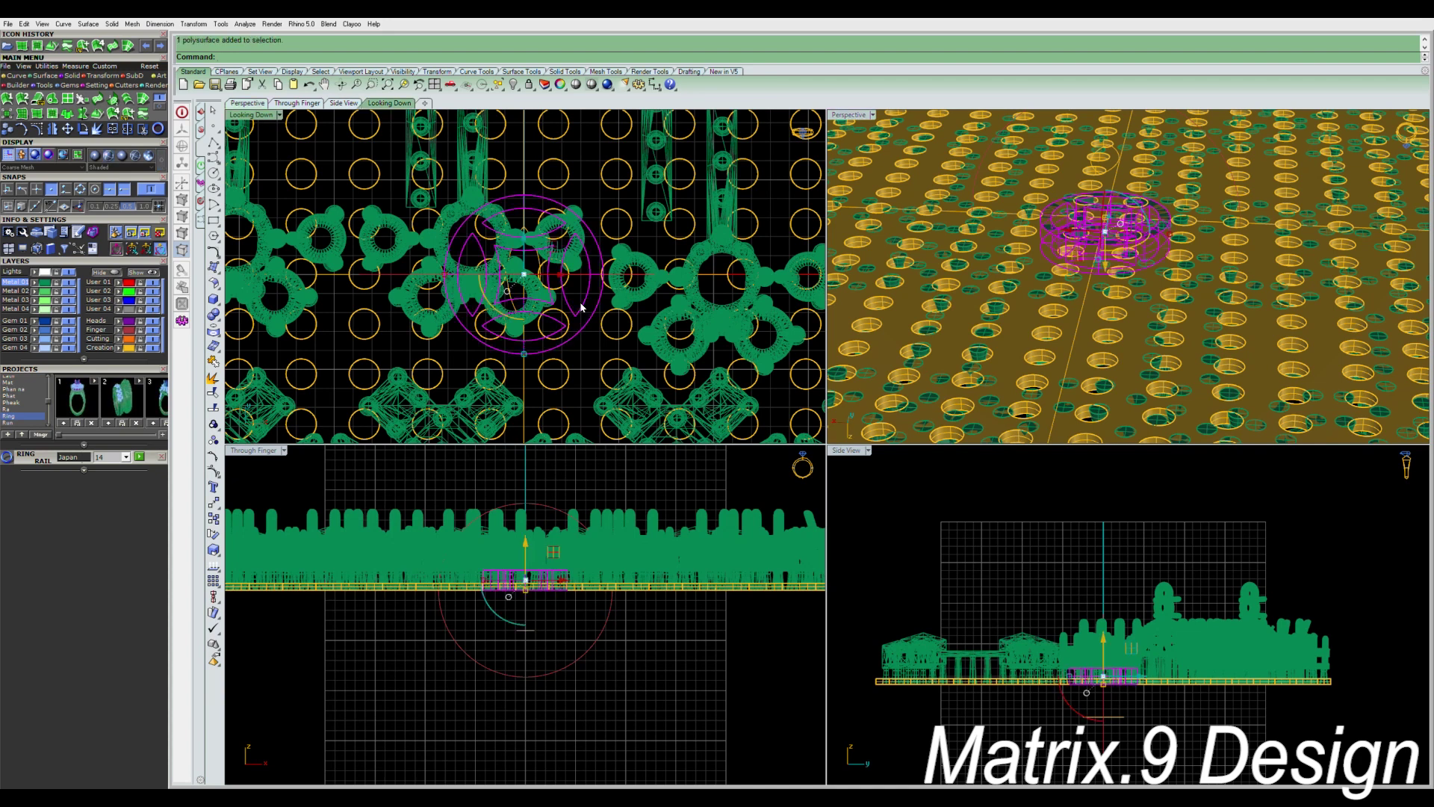
key("ctrl+h")
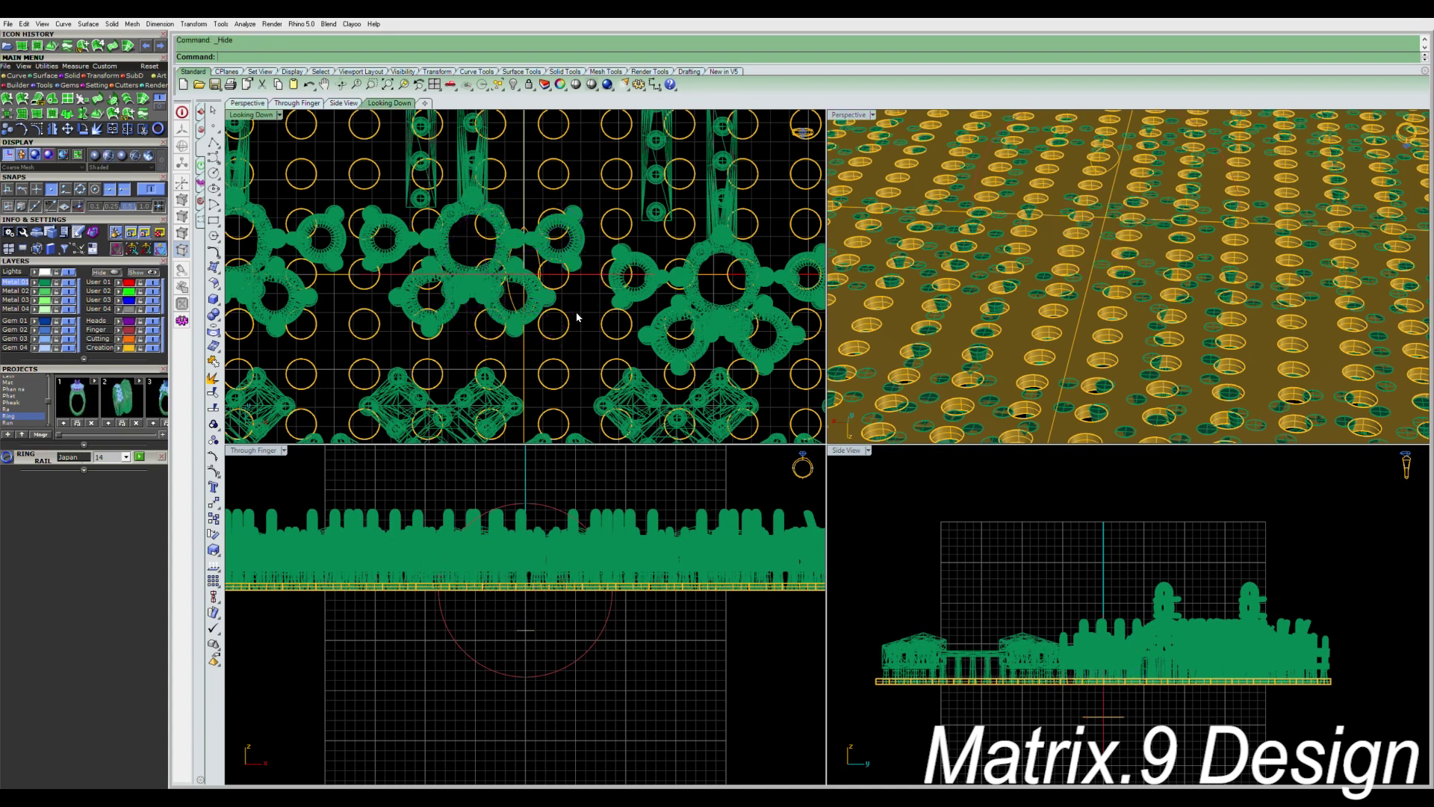
Delete all the visible objects of the casting layout.
left_click(598, 690)
scroll(558, 633, "down", 3)
scroll(558, 633, "down", 3)
left_click_drag(693, 660, 361, 496)
key("Delete")
scroll(614, 287, "down", 2)
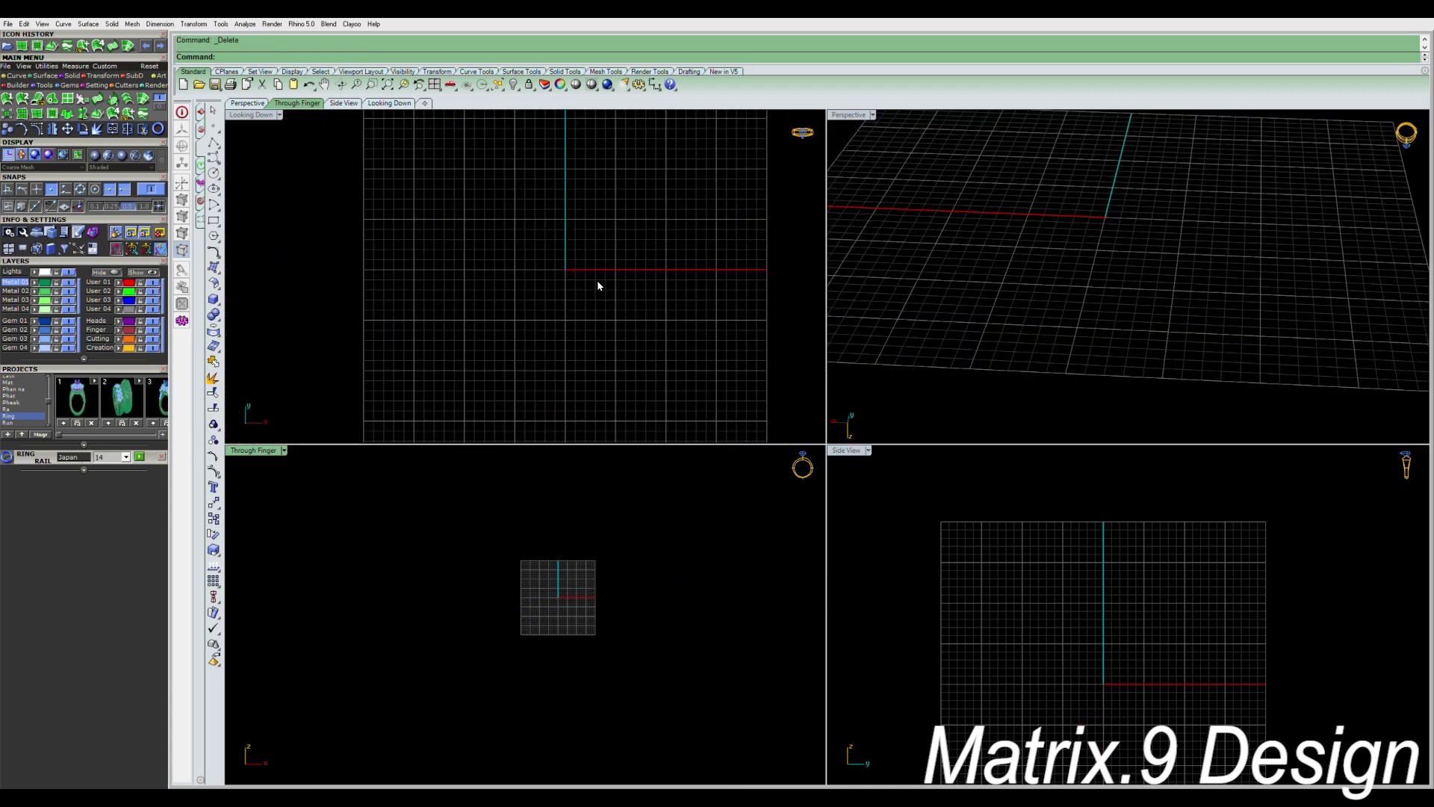
Bring the hidden openwork disc solid back into view.
key("ctrl+alt+h")
right_click_drag(1168, 276, 1135, 314)
left_click(1099, 331)
left_click(625, 354)
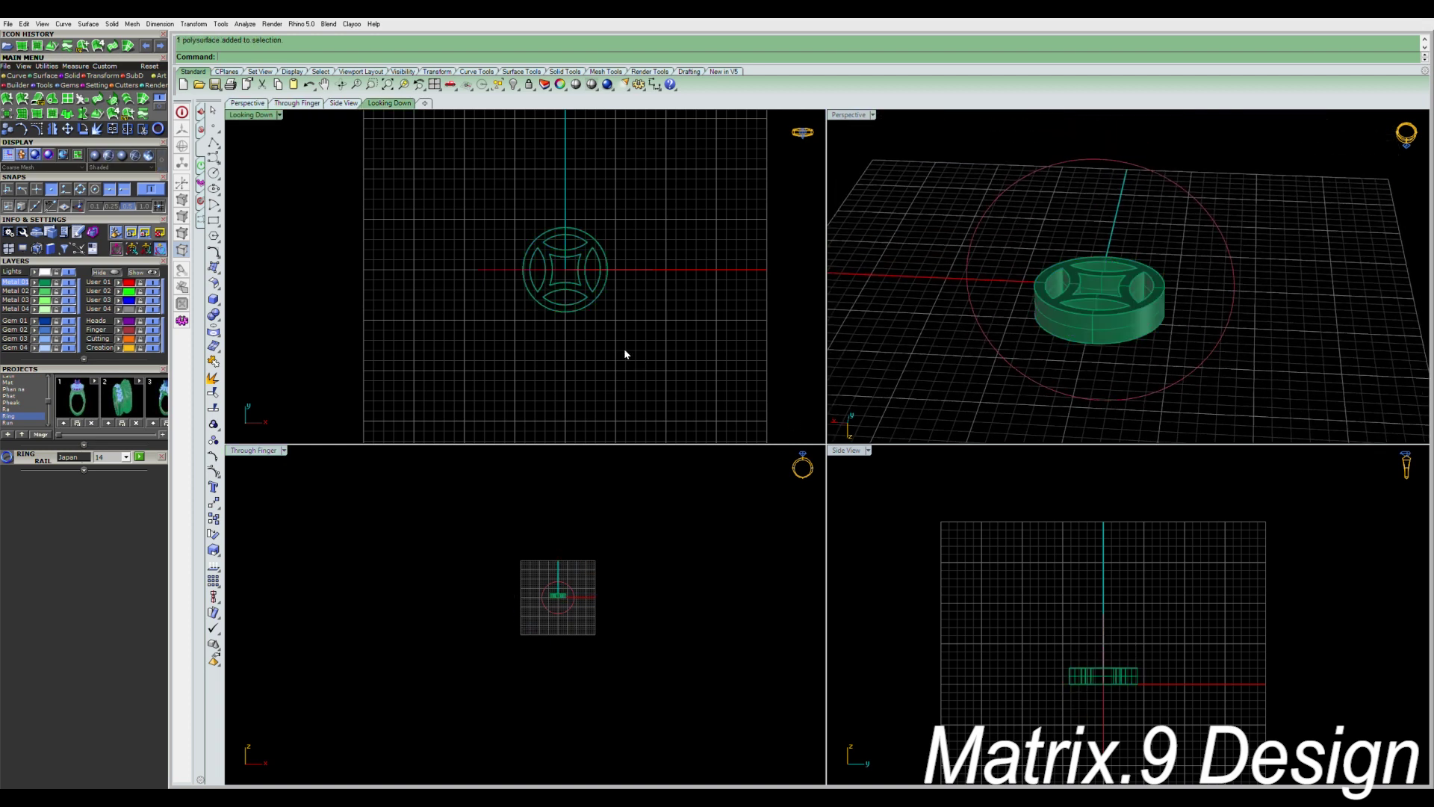
Measure the openwork disc's outer diameter with an aligned dimension in the top view, and delete the dimension.
key("ctrl+d")
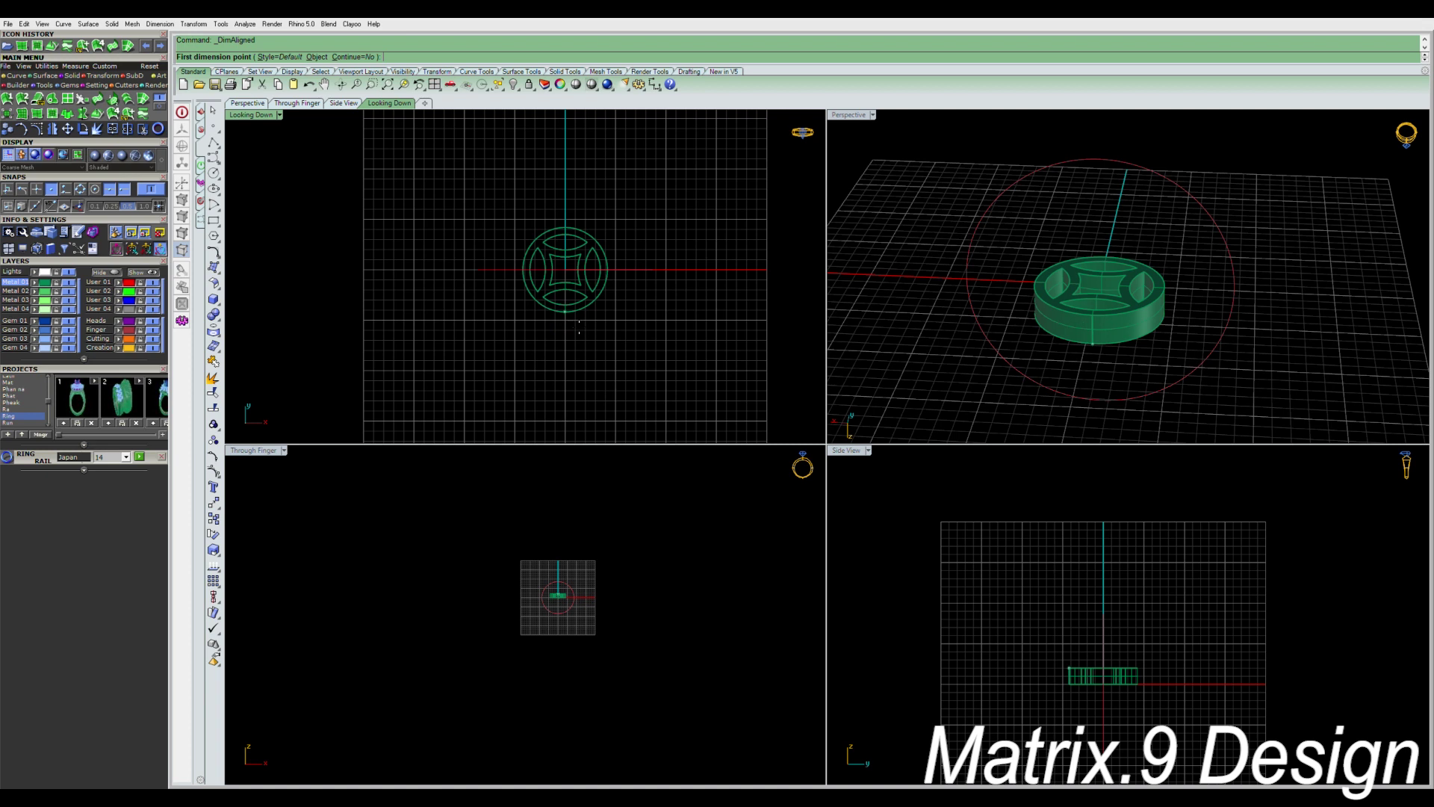
left_click(566, 312)
left_click(565, 228)
left_click(750, 273)
left_click(729, 311)
key("Delete")
Raise the openwork disc vertically in the front view until it rests on top of the finger-size circle.
scroll(536, 605, "up", 5)
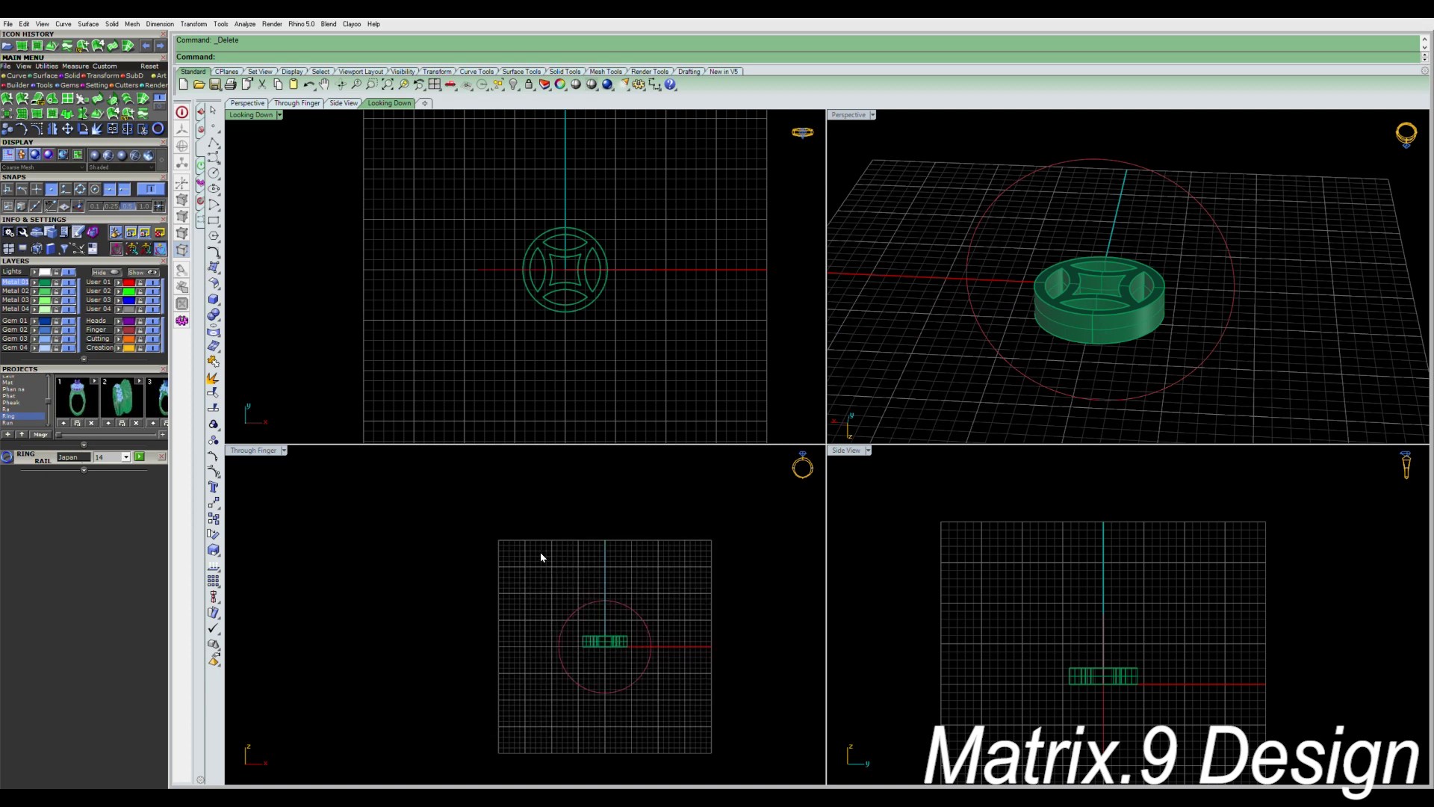
left_click(605, 659)
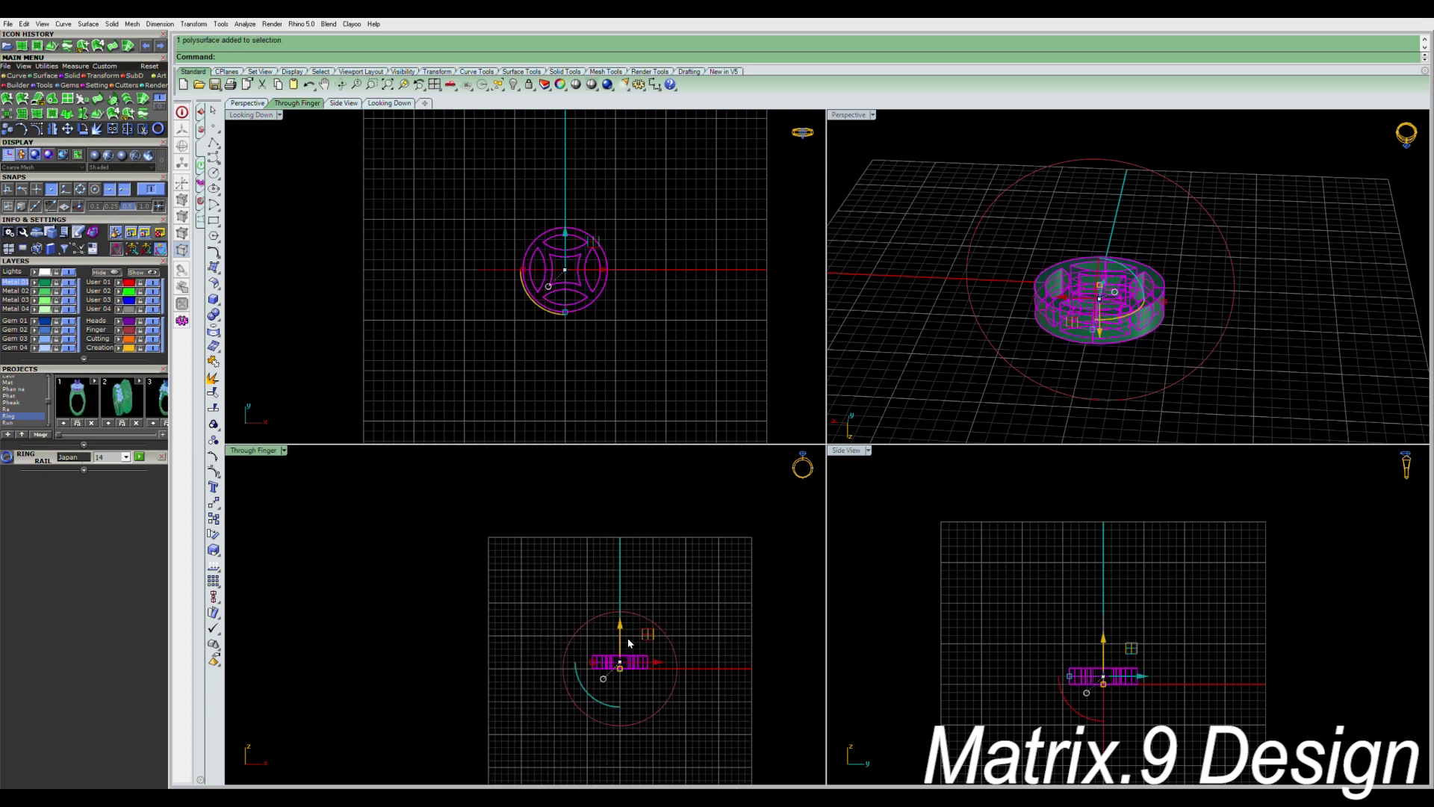
left_click_drag(625, 630, 640, 572)
left_click(1189, 678)
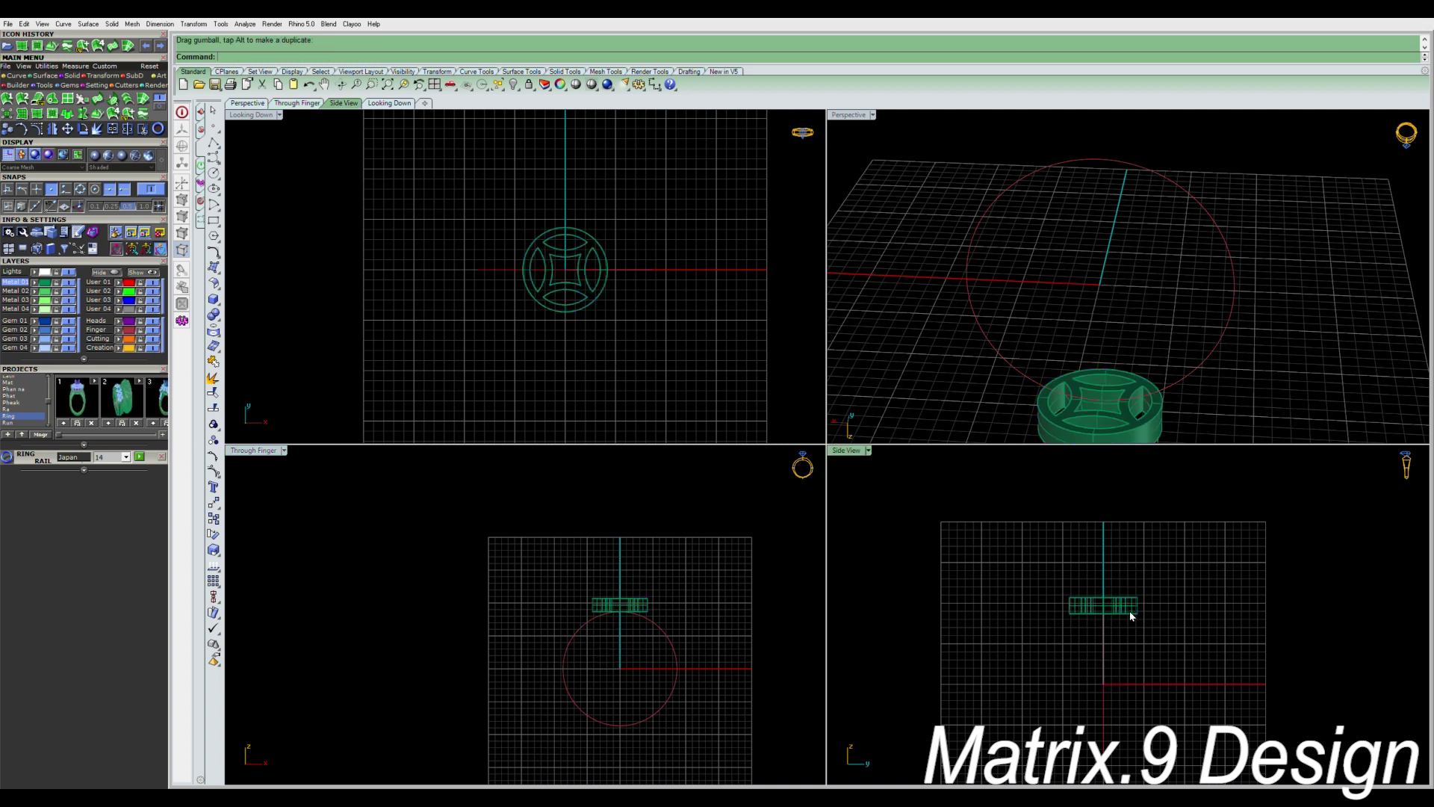
left_click(1120, 607)
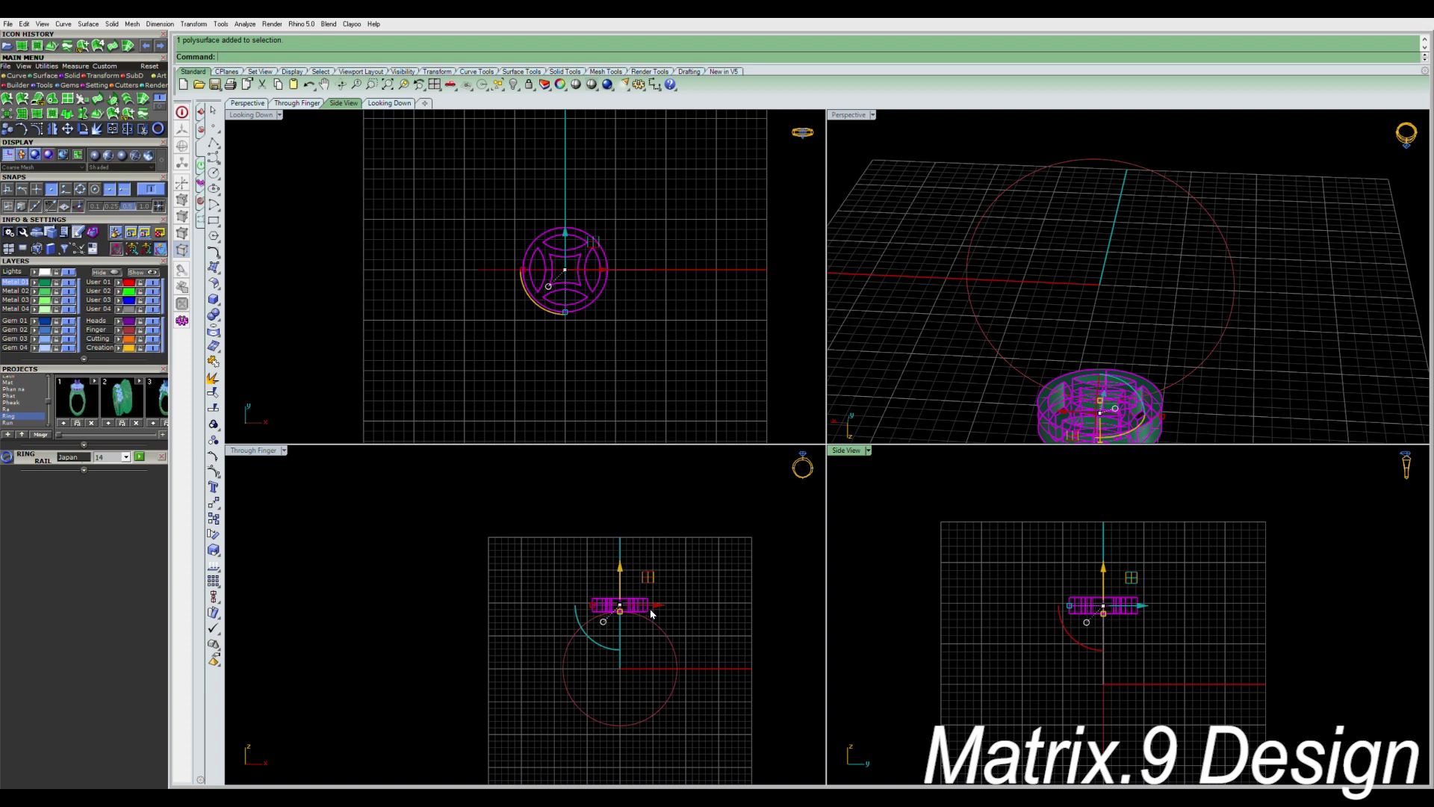
scroll(651, 614, "up", 3)
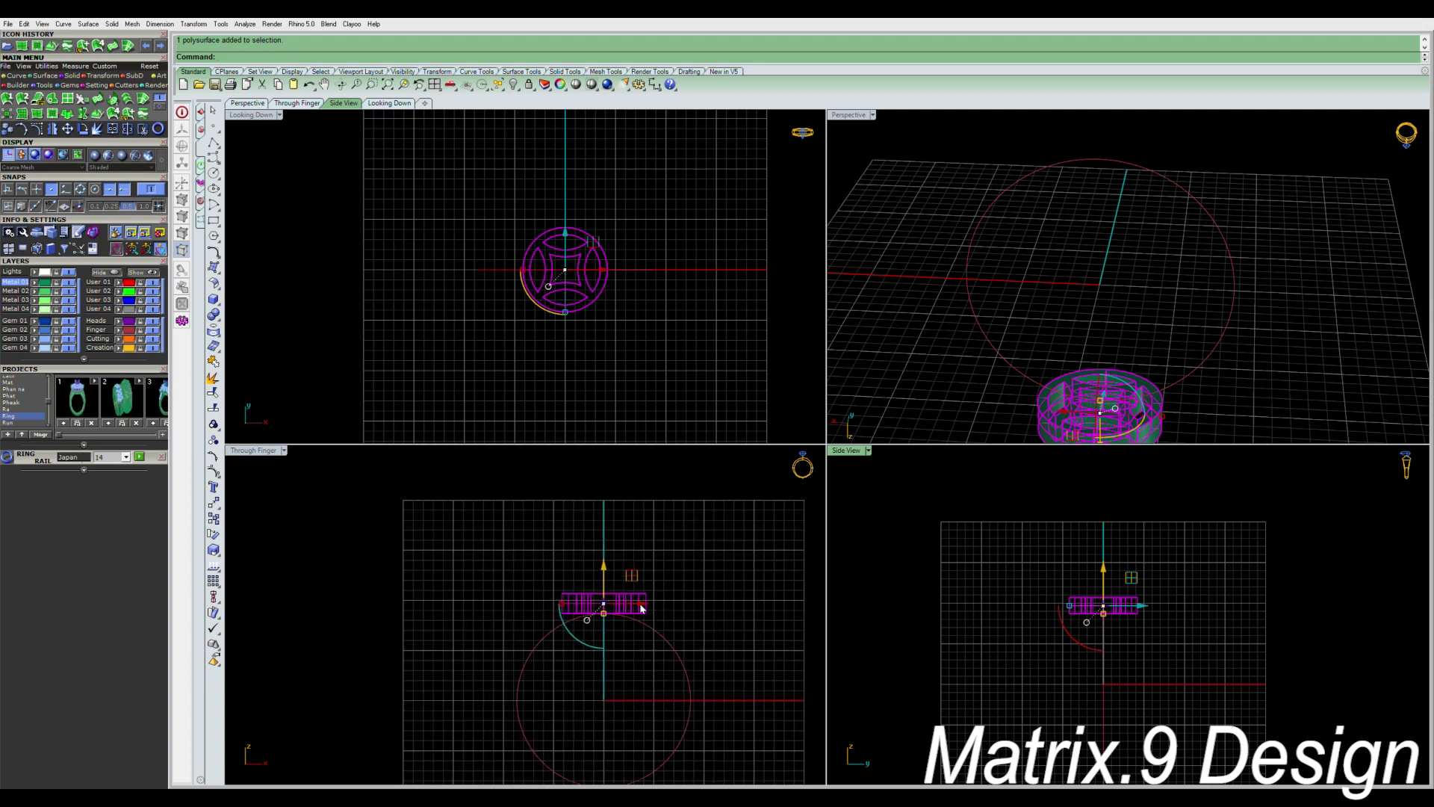
scroll(652, 594, "up", 3)
right_click(642, 574)
right_click(641, 573)
right_click(598, 573)
left_click_drag(537, 523, 620, 590)
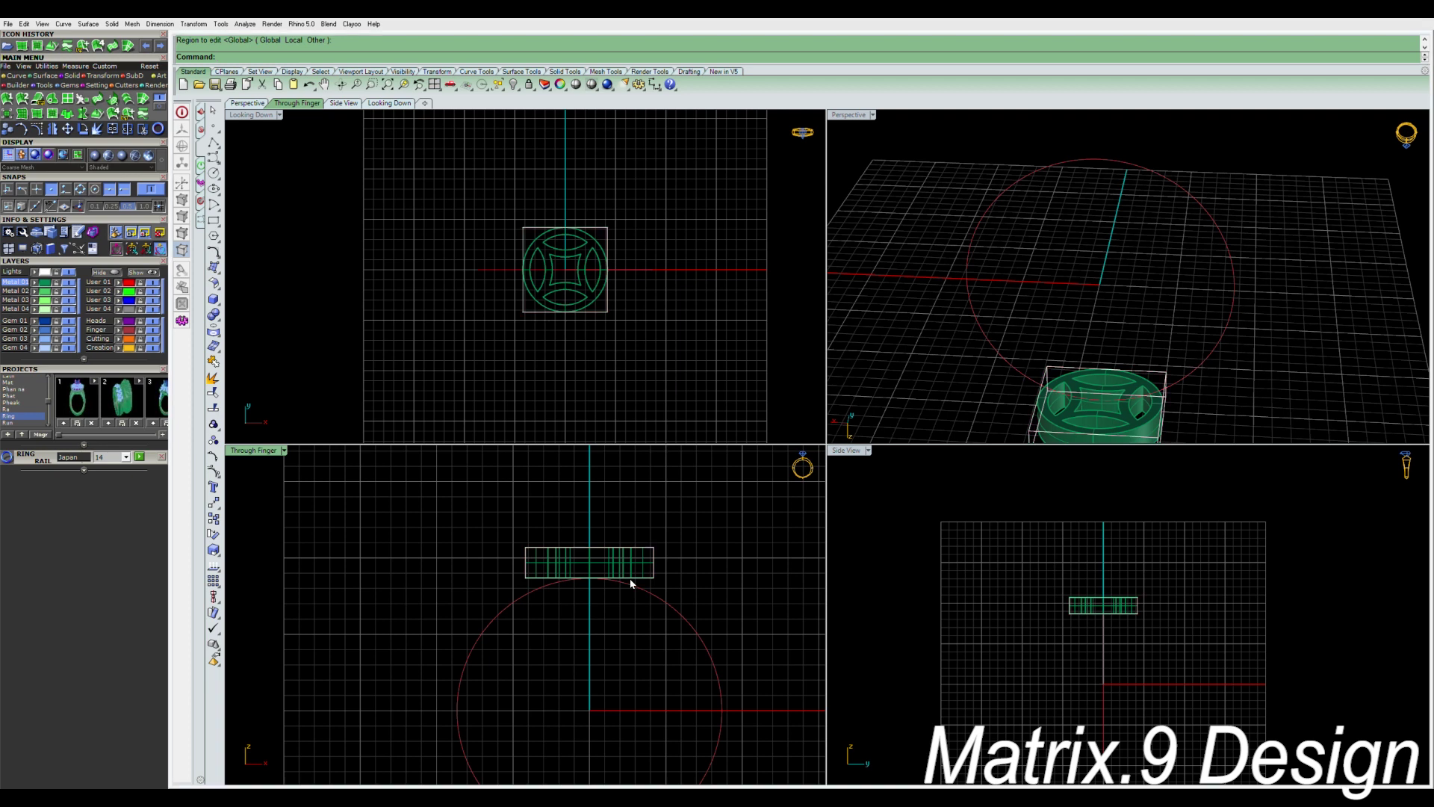
left_click(631, 583)
key("Escape")
Start a polar array of the disc around the origin in the front view with 8 items over 360 degrees.
left_click(632, 582)
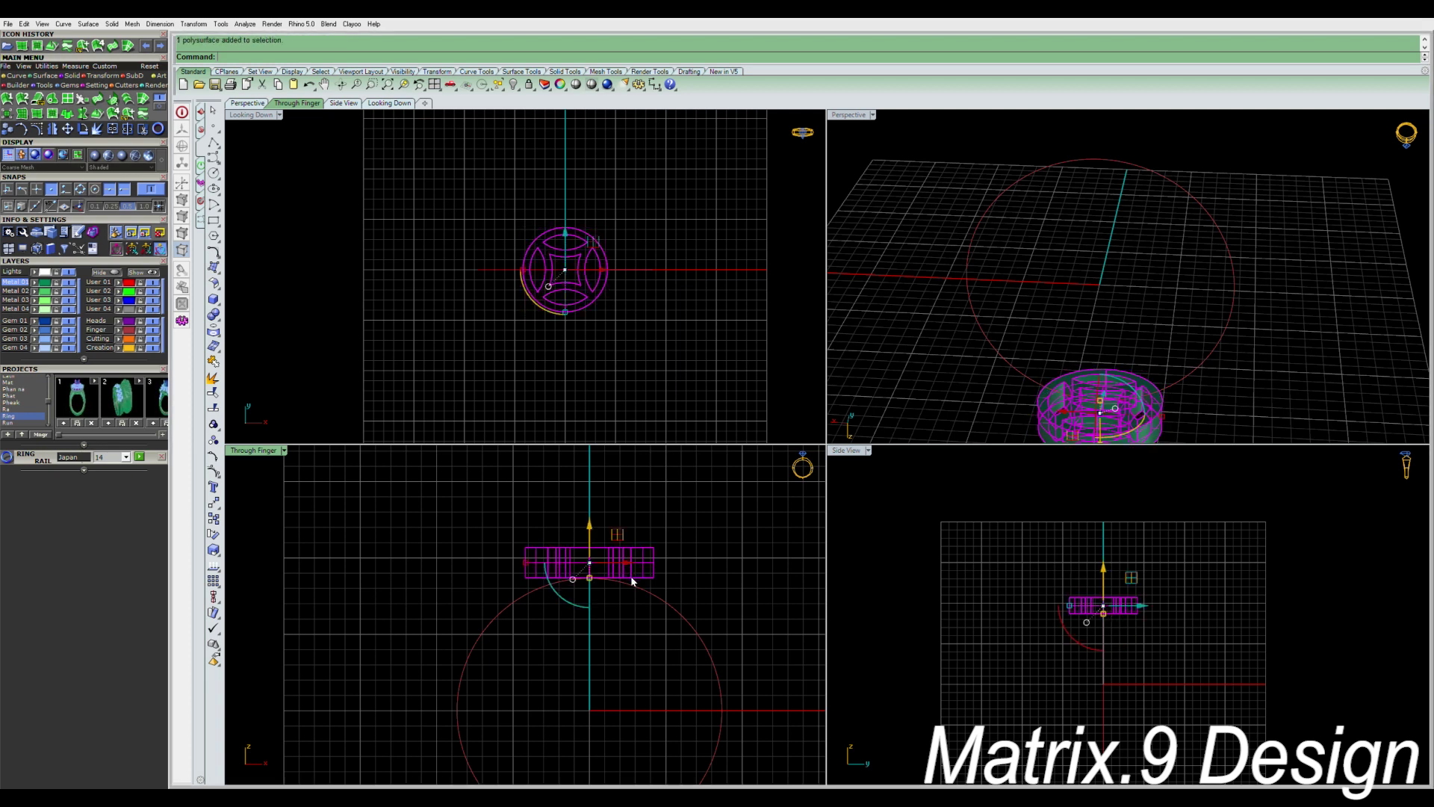
right_click_drag(632, 572, 628, 528)
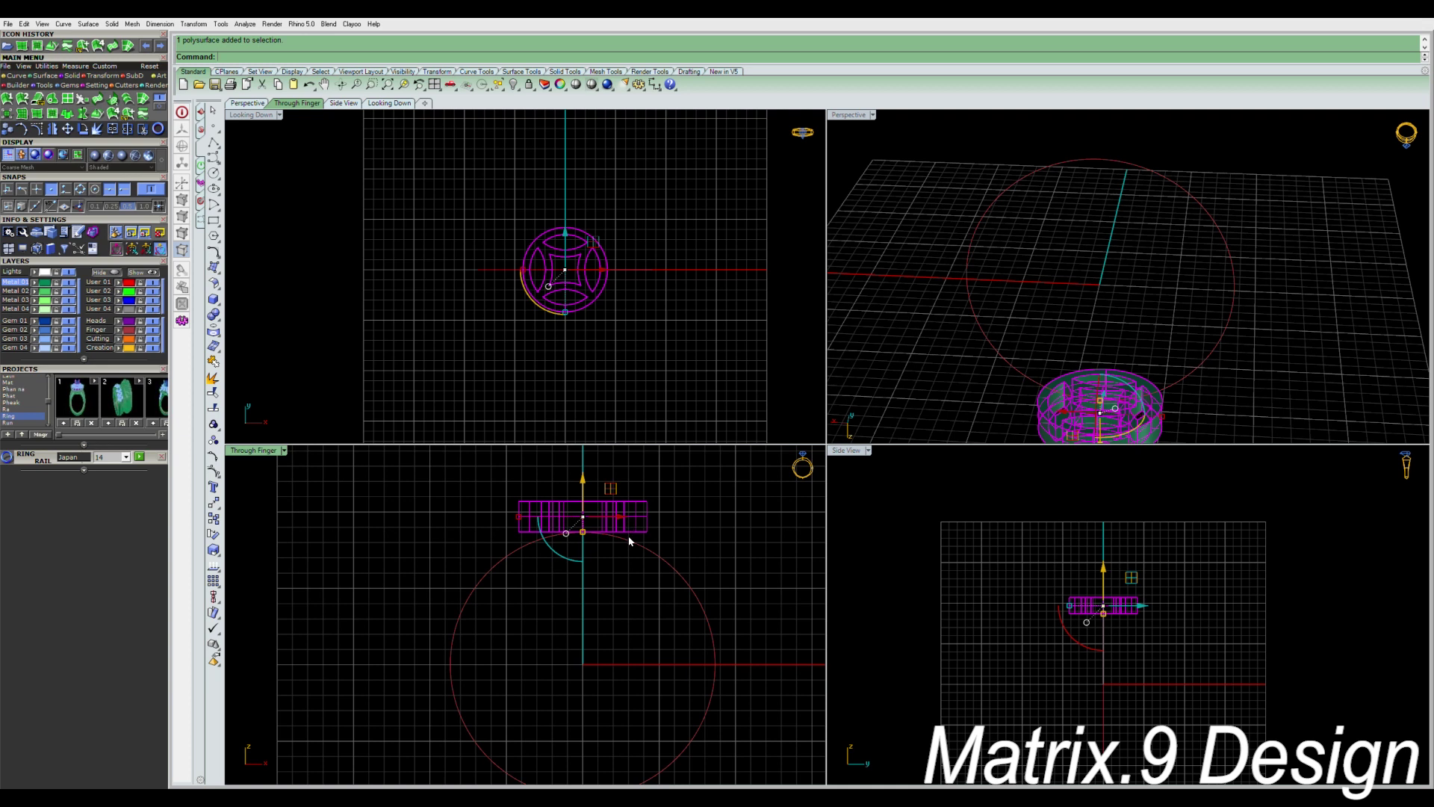
key("Return")
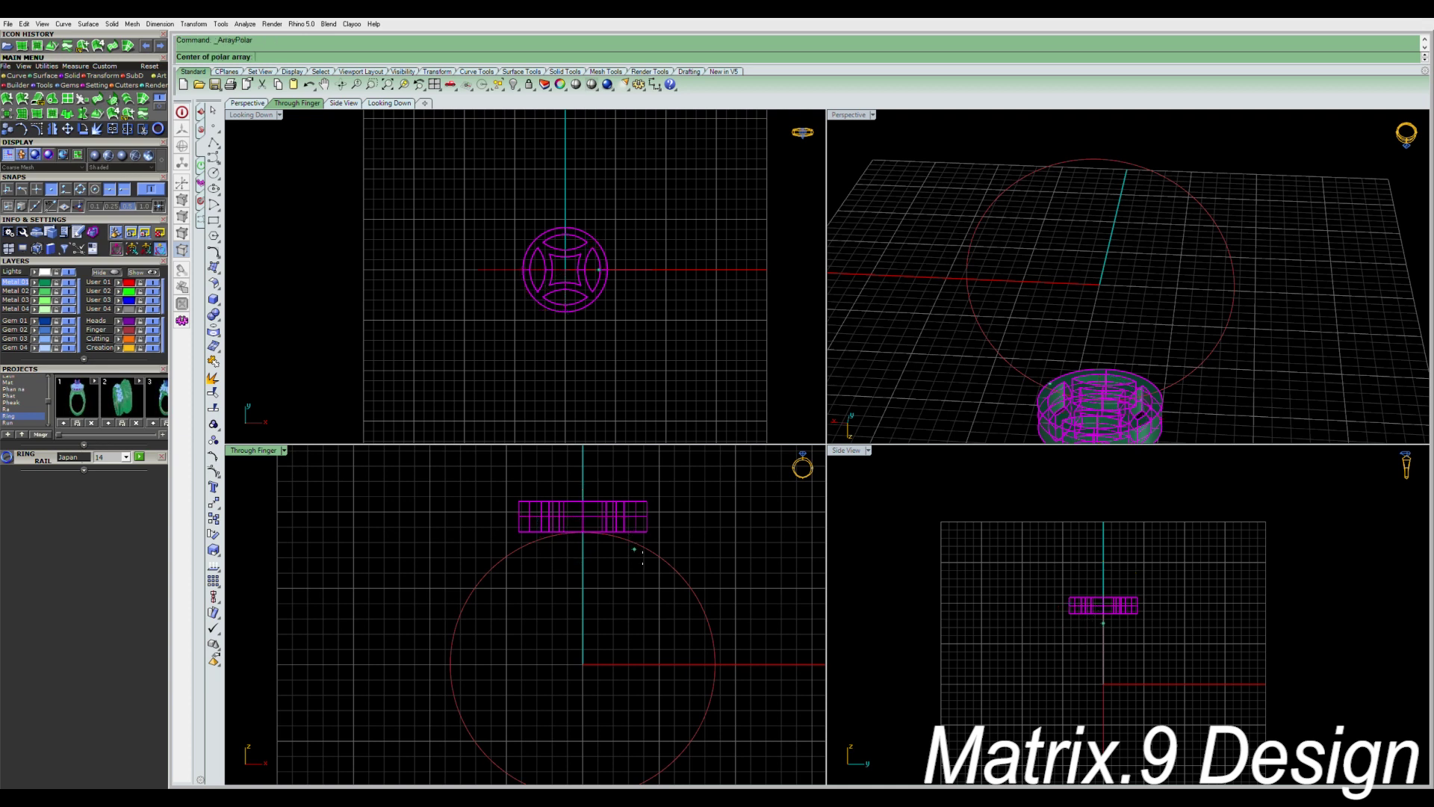
type("0")
key("Return")
scroll(639, 567, "down", 2)
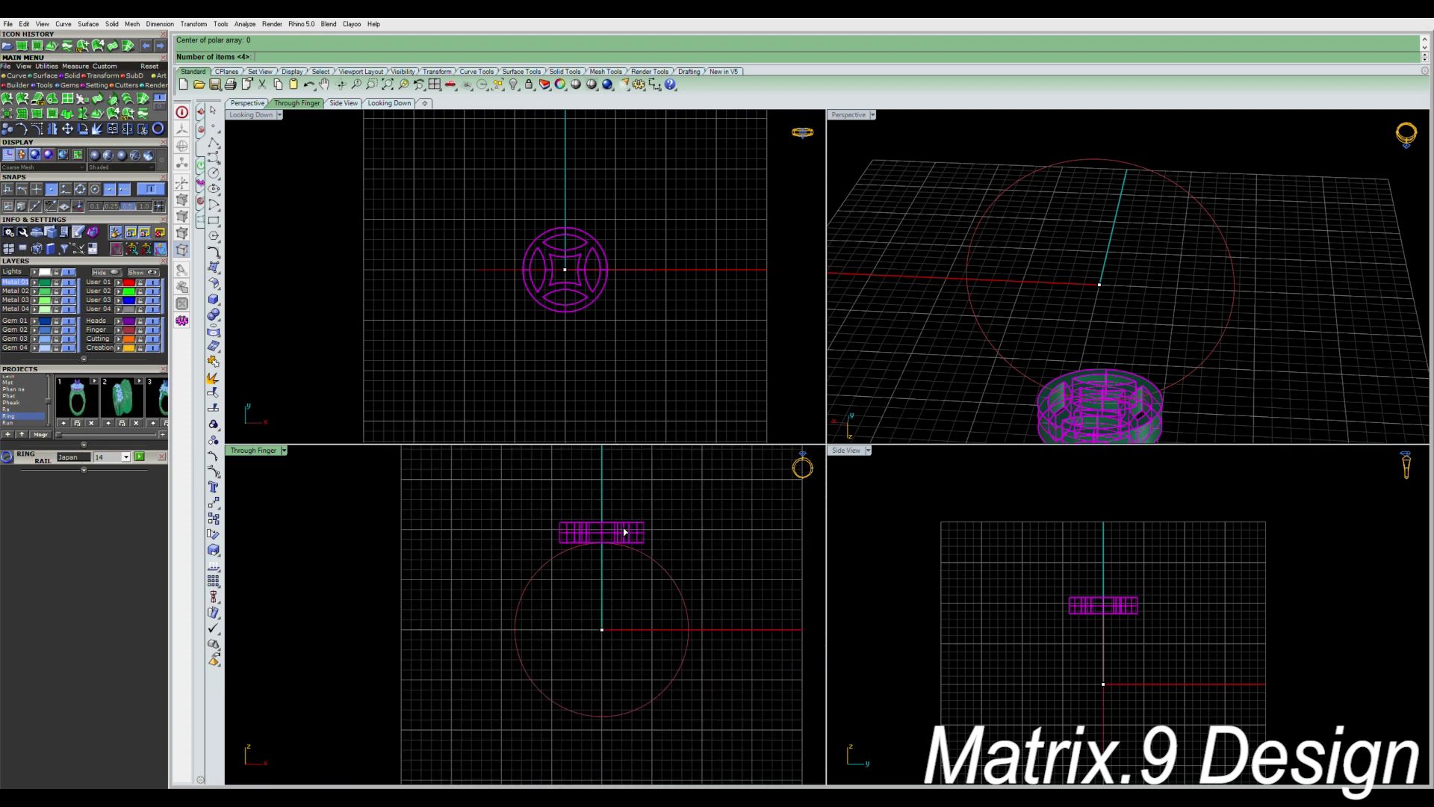
type("8")
key("Return")
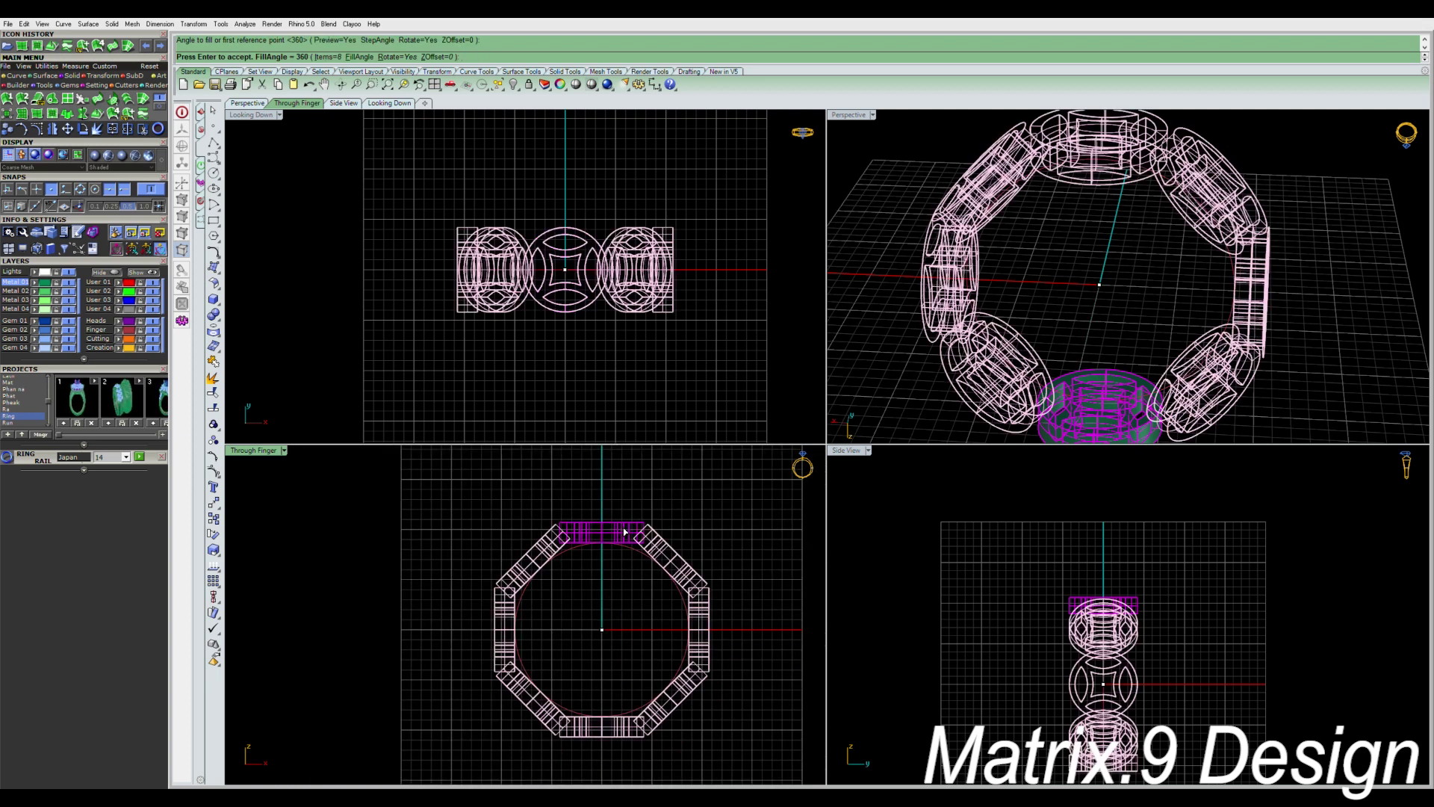
Inspect the 8-item preview and set the polar array's number of items to 9.
right_click_drag(1168, 295, 1245, 324)
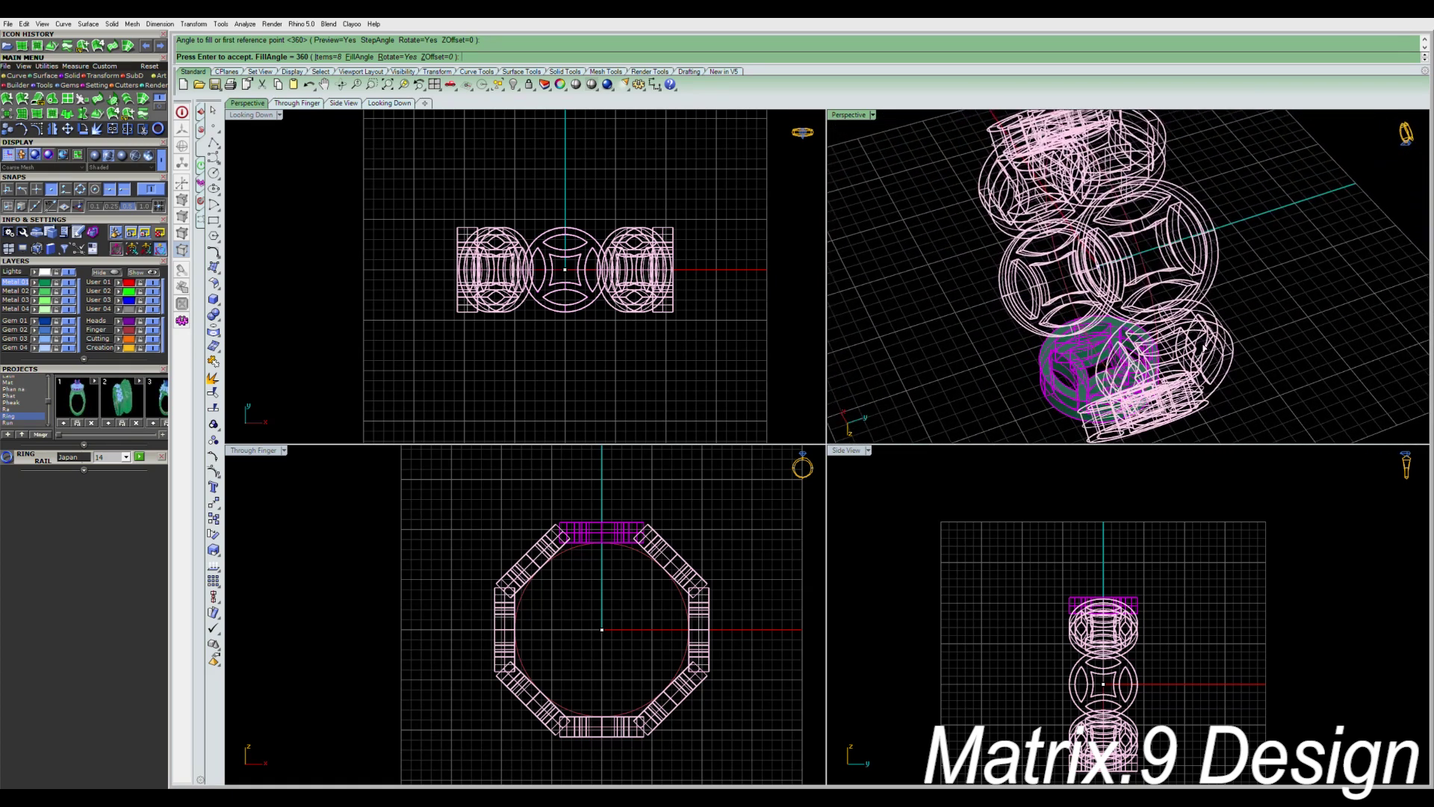
left_click(323, 57)
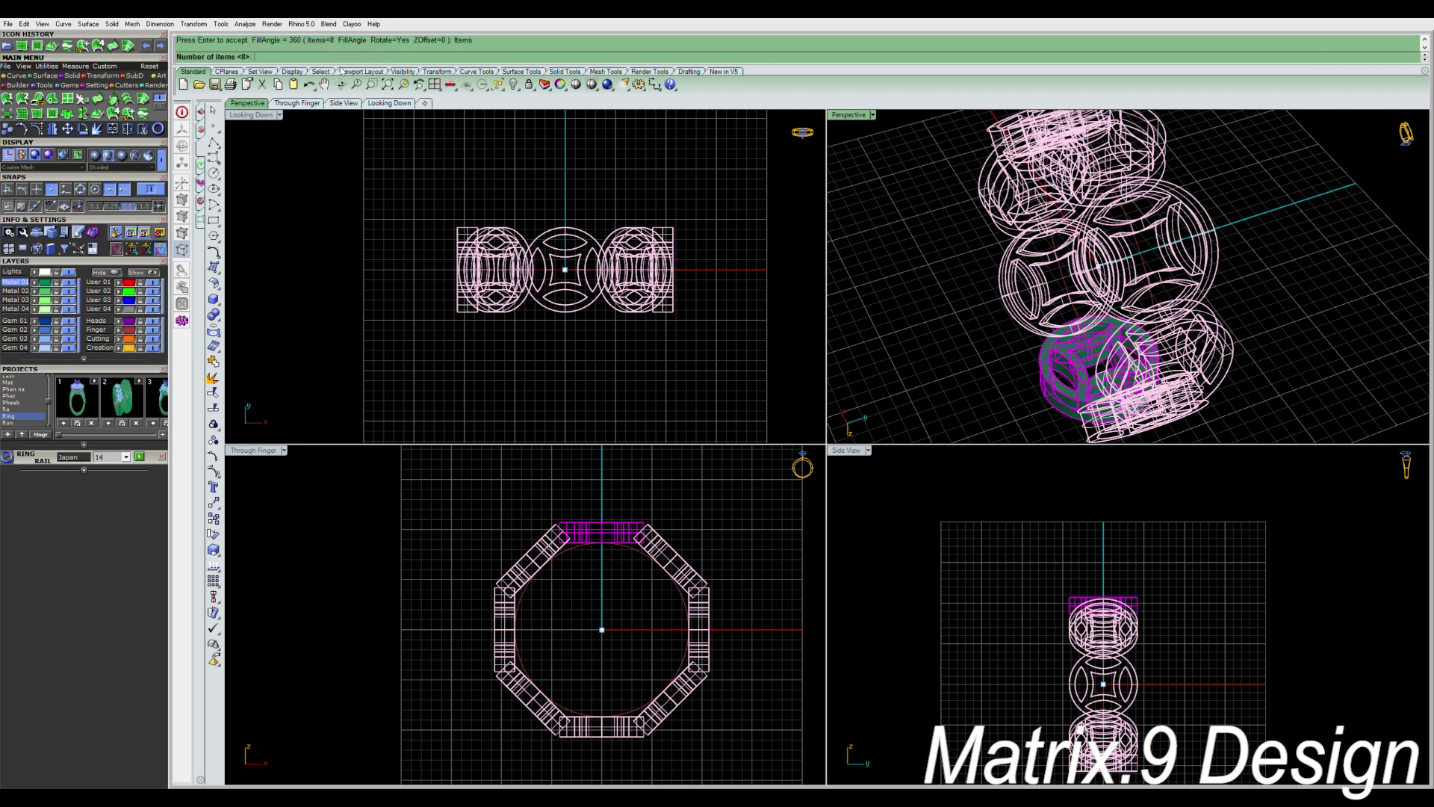
type("8")
key("Return")
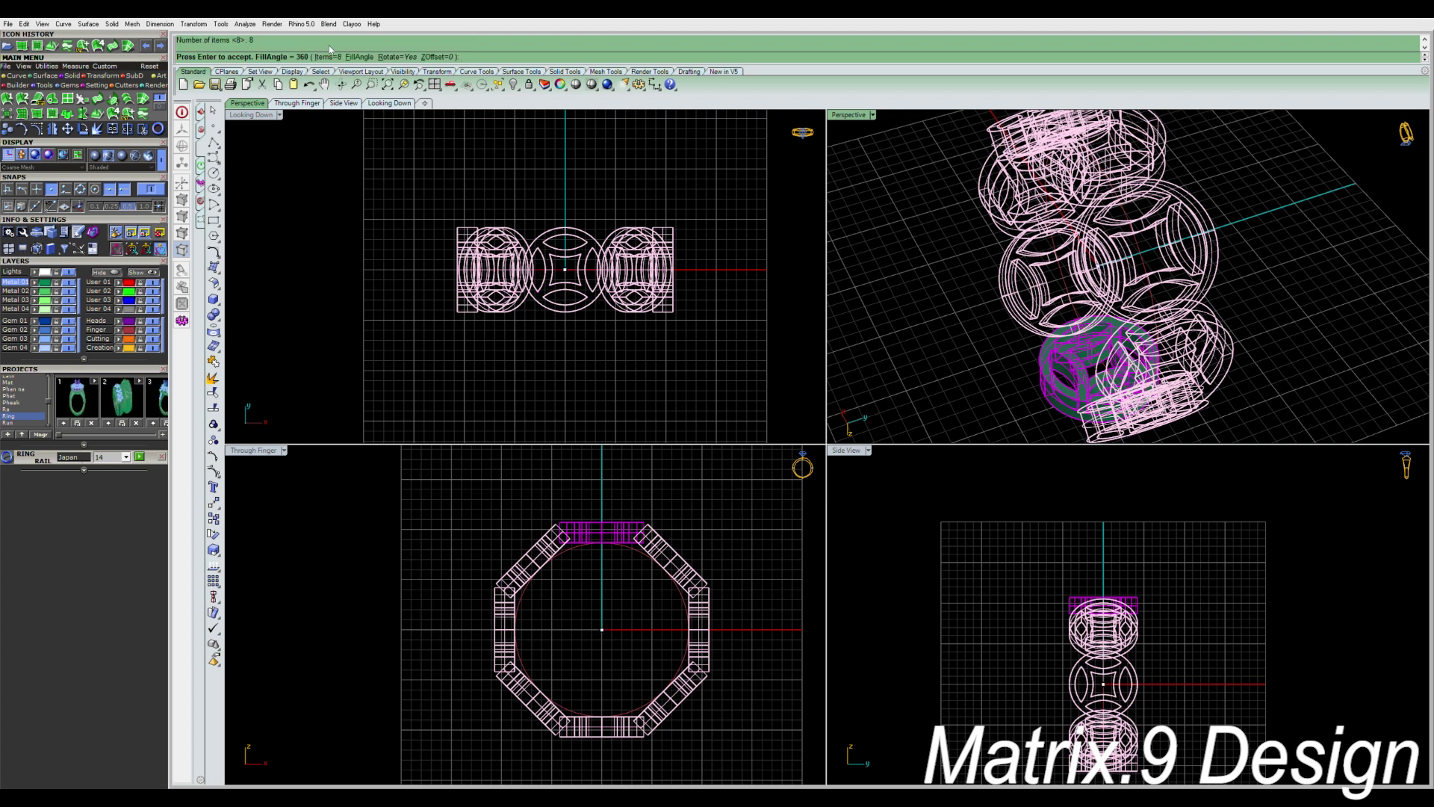
left_click(331, 57)
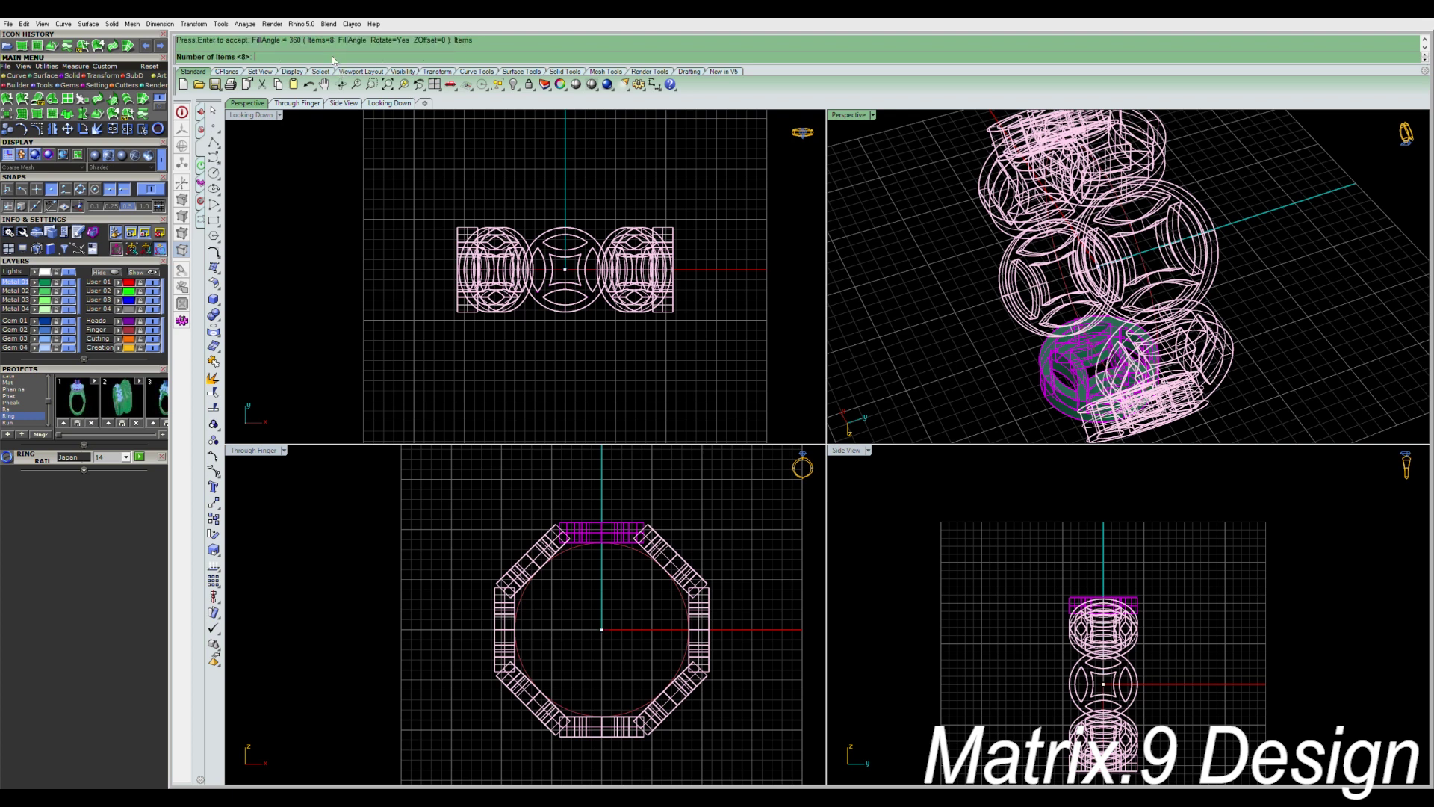
type("9")
key("Return")
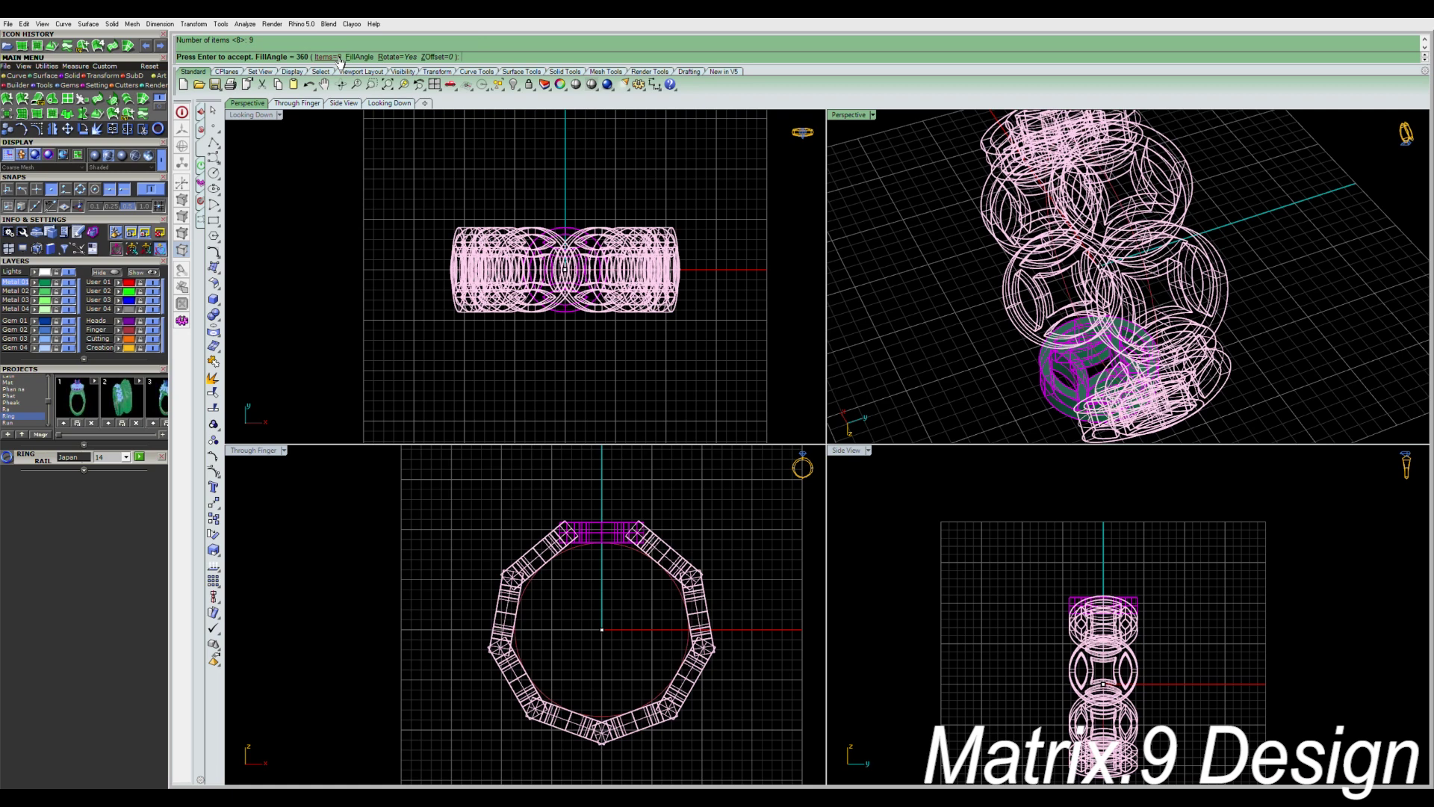
Set the polar array to 10 items, accept it and inspect the resulting ring of discs.
right_click_drag(1280, 307, 1154, 325)
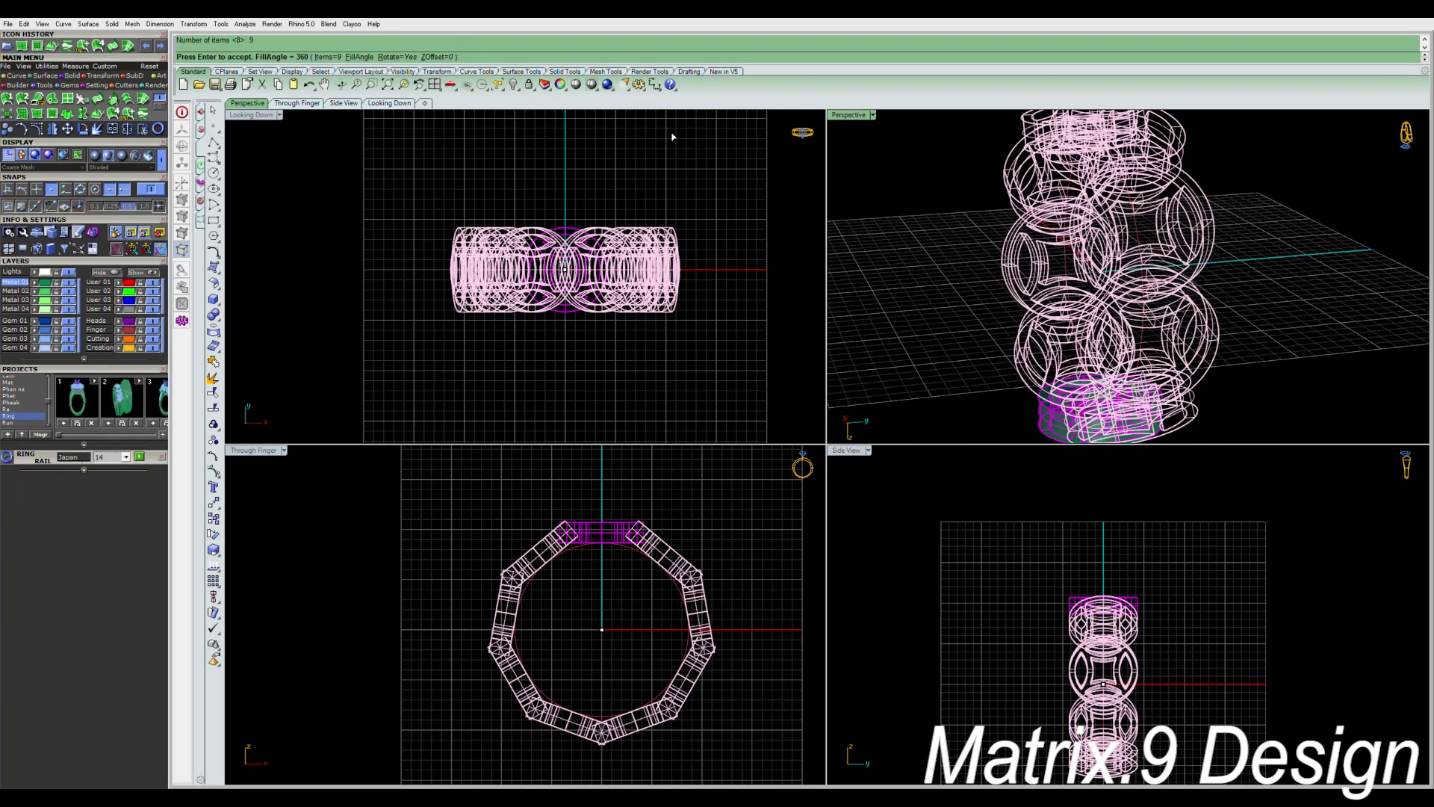
left_click(326, 58)
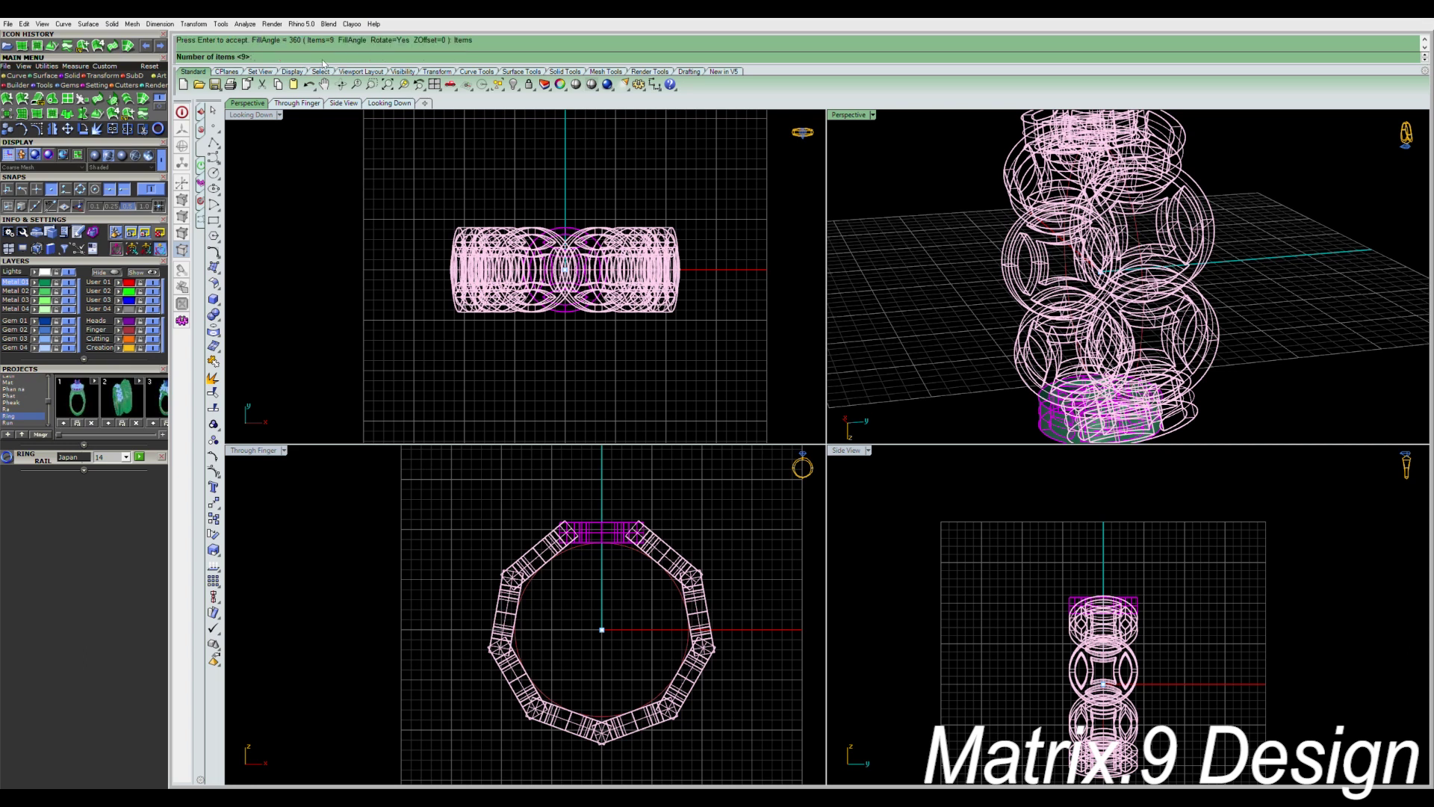
type("10")
key("Return")
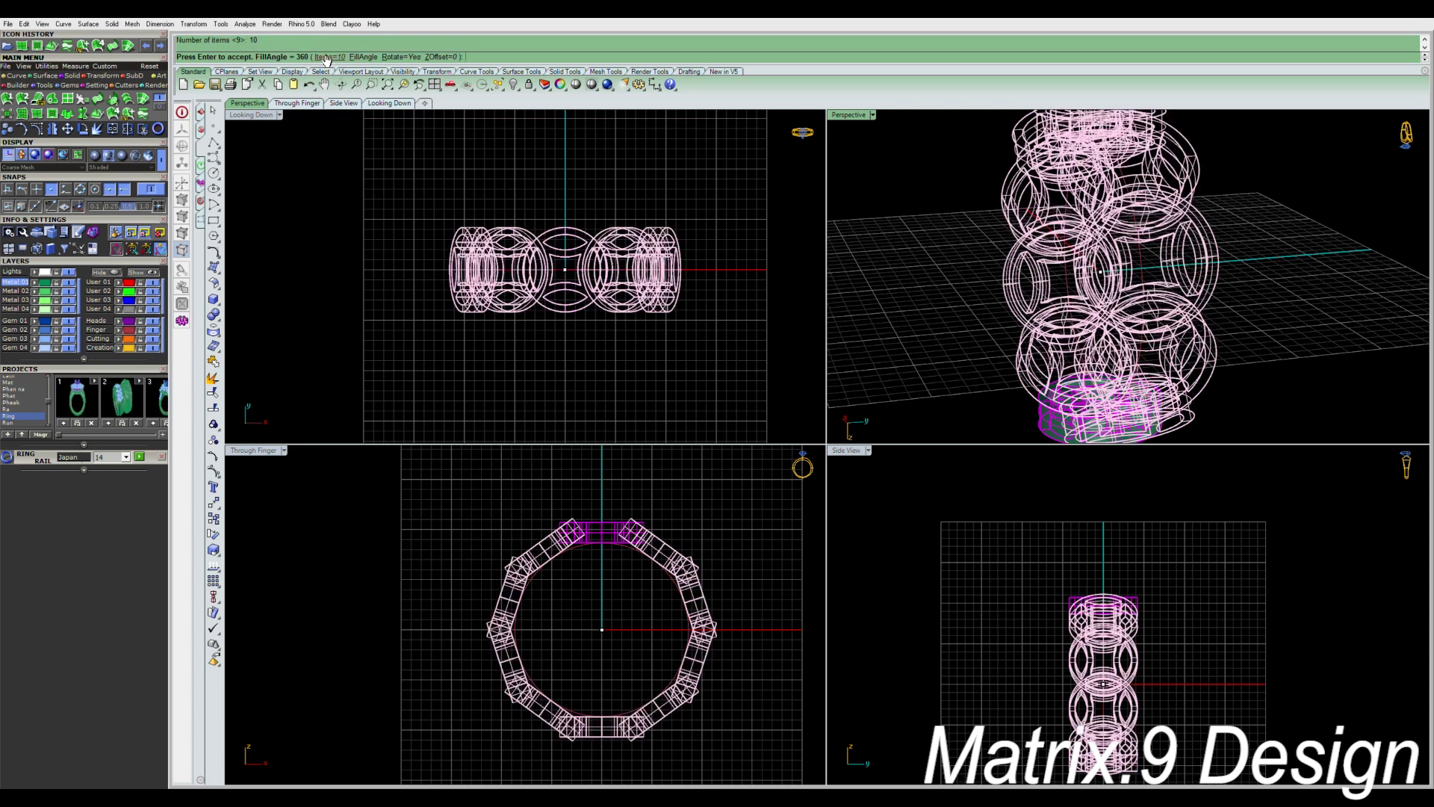
key("Return")
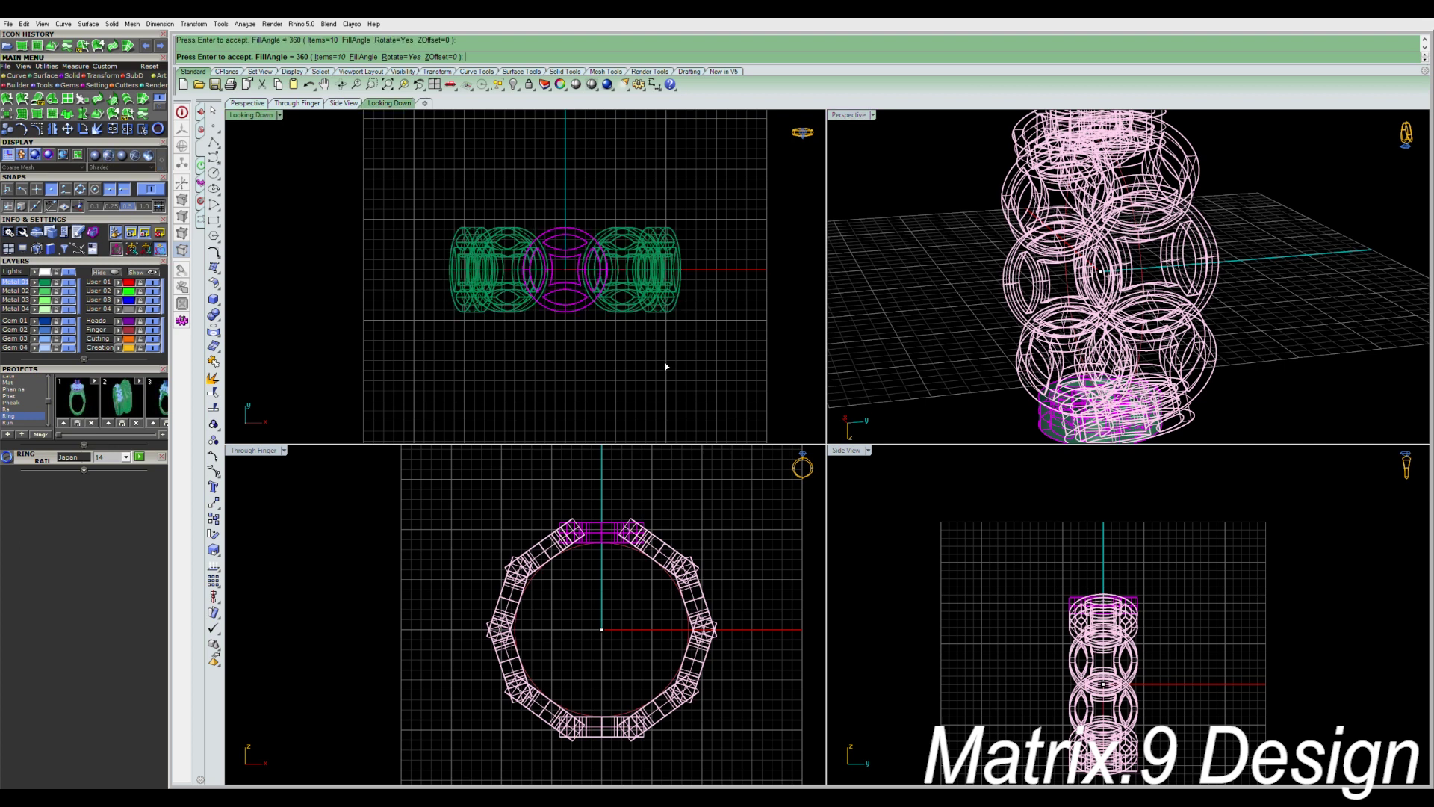
scroll(1126, 344, "up", 2)
right_click_drag(1127, 344, 882, 388)
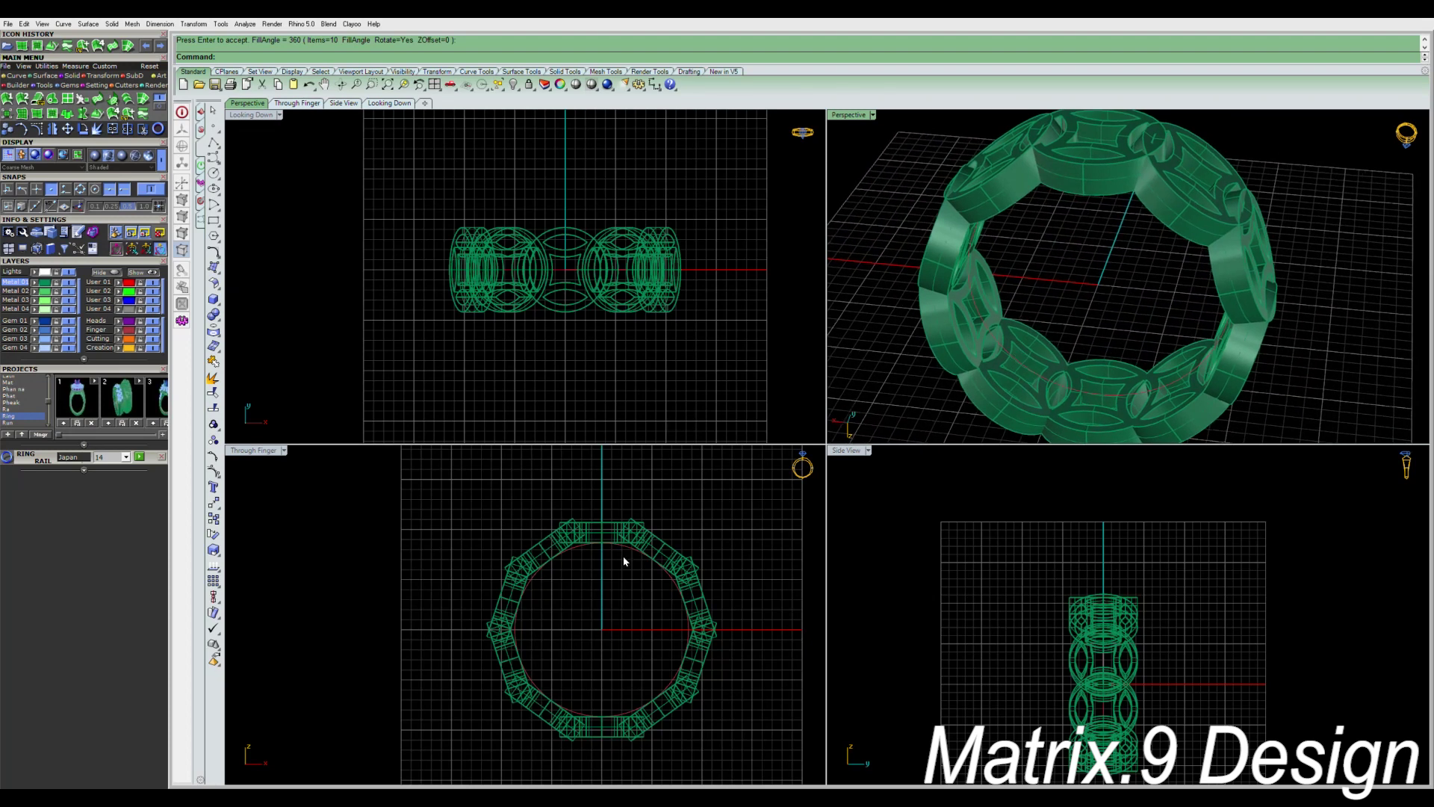
Delete all the arrayed disc copies, keeping only the original disc on top of the finger-size circle.
scroll(625, 560, "up", 3)
left_click(702, 542)
scroll(692, 536, "down", 3)
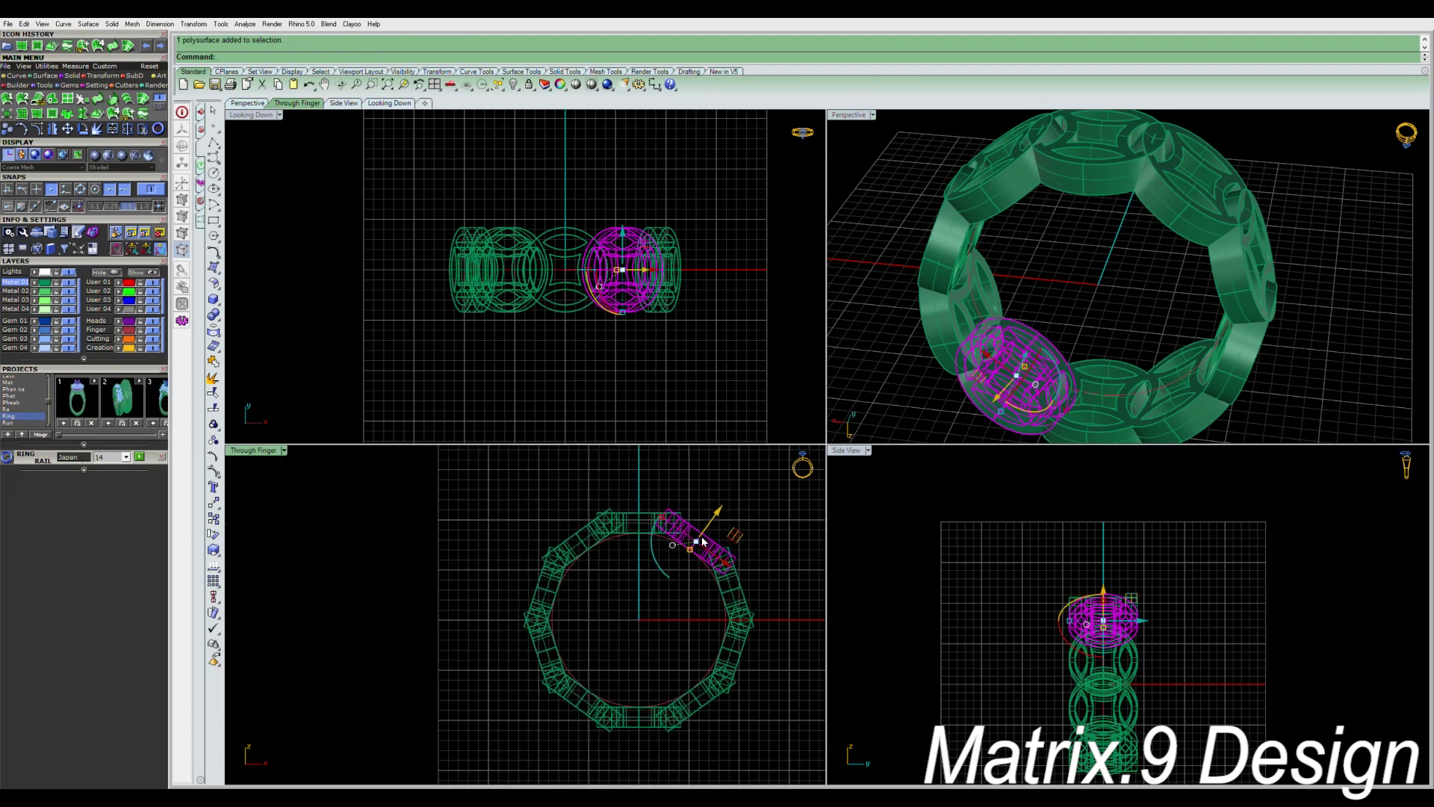
key("Escape")
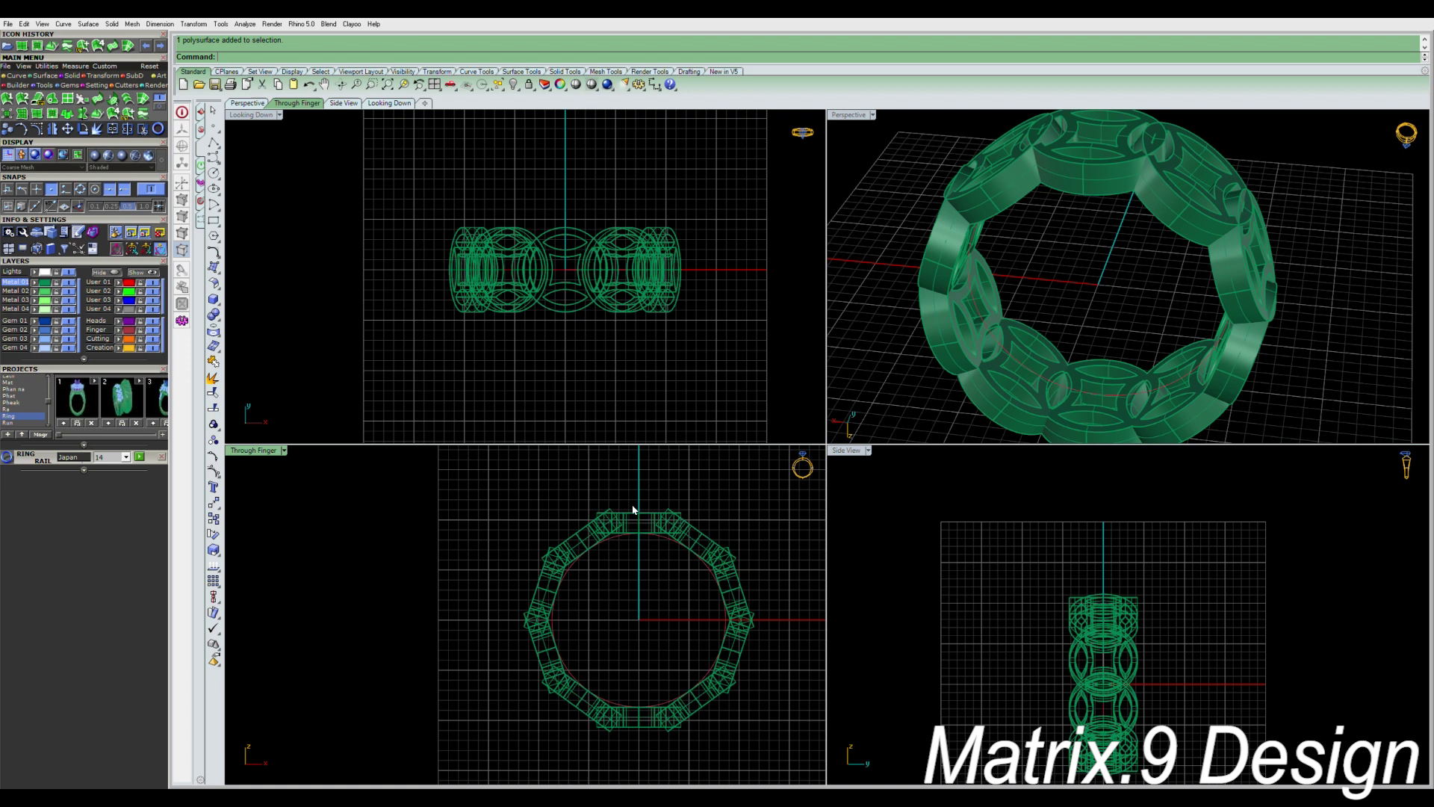
left_click_drag(634, 487, 781, 769)
key("Delete")
left_click_drag(434, 453, 629, 764)
key("Delete")
left_click_drag(435, 649, 704, 753)
key("Delete")
Enclose the disc in a bounding-box edit cage with 4 control points in X, Y and Z.
scroll(638, 508, "up", 5)
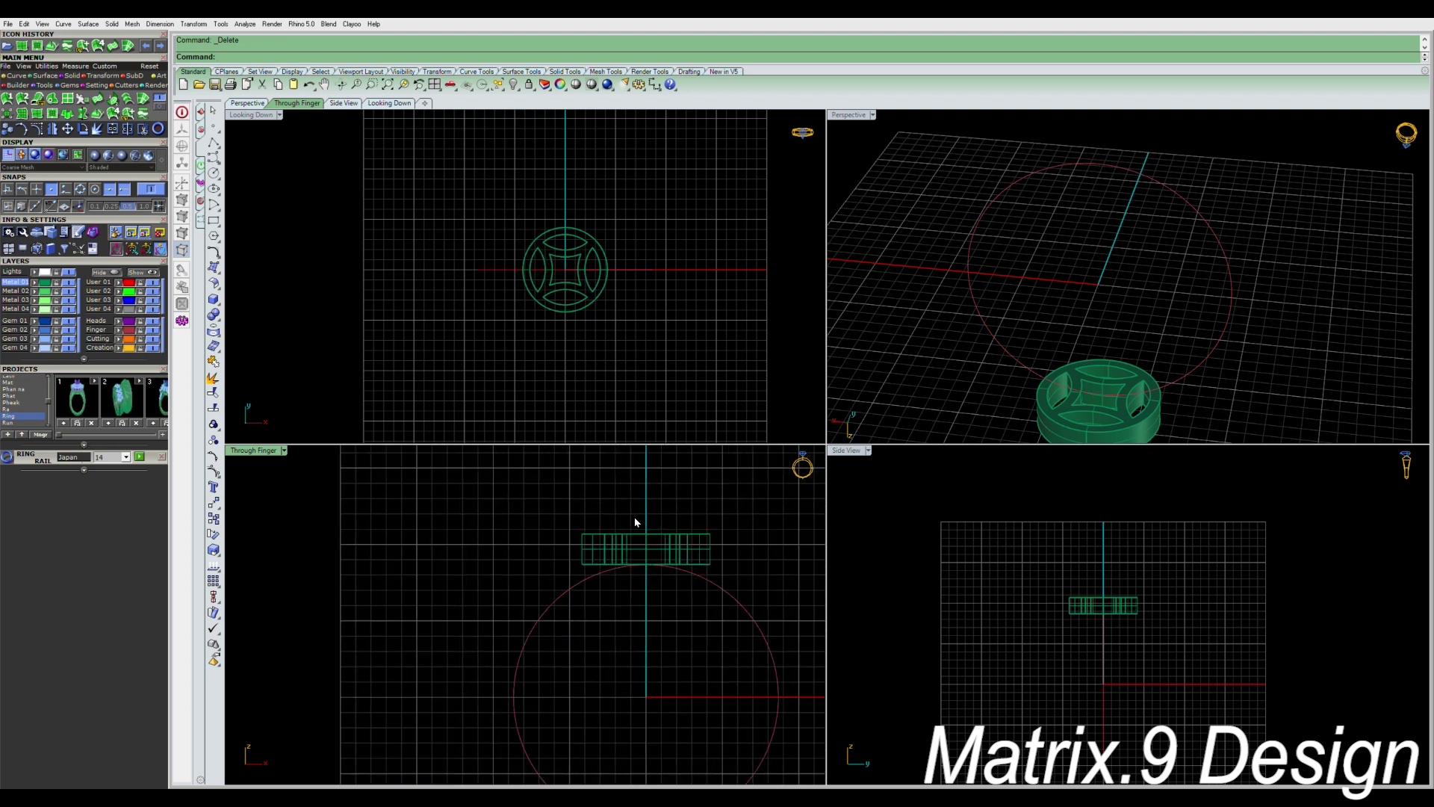
right_click_drag(700, 551, 615, 517)
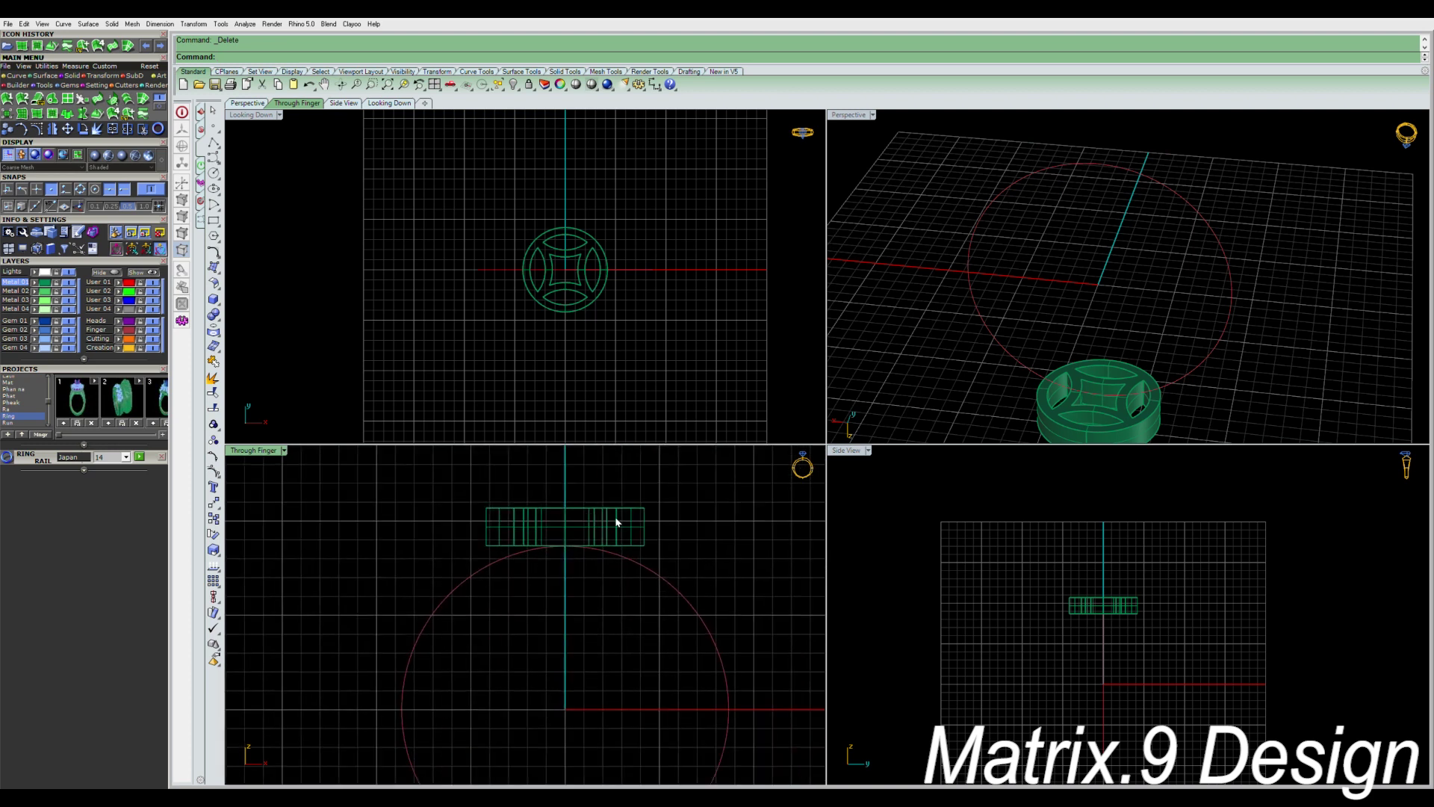
left_click(615, 516)
right_click(615, 517)
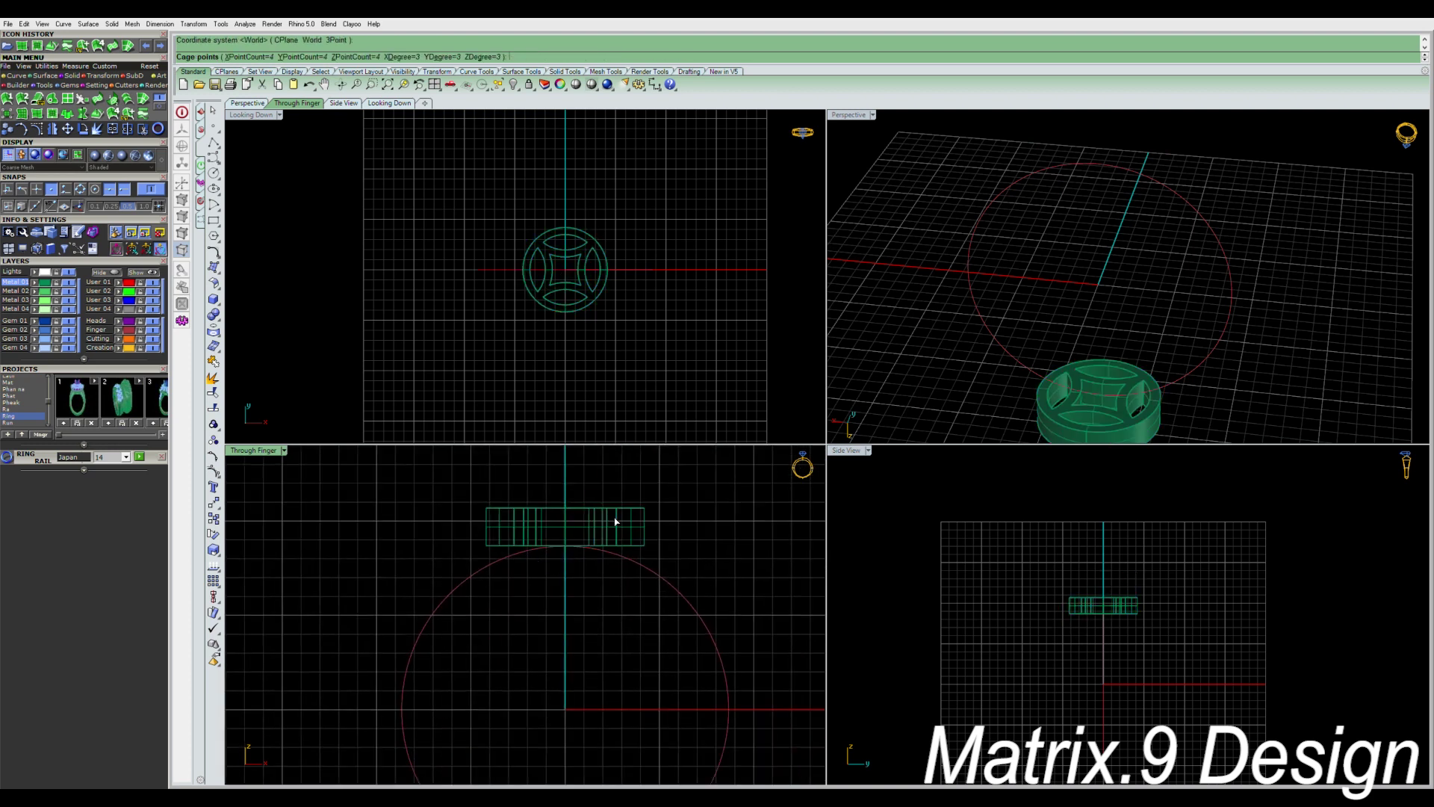
Nudge both outer columns of cage points downward in the front view to bend the disc's ends toward the finger circle.
left_click_drag(464, 487, 500, 570)
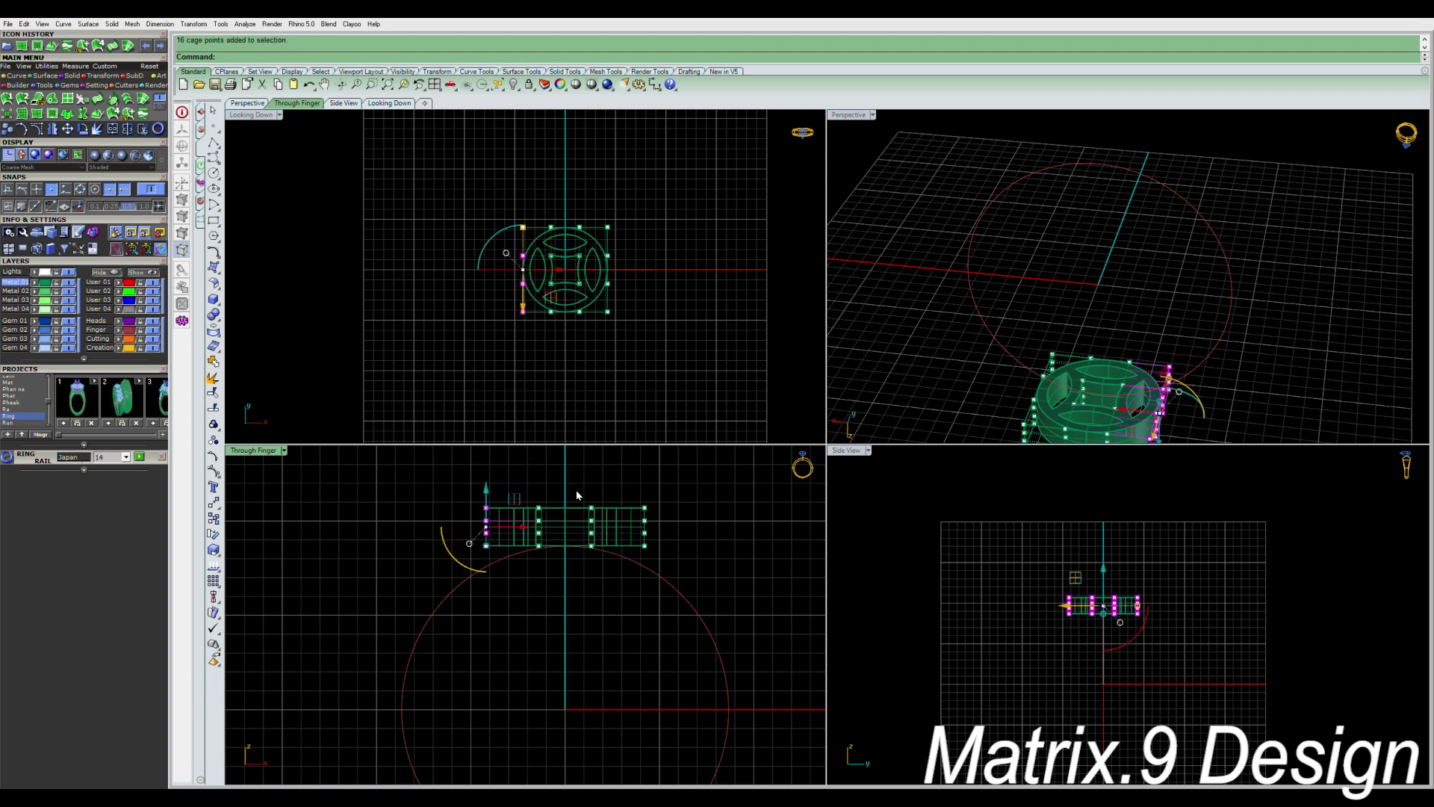
left_click_drag(624, 493, 674, 575, "shift")
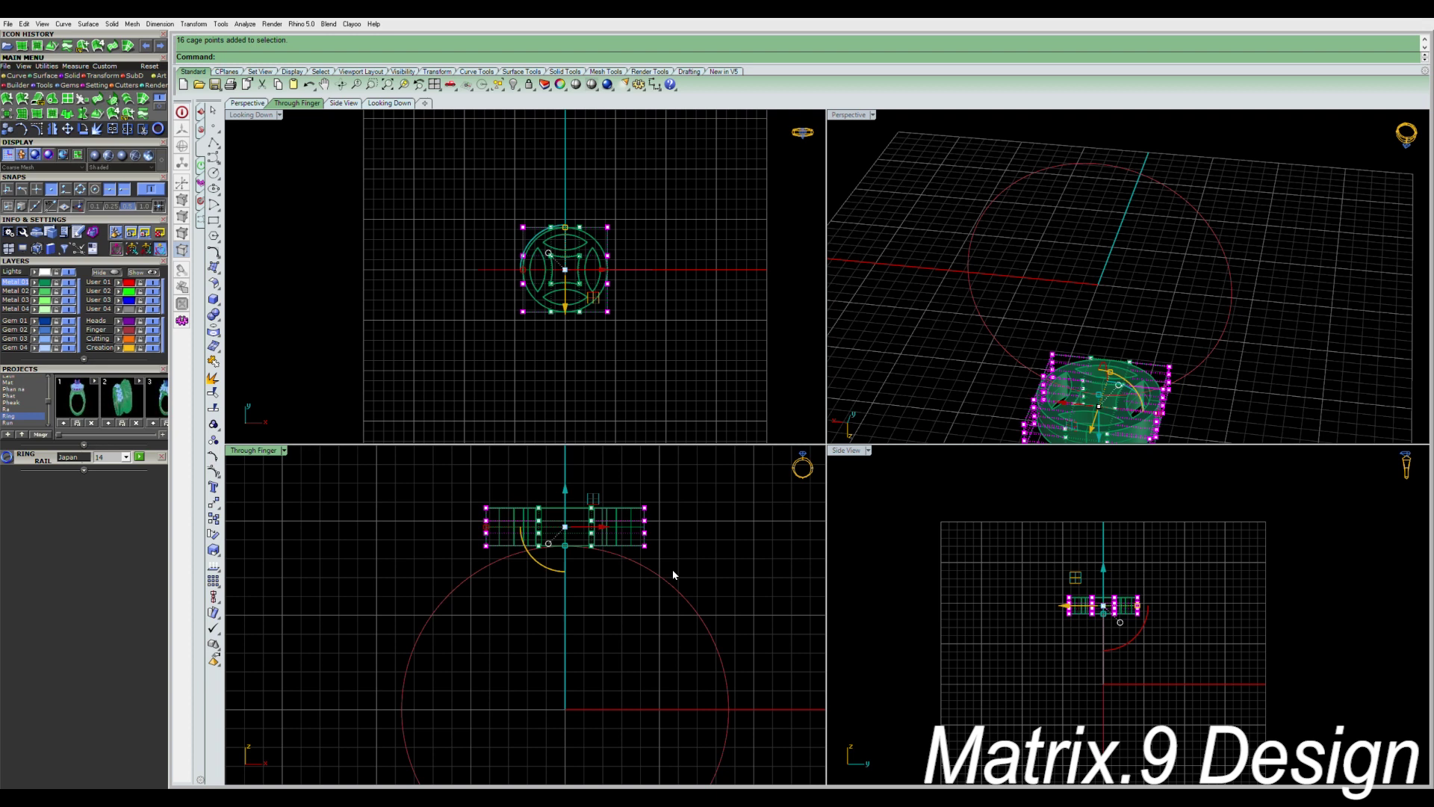
key("alt+Down")
key("alt+Down")
key("alt+Down")
key("alt+Down")
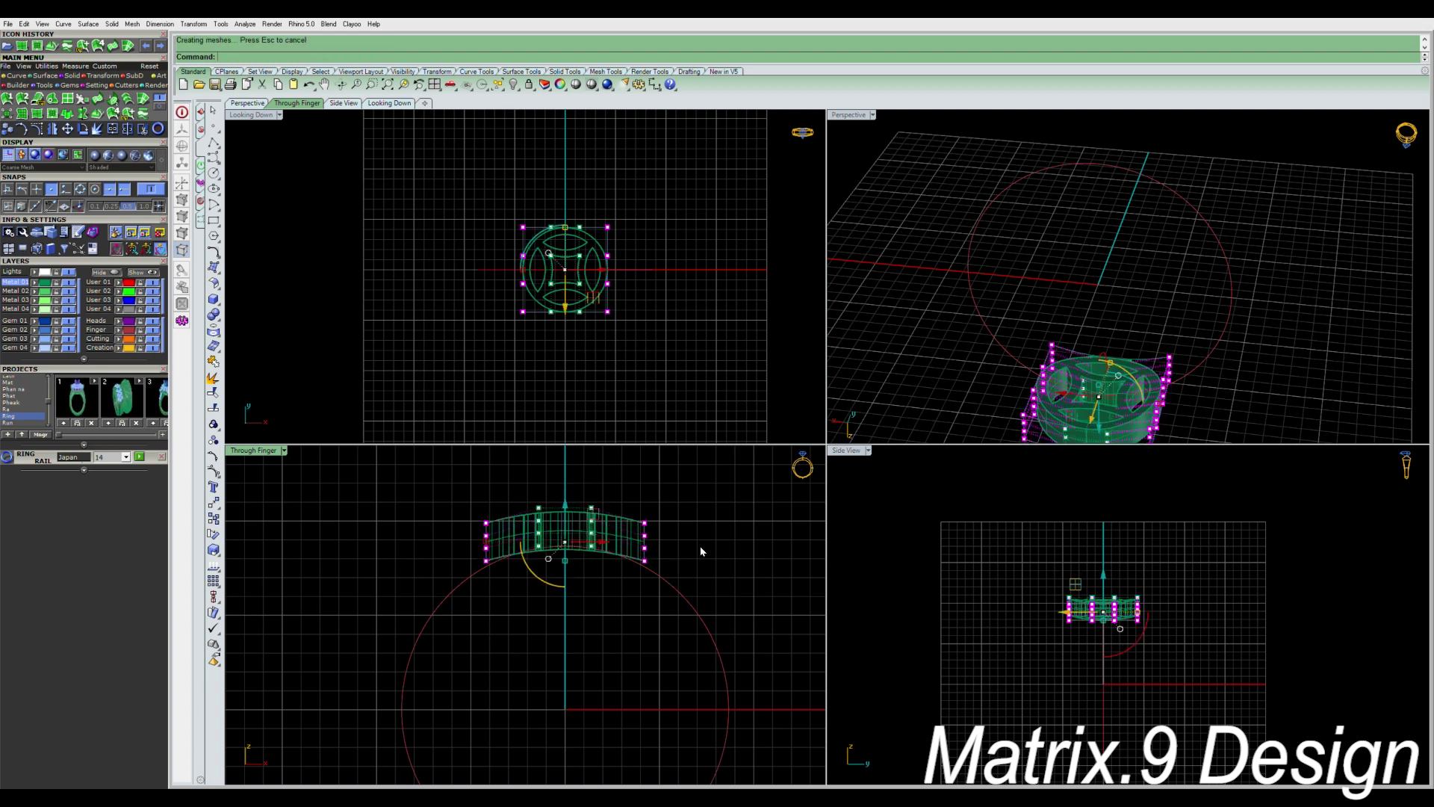
Nudge the two middle columns of cage points upward to arch the disc along the finger circle.
key("Escape")
left_click_drag(509, 484, 602, 570)
key("alt+Up")
key("alt+Up")
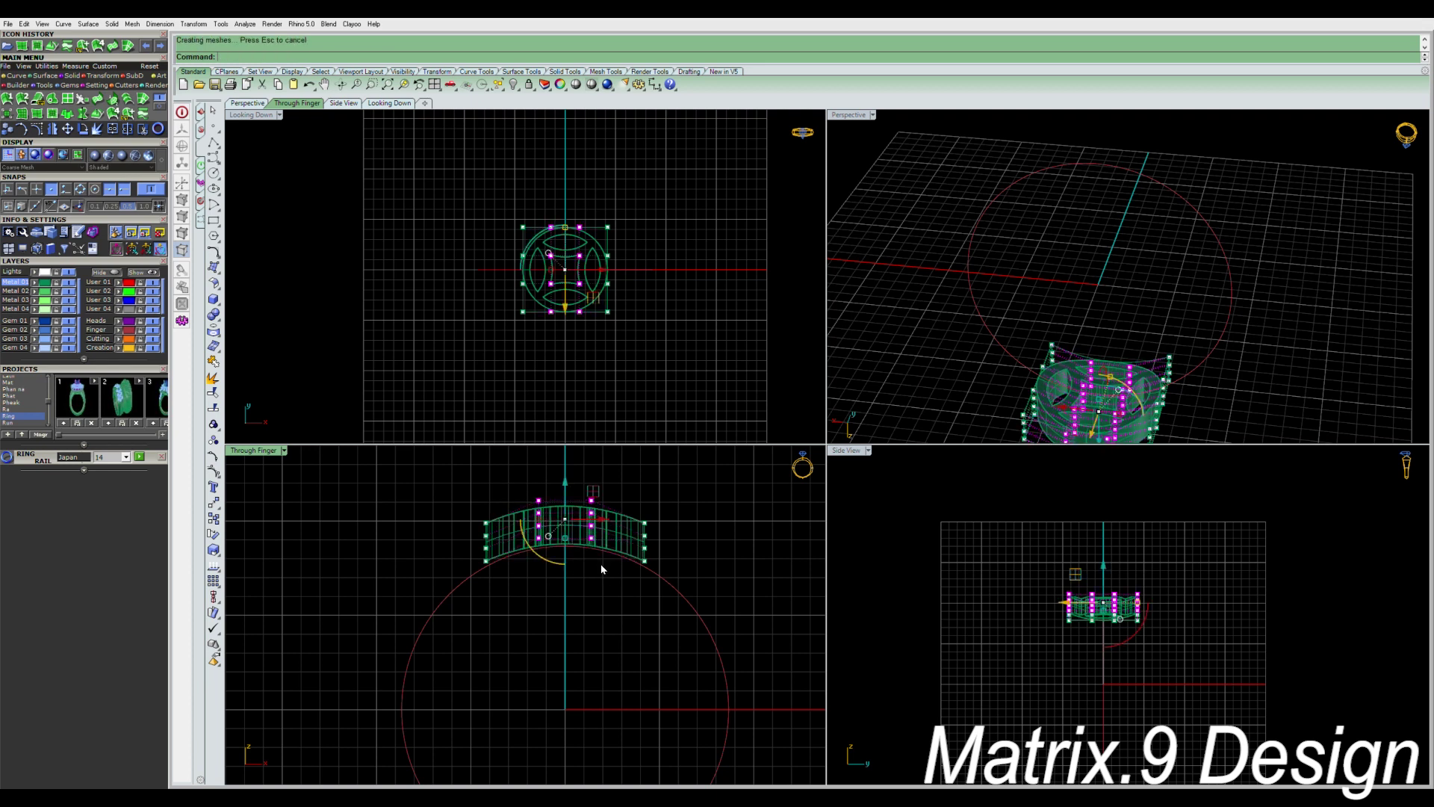
Tilt the right-hand end column of cage points so the disc's end face points radially to the finger circle.
left_click(586, 631)
scroll(650, 567, "up", 6)
right_click_drag(621, 498, 638, 570)
left_click_drag(636, 536, 668, 562)
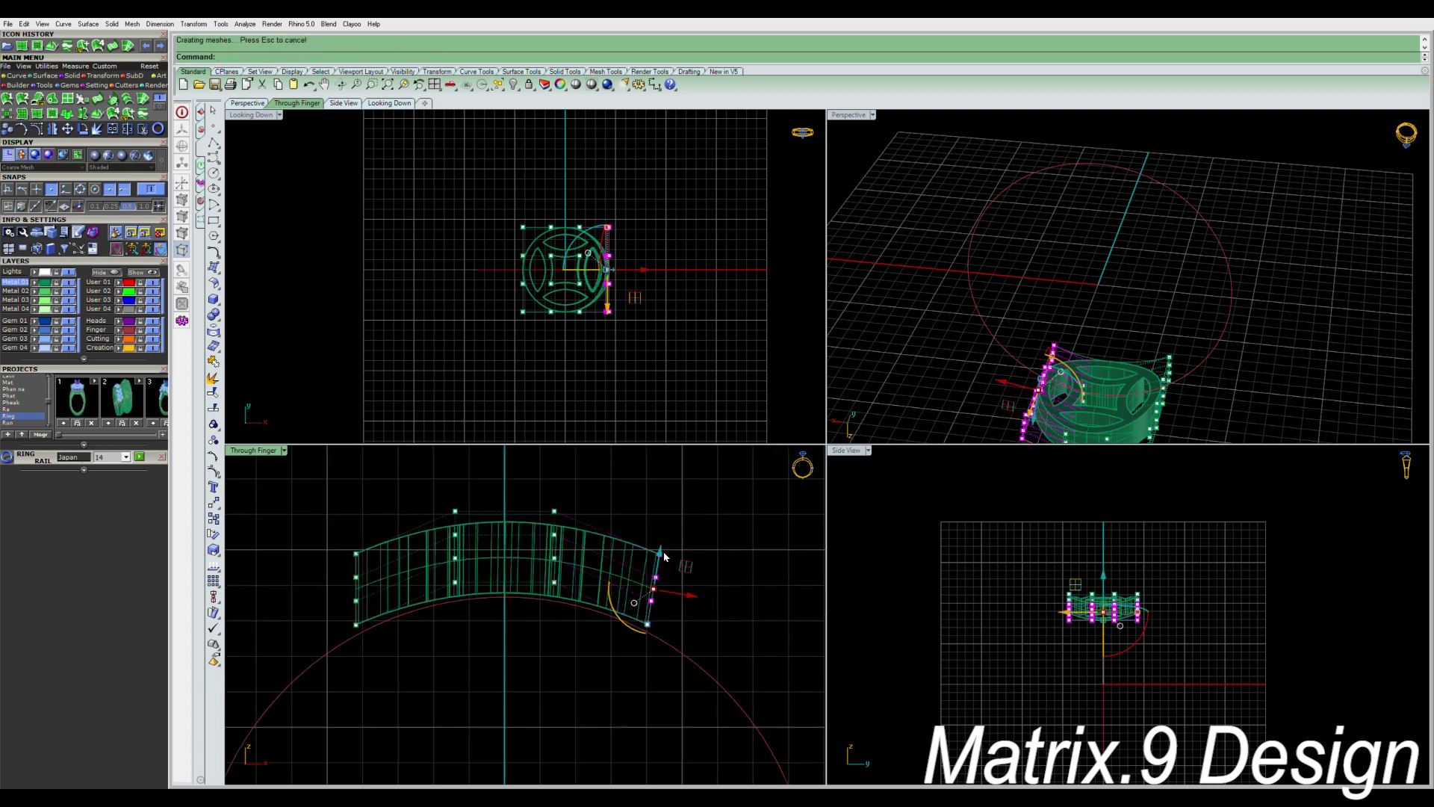
key("Escape")
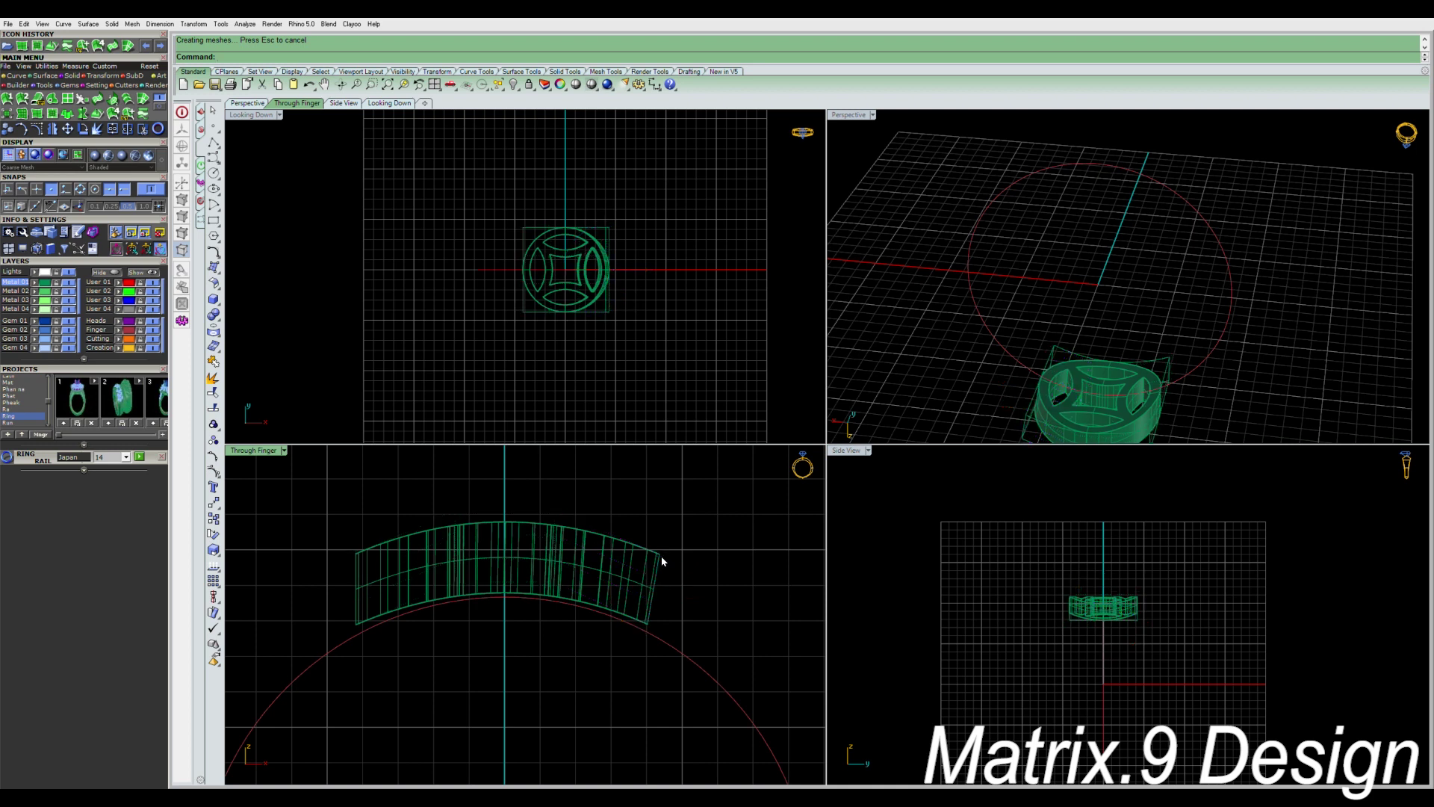
Nudge the bent disc downward by 0.1 in the front view so its underside meets the finger circle.
left_click(649, 618)
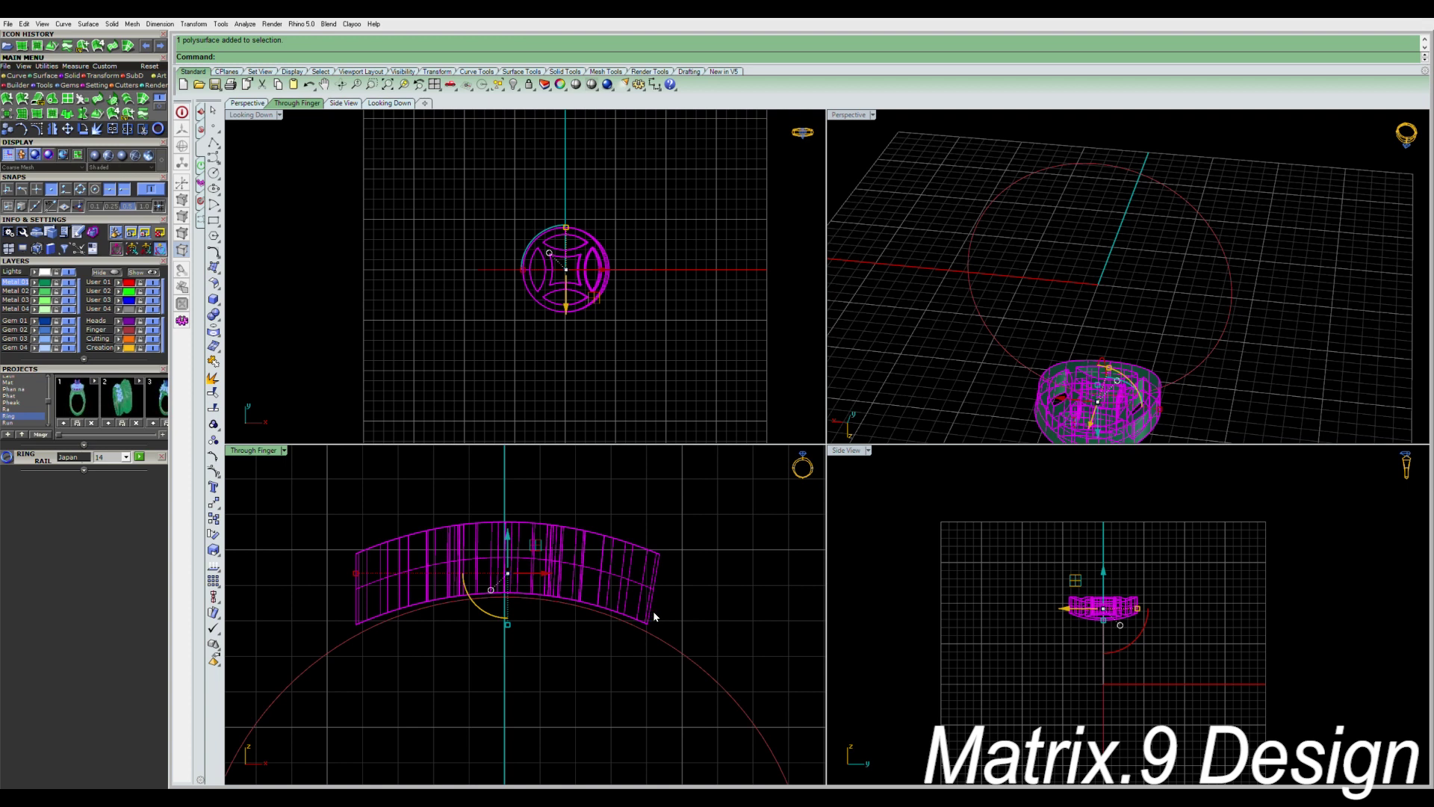
key("alt+Down")
key("alt+Down")
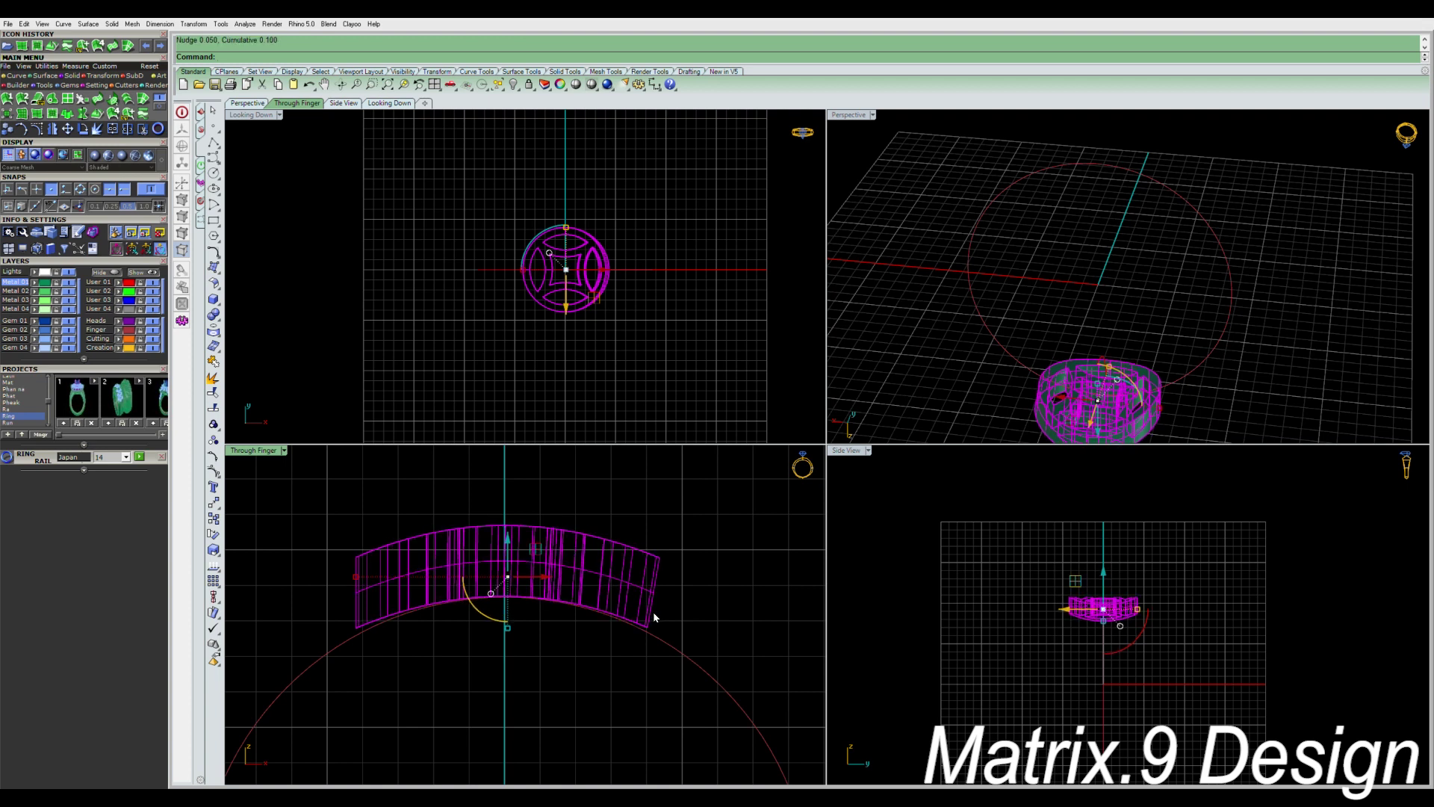
key("Escape")
Nudge the right-hand end column of cage points slightly downward and delete the edit cage.
left_click_drag(618, 490, 681, 653)
key("alt+Down")
key("alt+Down")
key("Escape")
key("Escape")
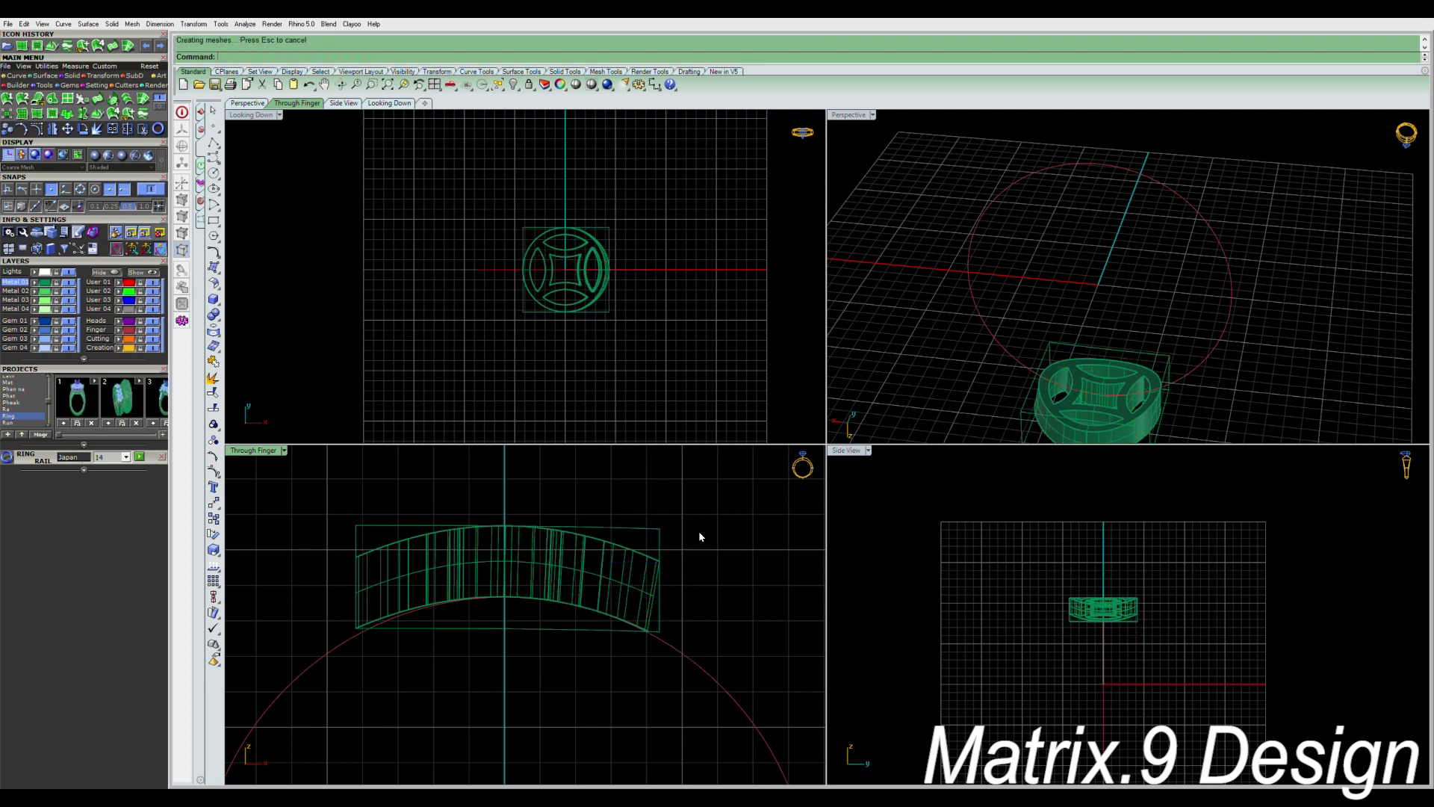
left_click(660, 532)
key("Delete")
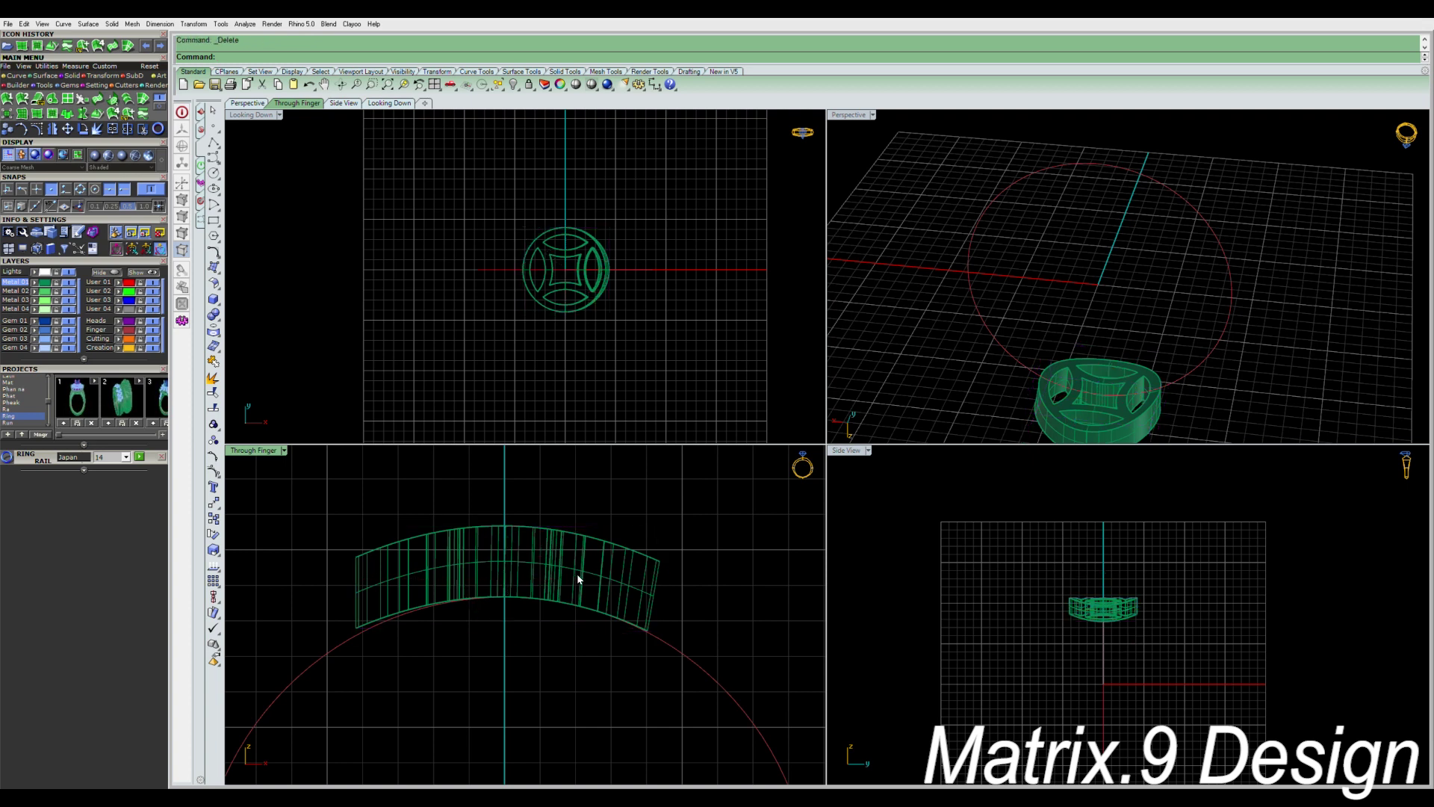
Draw a vertical line from the origin (0) through the disc's middle and split the disc in half with it.
scroll(579, 579, "down", 4)
type("line")
key("Return")
type("0")
key("Return")
left_click(611, 537)
right_click(611, 538)
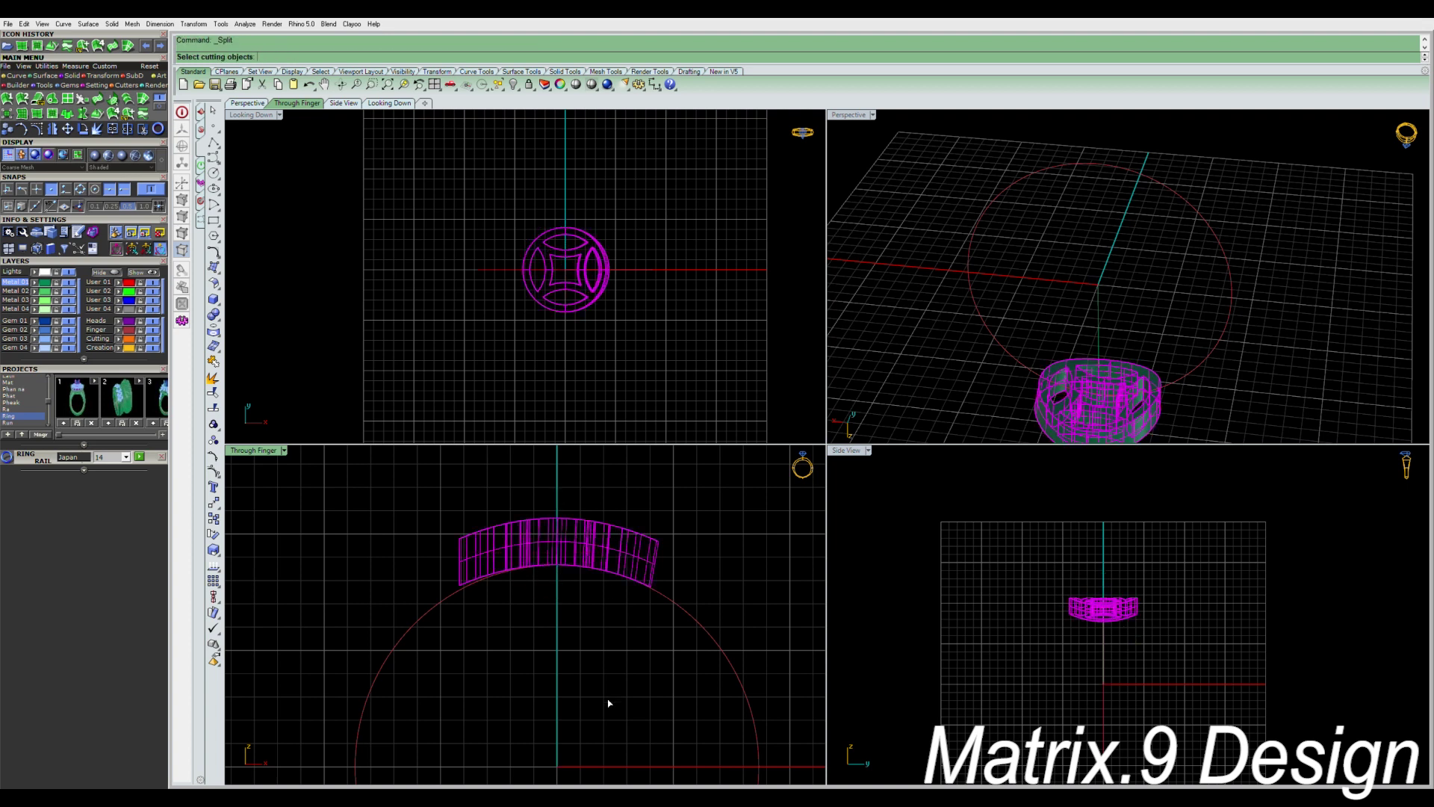
left_click(557, 650)
right_click(662, 593)
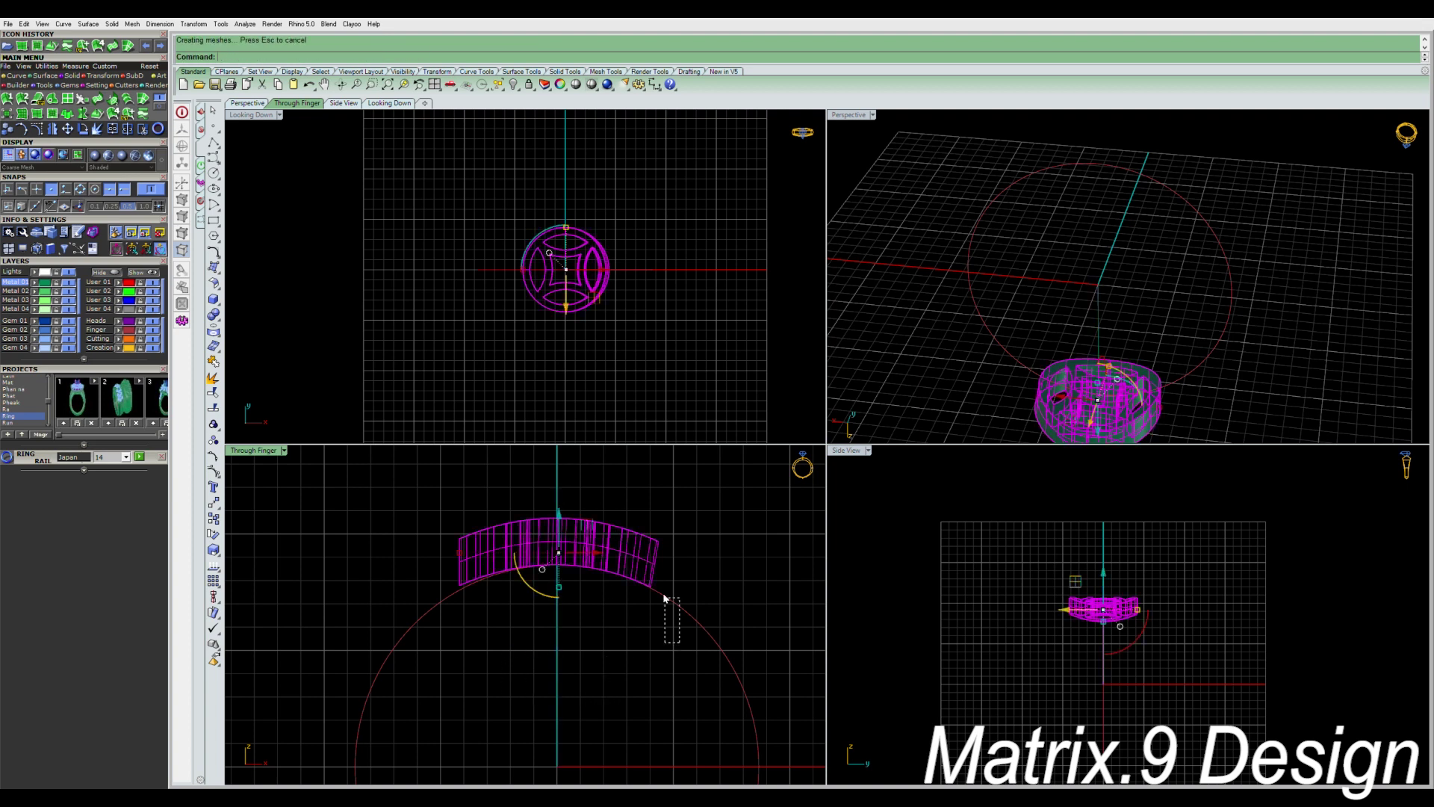
Delete the disc's left half and mirror the tilted right half across the vertical centre axis.
key("Delete")
left_click(639, 536)
right_click(638, 538)
Explode both disc halves into separate surfaces.
left_click_drag(352, 475, 688, 627)
type("explode")
key("Return")
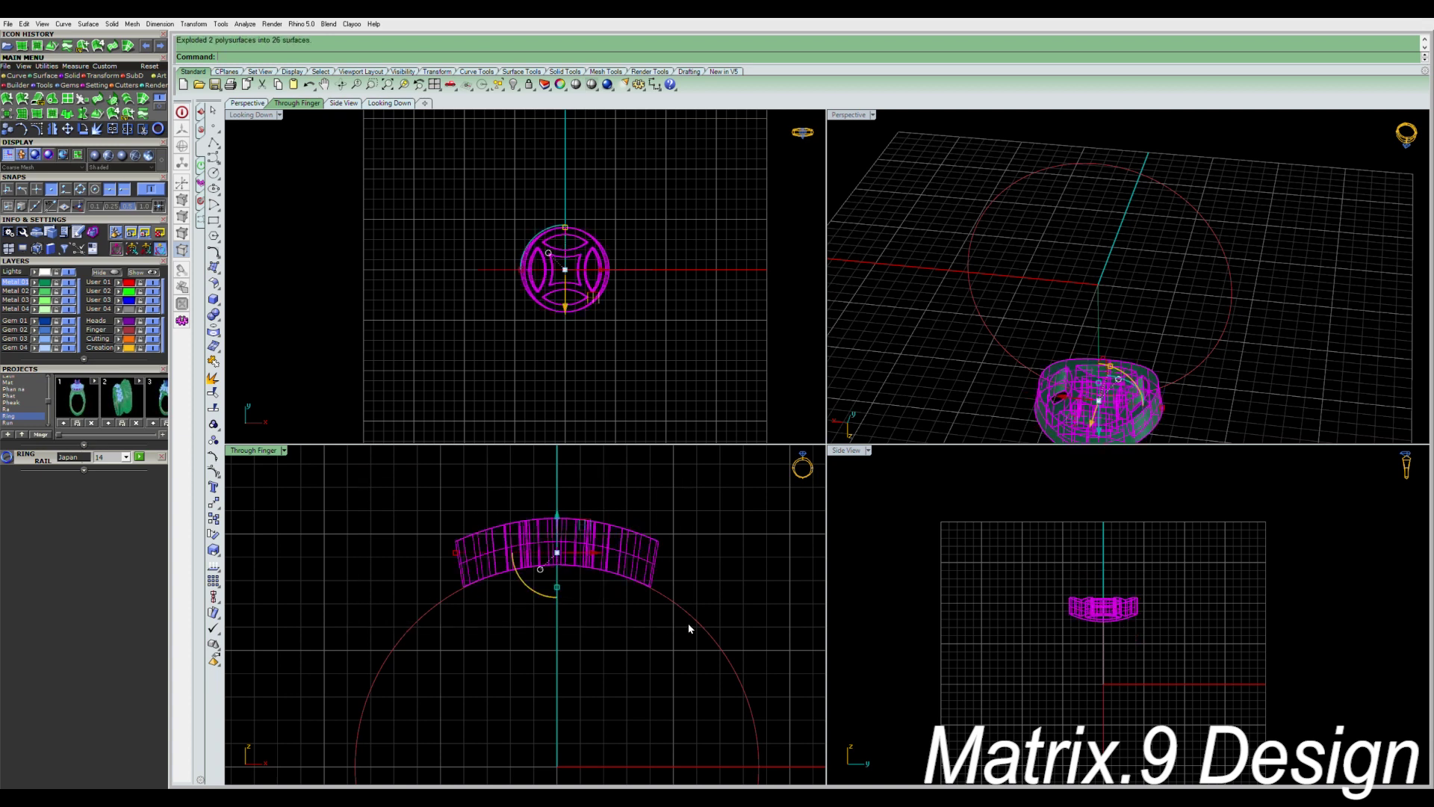
Try deleting a surface at the disc's lower edge in the side view and undo the deletion.
left_click(1010, 661)
scroll(1132, 606, "up", 4)
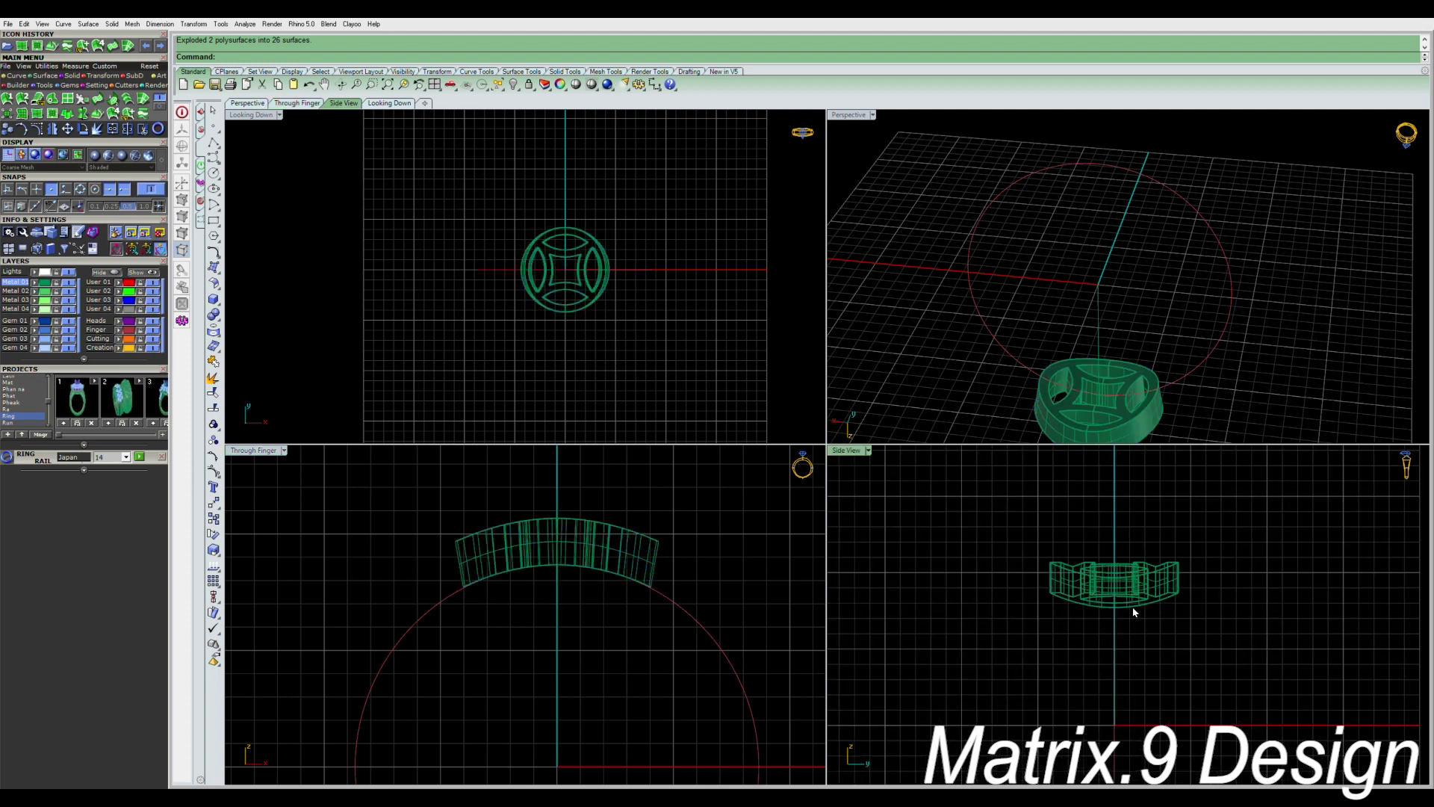
left_click(1132, 608)
key("Delete")
right_click_drag(1050, 384, 1152, 410)
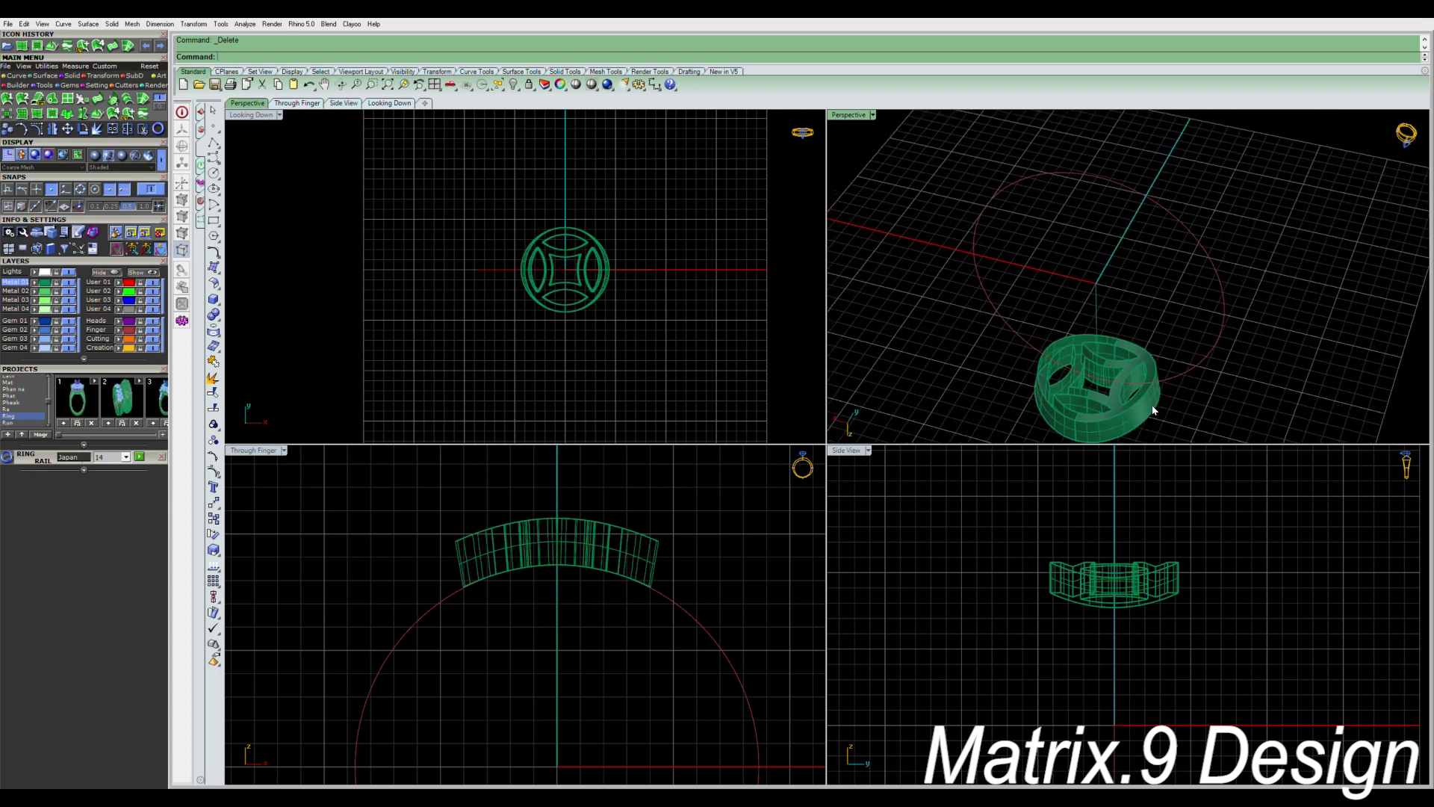
key("ctrl+z")
Join all the exploded surfaces of both halves into a single polysurface and select it to check the join.
left_click(579, 614)
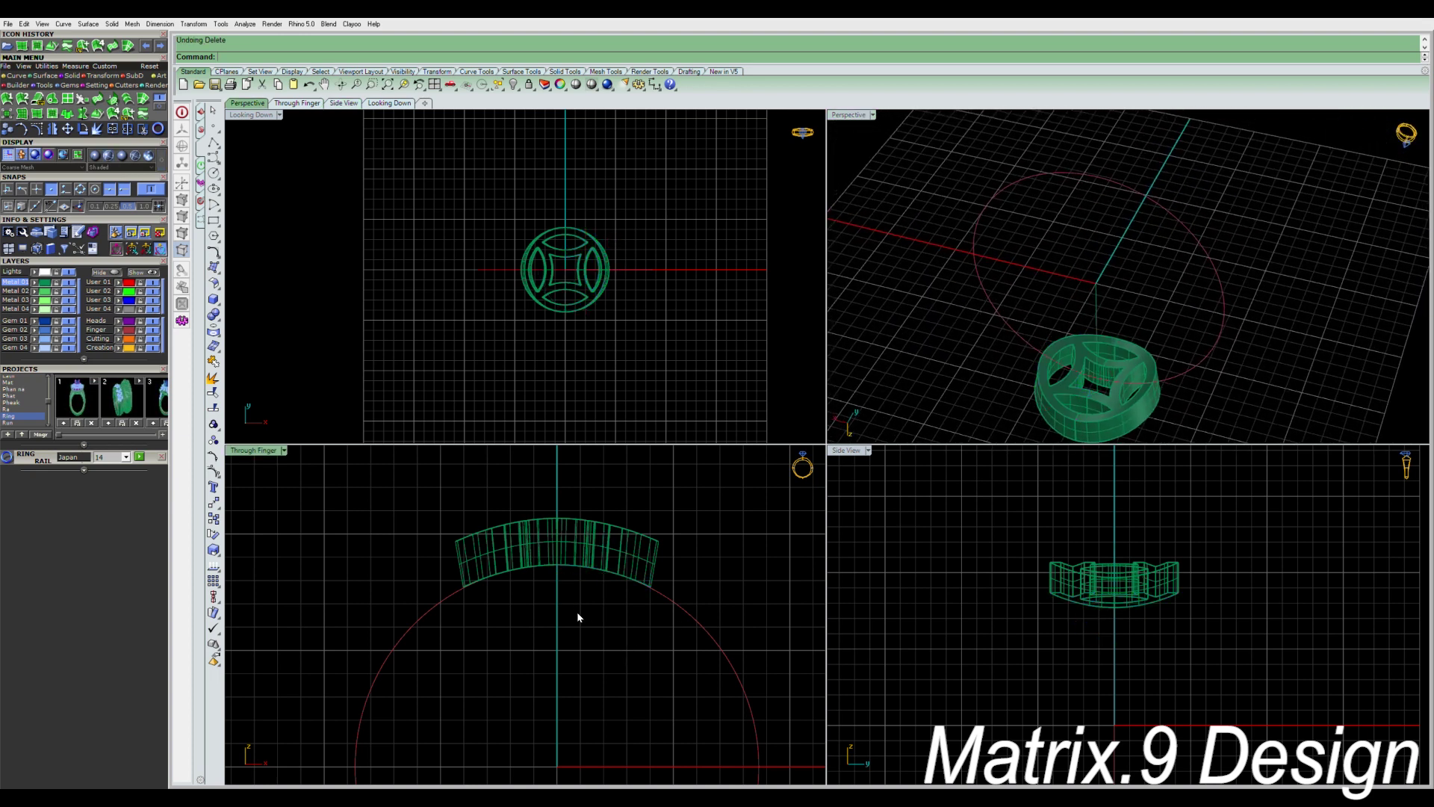
left_click_drag(363, 469, 762, 637)
key("ctrl+j")
left_click(732, 620)
left_click(638, 572)
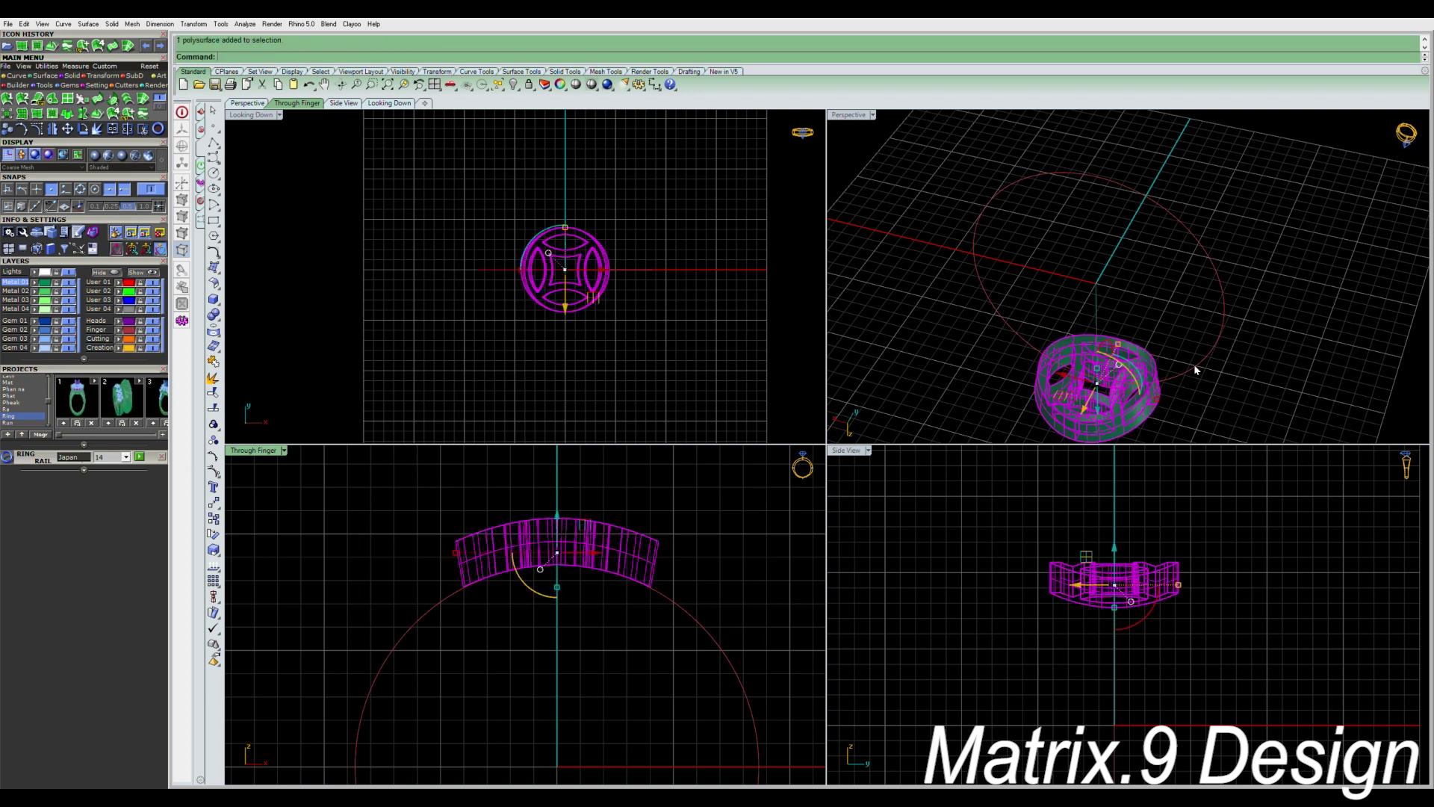
left_click(940, 334)
left_click(1092, 410)
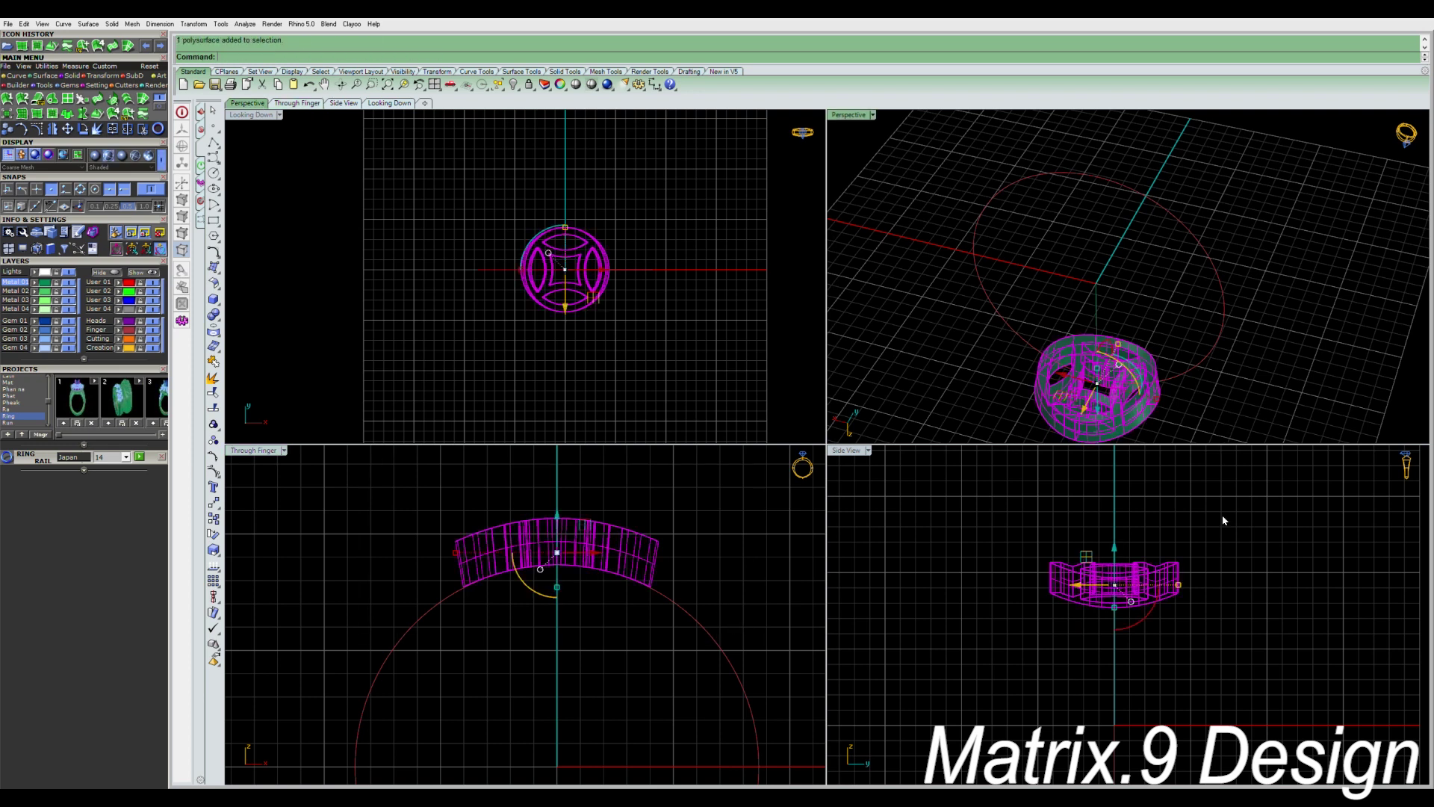
Enclose the joined disc in an edit cage with 4 control points per direction, using the Global region.
left_click(1186, 603)
scroll(1134, 590, "up", 3)
right_click_drag(1134, 590, 1096, 629)
left_click(1100, 600)
key("Return")
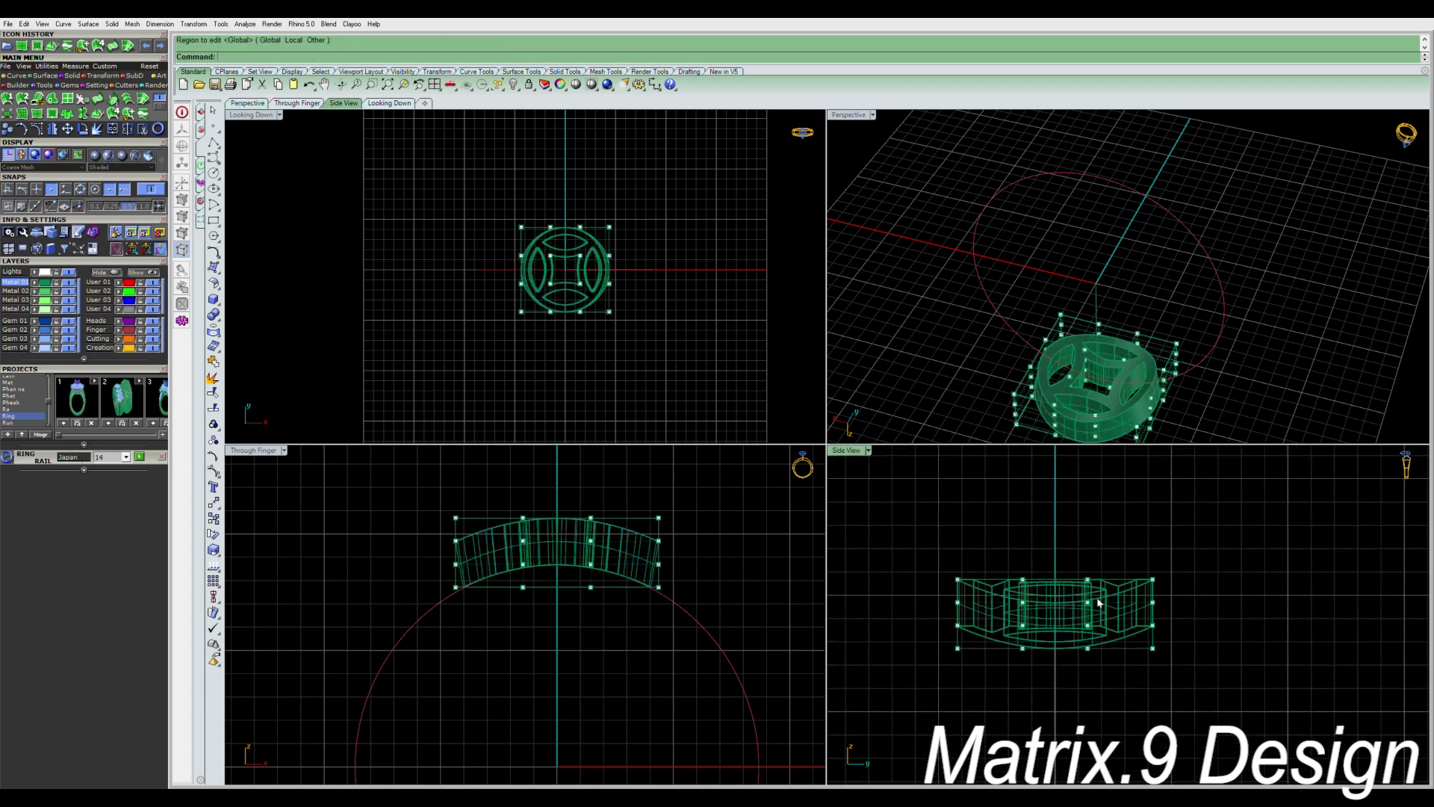
Nudge the two middle columns of cage points upward in the side view to dome the disc, and delete the cage.
left_click_drag(985, 542, 1109, 677)
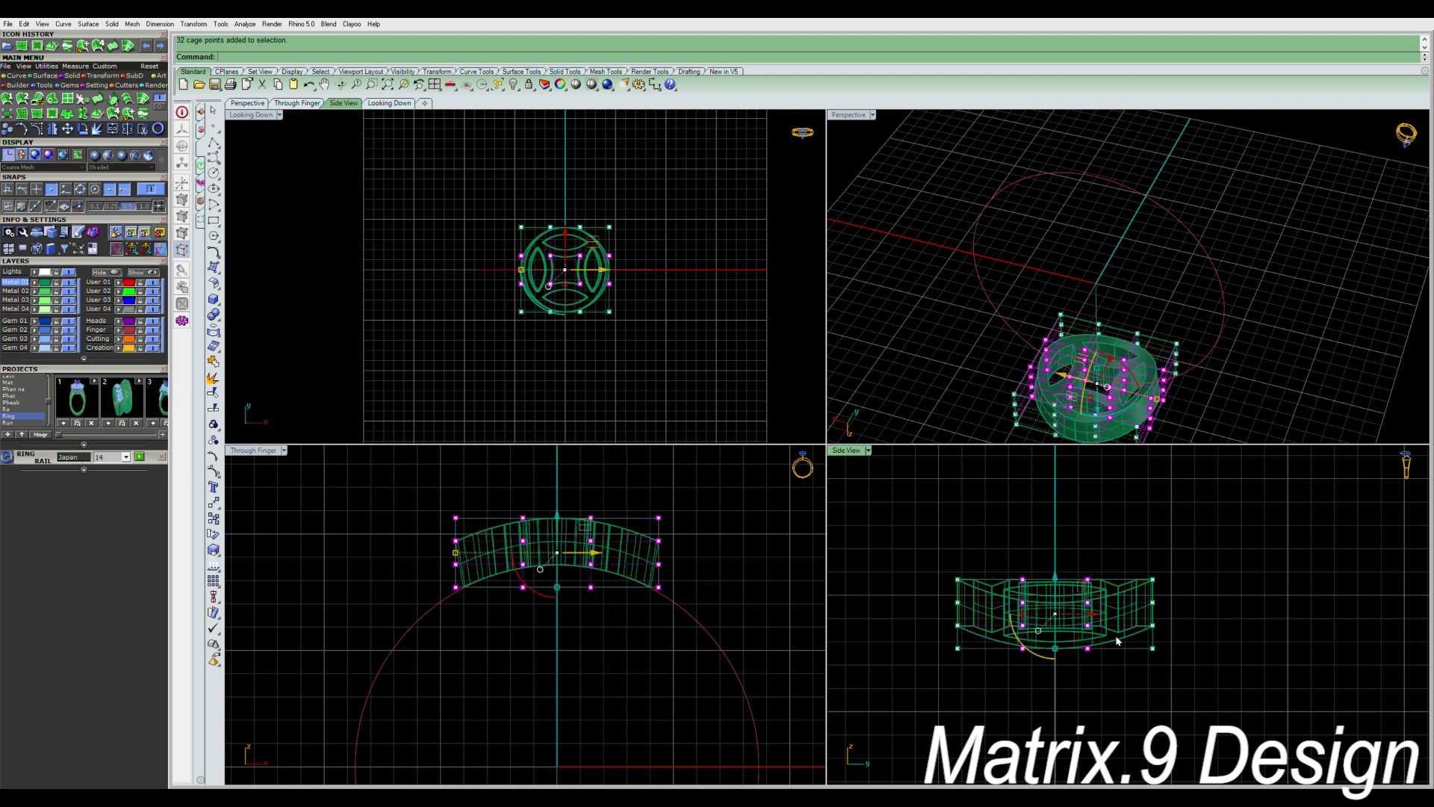
key("alt+Up")
key("alt+Up")
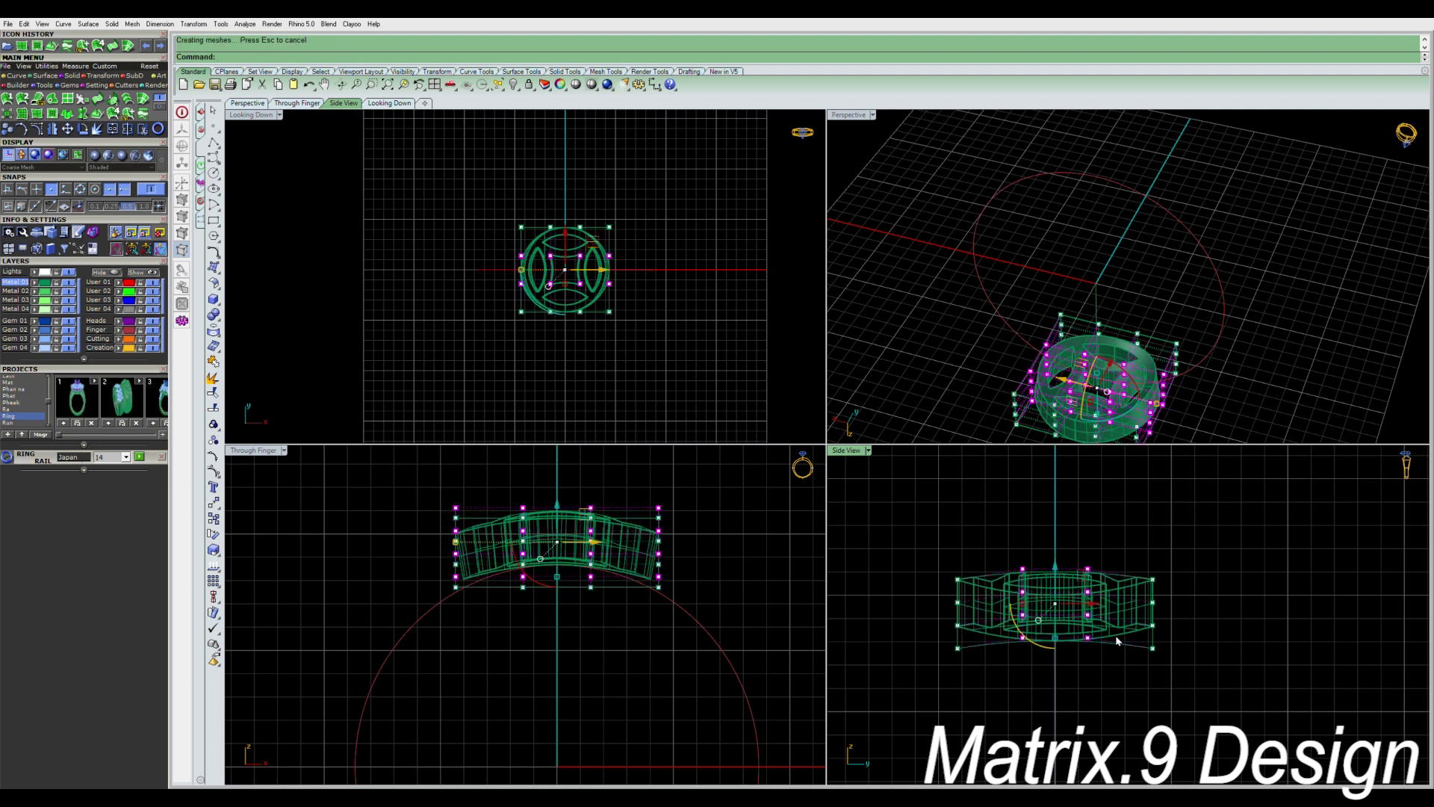
right_click_drag(1102, 341, 1203, 182)
scroll(1101, 154, "up", 7)
right_click_drag(1101, 154, 1256, 251)
key("Escape")
left_click(1264, 275)
key("Delete")
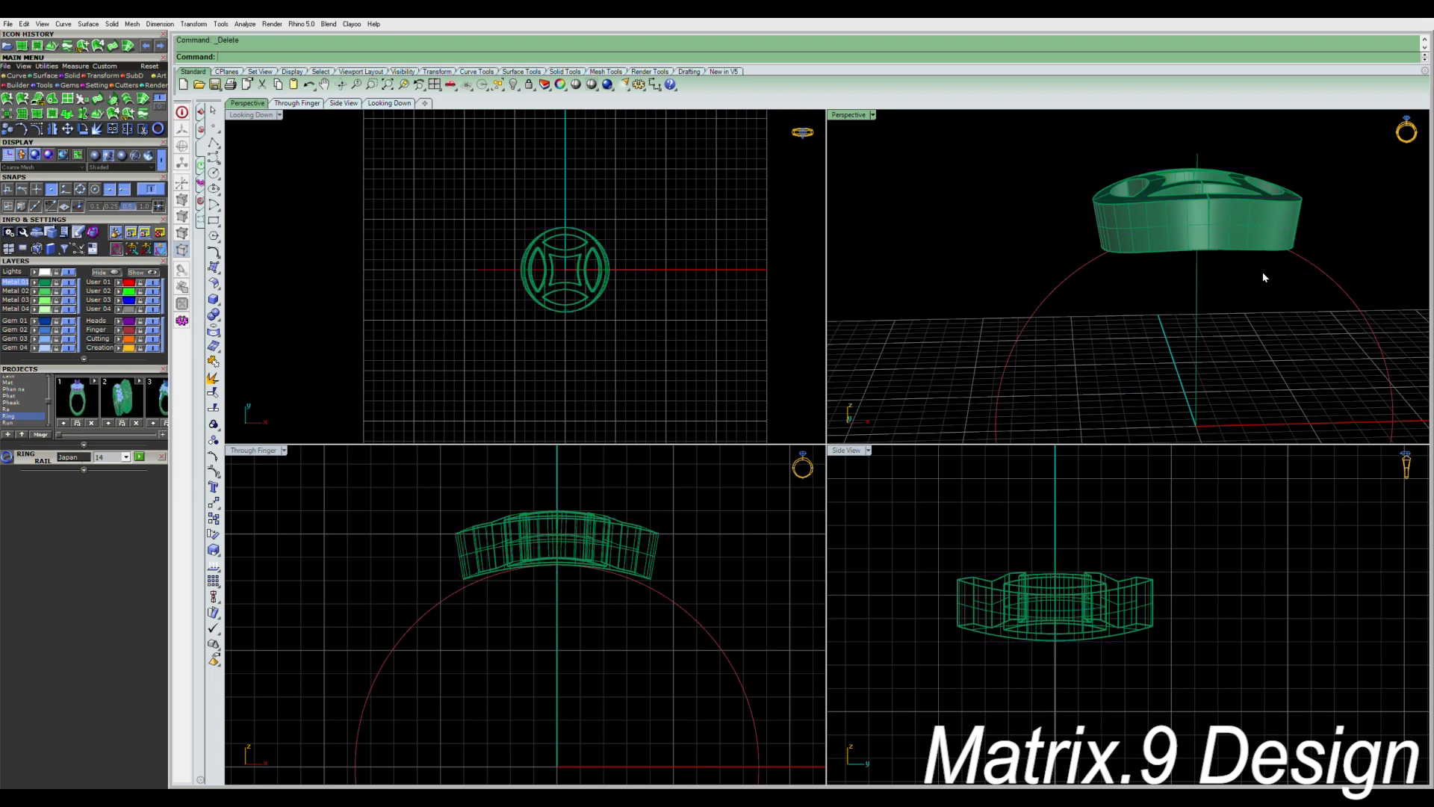
Nudge the domed disc downward in the front view onto the finger circle.
left_click(567, 550)
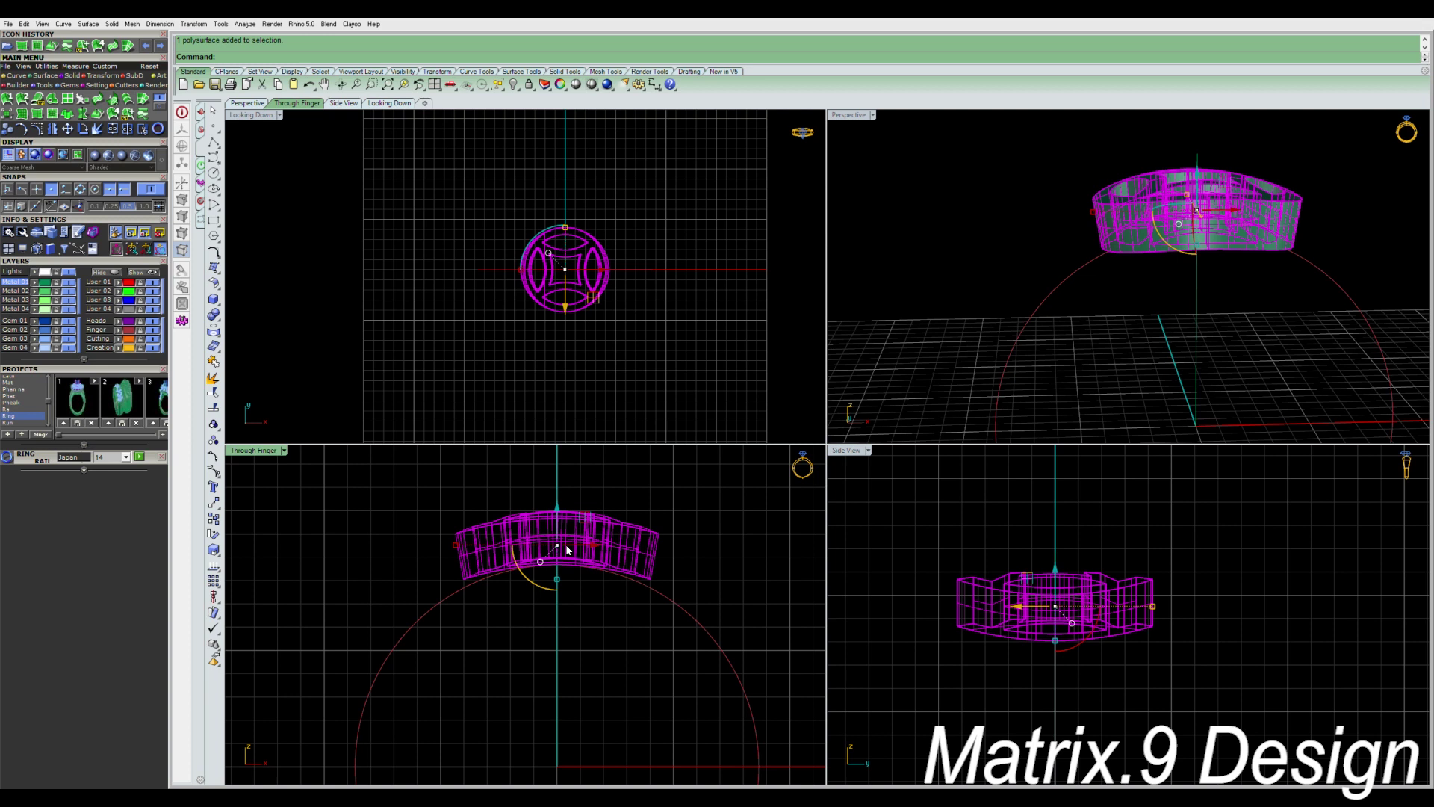
key("ctrl+alt+Down")
key("ctrl+alt+Down")
key("ctrl+alt+Down")
key("ctrl+alt+Down")
key("ctrl+alt+Down")
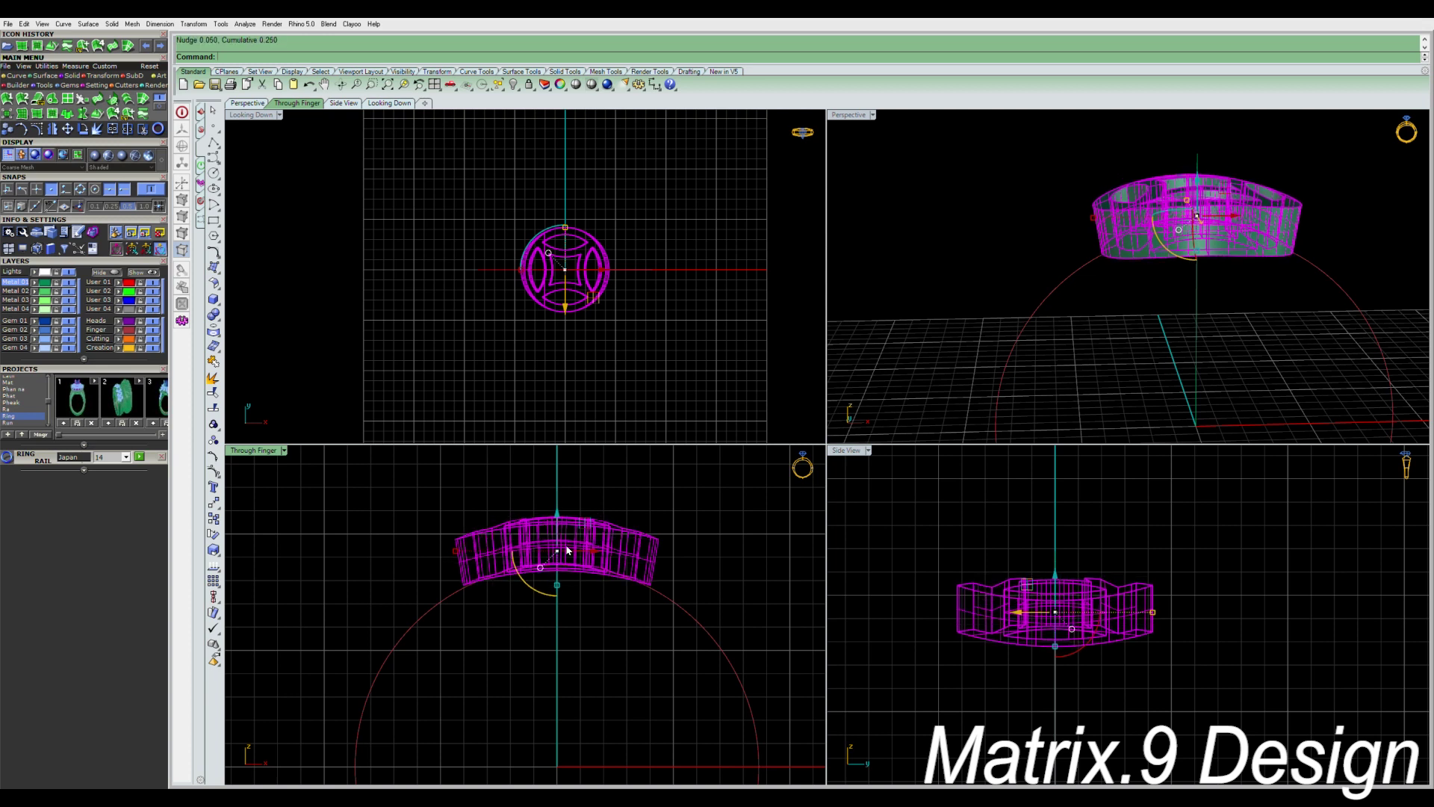
key("Escape")
Scale the disc slightly taller along the vertical axis in the front view.
left_click(571, 576)
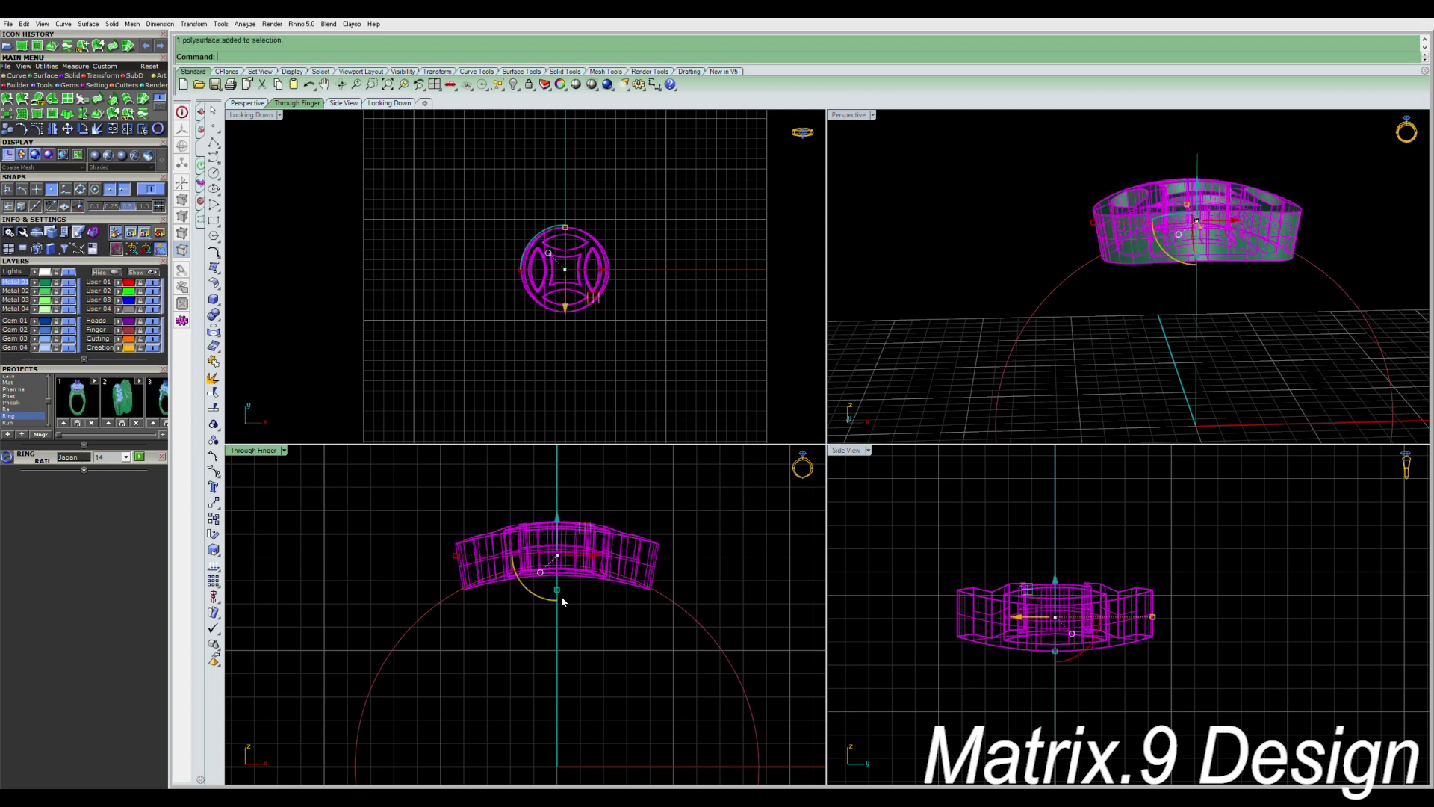
left_click_drag(558, 591, 565, 599)
left_click(628, 636)
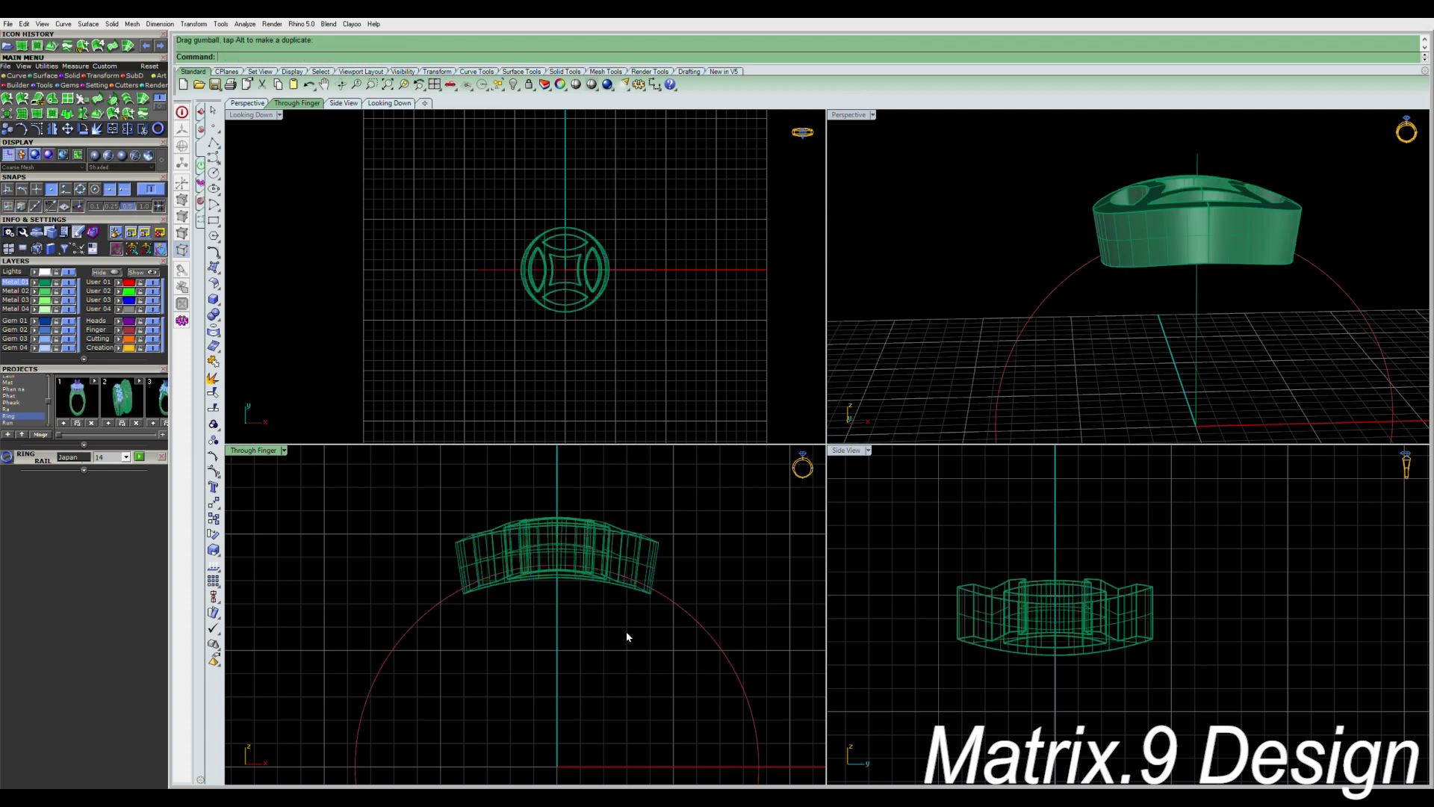
Polar-array the disc around the origin in the front view with 11 items over 360 degrees.
left_click(634, 559)
scroll(583, 553, "down", 5)
type("arraypolar")
key("Return")
type("0")
key("Return")
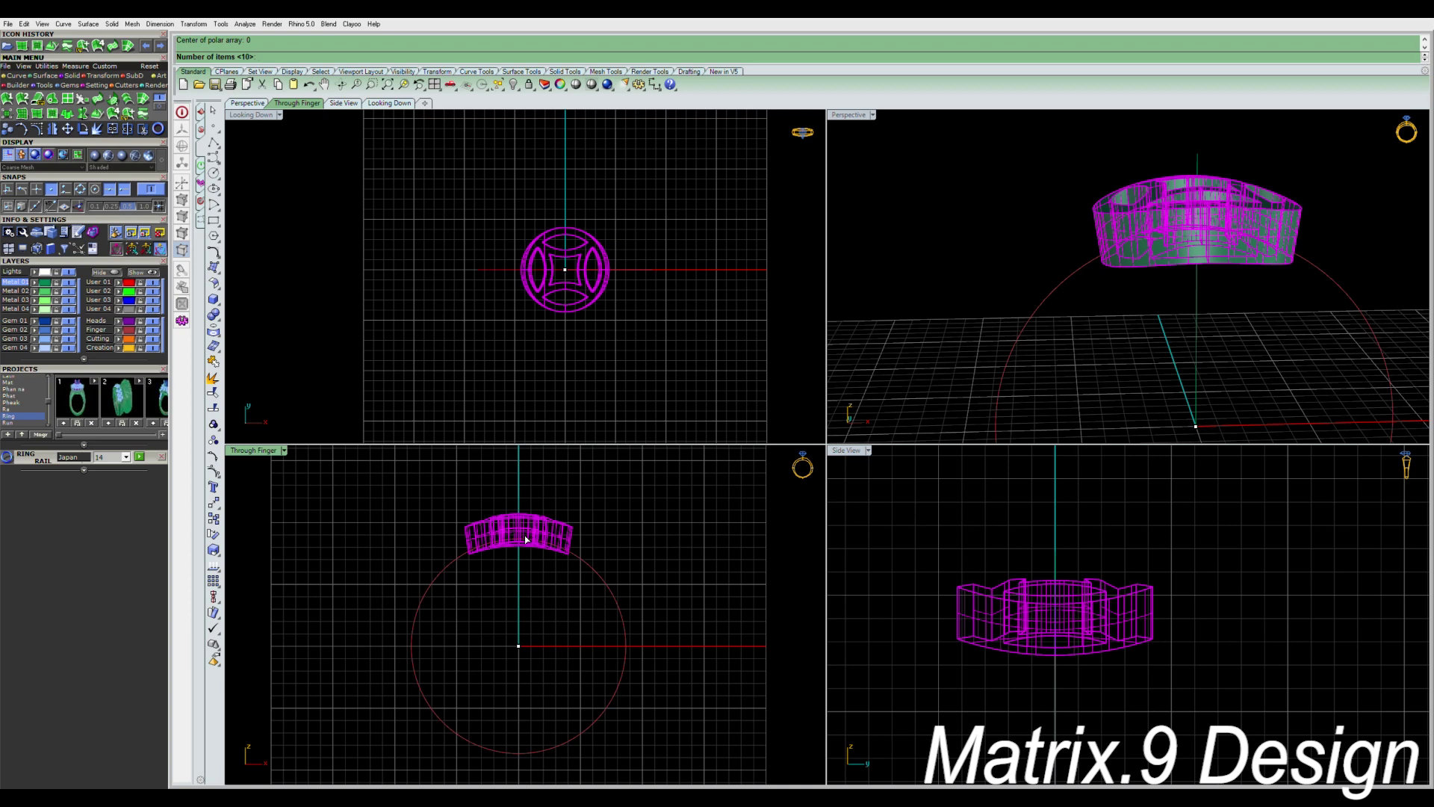
key("Return")
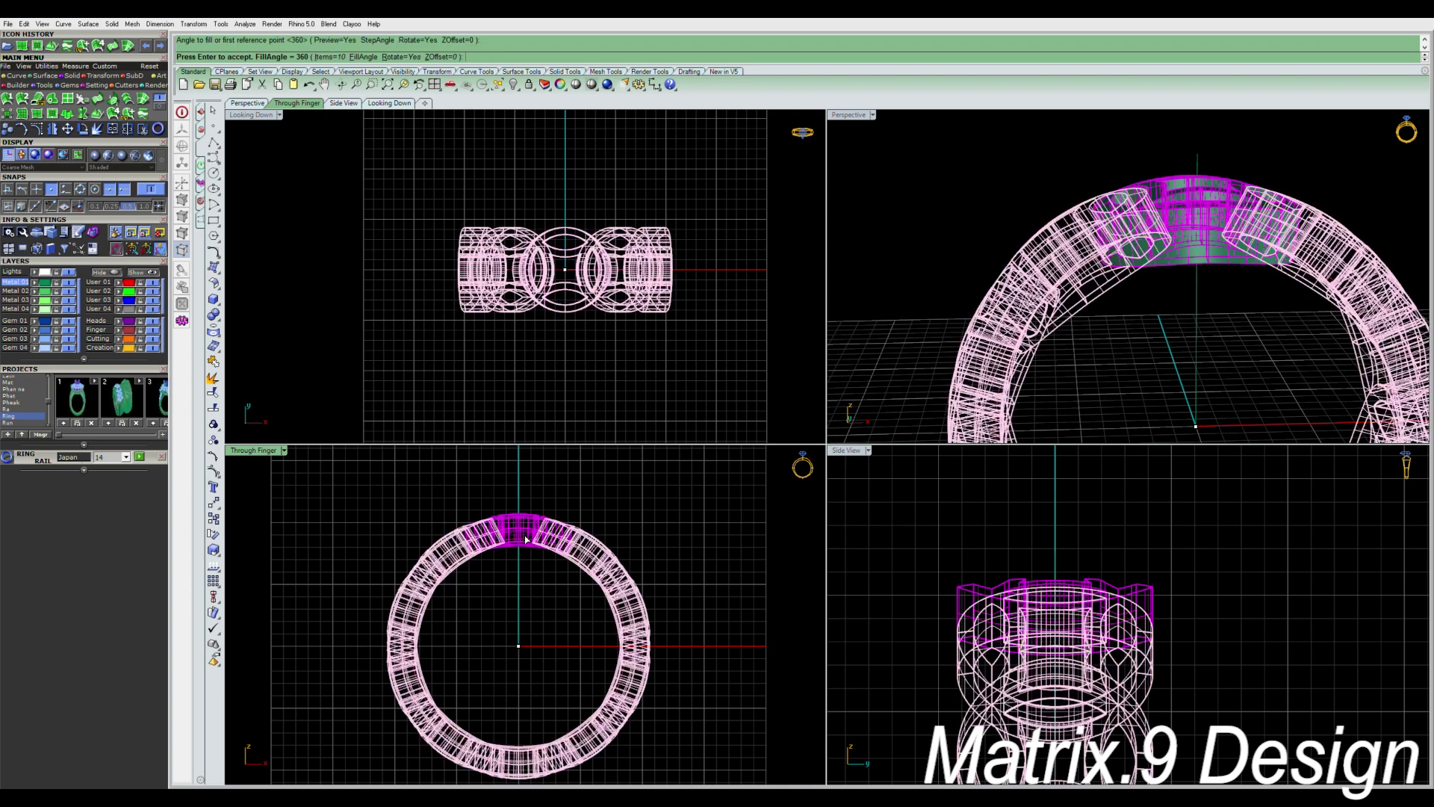
mouse_move(1073, 268)
right_mouse_down()
mouse_move(1071, 296)
mouse_move(1096, 278)
right_mouse_up()
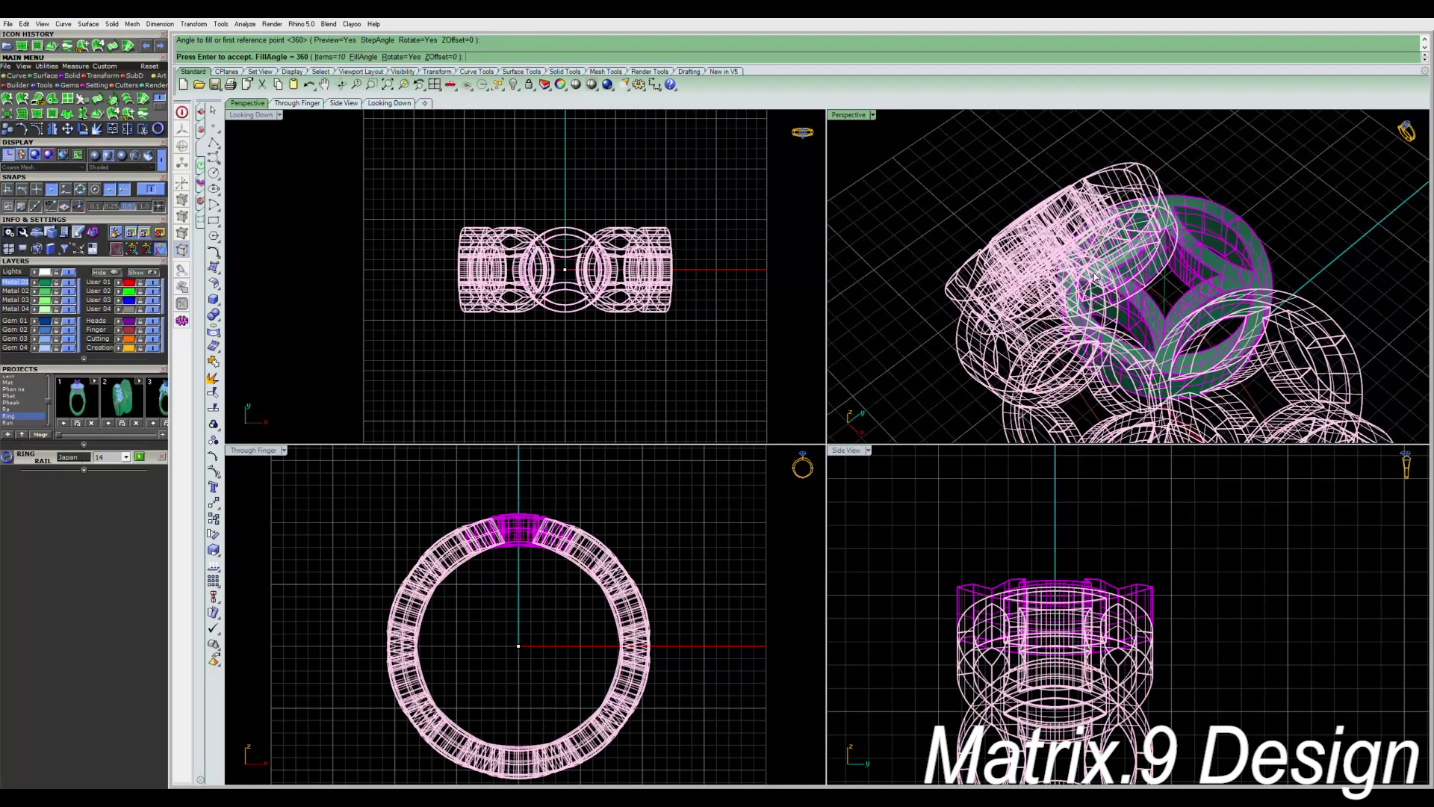
left_click(328, 57)
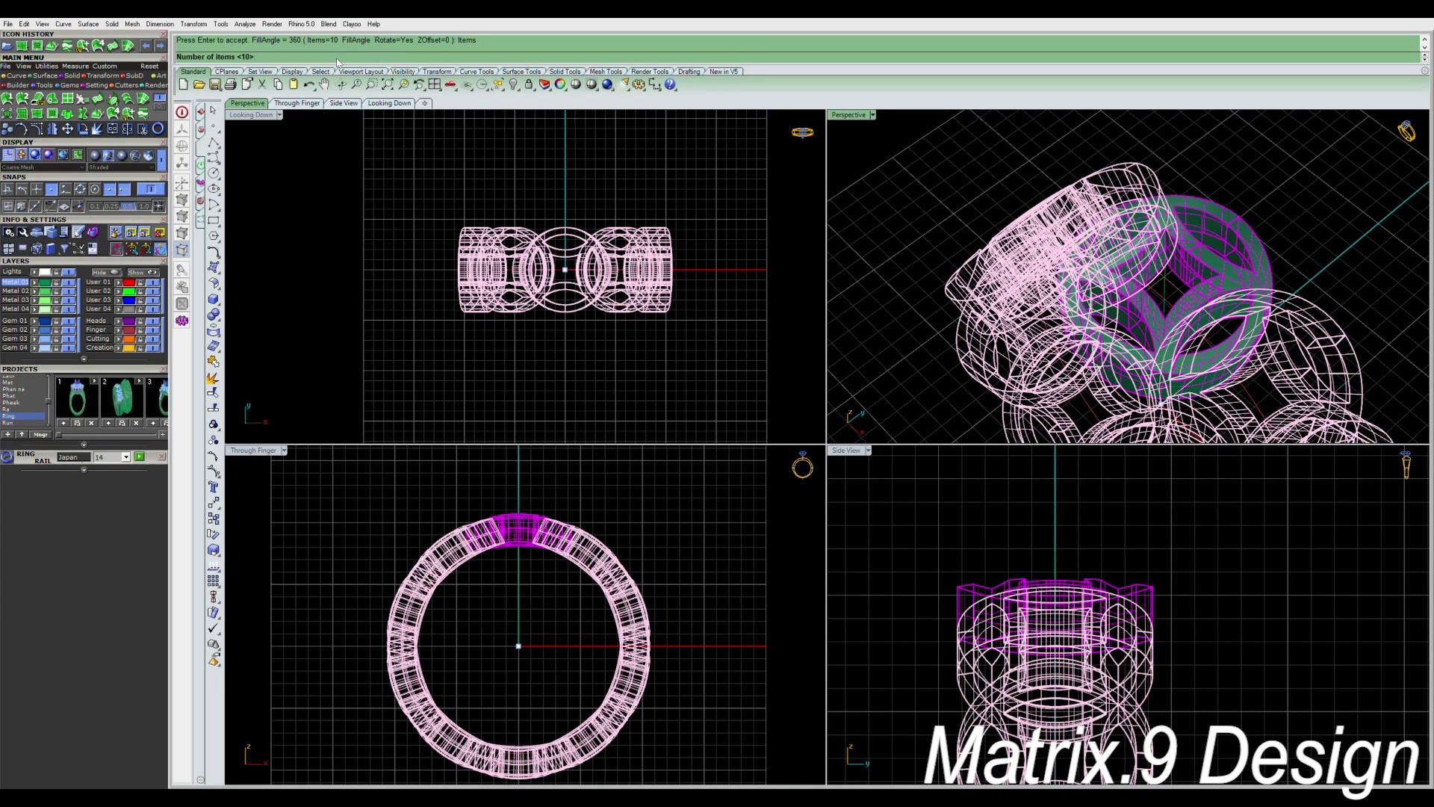
key("Return")
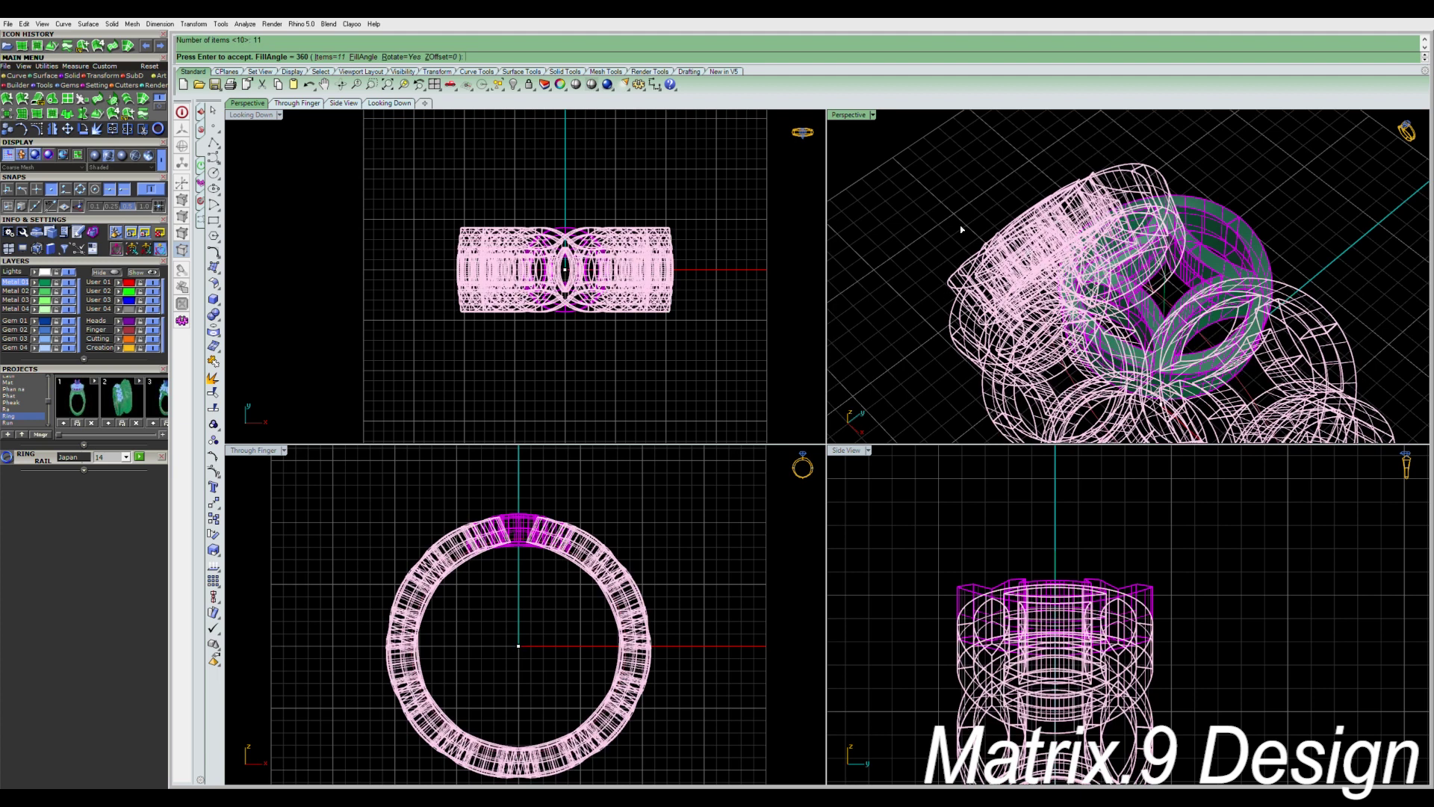
key("Return")
Inspect how neighbouring discs overlap around the ring and undo the polar array.
right_click_drag(893, 181, 1108, 265)
scroll(1208, 349, "up", 4)
left_click(1108, 265)
scroll(1106, 266, "down", 3)
left_click(953, 376)
scroll(1182, 321, "up", 4)
right_click_drag(1181, 328, 1068, 340)
key("ctrl+z")
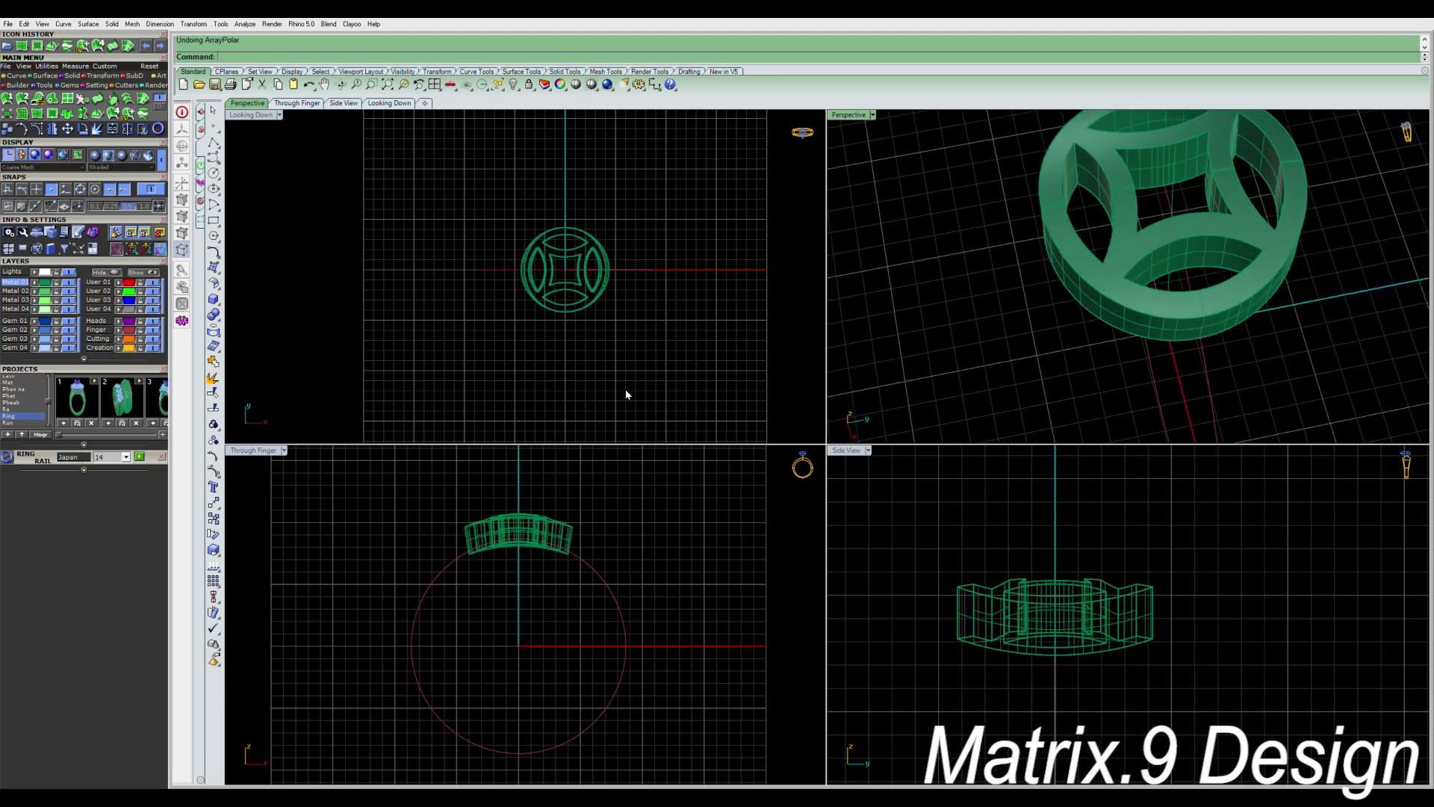
Recreate the polar array of the disc around the origin with 11 items over 360 degrees, with history recording on.
left_click(626, 395)
right_click_drag(1206, 319, 1255, 294)
left_click(1149, 251)
right_click_drag(588, 588, 554, 586)
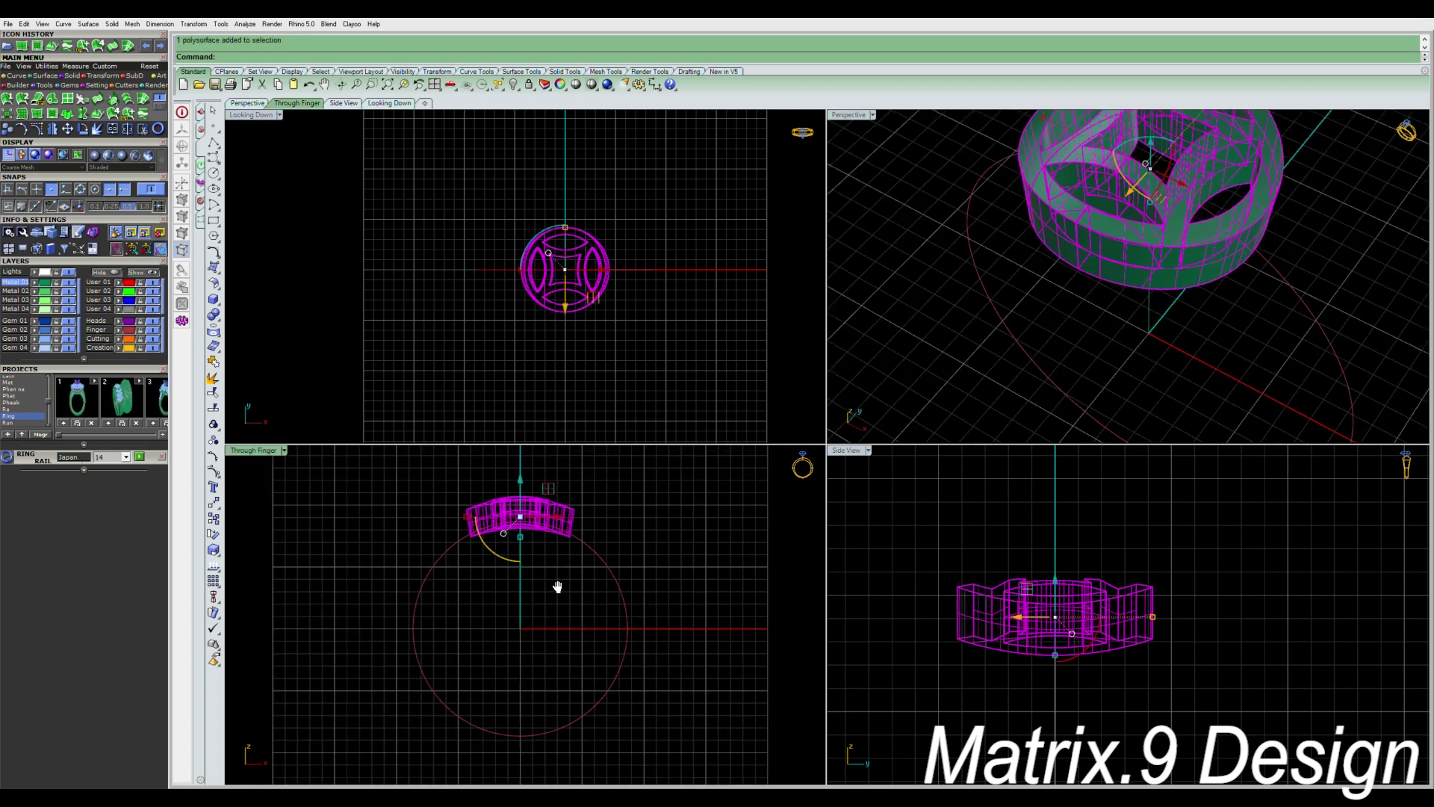
right_click(560, 569)
type("0")
key("Return")
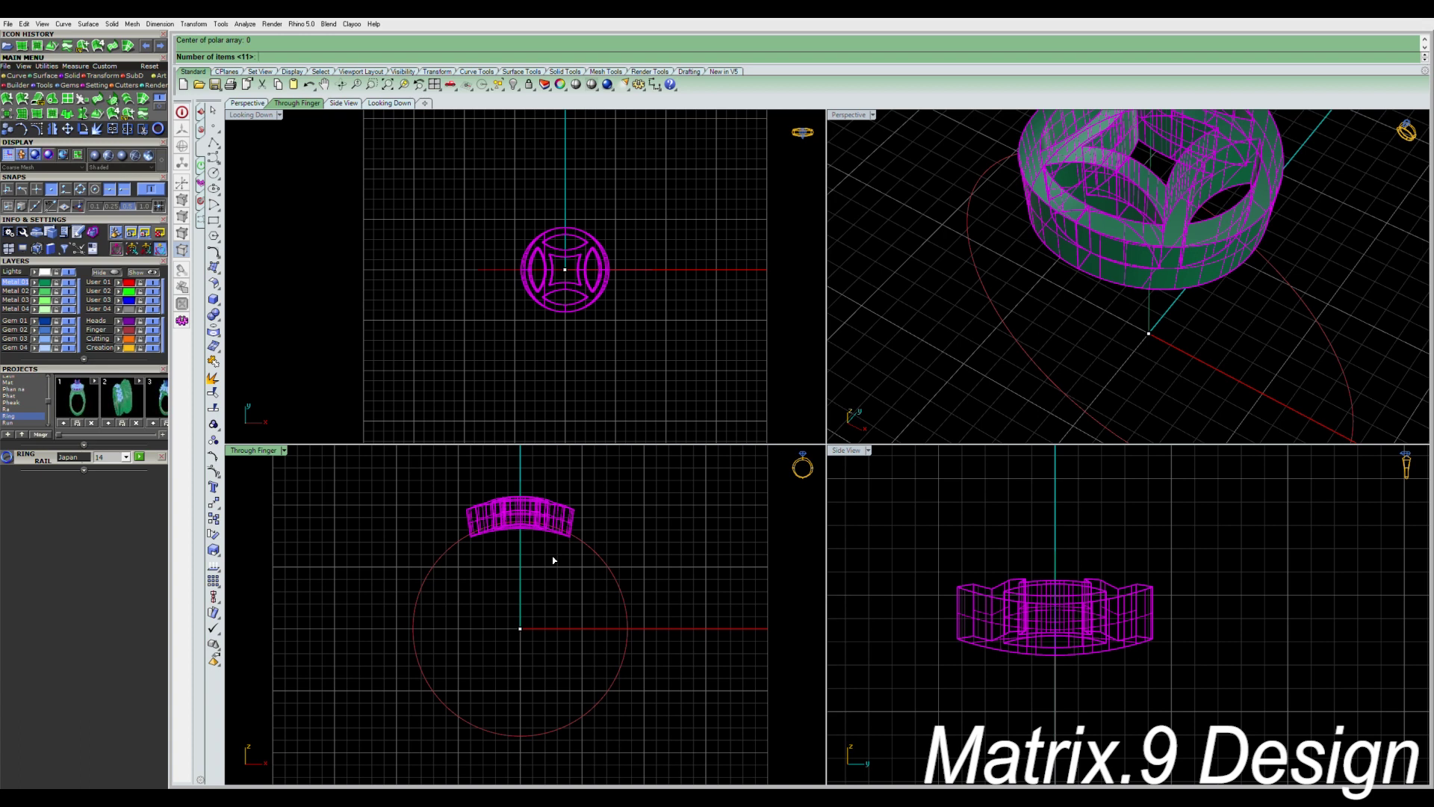
key("Return")
key("Return")
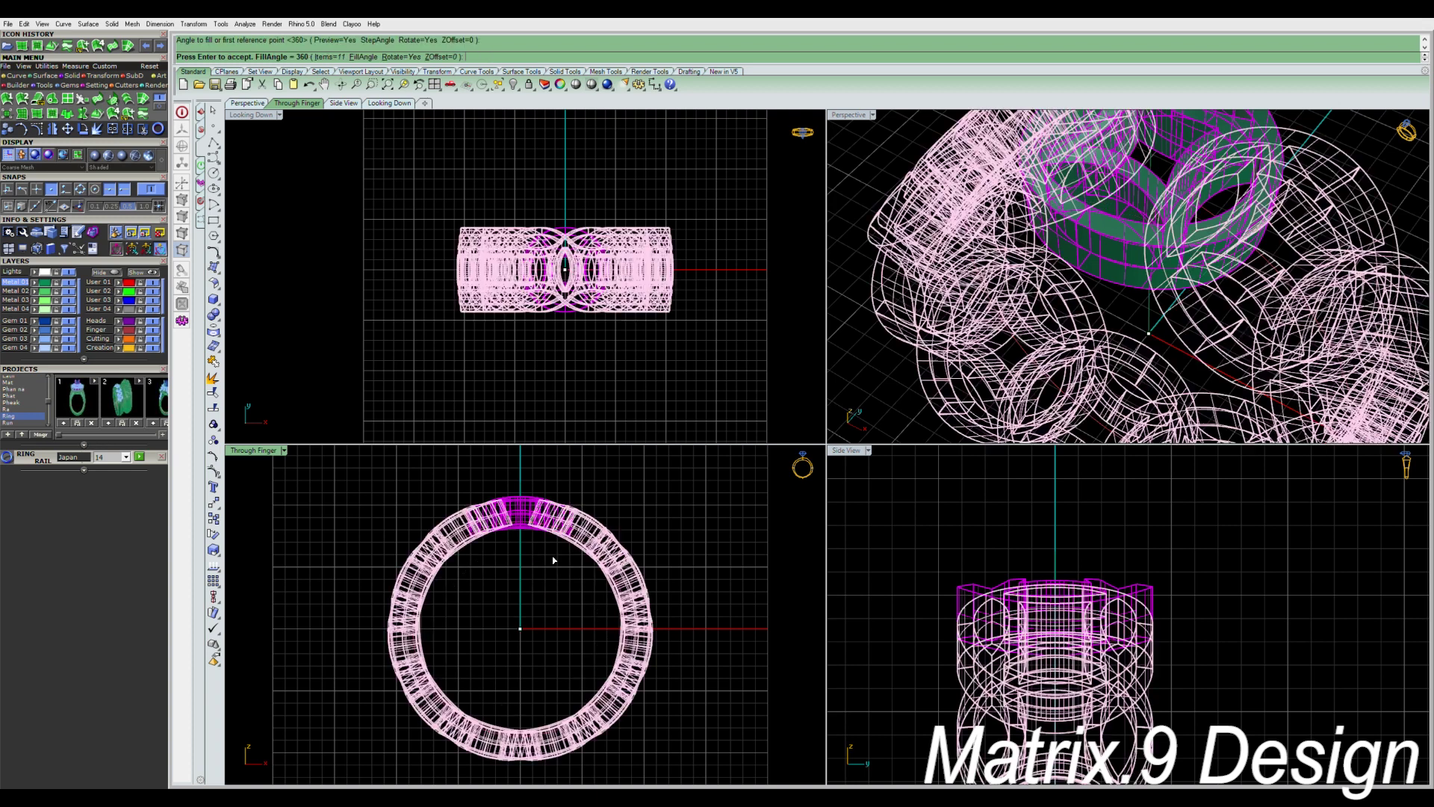
key("Return")
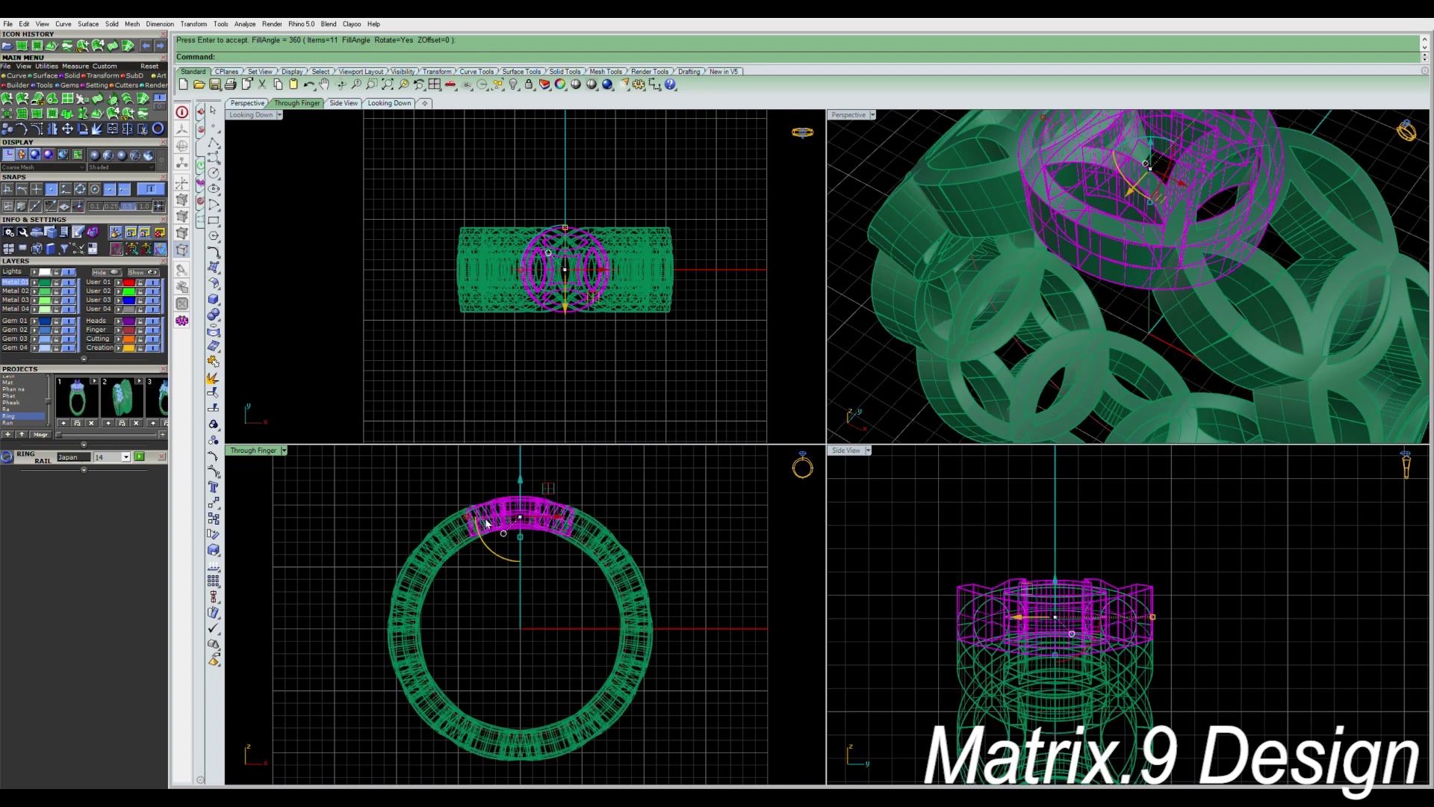
Try scaling the original top disc narrower along its width in the front view to adjust the overlap.
scroll(480, 520, "up", 3)
left_click_drag(460, 516, 465, 516)
right_click_drag(859, 371, 799, 394)
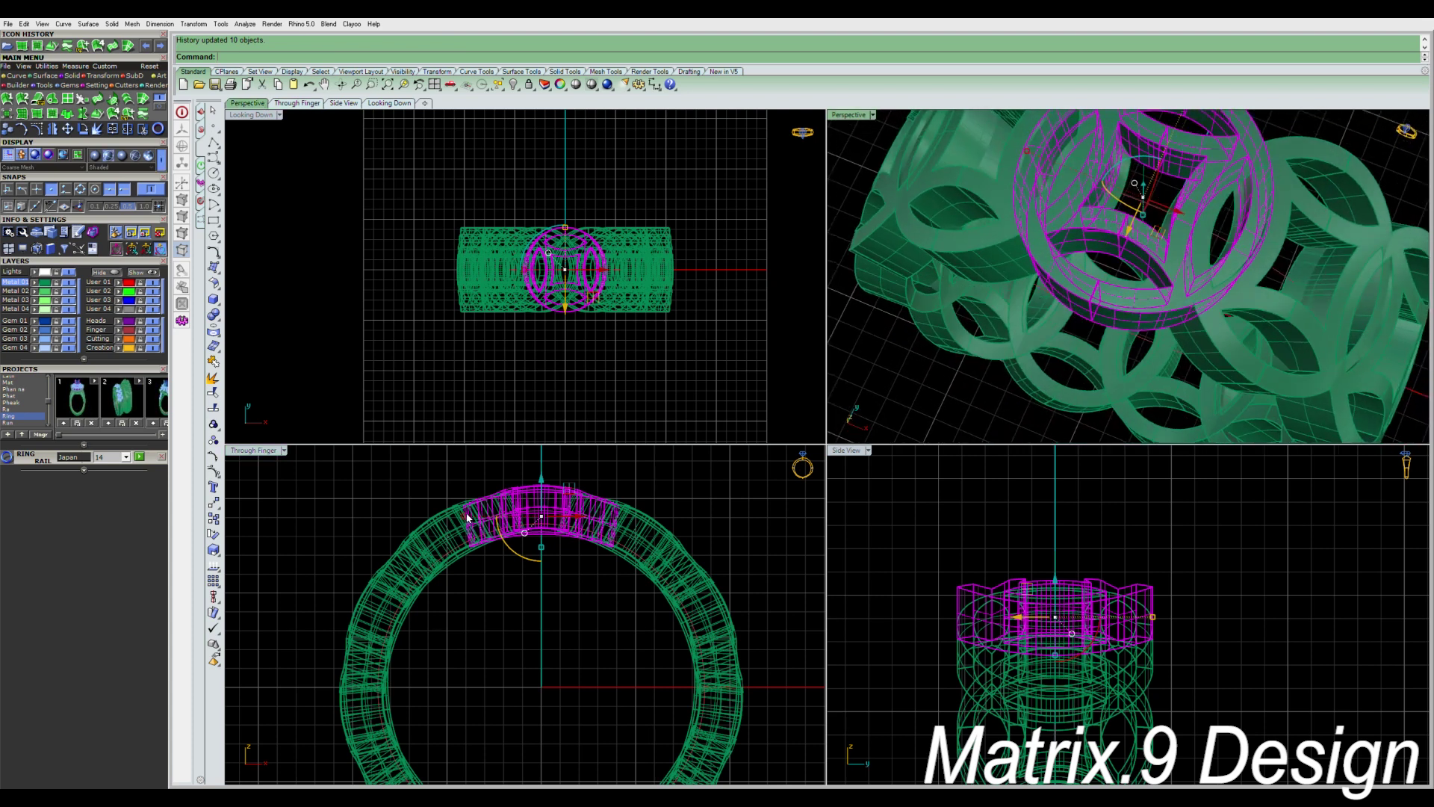
left_click_drag(466, 516, 468, 519)
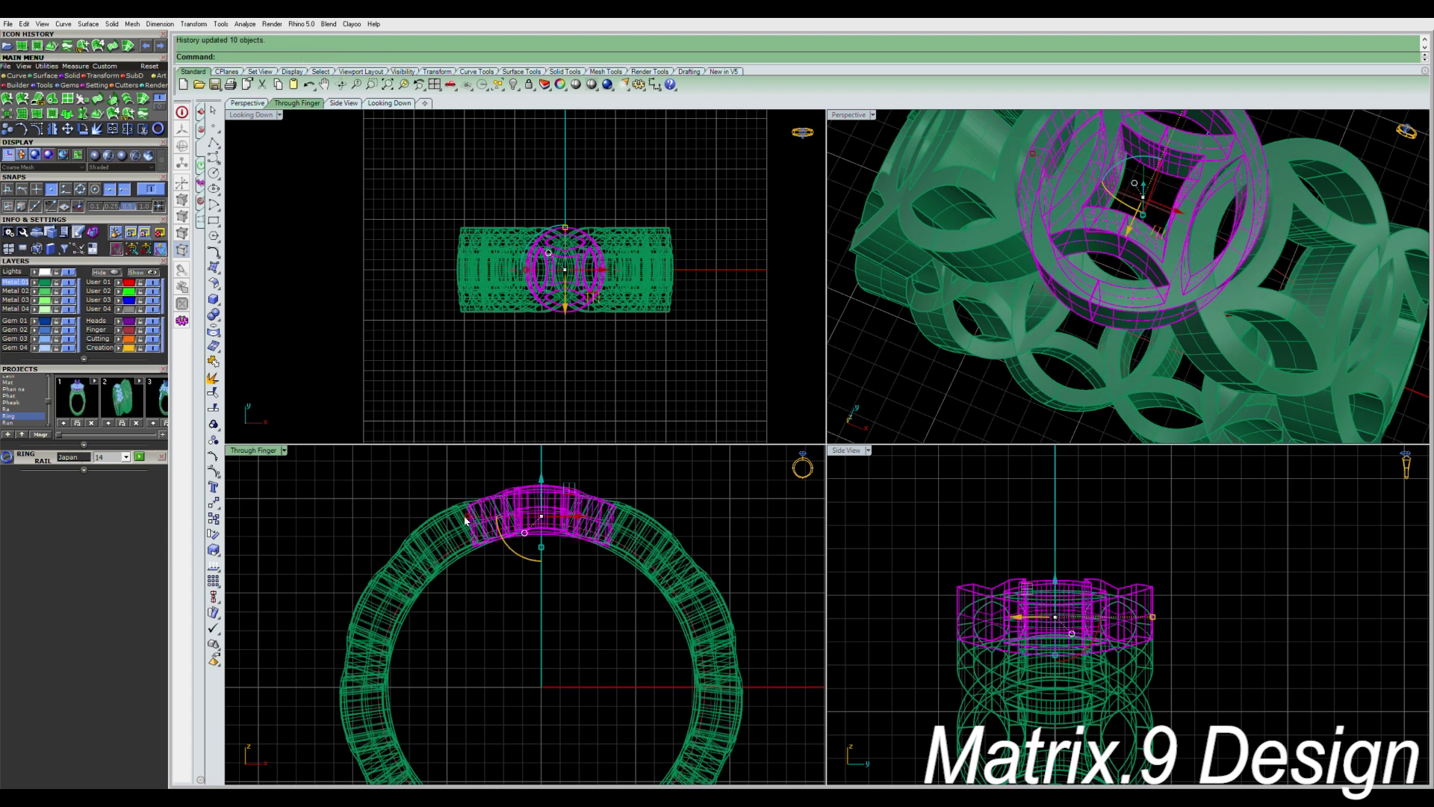
Undo the narrower scaling and try stretching the original top disc slightly wider in the front view.
key("ctrl+z")
key("ctrl+z")
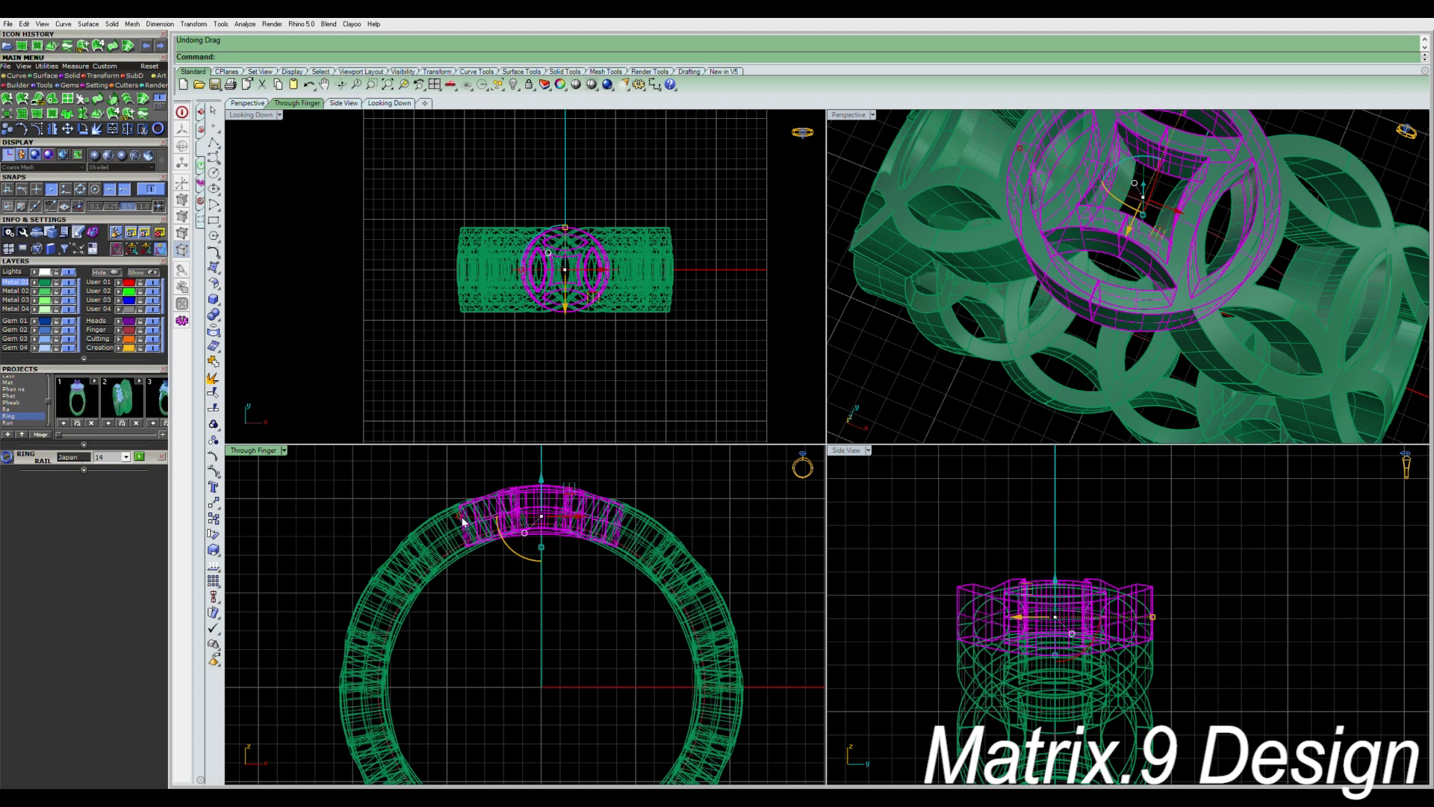
key("Escape")
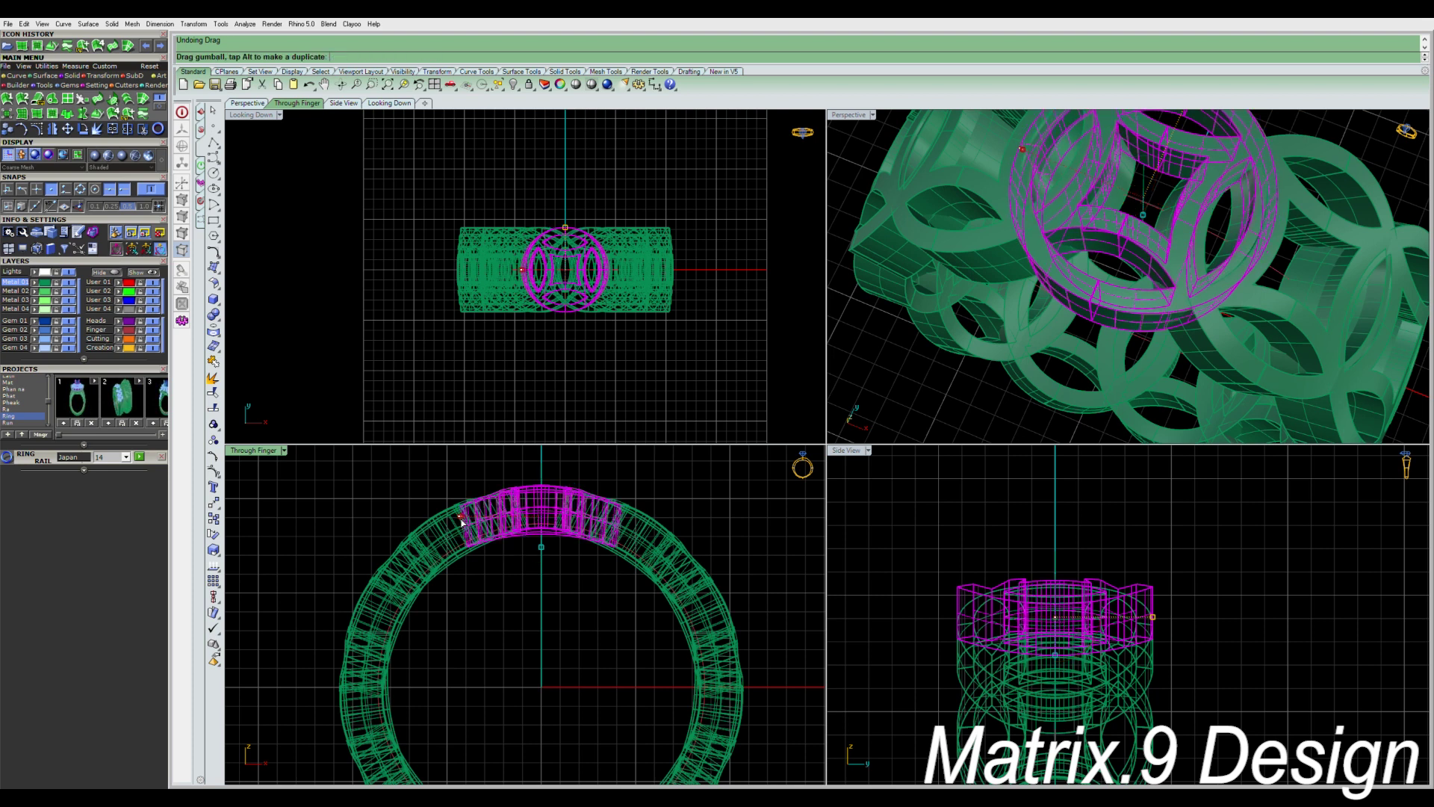
left_click(460, 522)
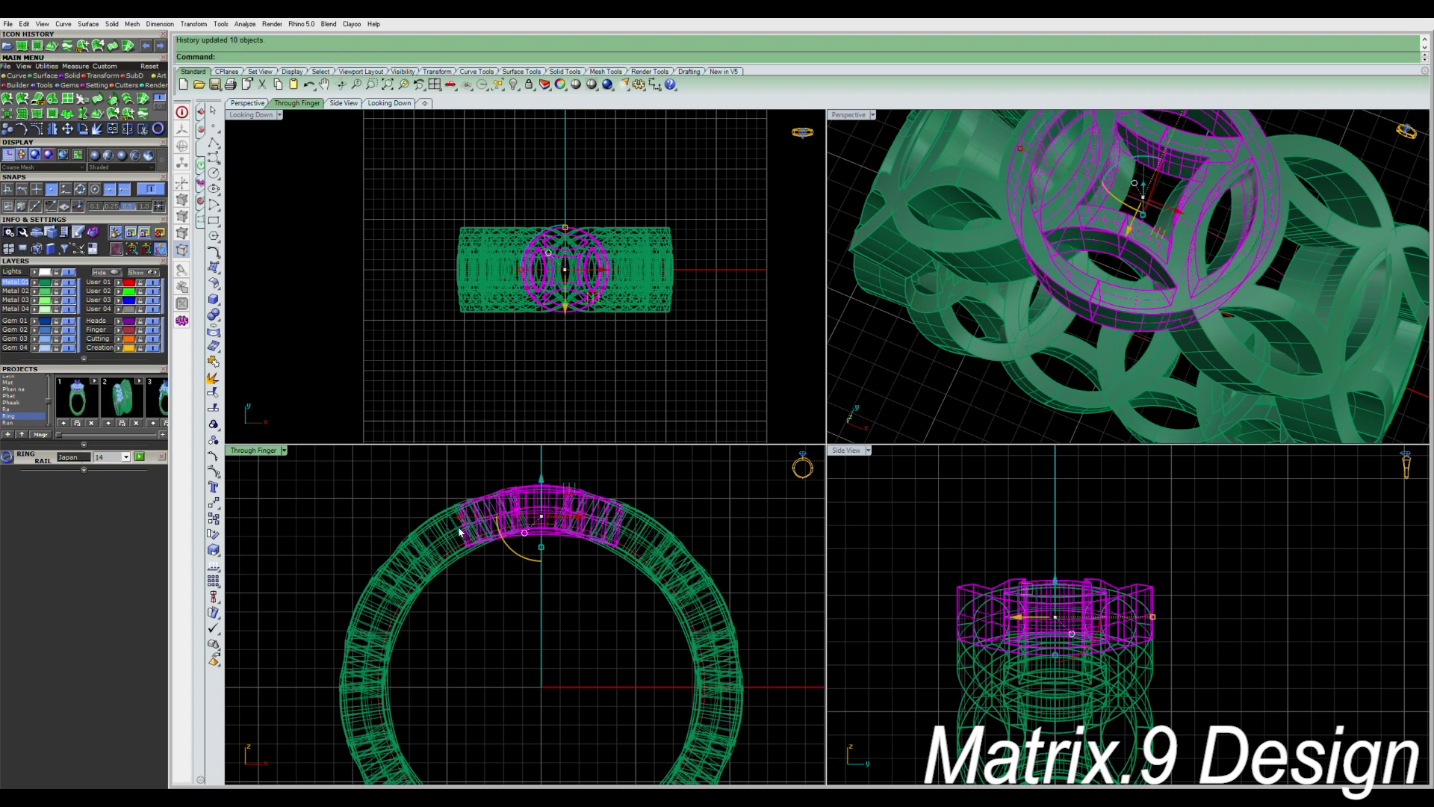
key("Escape")
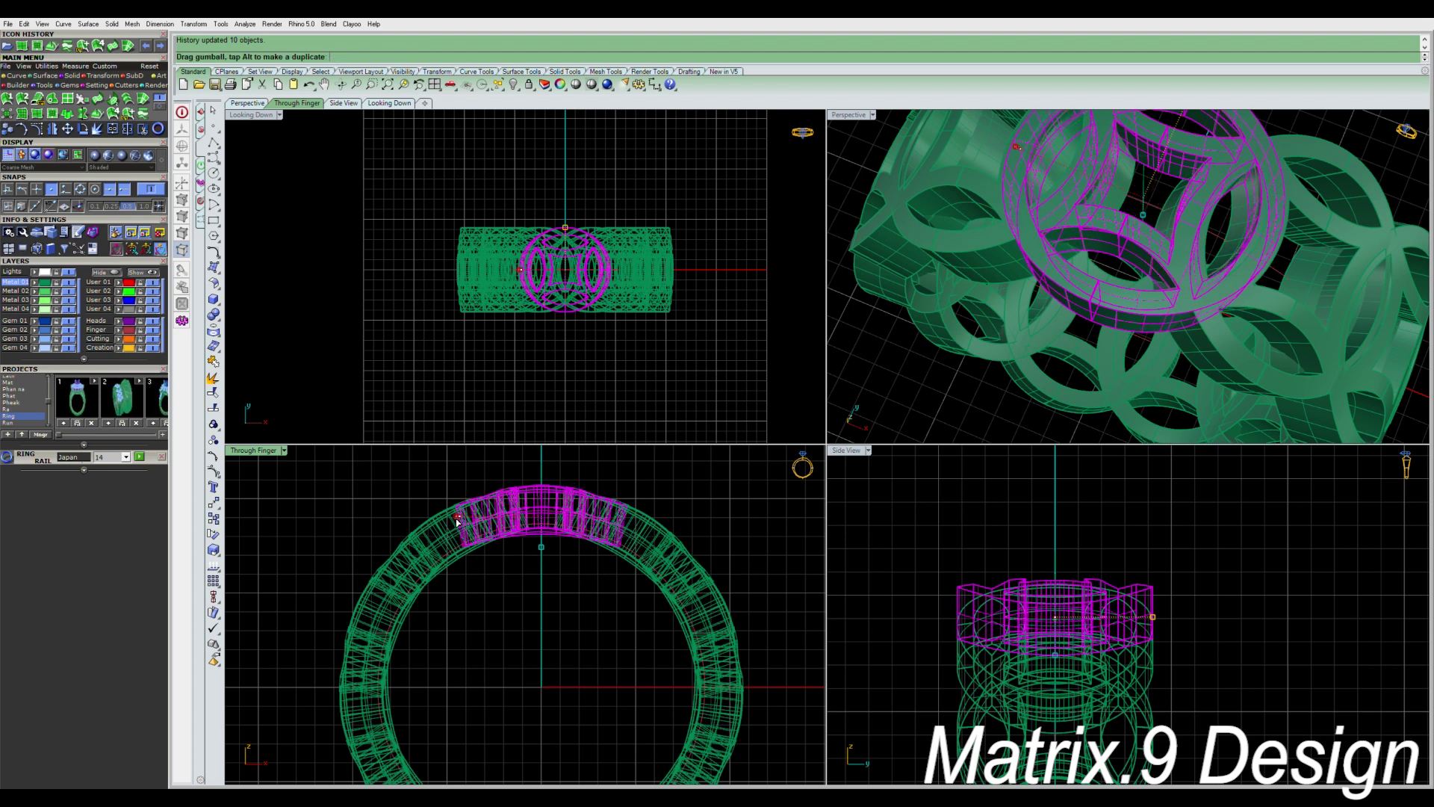
left_click(461, 523)
Inspect the disc overlap from inside the ring and undo the width scaling and the polar array.
right_click_drag(846, 428, 979, 327)
left_click(928, 373)
right_click_drag(928, 373, 799, 424)
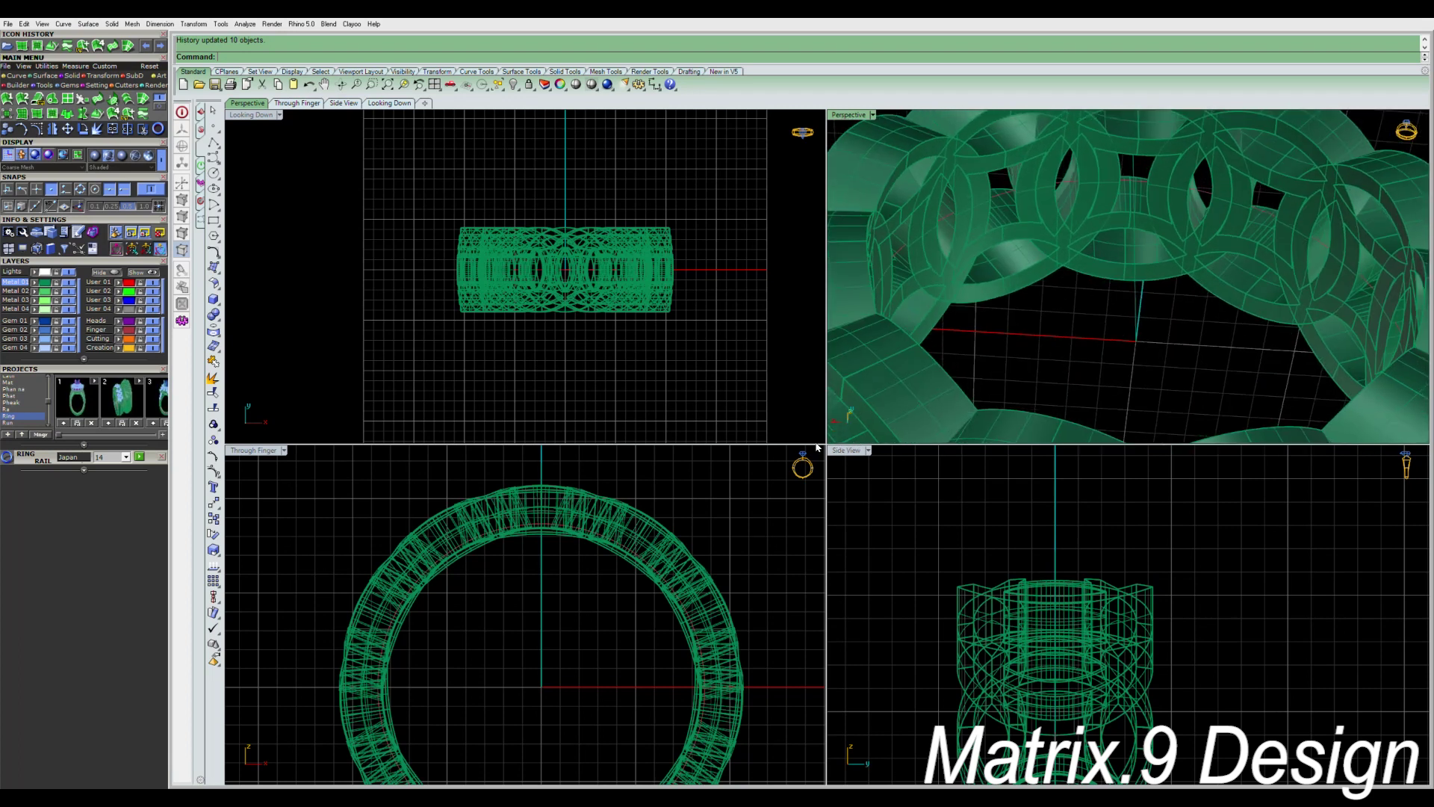
double_click(848, 116)
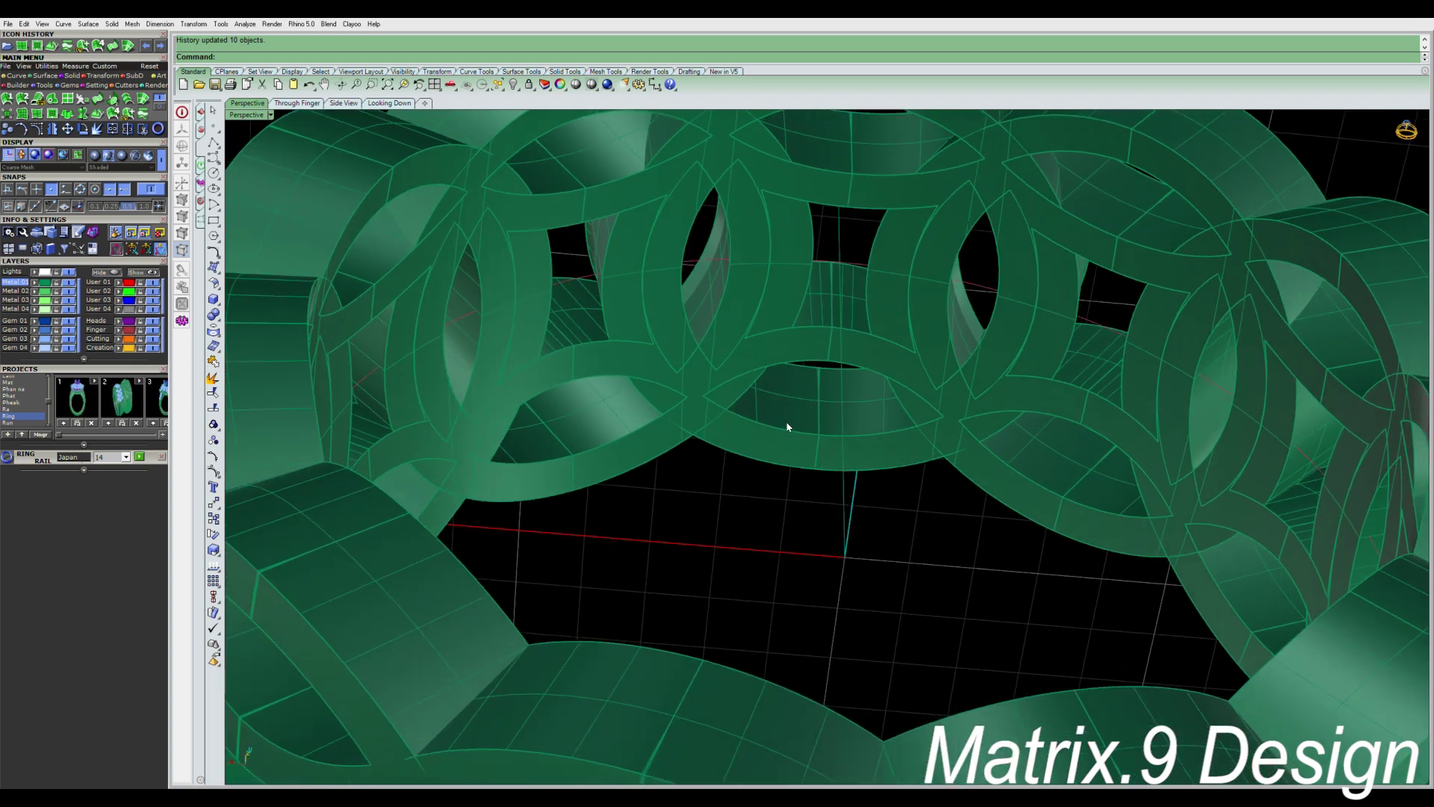
key("ctrl+z")
key("Escape")
key("ctrl+z")
right_click_drag(775, 601, 838, 512)
left_click(827, 598)
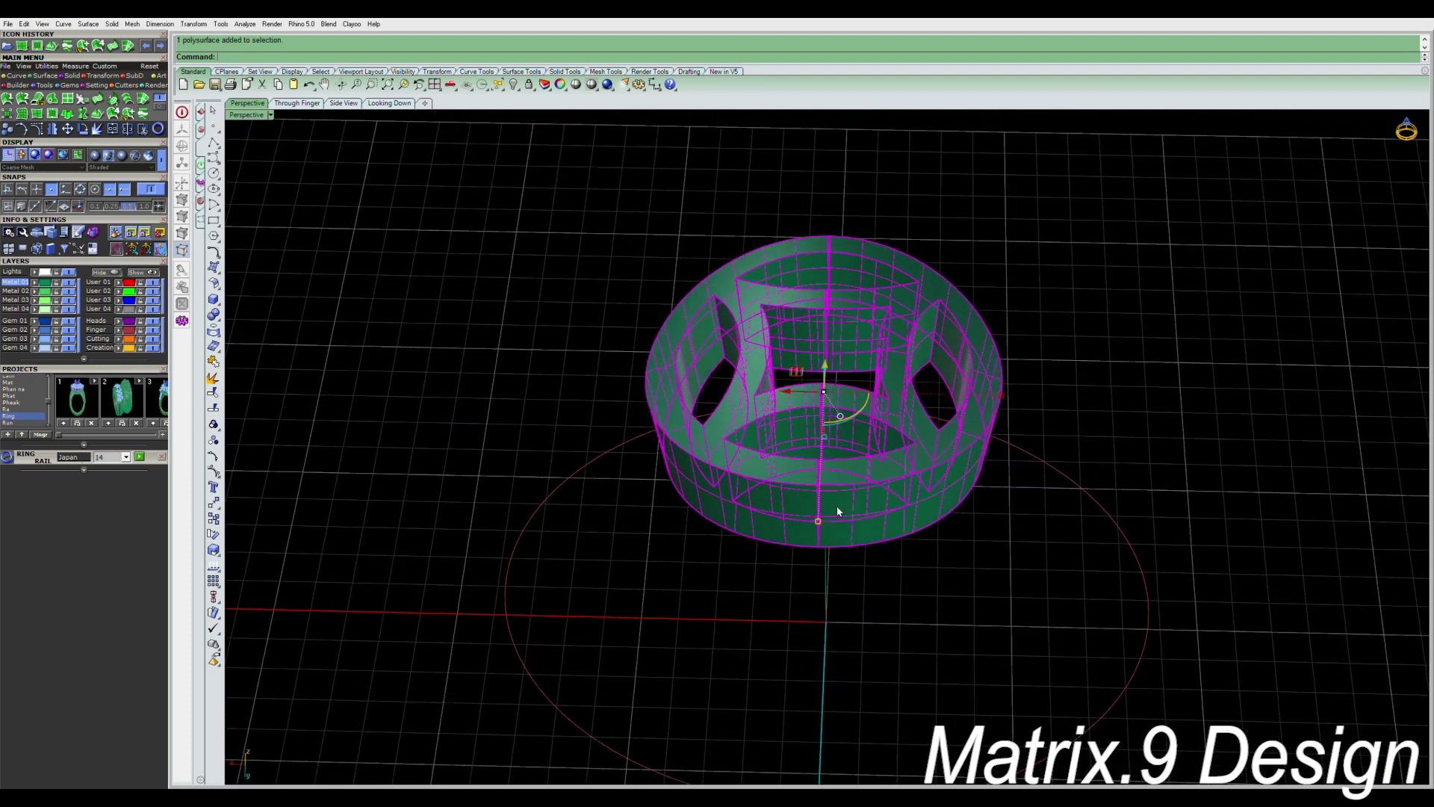
key("Return")
type("0")
key("Return")
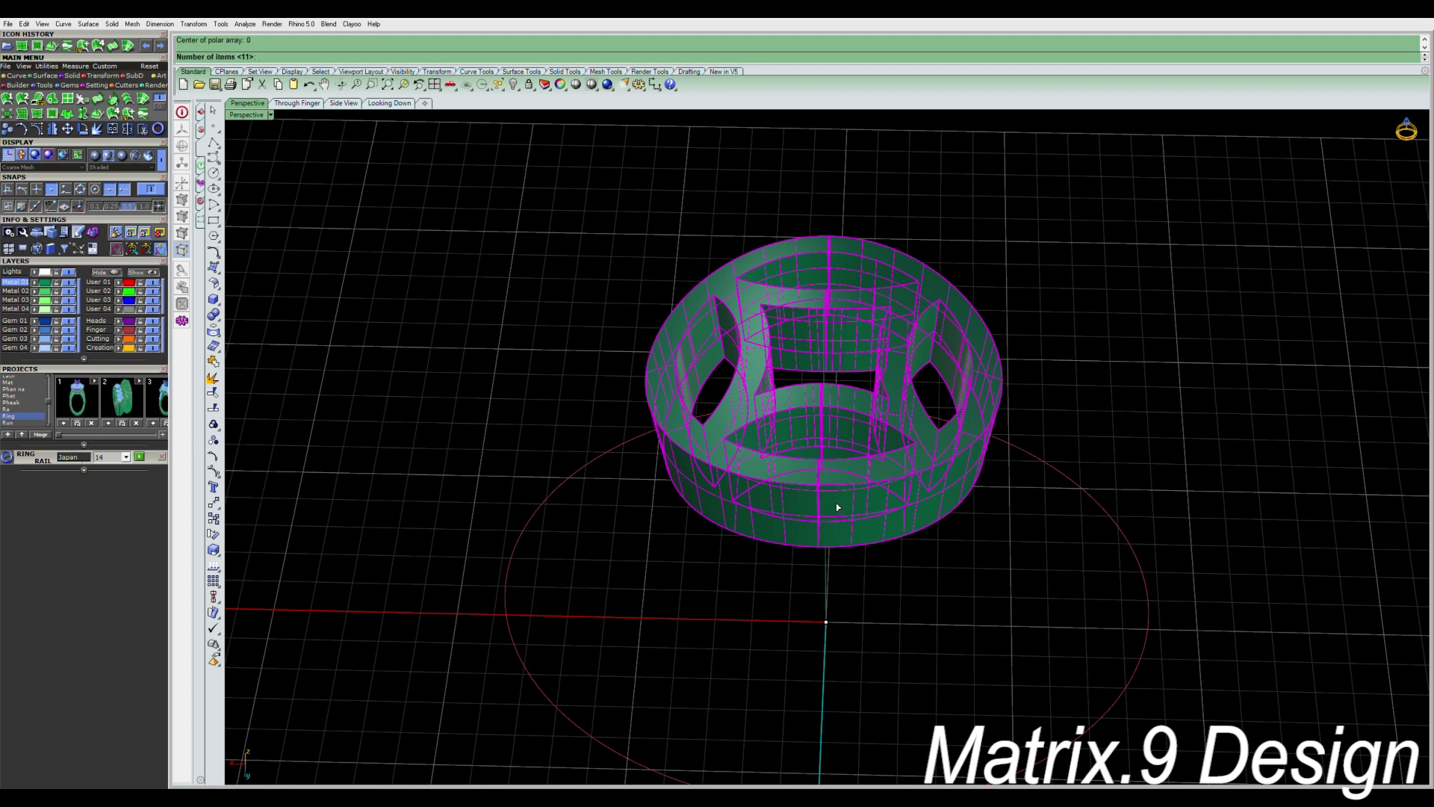
type("10")
key("Return")
key("Return")
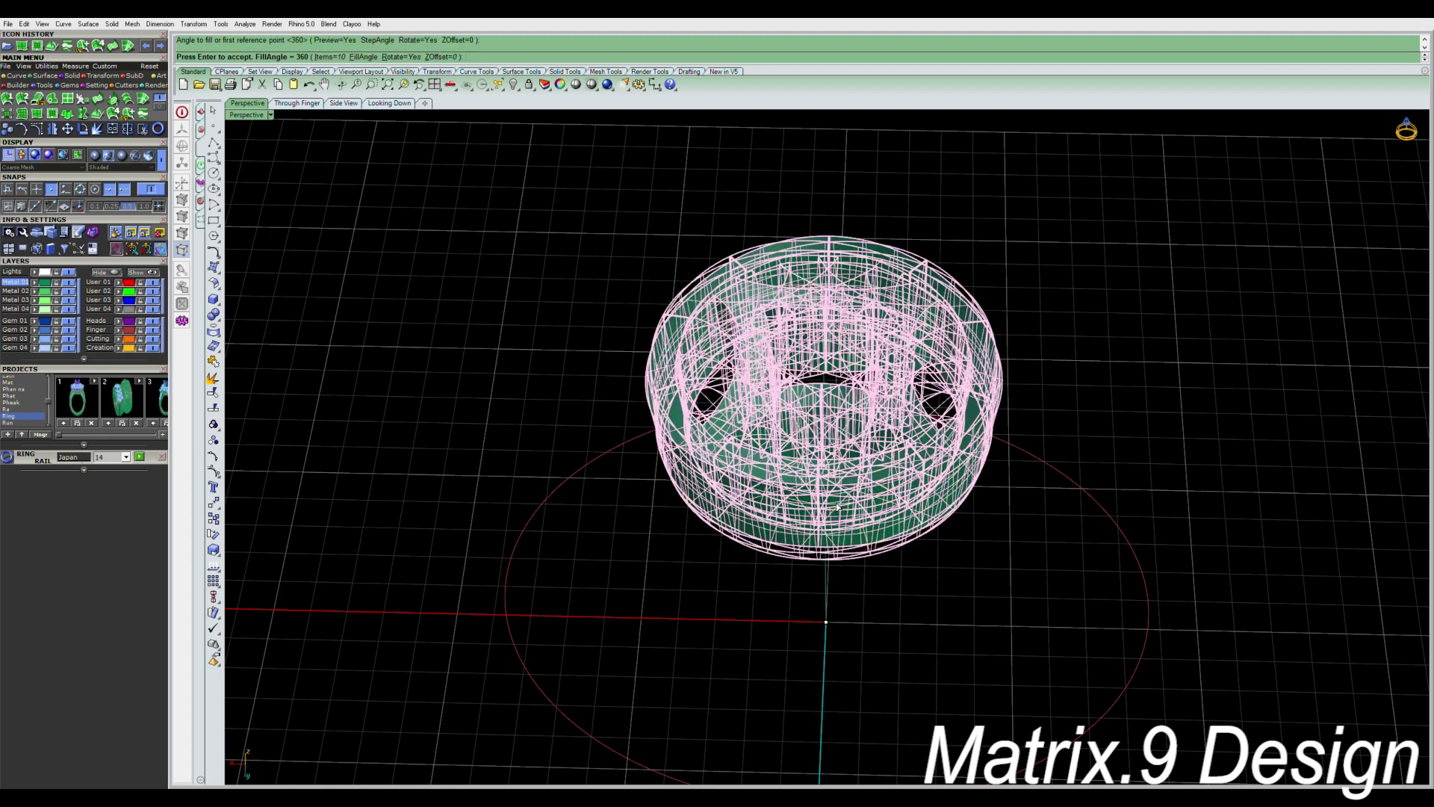
key("Escape")
key("ctrl+z")
Polar-array the disc around the origin in the front view with 10 items over 360 degrees.
key("ctrl+m")
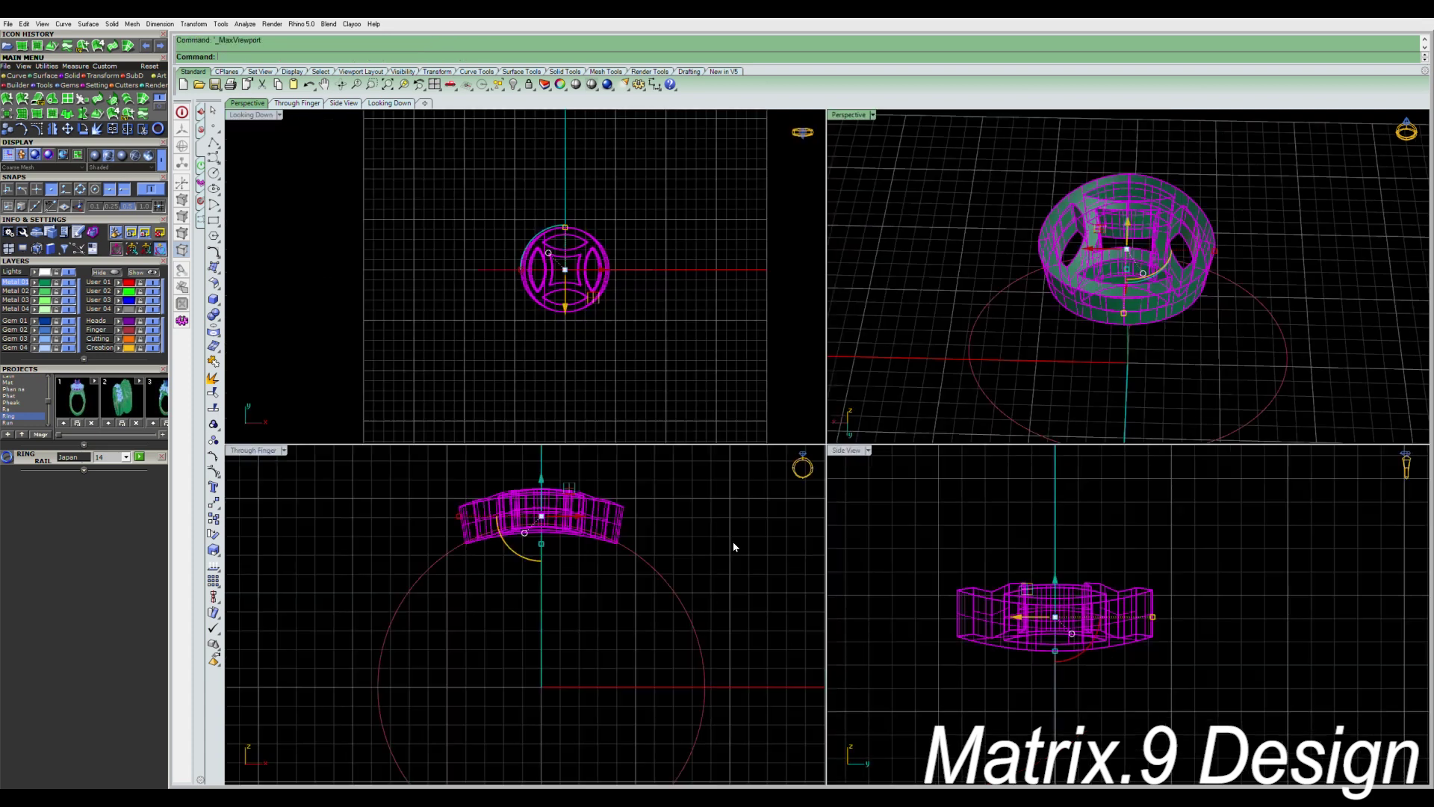
left_click(486, 616)
key("ctrl+m")
key("ctrl+m")
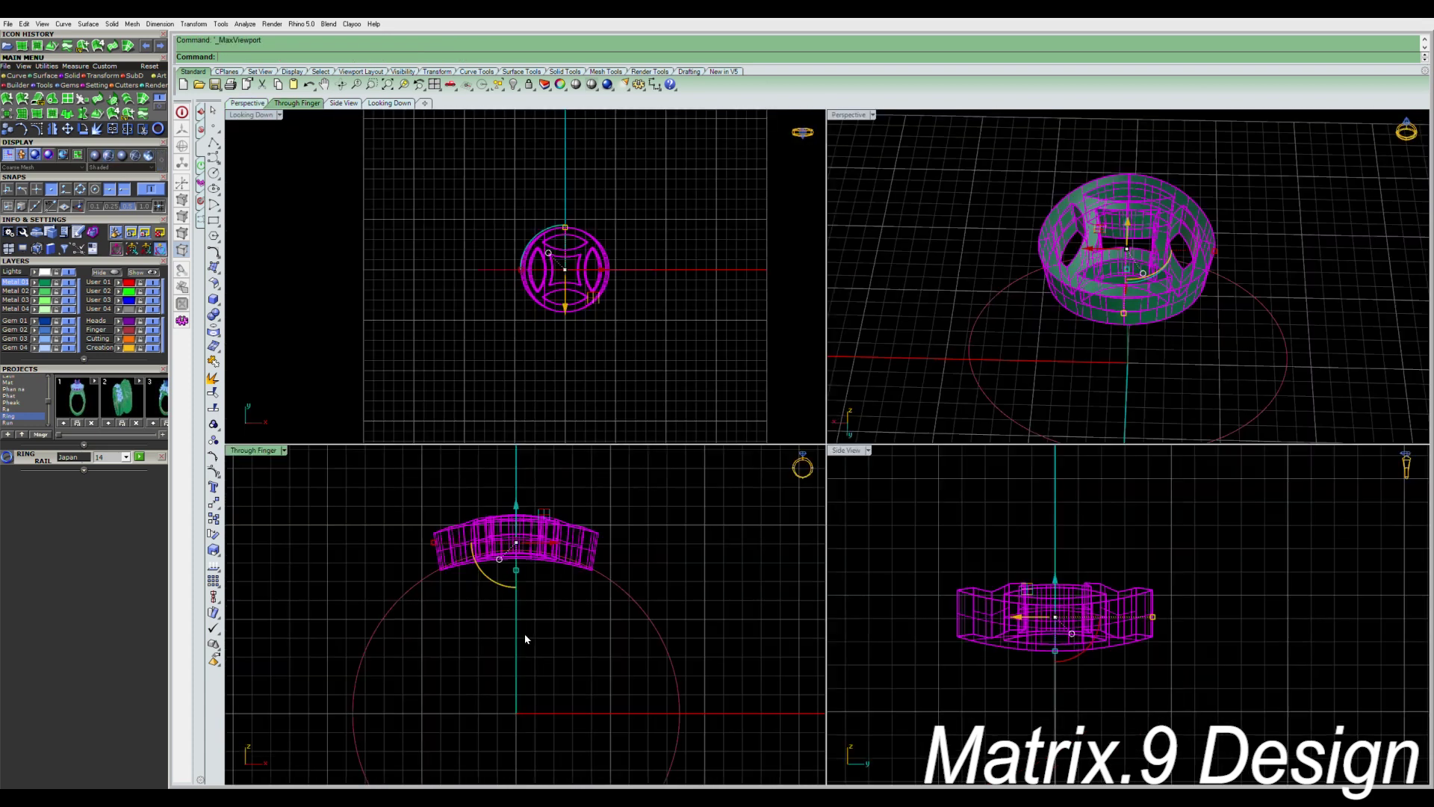
type("0")
key("Return")
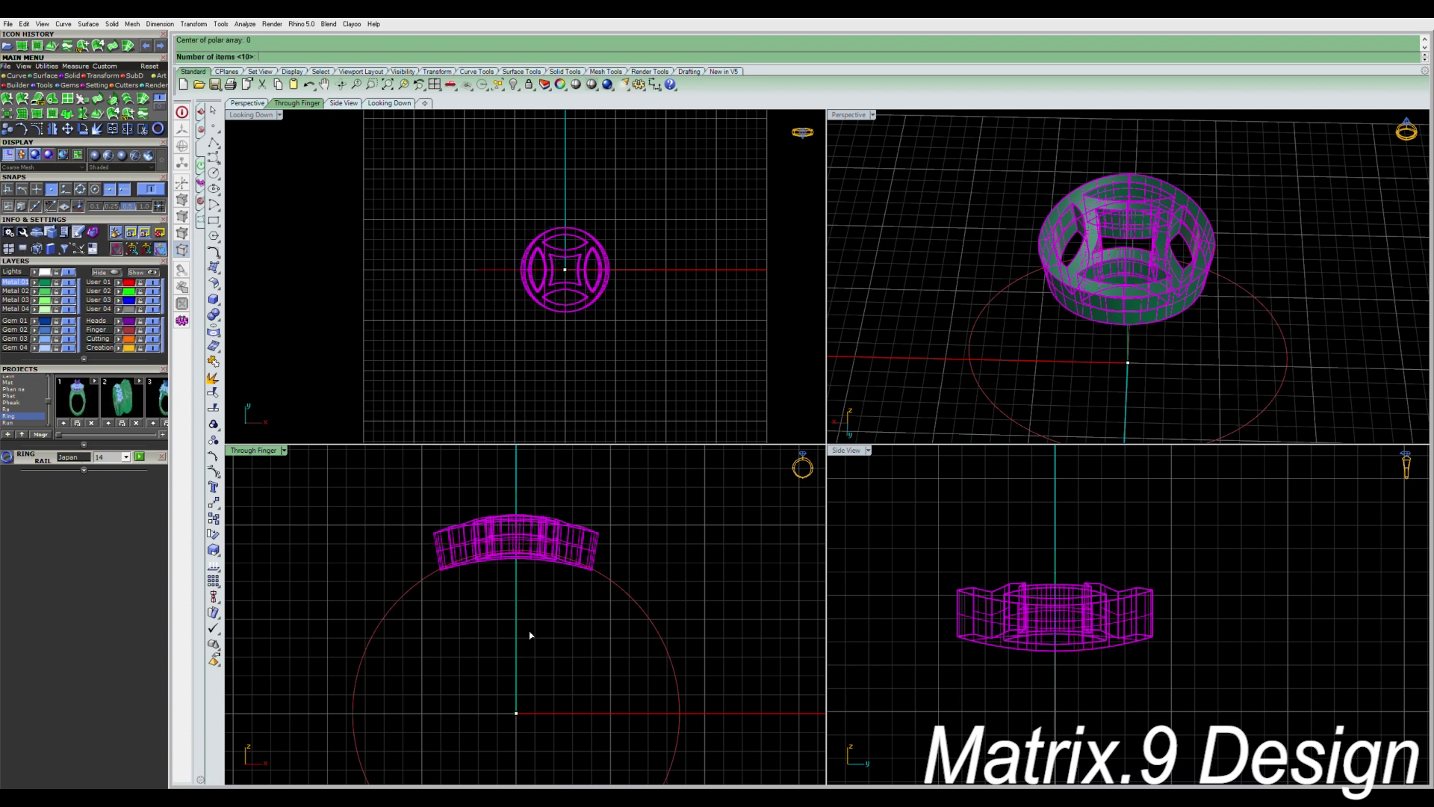
key("Return")
key("Return")
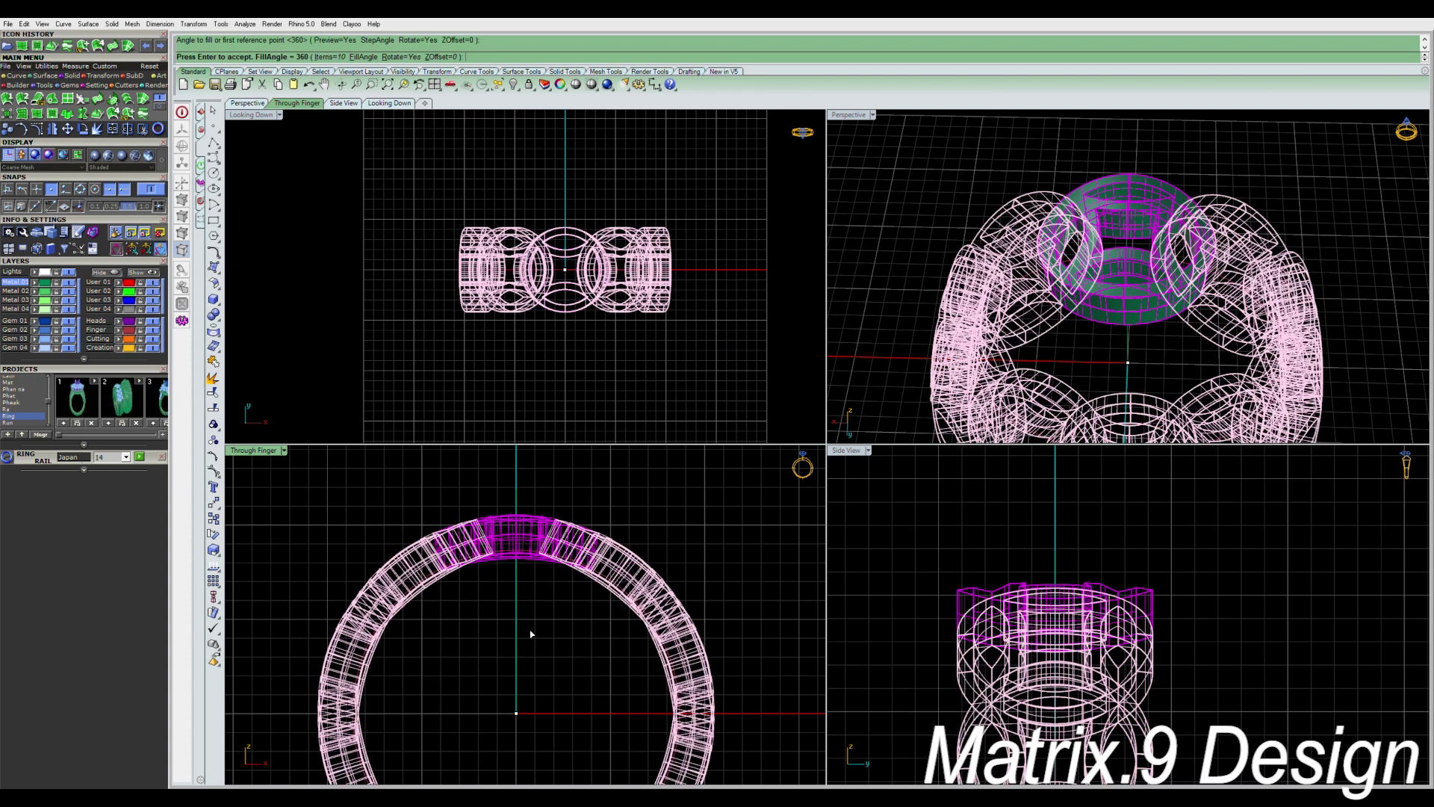
key("Return")
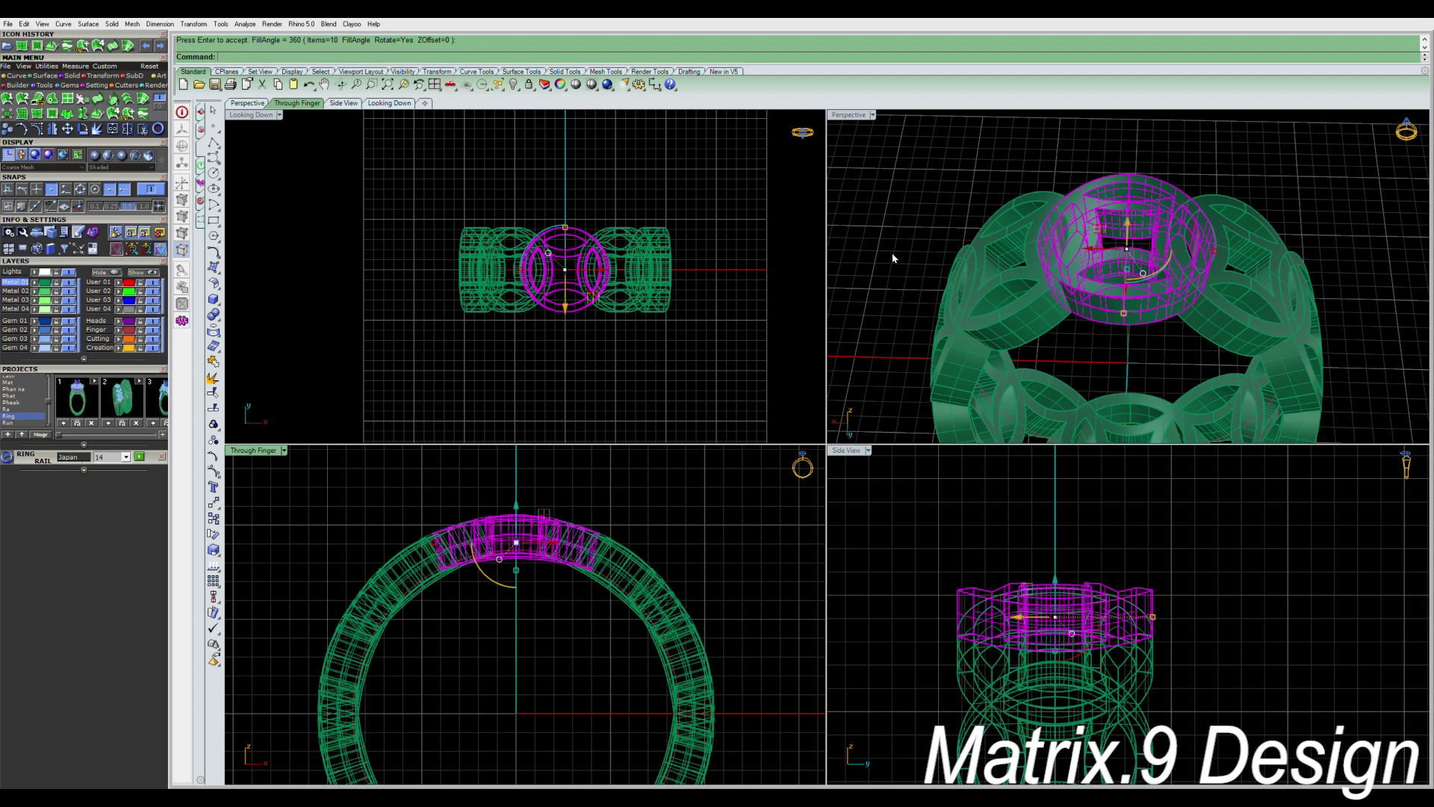
Inspect how the 10 arrayed discs overlap in the perspective view and remove the arrayed copies.
left_click(959, 140)
right_click_drag(960, 140, 1110, 270)
scroll(1120, 291, "up", 8)
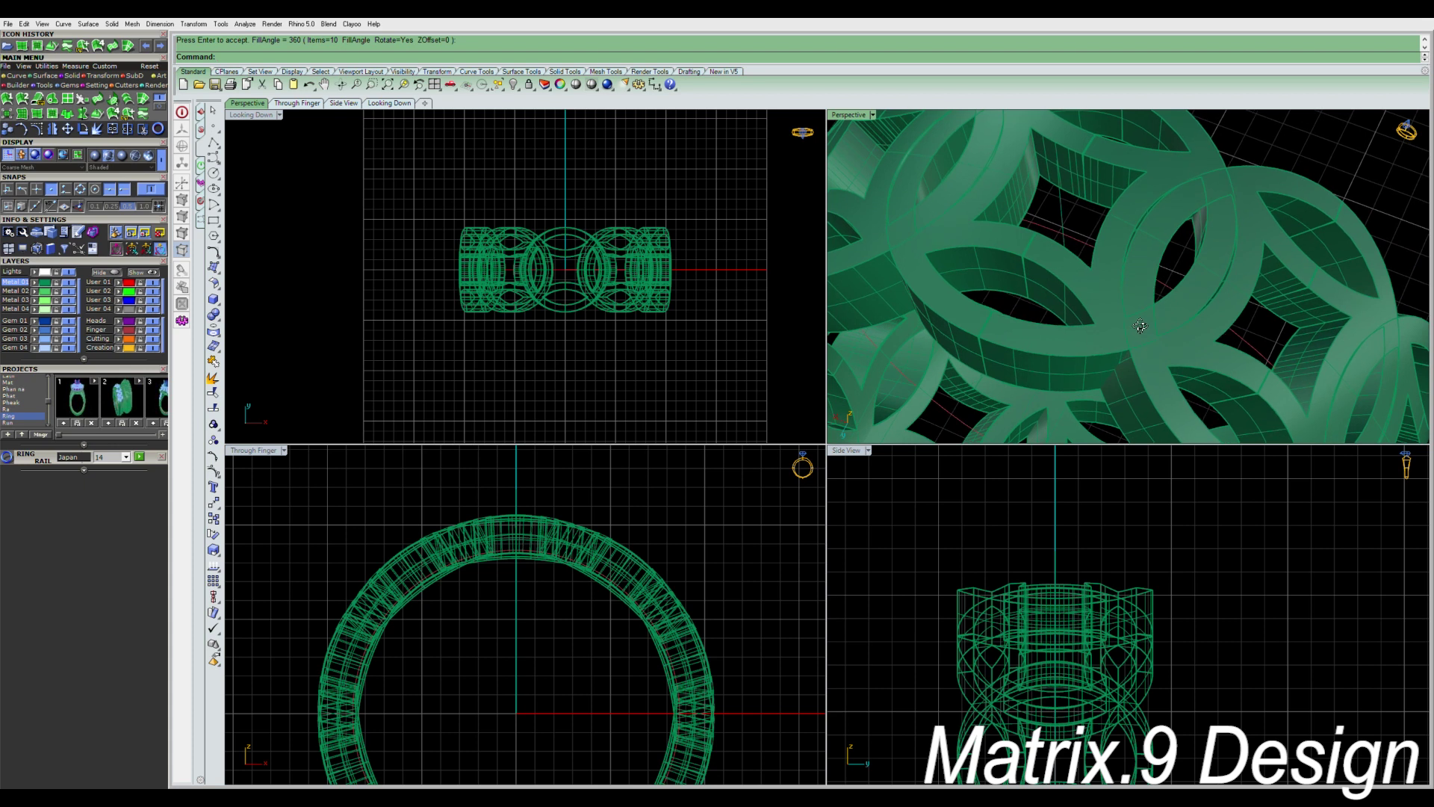
left_click(1116, 234)
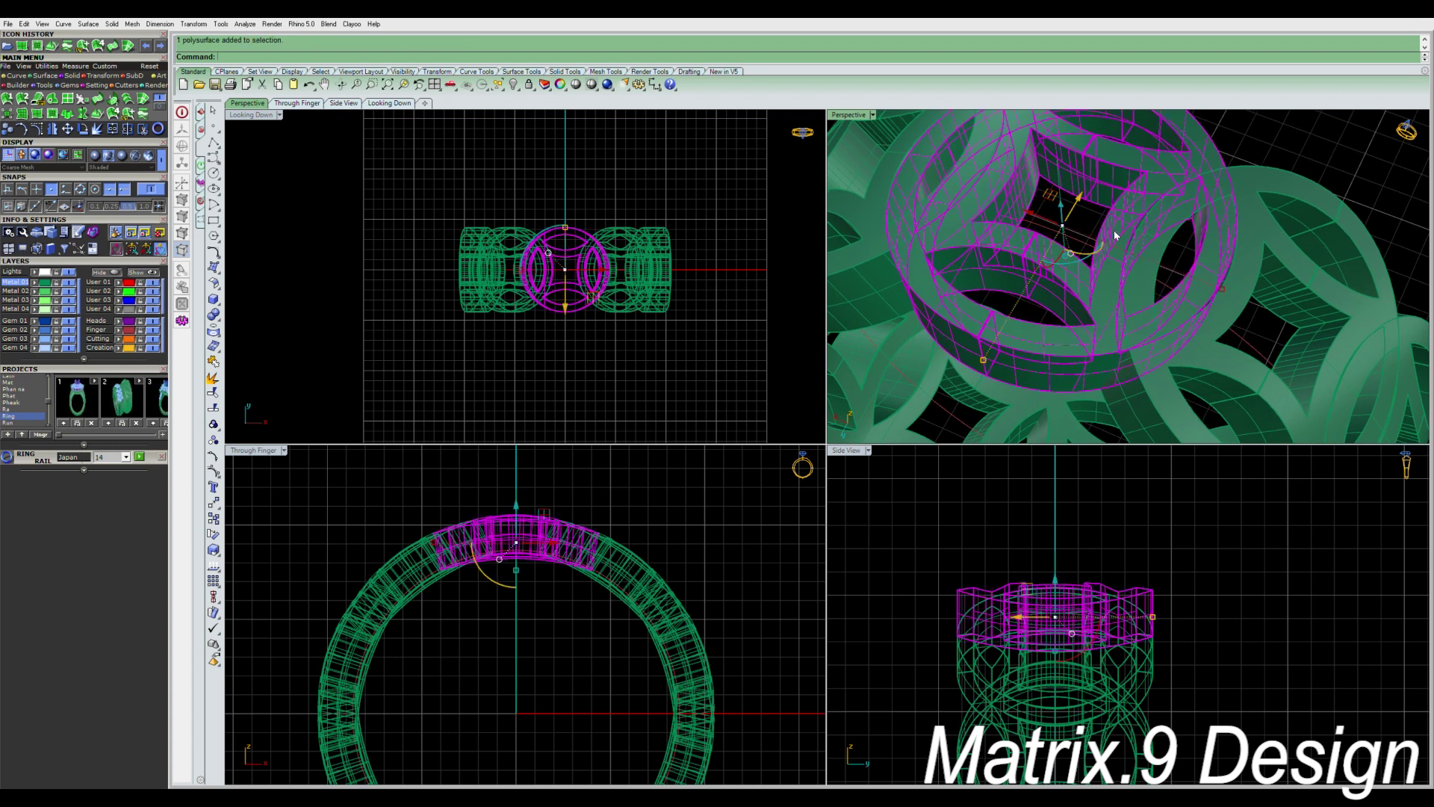
double_click(853, 119)
right_click_drag(906, 272, 945, 635)
scroll(934, 379, "down", 3)
key("Delete")
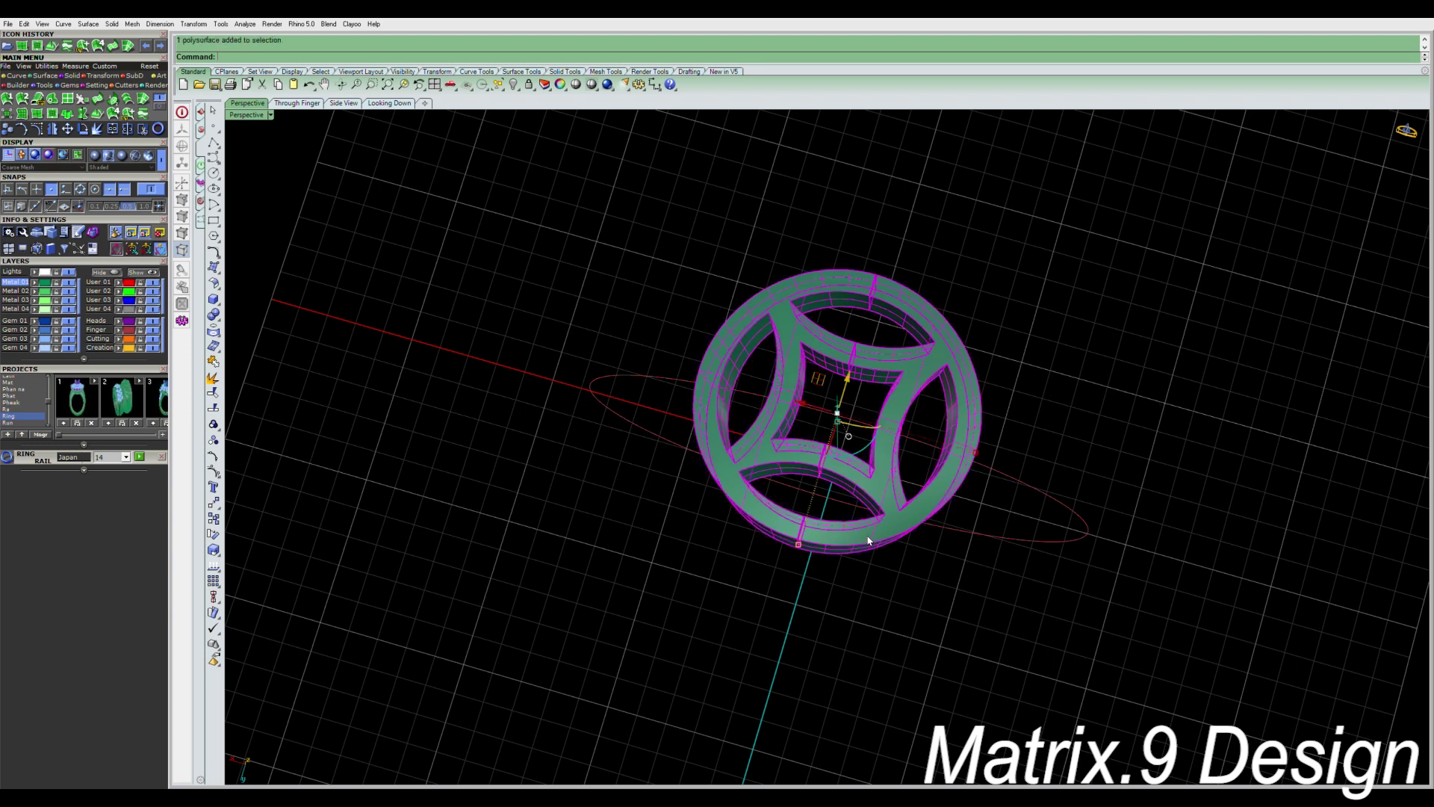
Polar-array the disc around the origin in the front view with 11 items over 360 degrees.
right_click(872, 543)
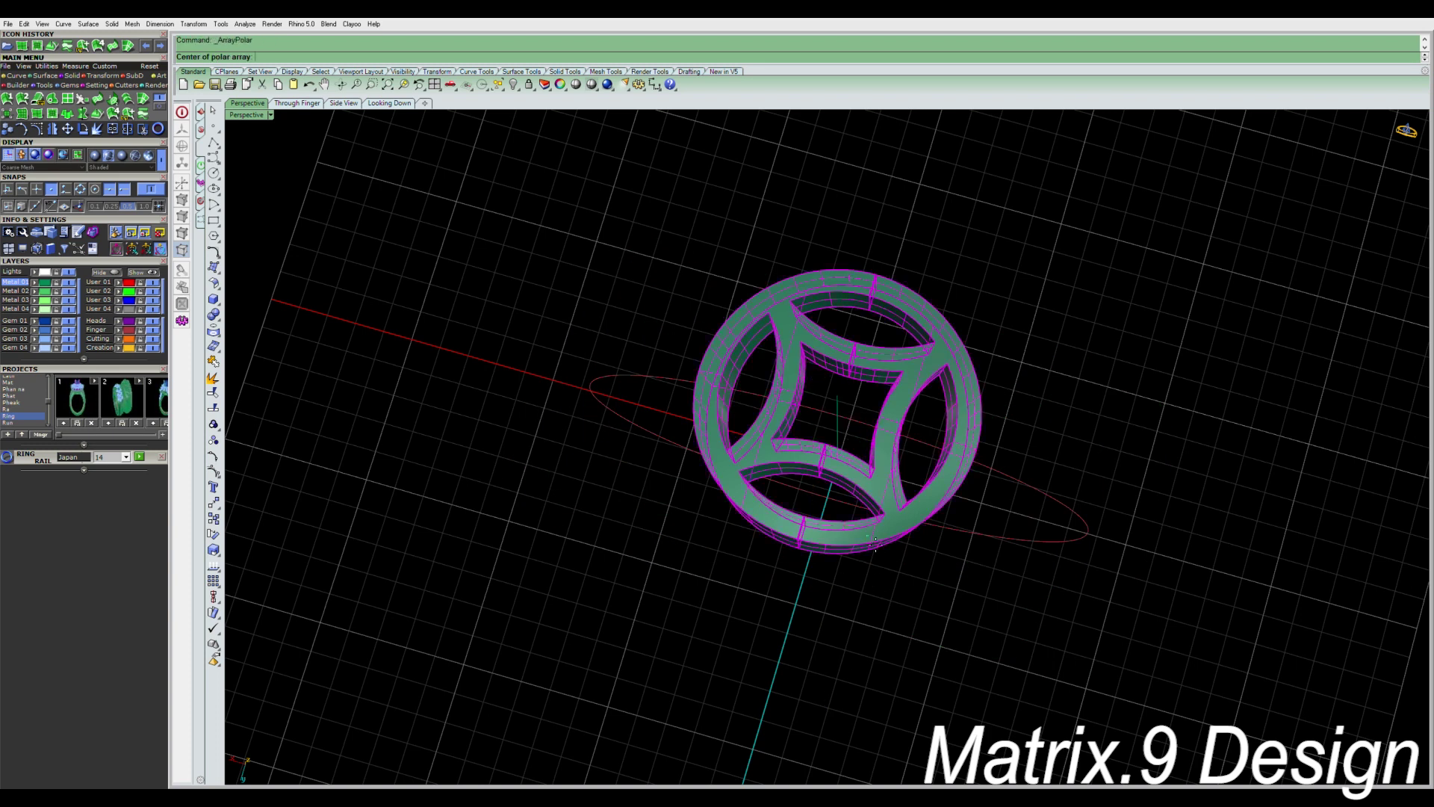
key("ctrl+m")
type("0")
key("Return")
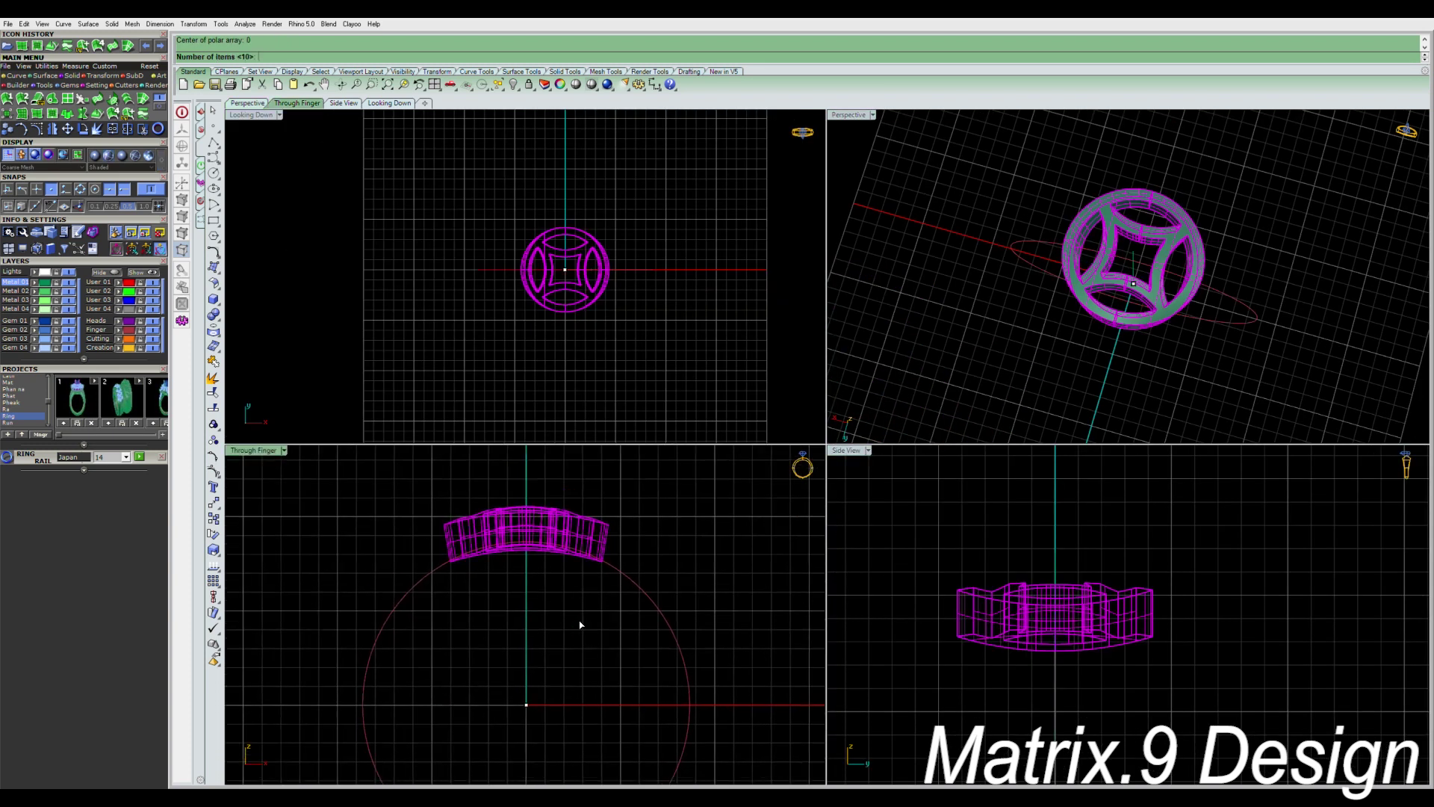
scroll(577, 610, "down", 3)
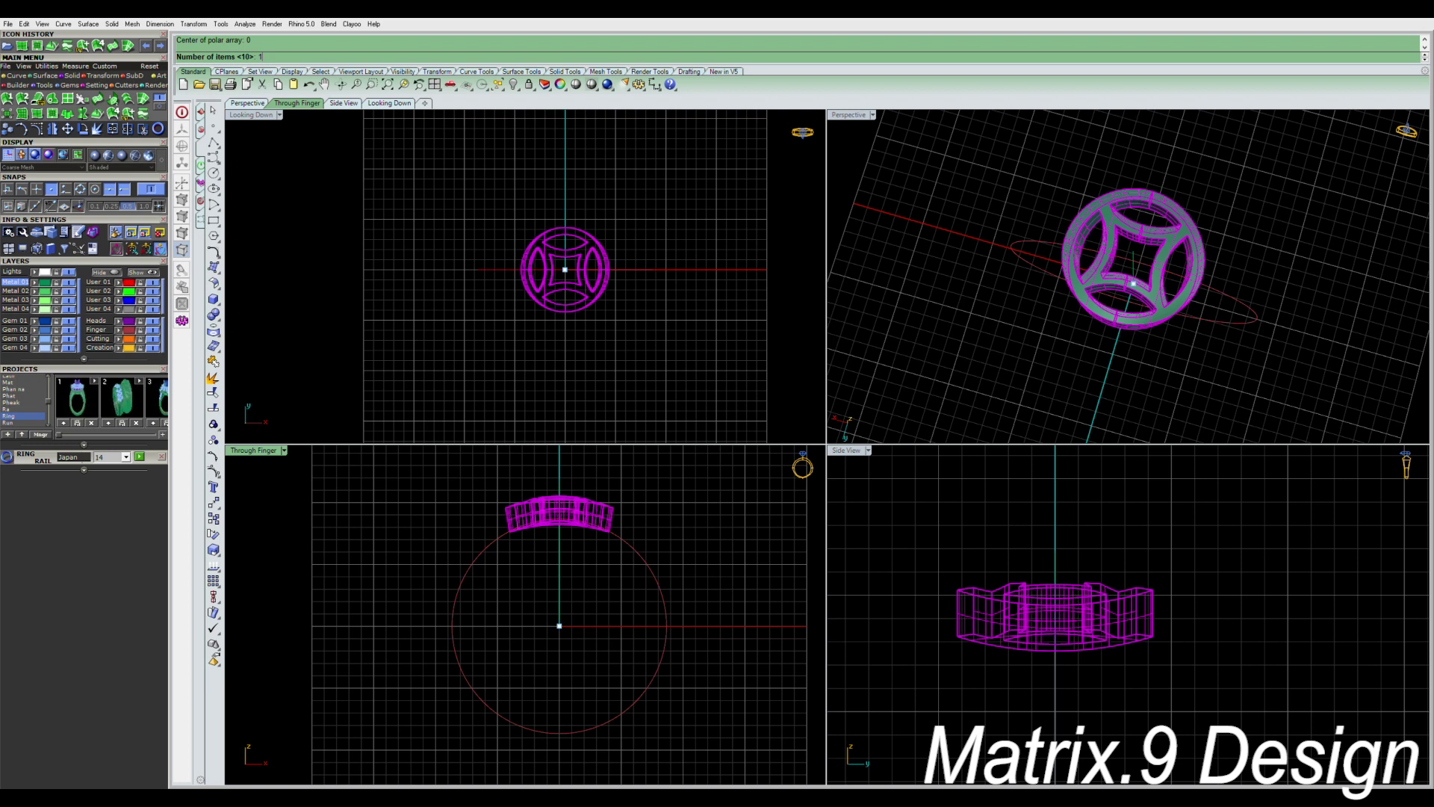
type("11")
key("Return")
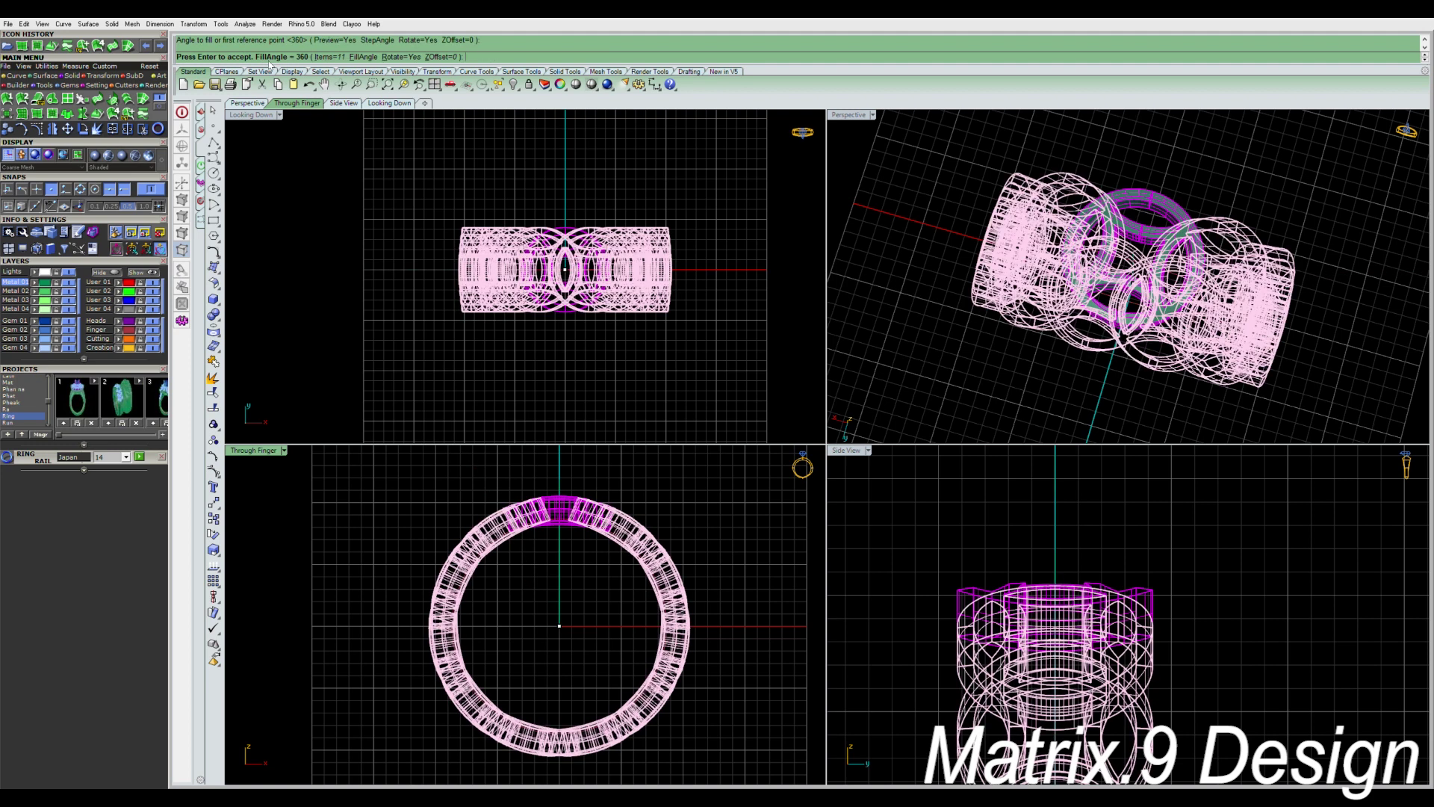
right_click_drag(1161, 339, 1174, 264)
key("Return")
scroll(1118, 293, "up", 5)
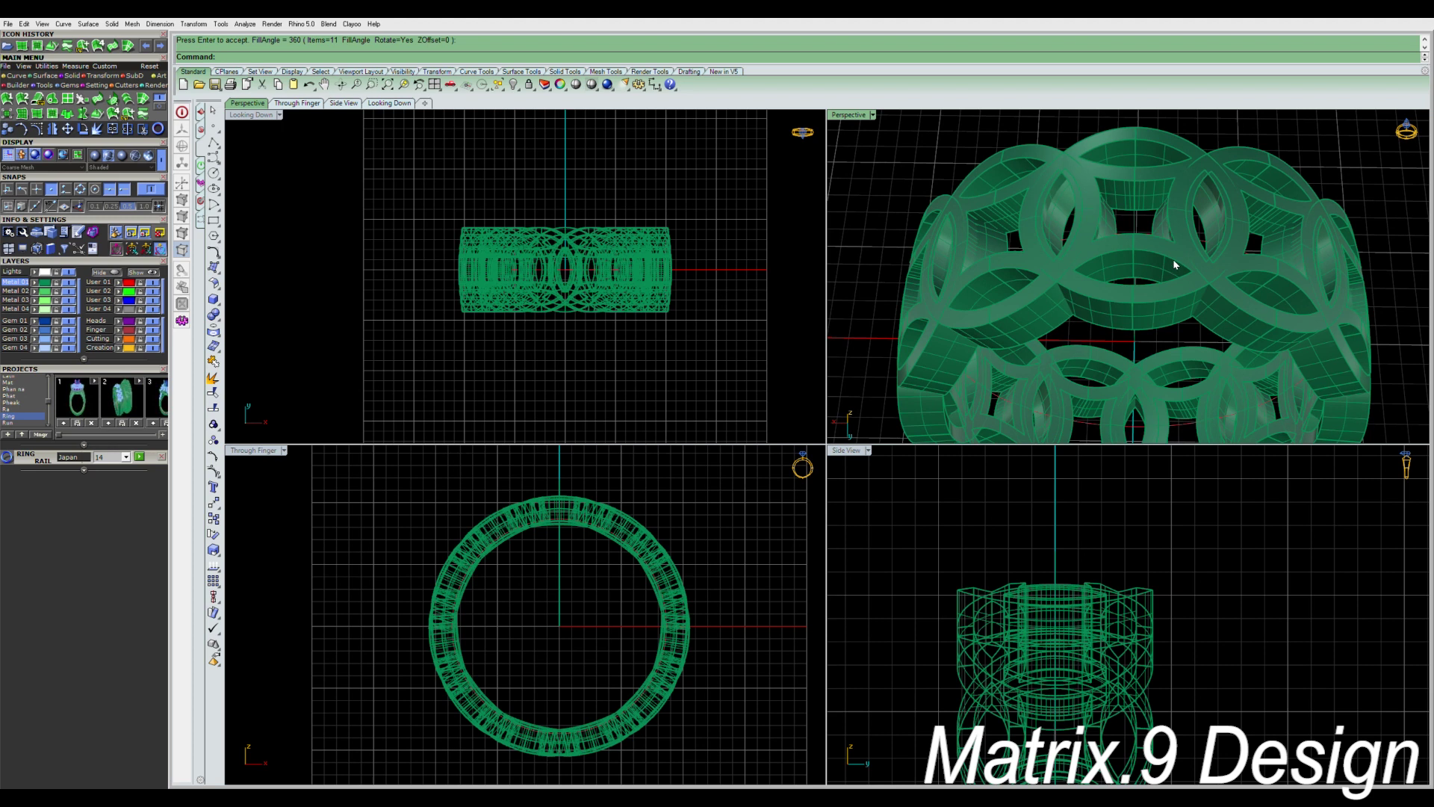
Try scaling the original top disc smaller in the perspective view and undo the last scaling.
double_click(853, 116)
scroll(847, 330, "down", 3)
right_click_drag(852, 363, 847, 205)
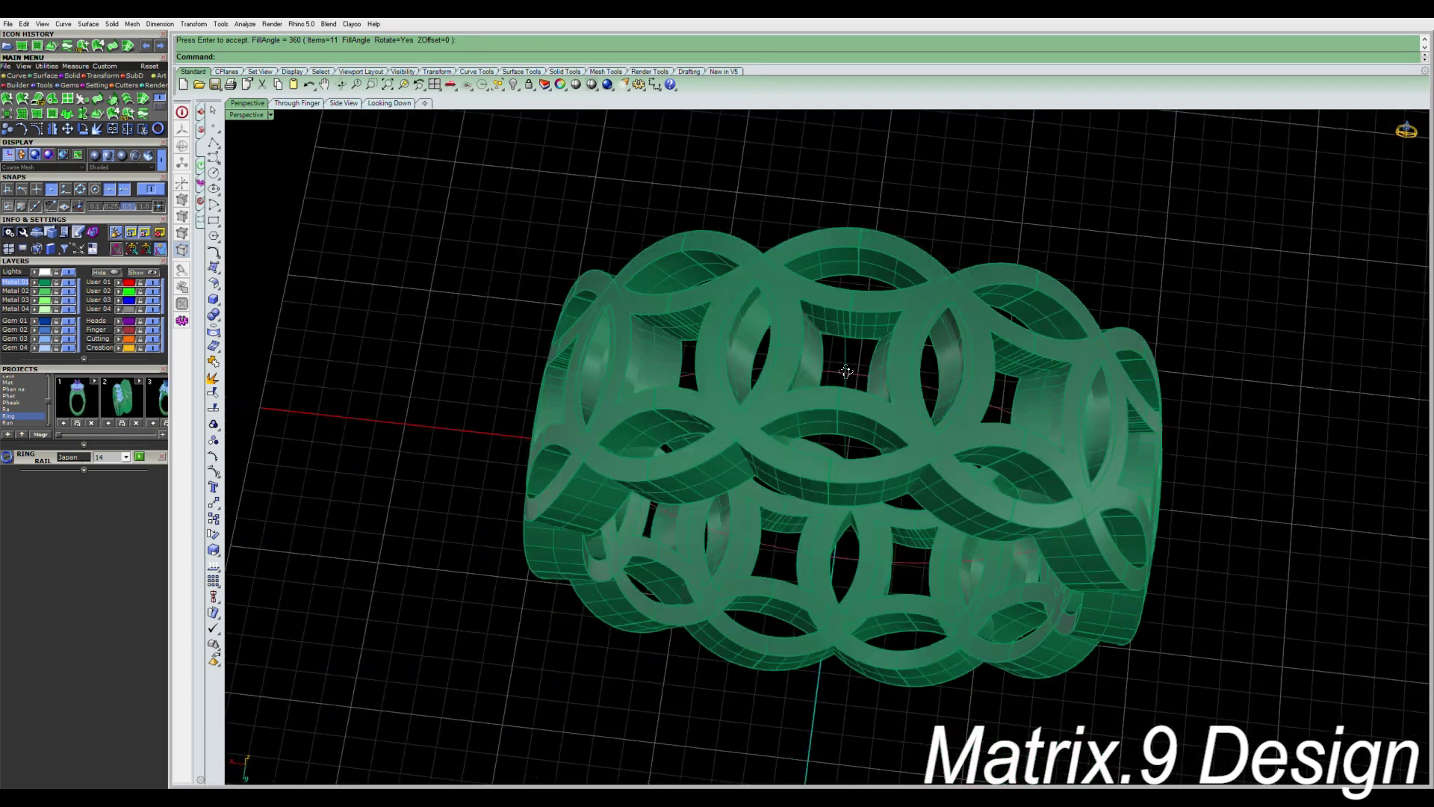
right_click_drag(847, 361, 847, 517)
left_click(848, 524)
left_click_drag(823, 553, 825, 546)
left_click_drag(825, 549, 823, 536)
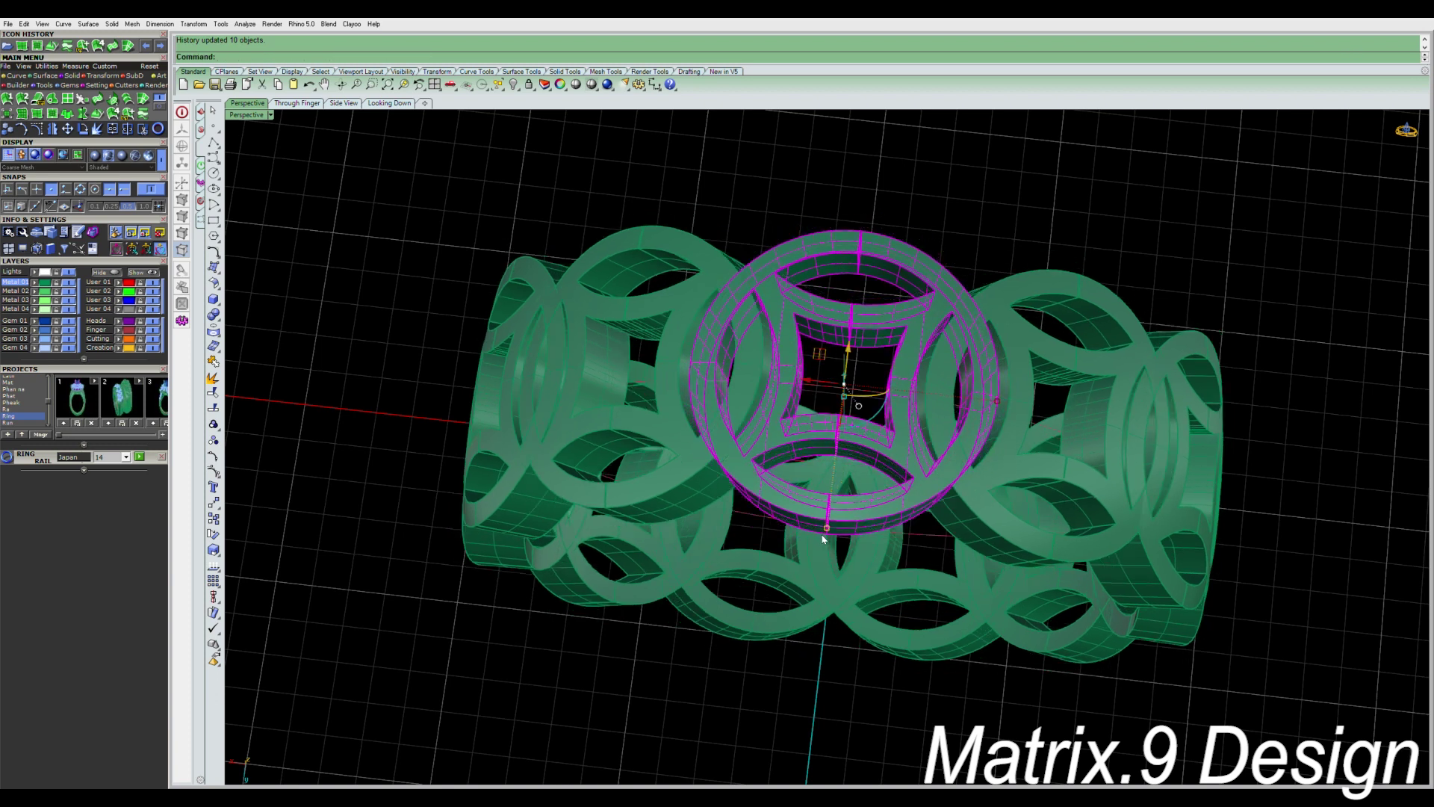
key("ctrl+z")
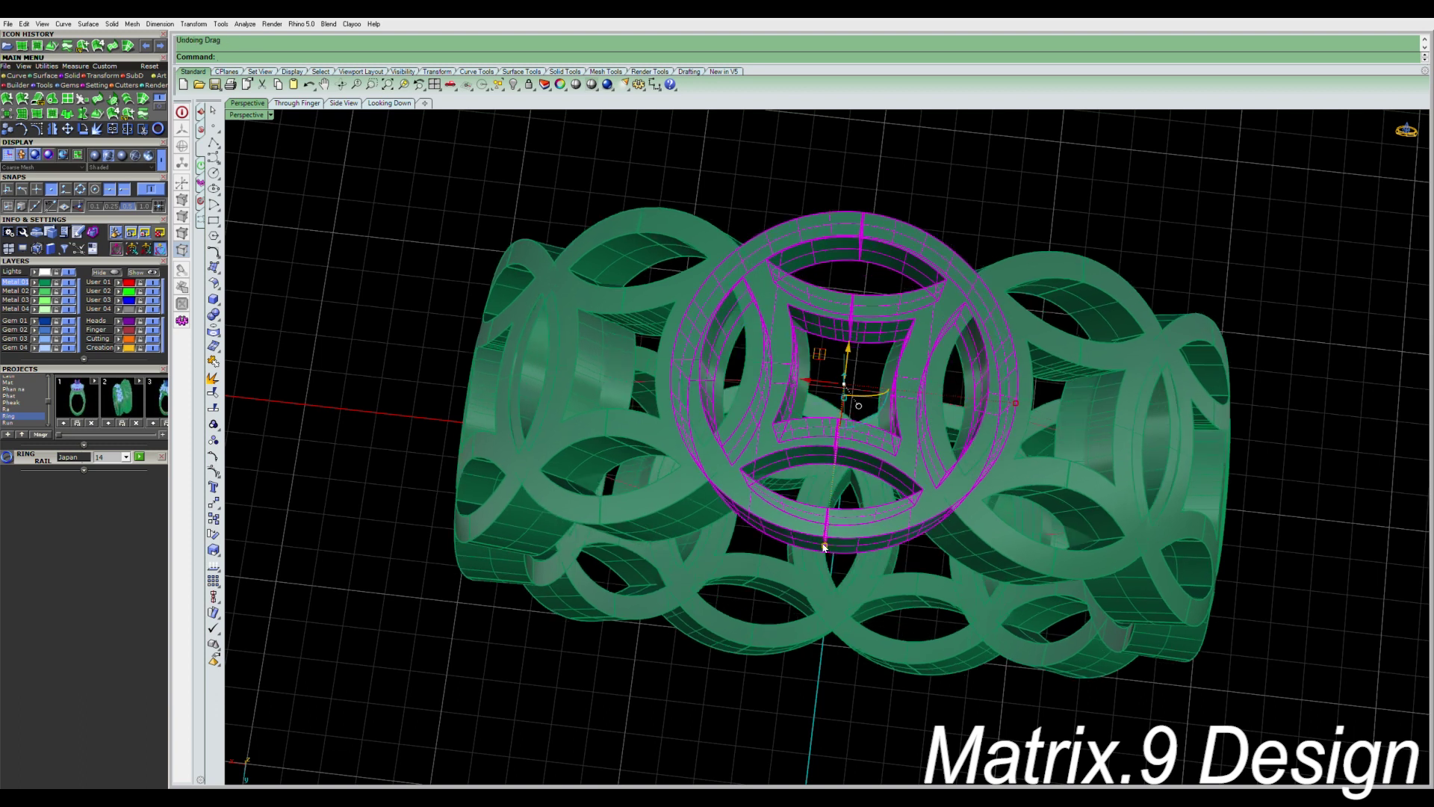
Scale the original top disc slightly larger so that all arrayed copies follow the new size.
left_click_drag(825, 546, 824, 560)
mouse_move(824, 560)
right_mouse_down()
mouse_move(1127, 589)
mouse_move(993, 567)
mouse_move(986, 634)
mouse_move(856, 547)
mouse_move(870, 331)
mouse_move(843, 568)
mouse_move(838, 544)
right_mouse_up()
key("Escape")
Try stretching the original top disc wider around the band, check the overlap and undo the stretch.
left_click(838, 544)
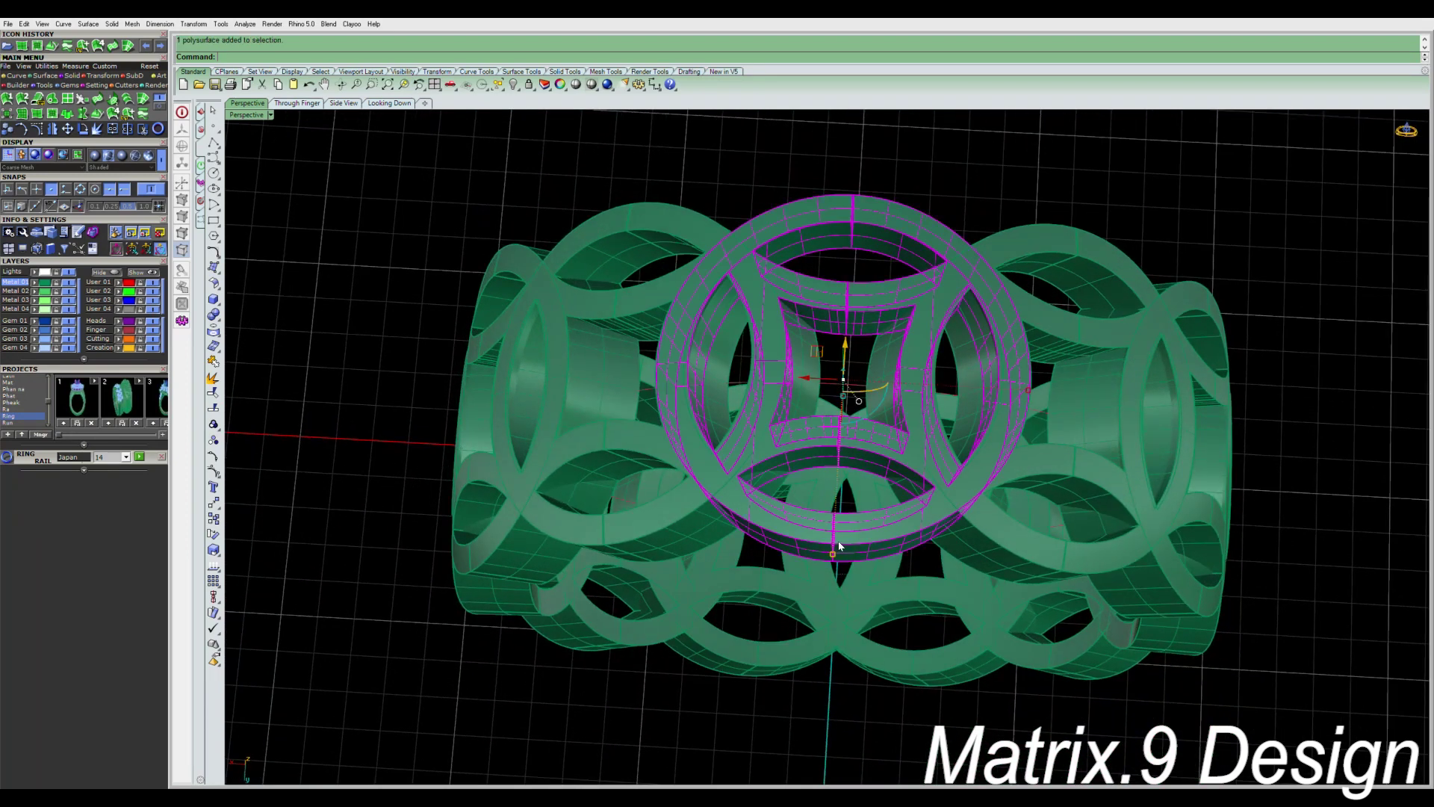
left_click_drag(1028, 405, 1031, 418)
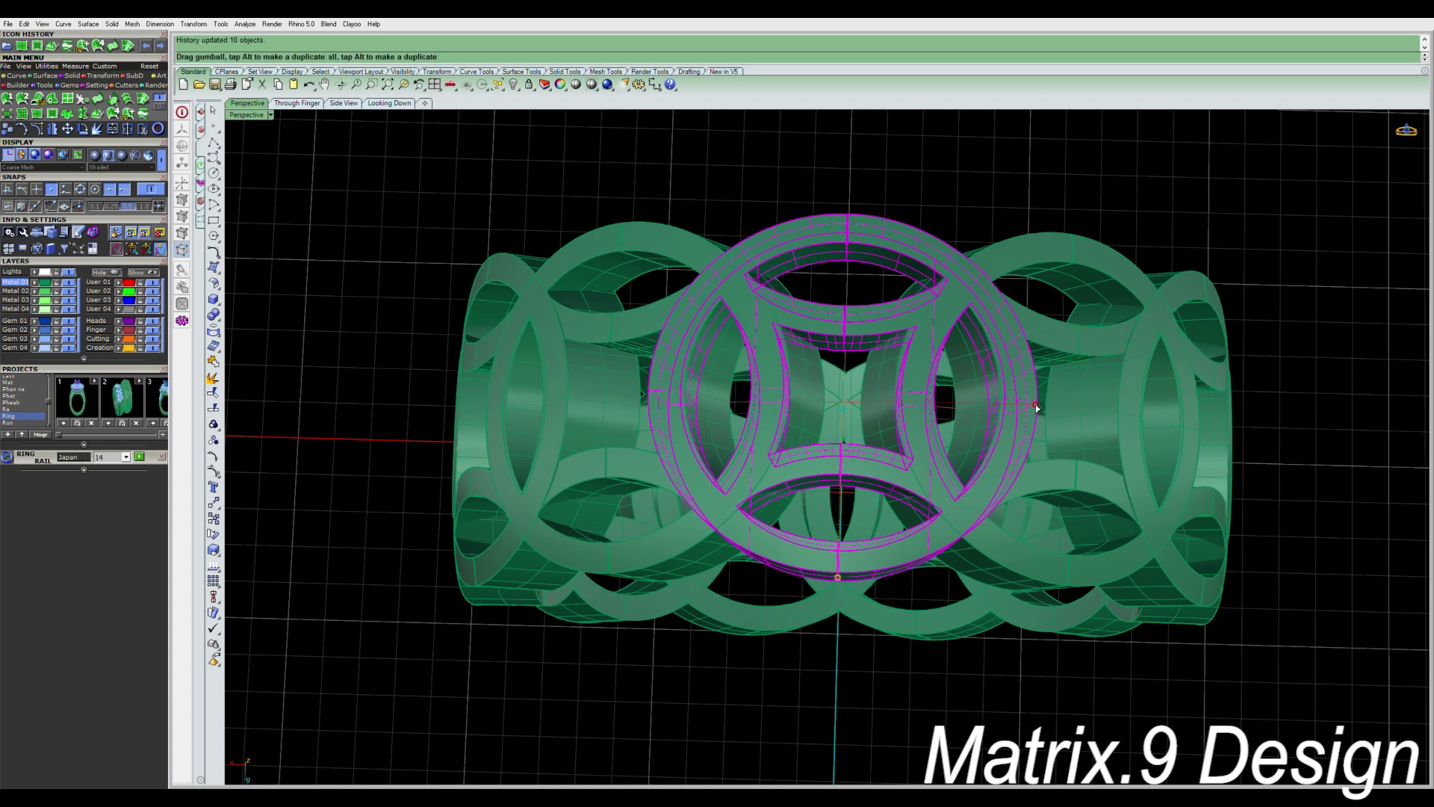
right_click_drag(1038, 405, 1165, 449)
left_click(1278, 520)
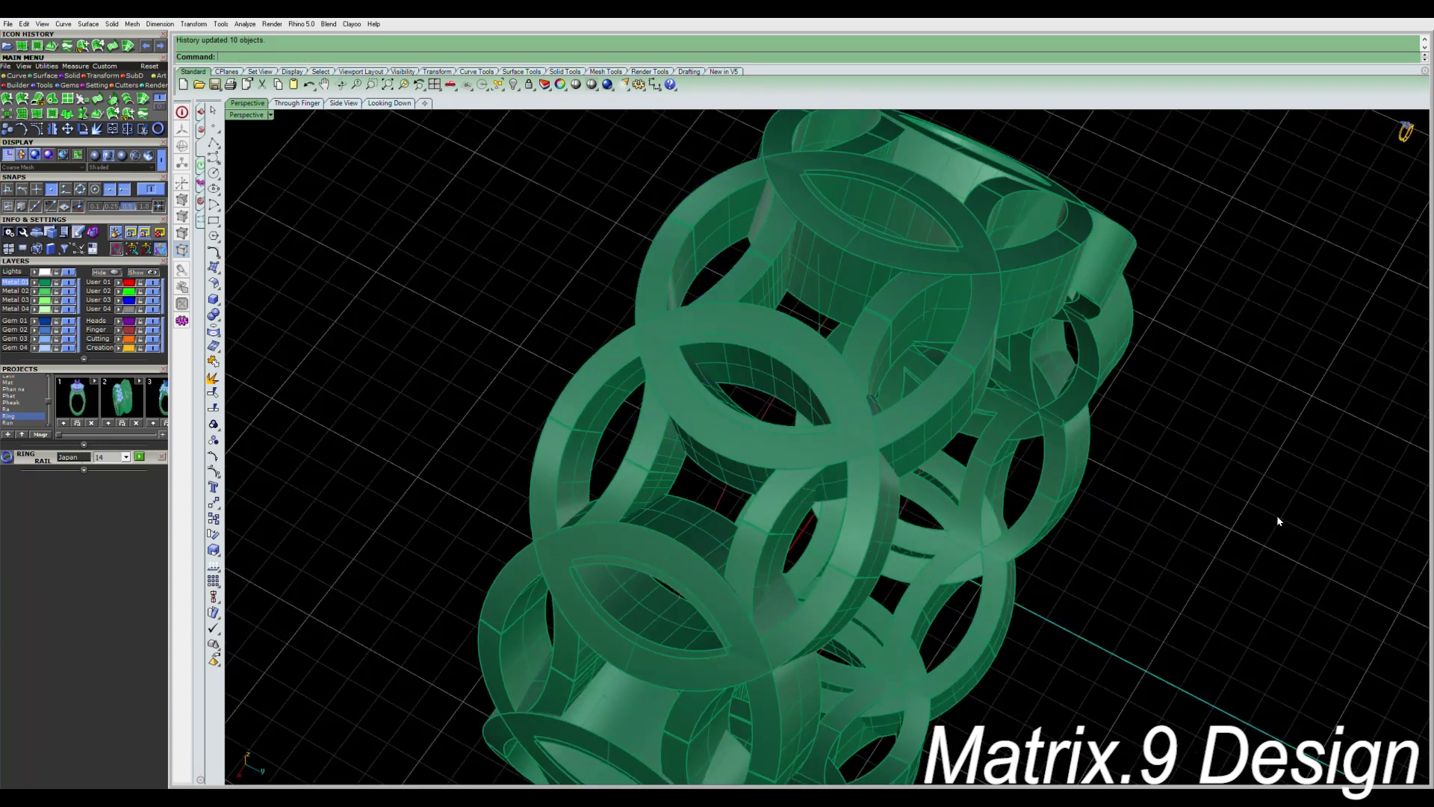
right_click_drag(931, 480, 827, 486)
left_click(829, 478)
key("ctrl+z")
Examine the overlap of neighbouring discs from the outside, the sides and the inner surface of the ring.
right_click_drag(843, 504, 860, 525)
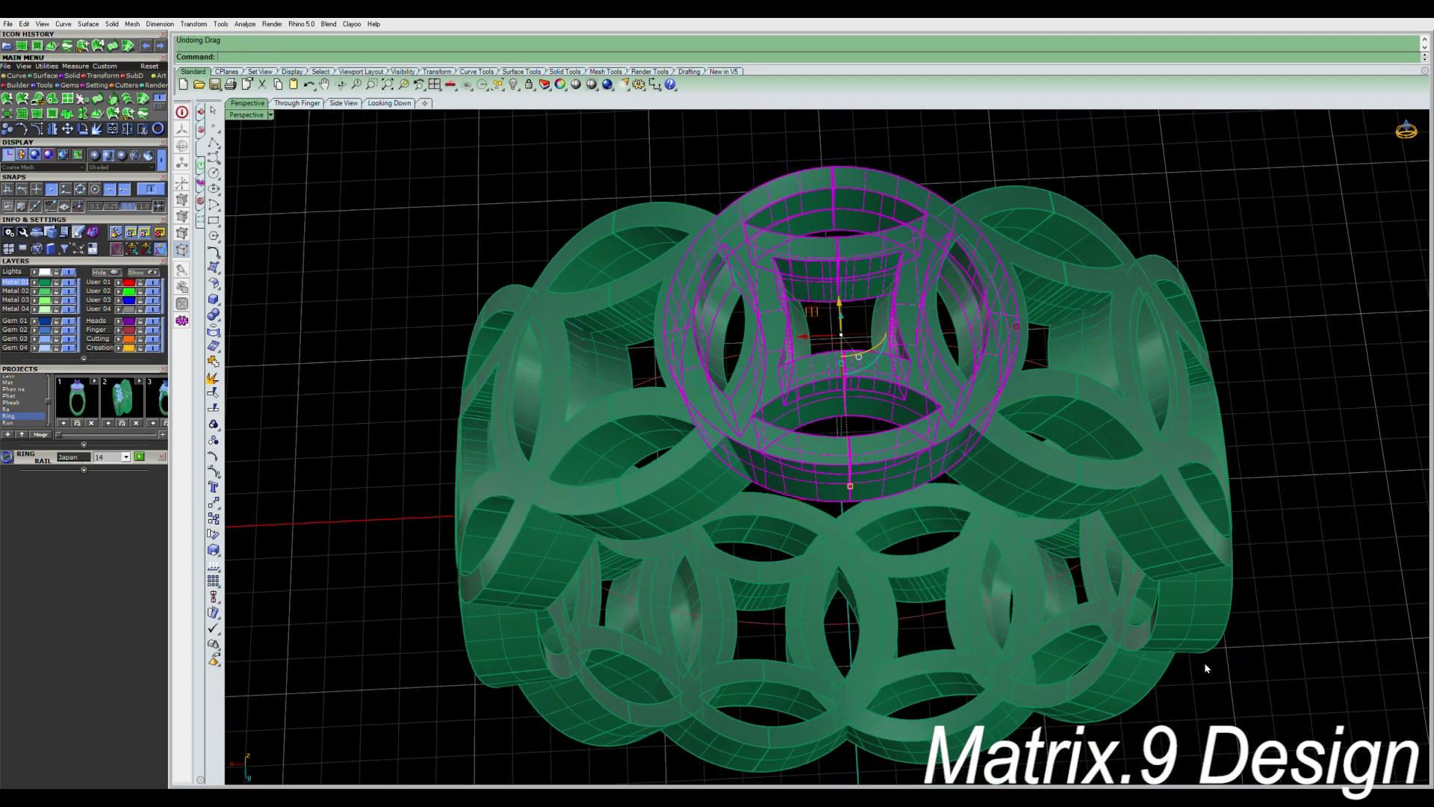
key("Escape")
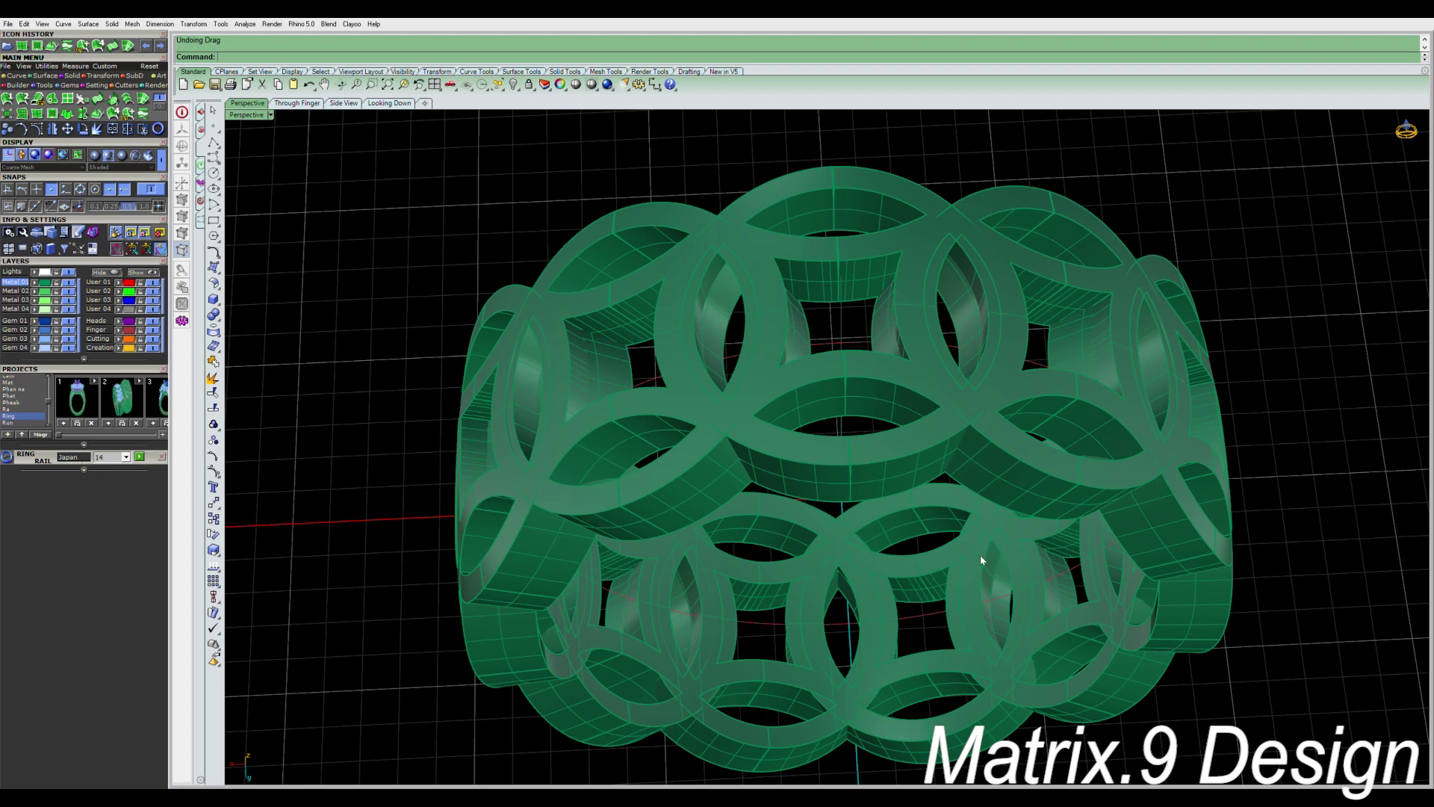
right_click_drag(975, 570, 859, 572)
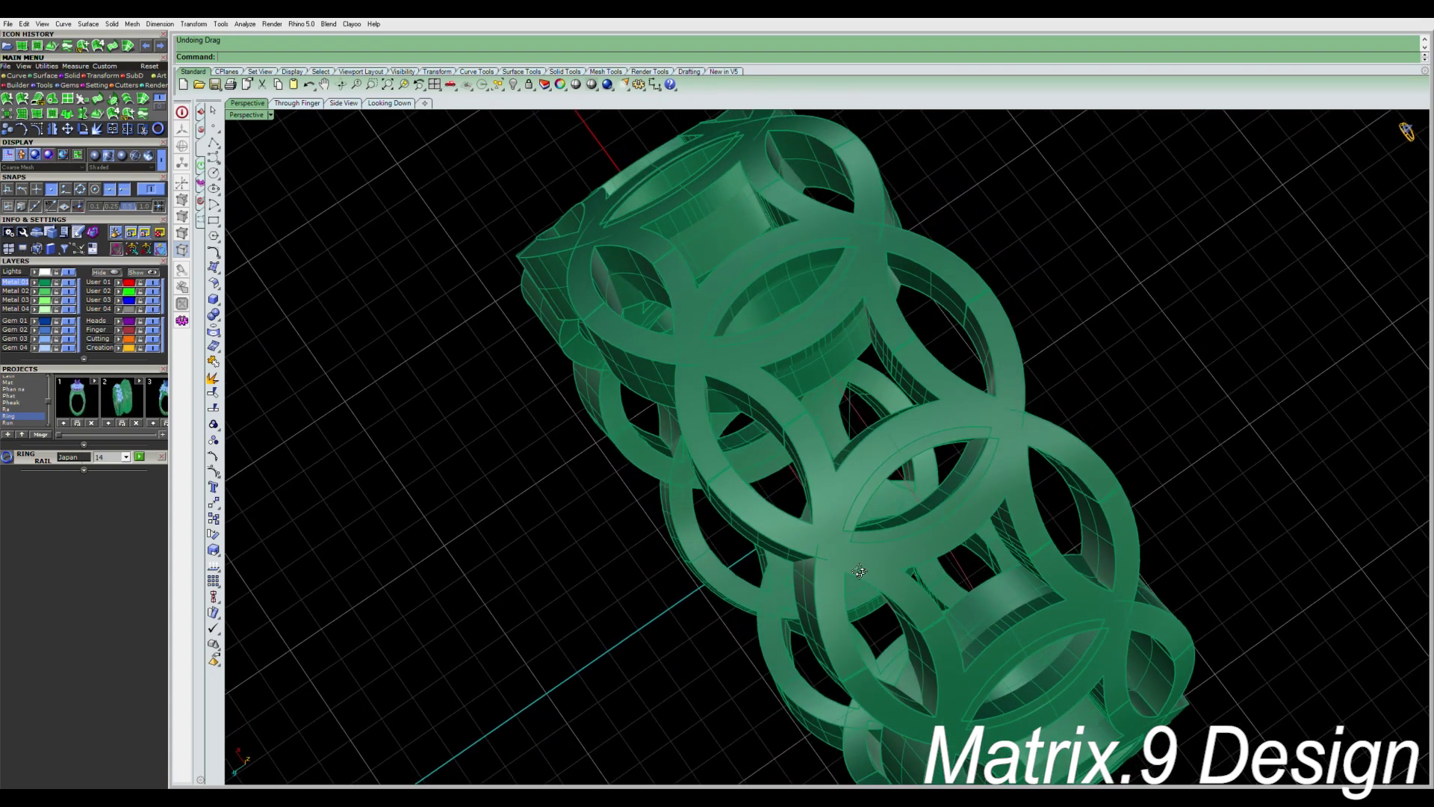
right_click_drag(858, 571, 980, 583)
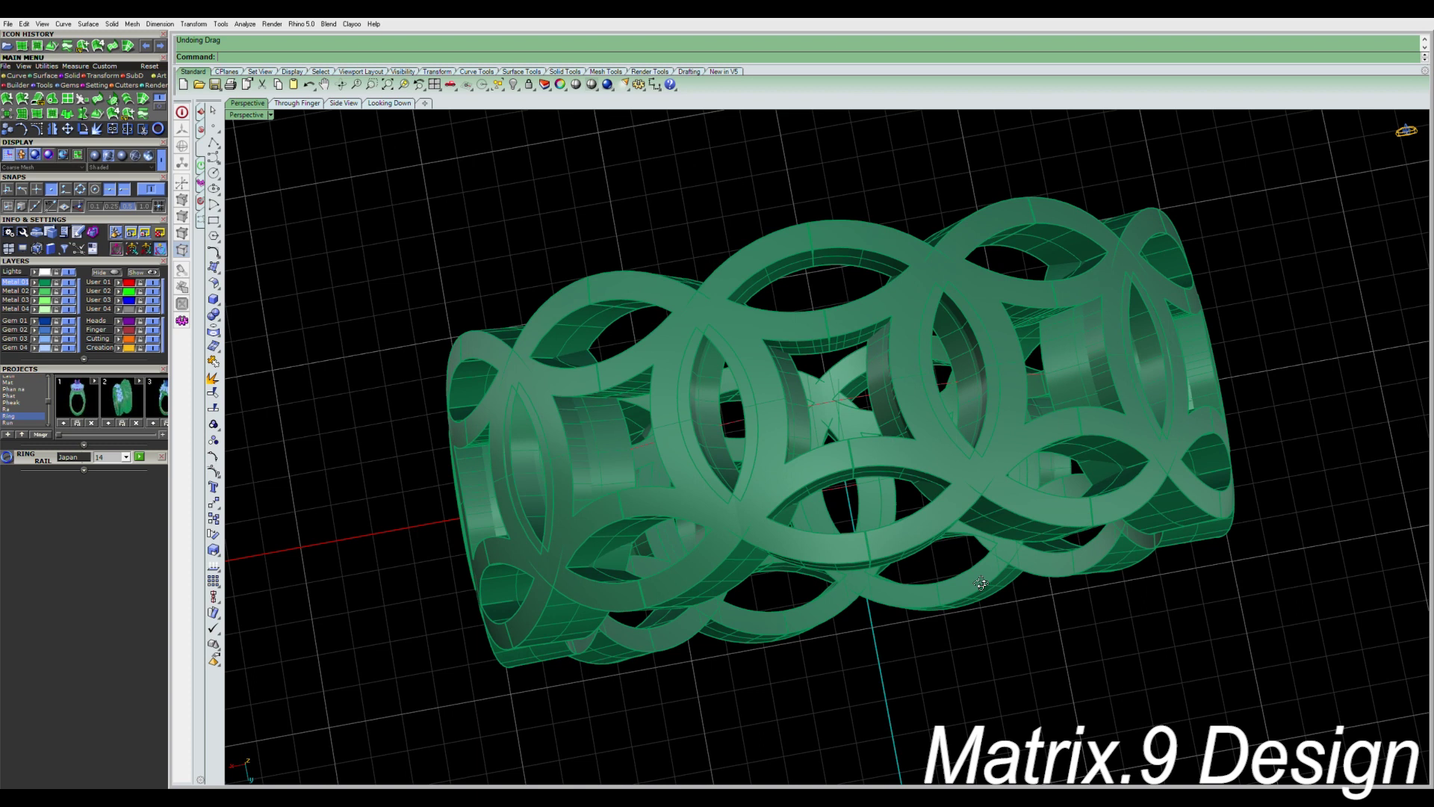
right_click_drag(981, 583, 962, 482)
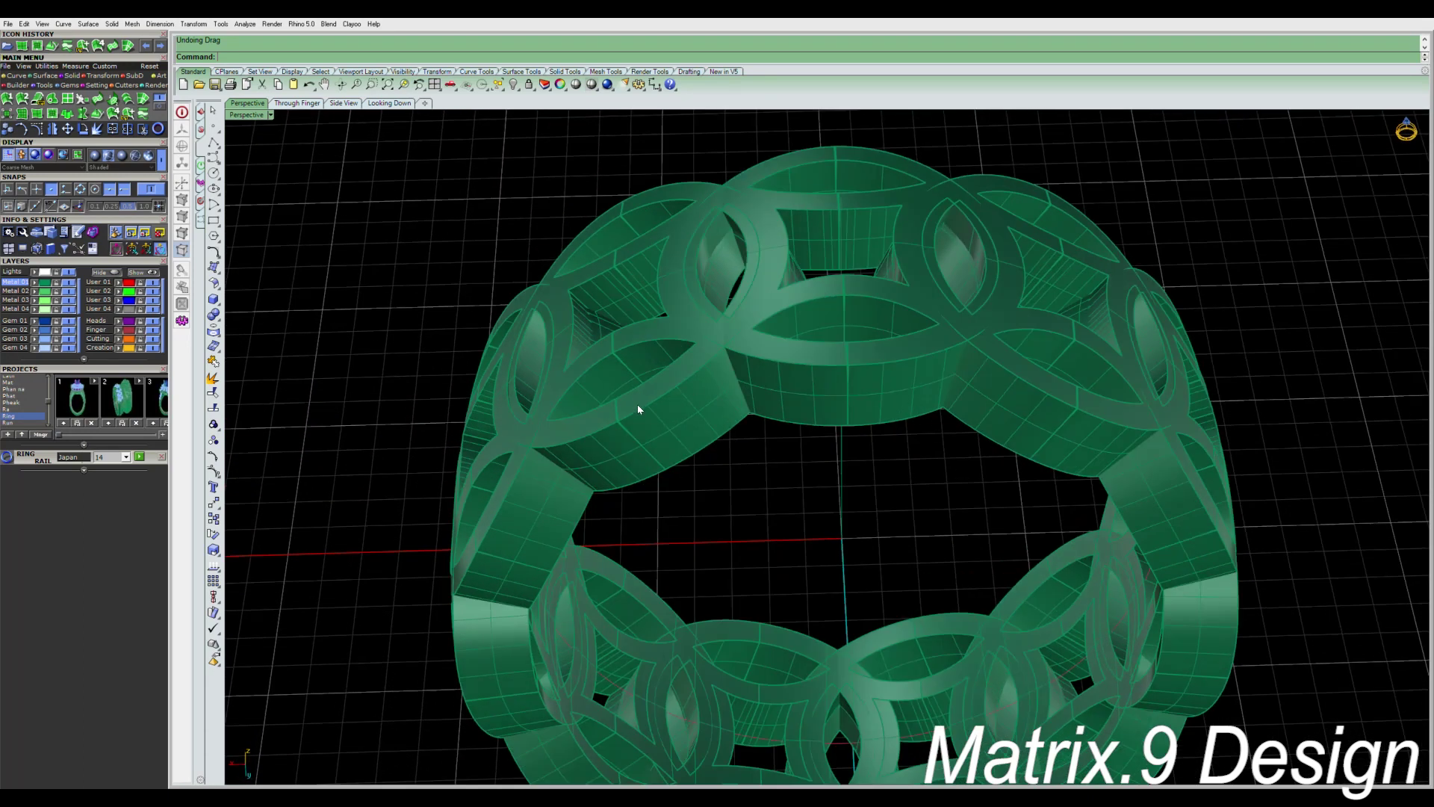
right_click_drag(705, 415, 722, 269)
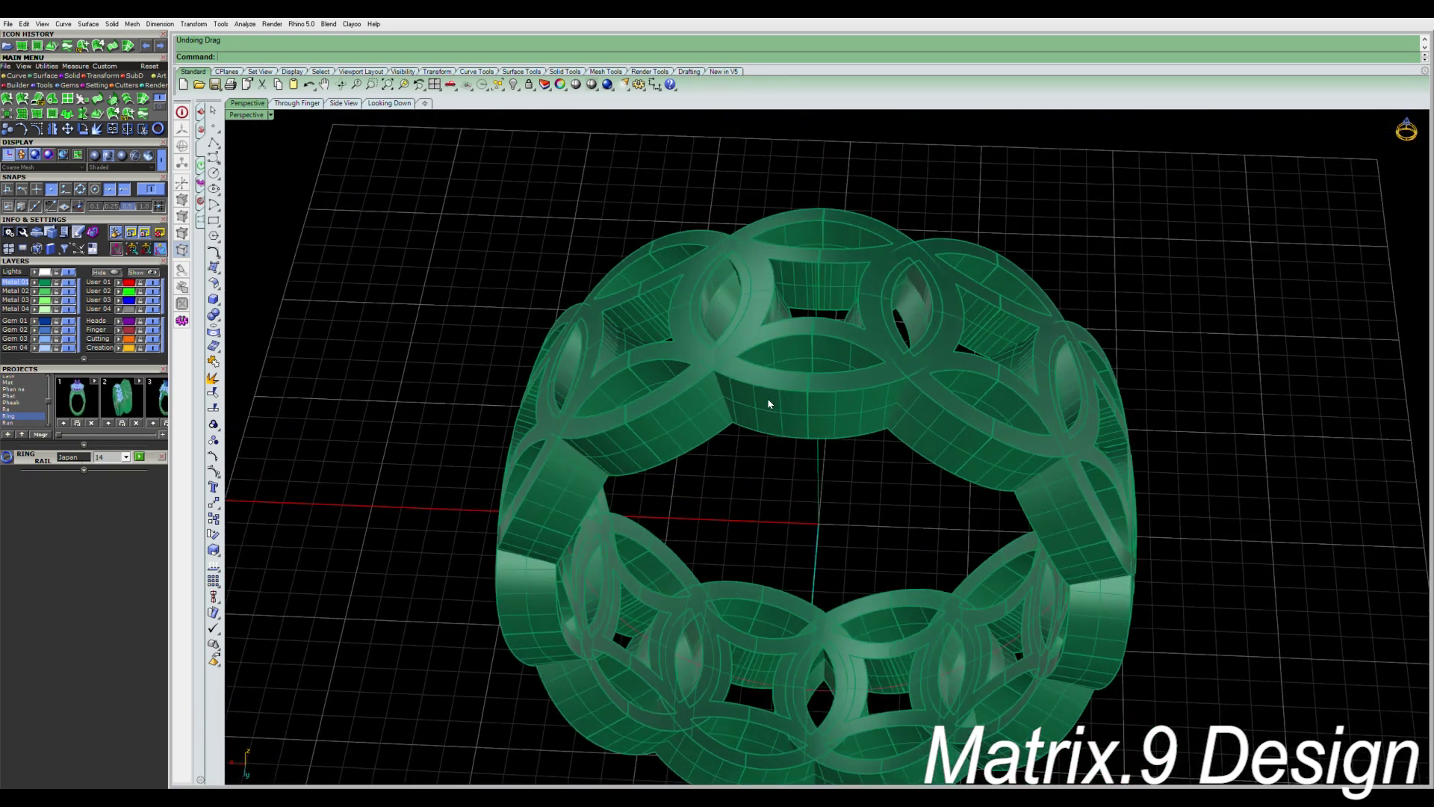
left_click(816, 433)
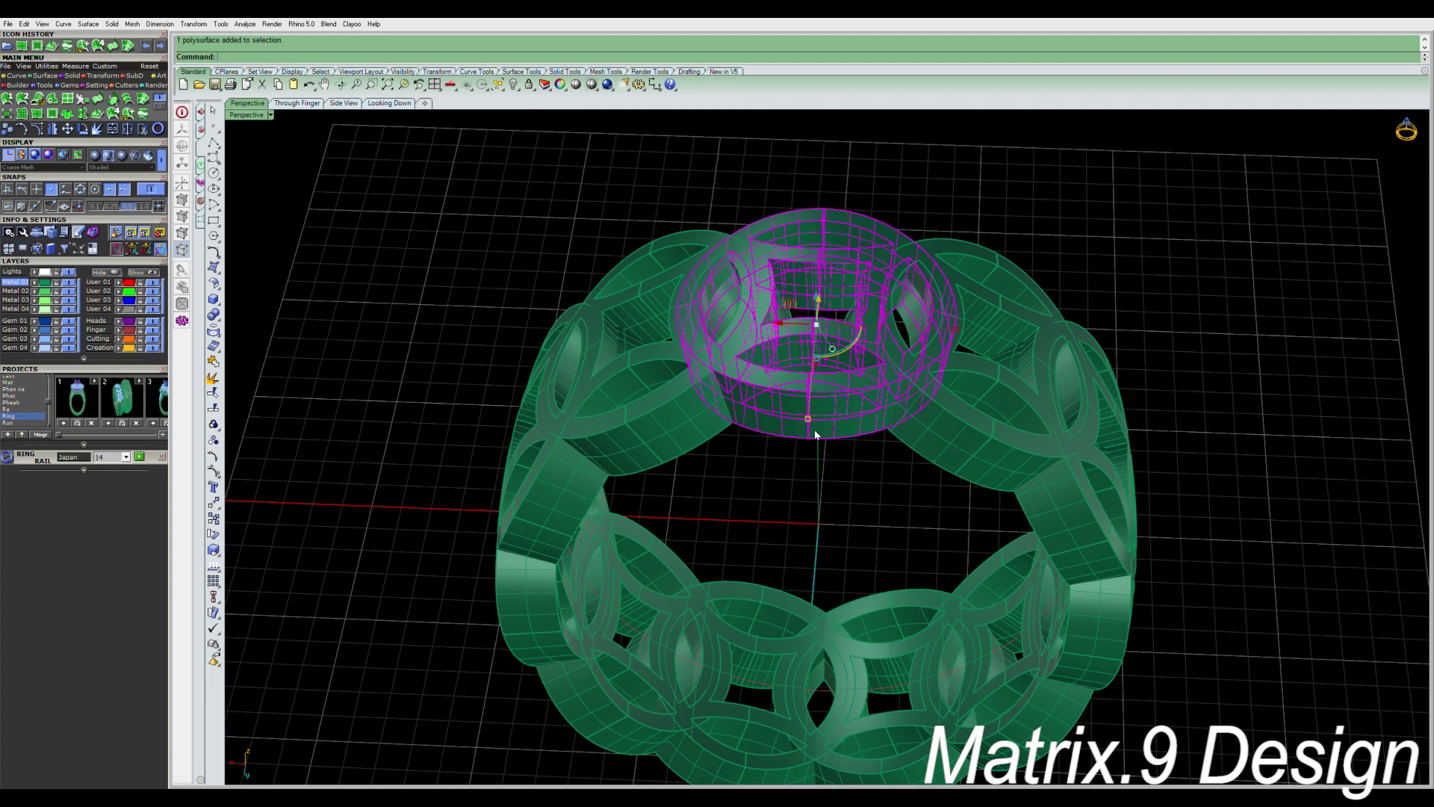
Isolate the original top disc by hiding it, deleting all the other arrayed discs around the band and showing it again.
right_click_drag(816, 433, 821, 467)
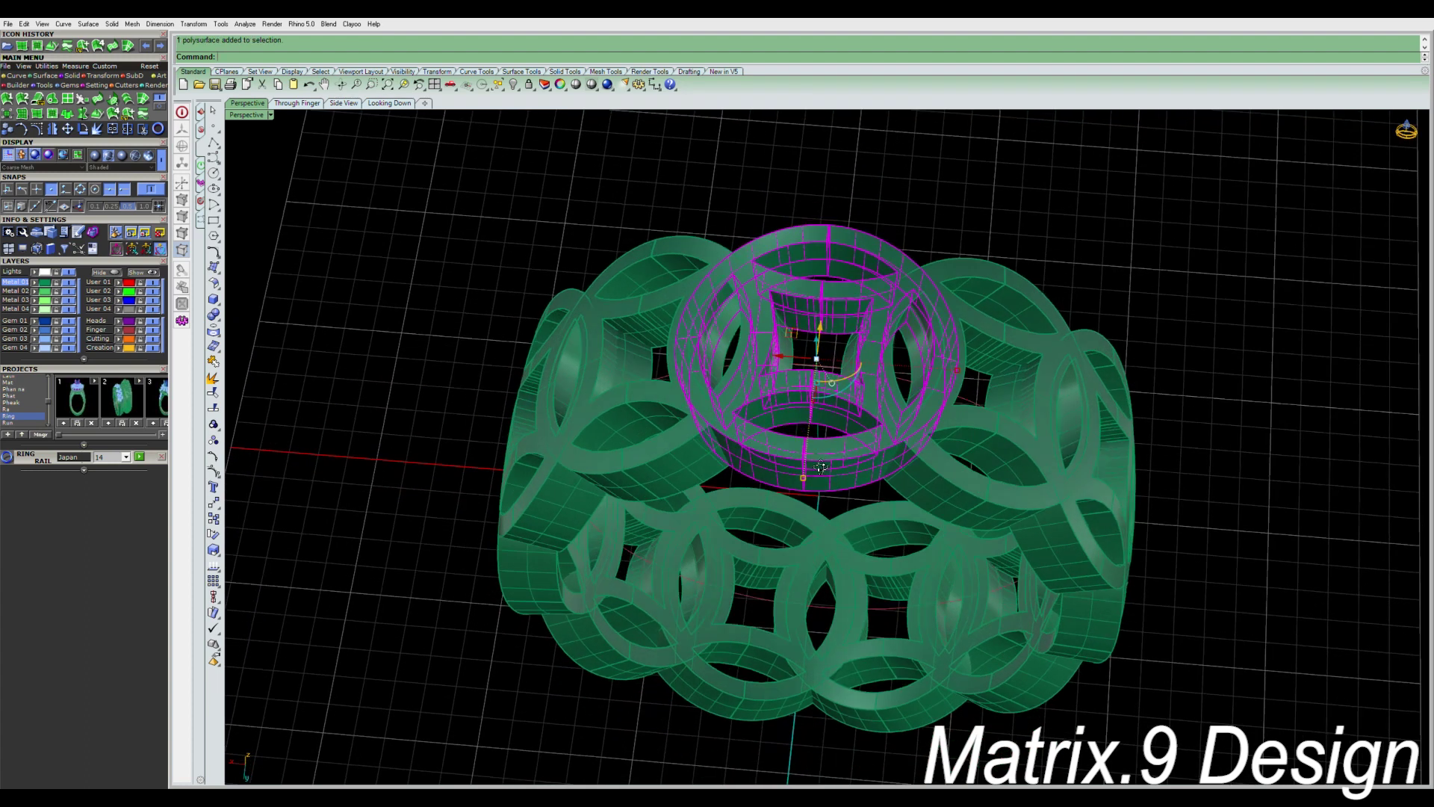
left_click(107, 271)
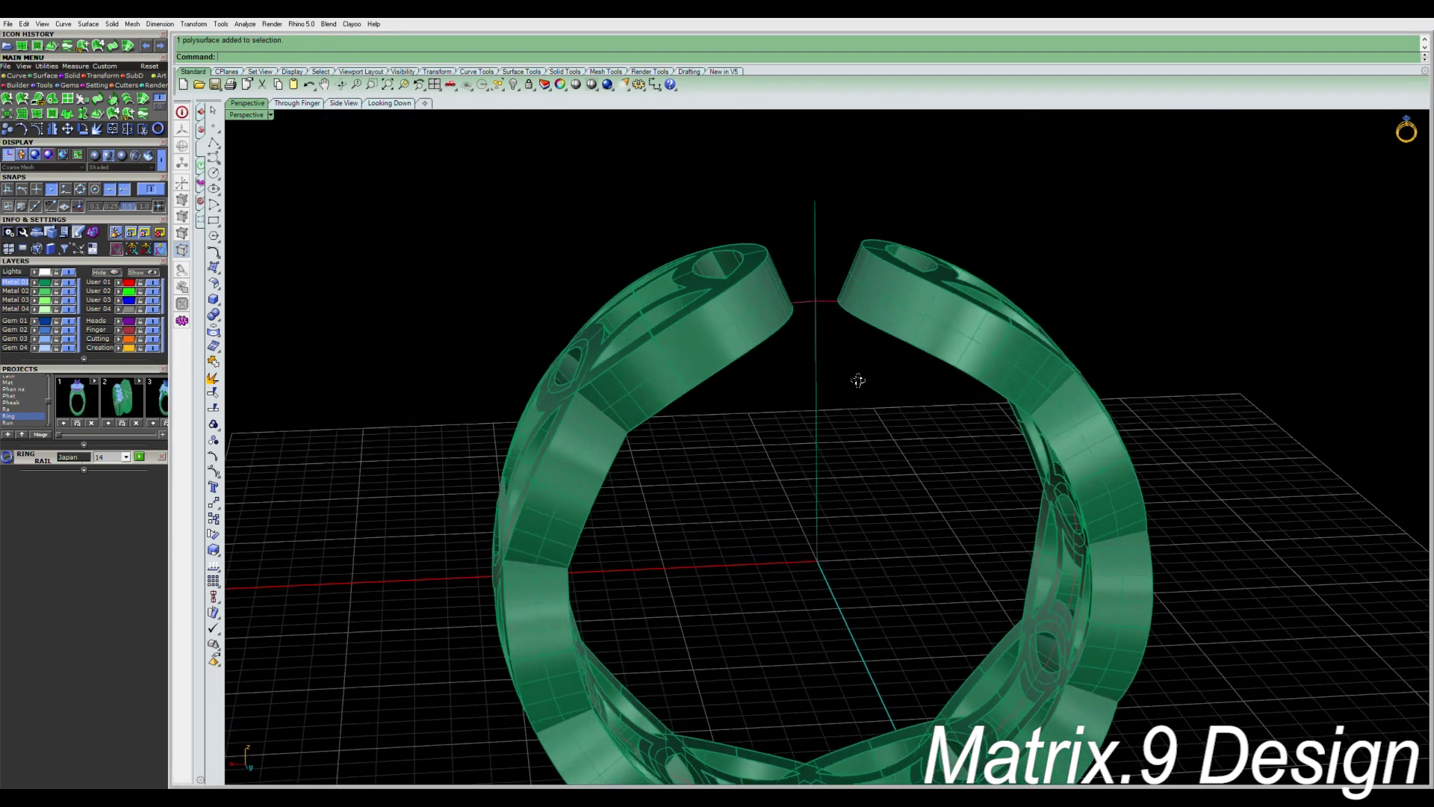
left_click(899, 311)
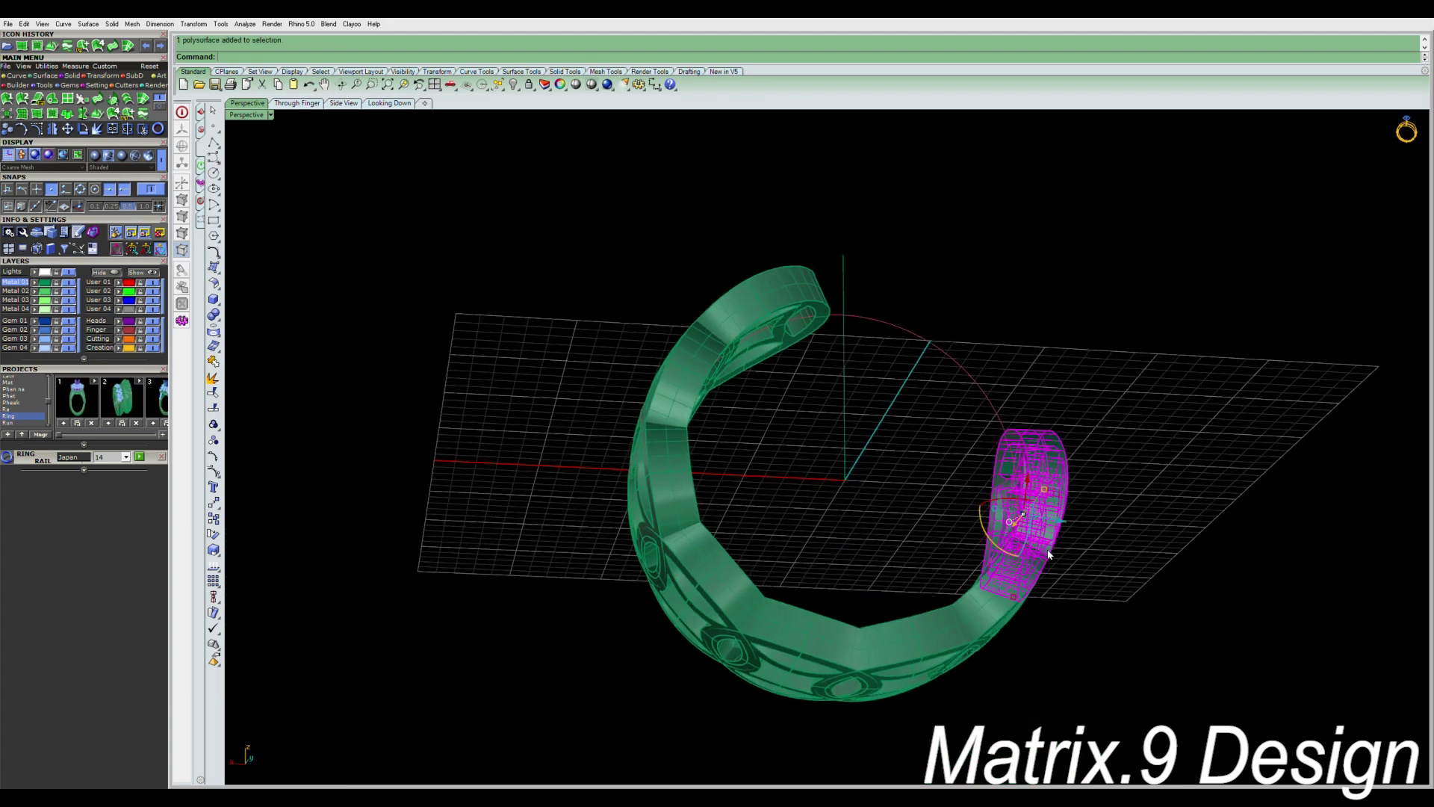
key("Delete")
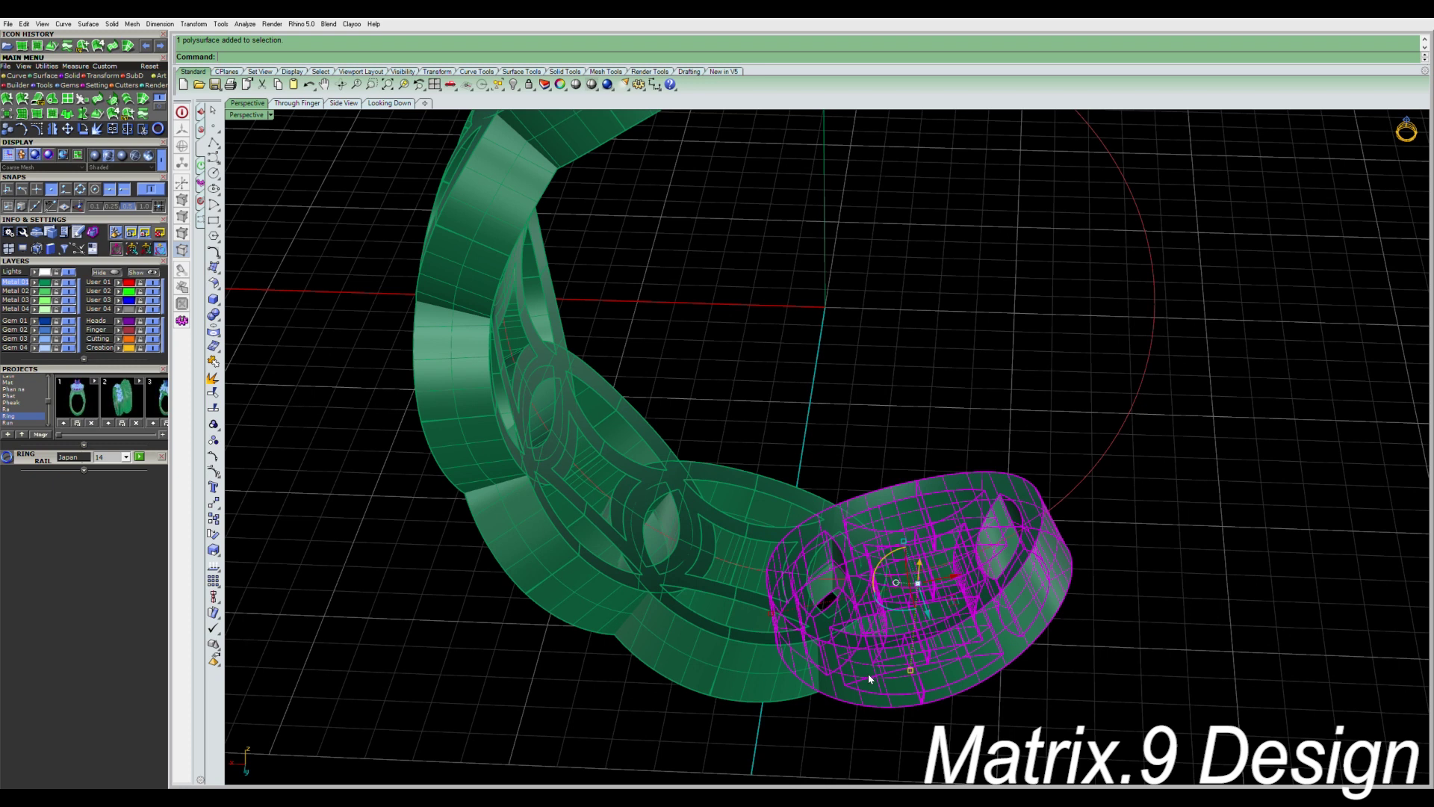
key("Delete")
left_click(597, 515)
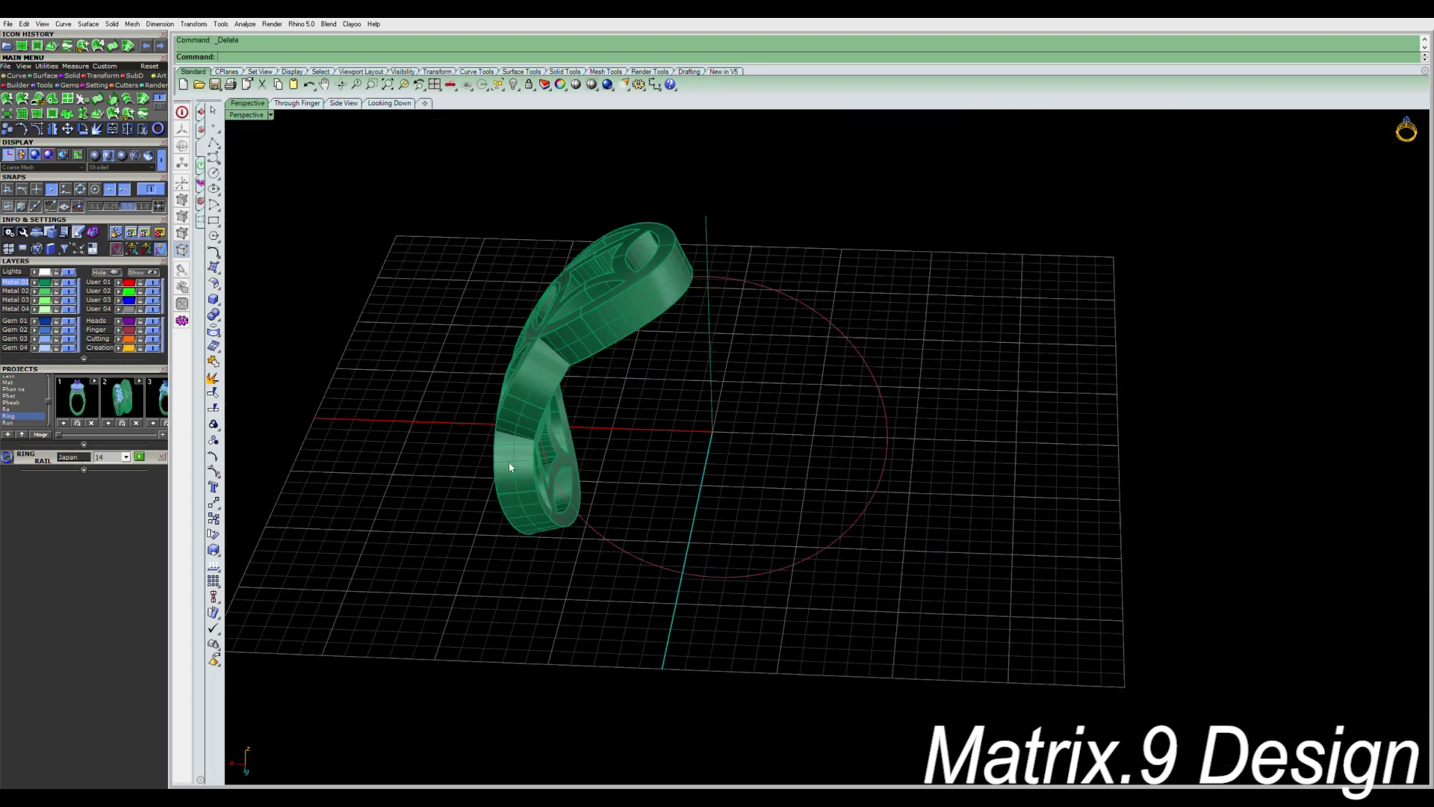
left_click(510, 467)
key("Delete")
left_click(533, 378)
key("Delete")
left_click(672, 311)
key("Delete")
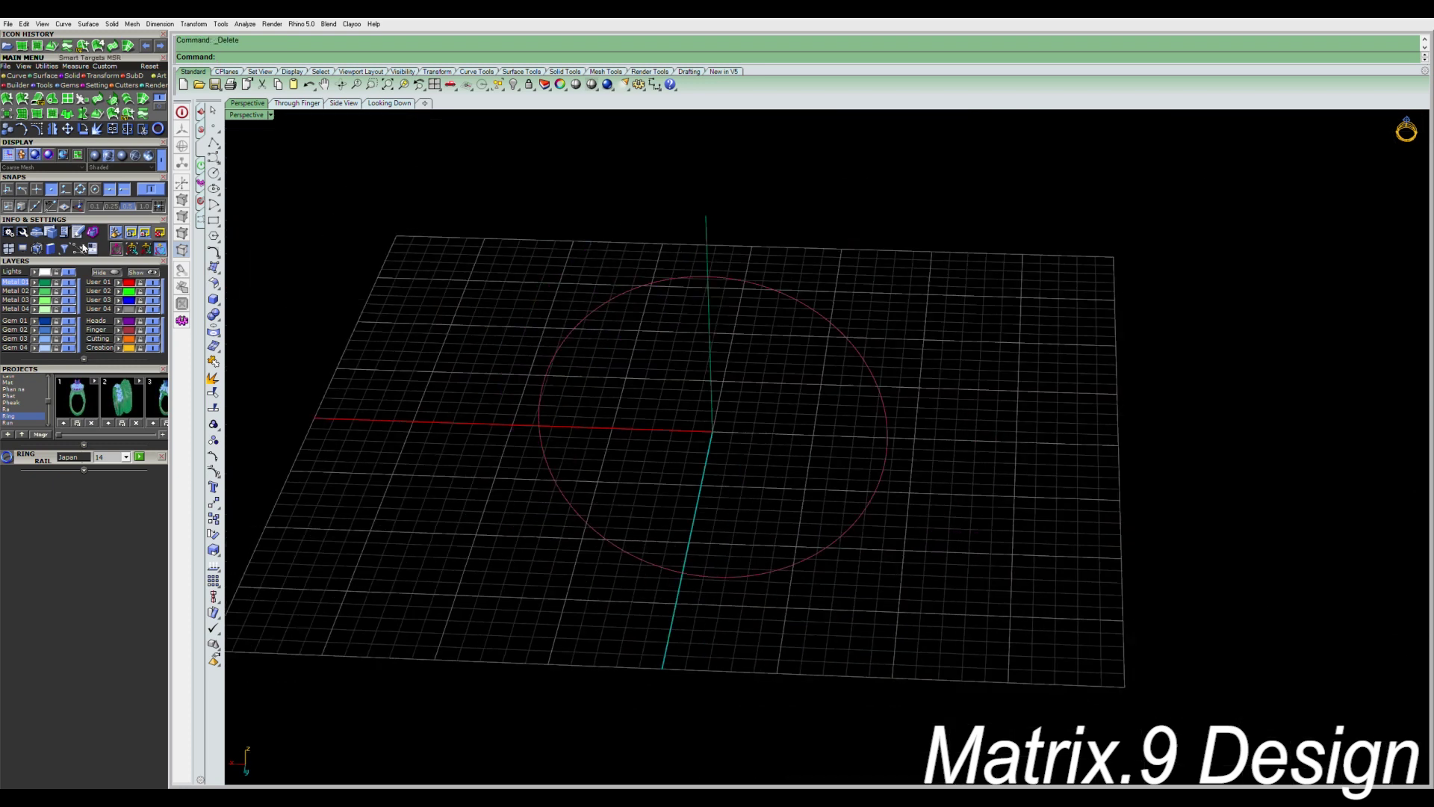
left_click(139, 273)
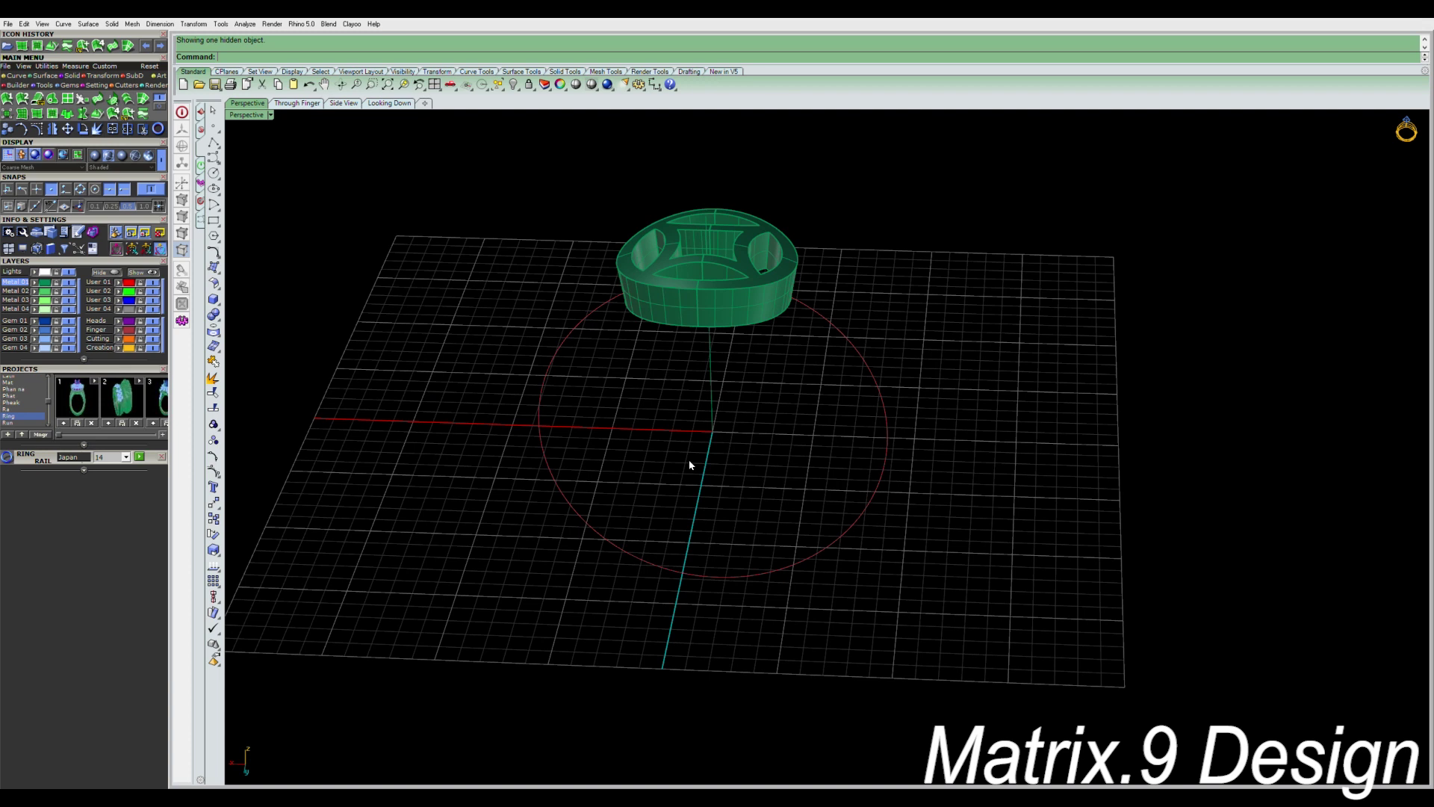
Draw a vertical line from the finger circle's centre and polar array it as 22 items over 360 degrees about 0.
key("ctrl+m")
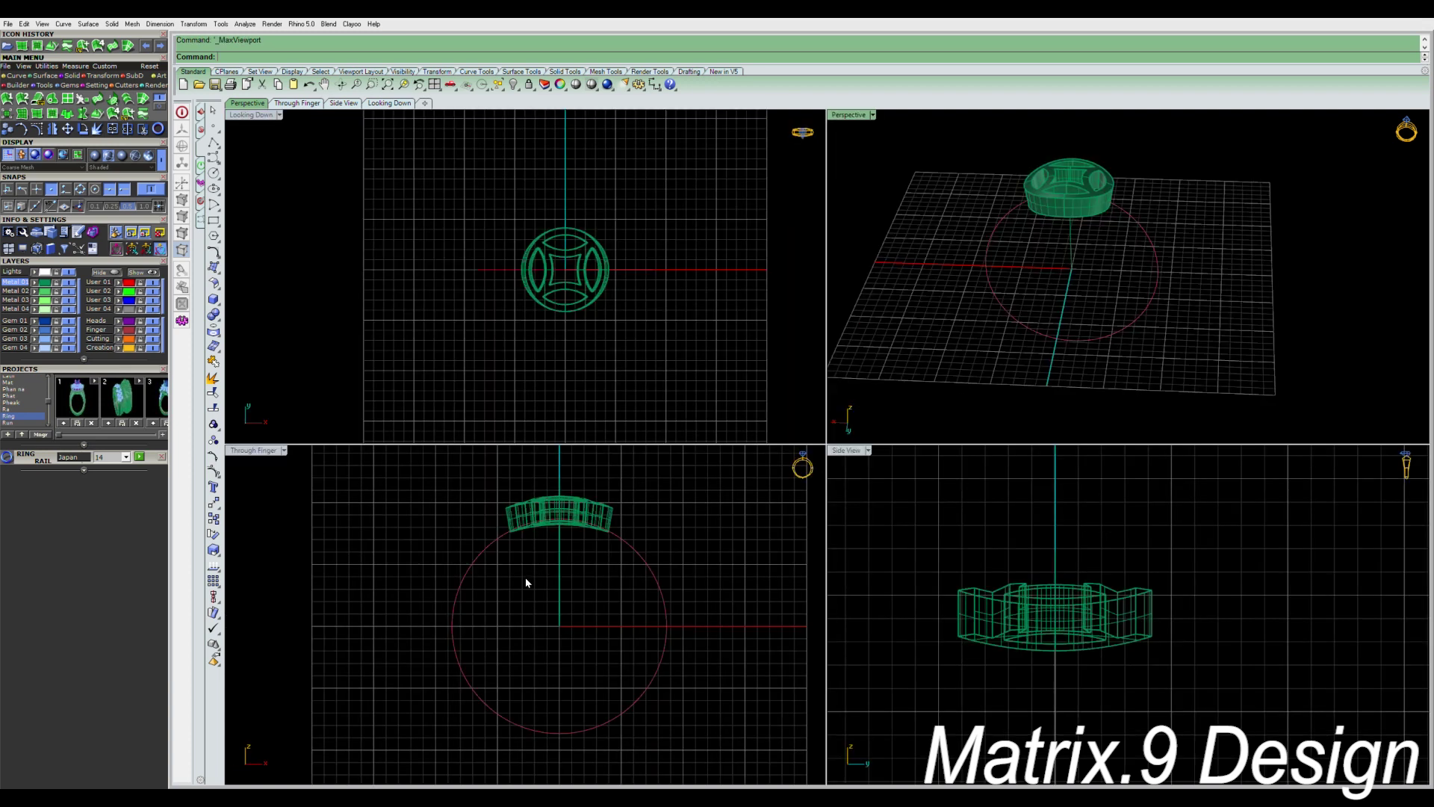
left_click_drag(594, 618, 531, 577)
scroll(598, 590, "down", 3)
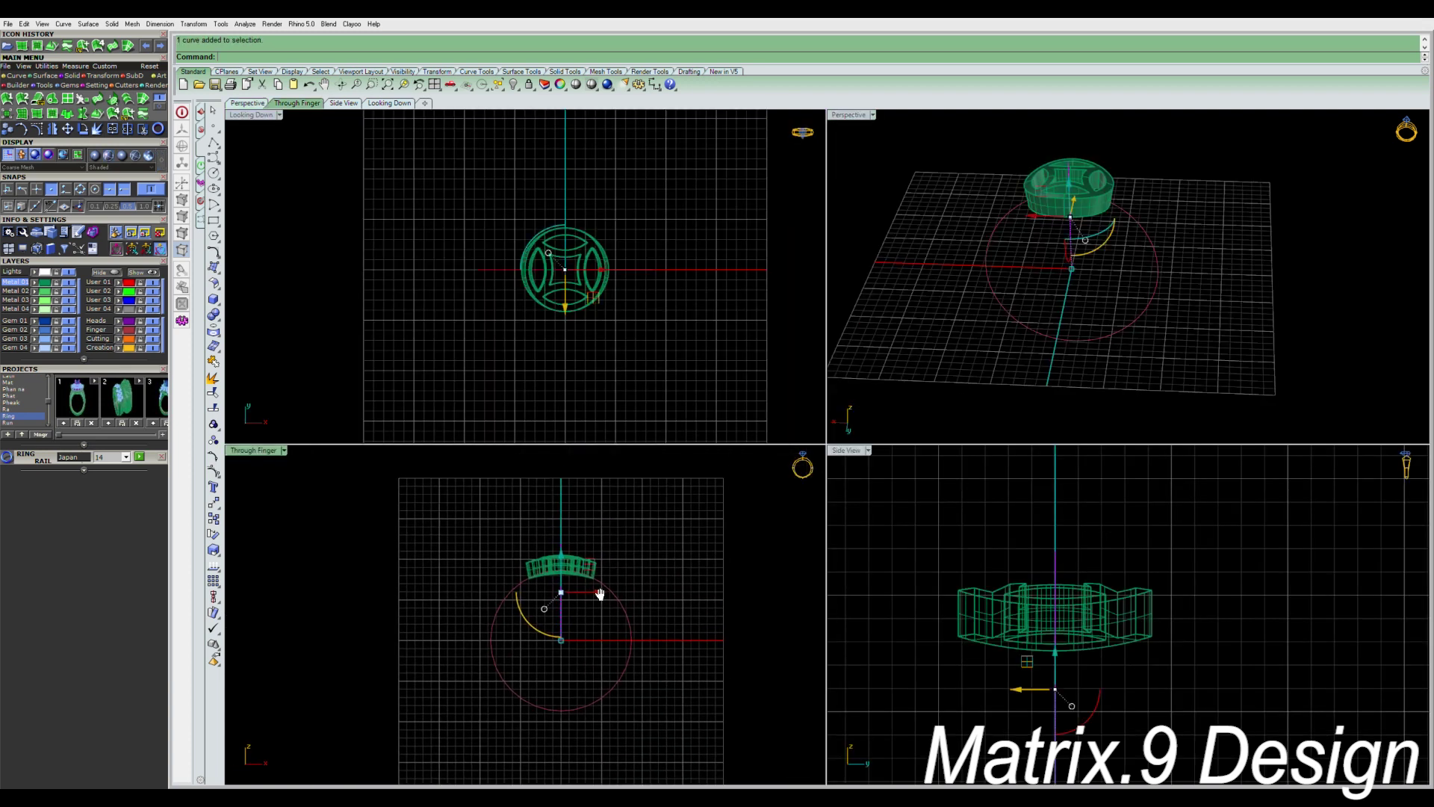
scroll(598, 583, "up", 2)
right_click_drag(599, 573, 618, 567)
right_click(612, 558)
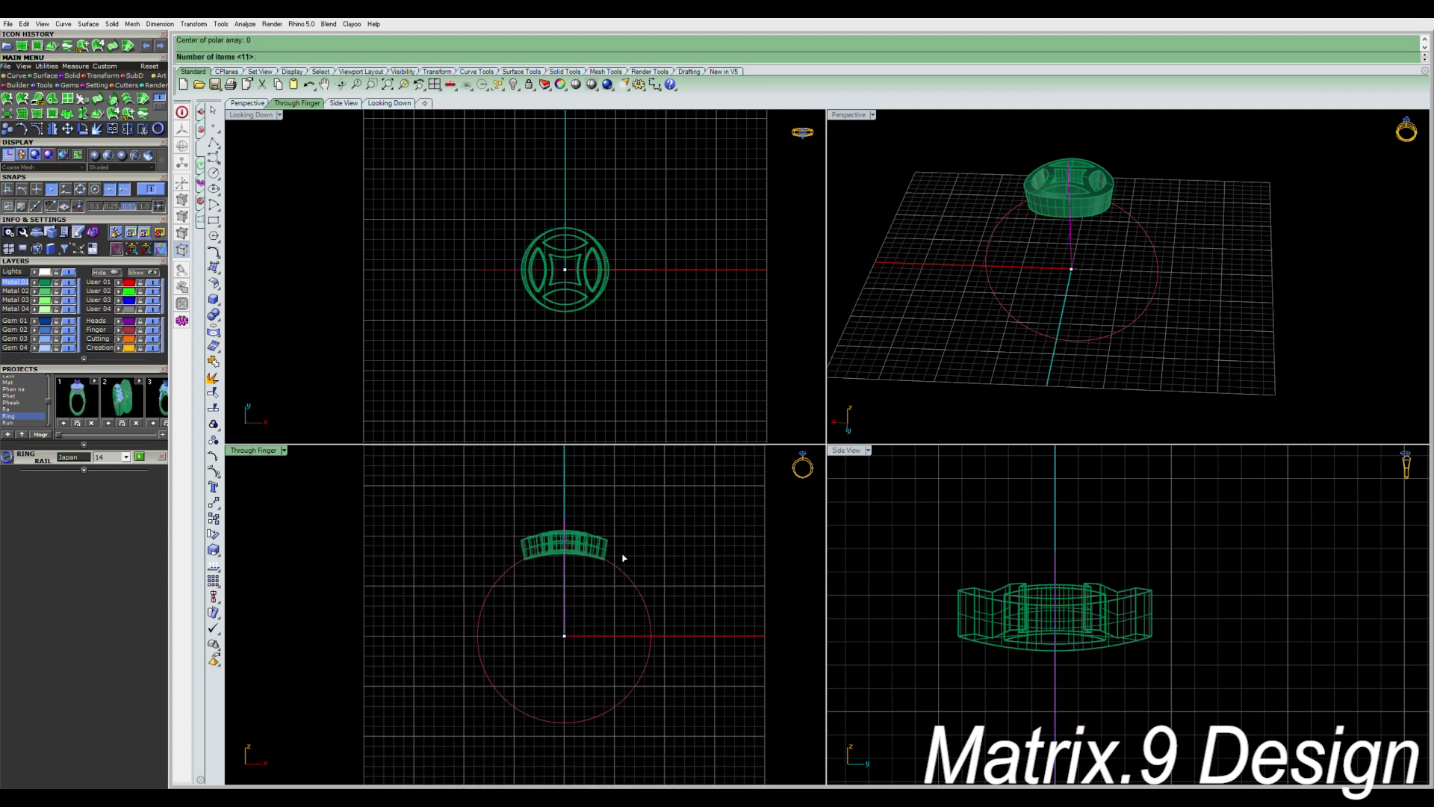
key("Return")
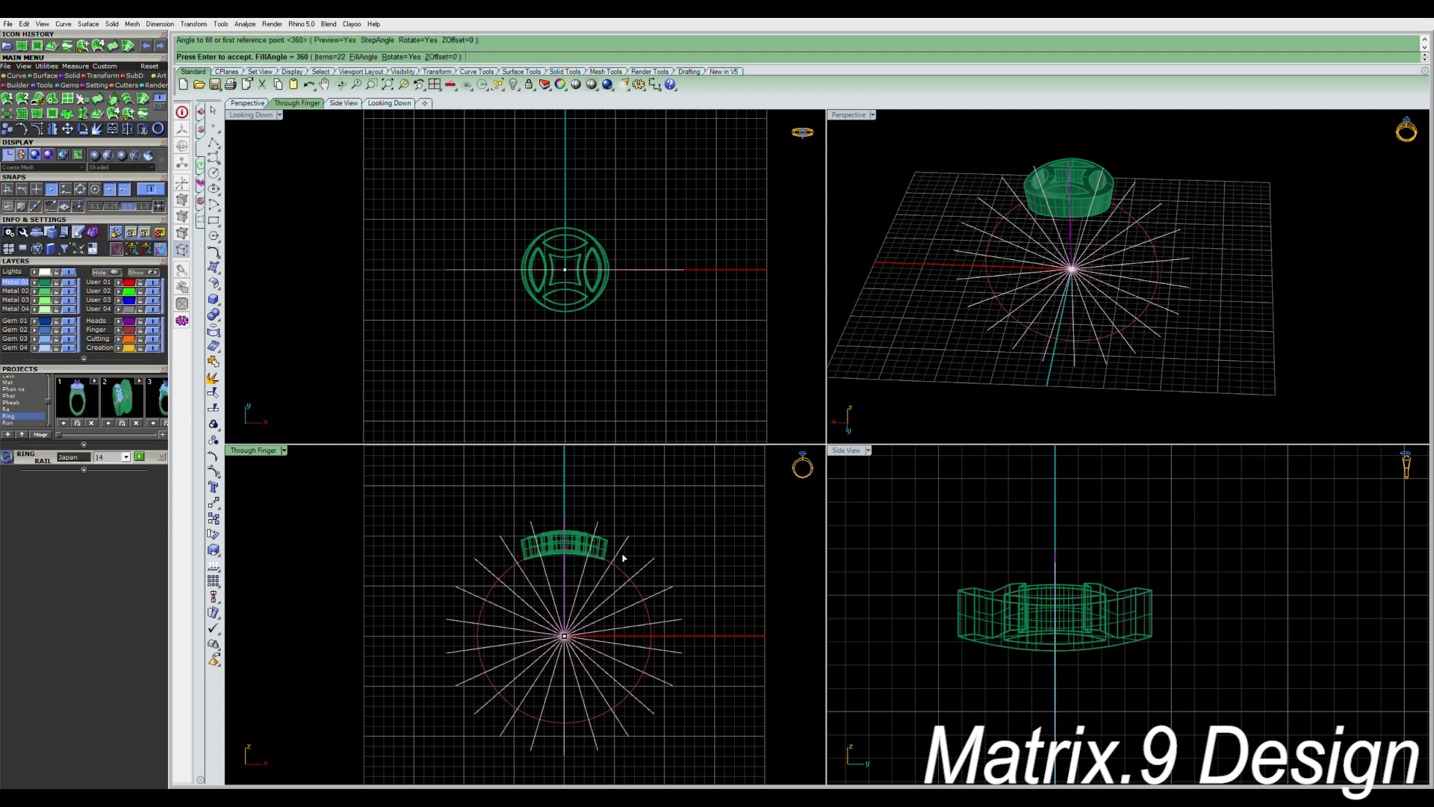
key("Return")
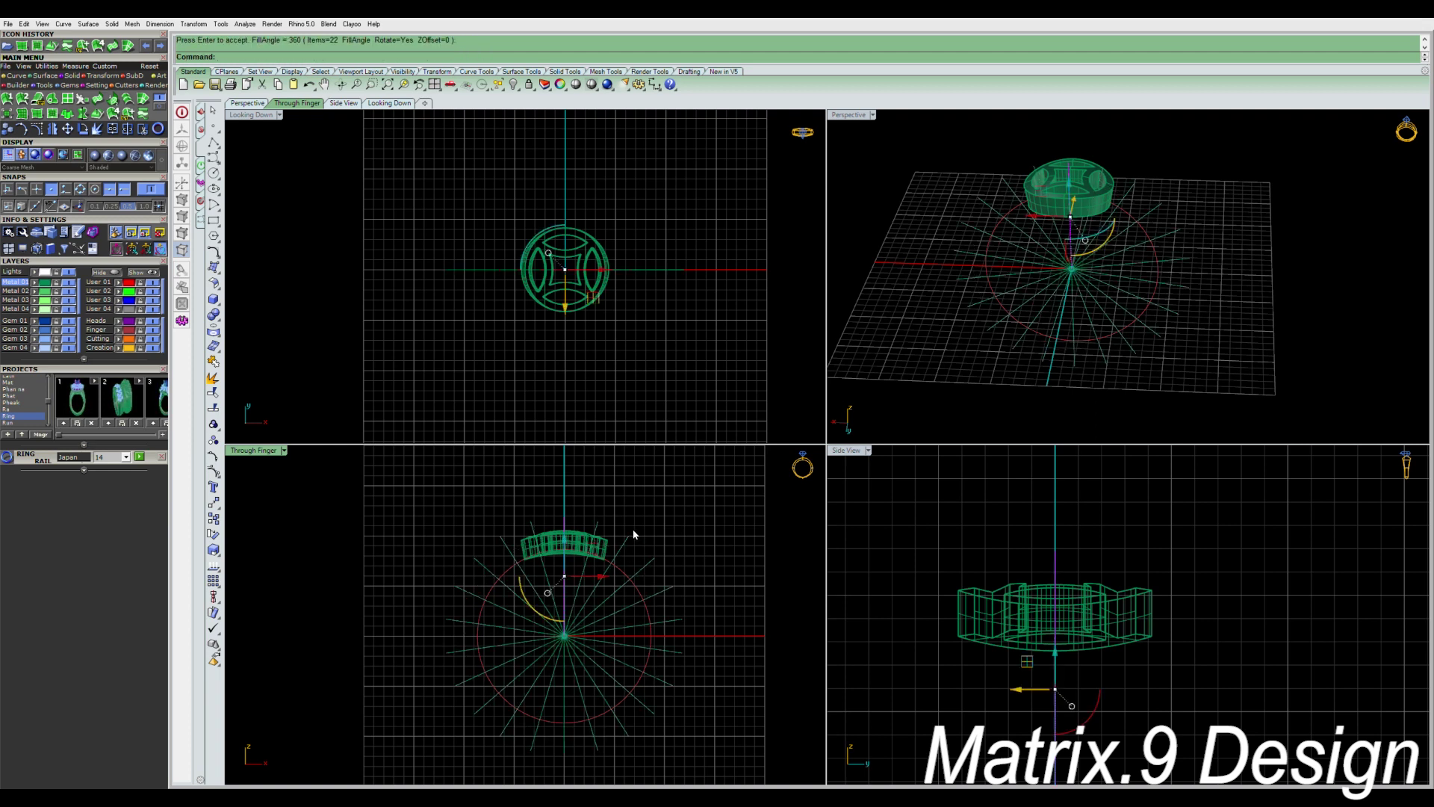
Split the disc with the two adjacent radial lines in the finger view and delete the side pieces outside them.
scroll(529, 525, "up", 3)
scroll(619, 534, "up", 3)
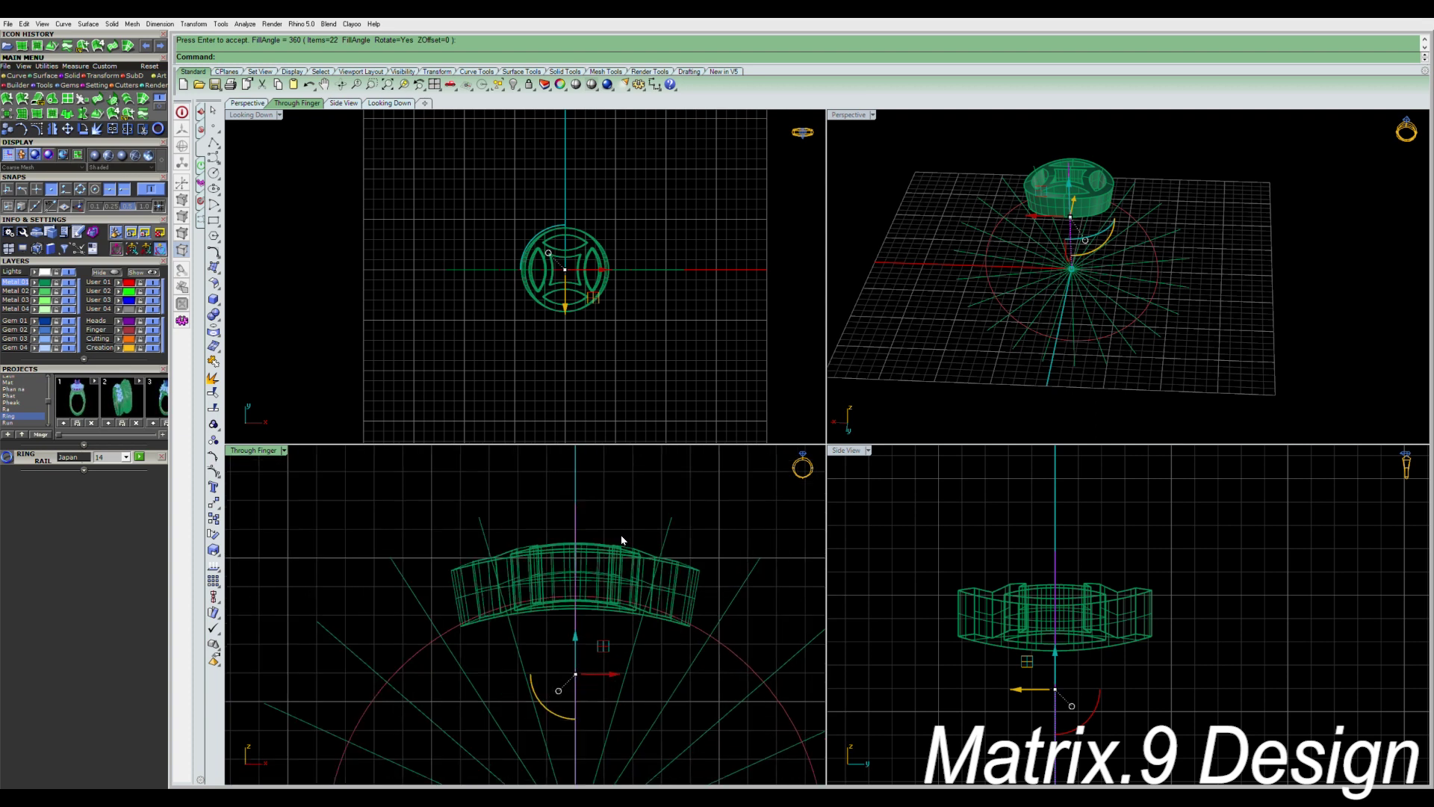
left_click(719, 616)
left_click(712, 605)
key("ctrl+shift+s")
left_click_drag(531, 502, 373, 536)
key("Return")
left_click(593, 590, "ctrl")
right_click_drag(593, 586, 610, 508)
key("Delete")
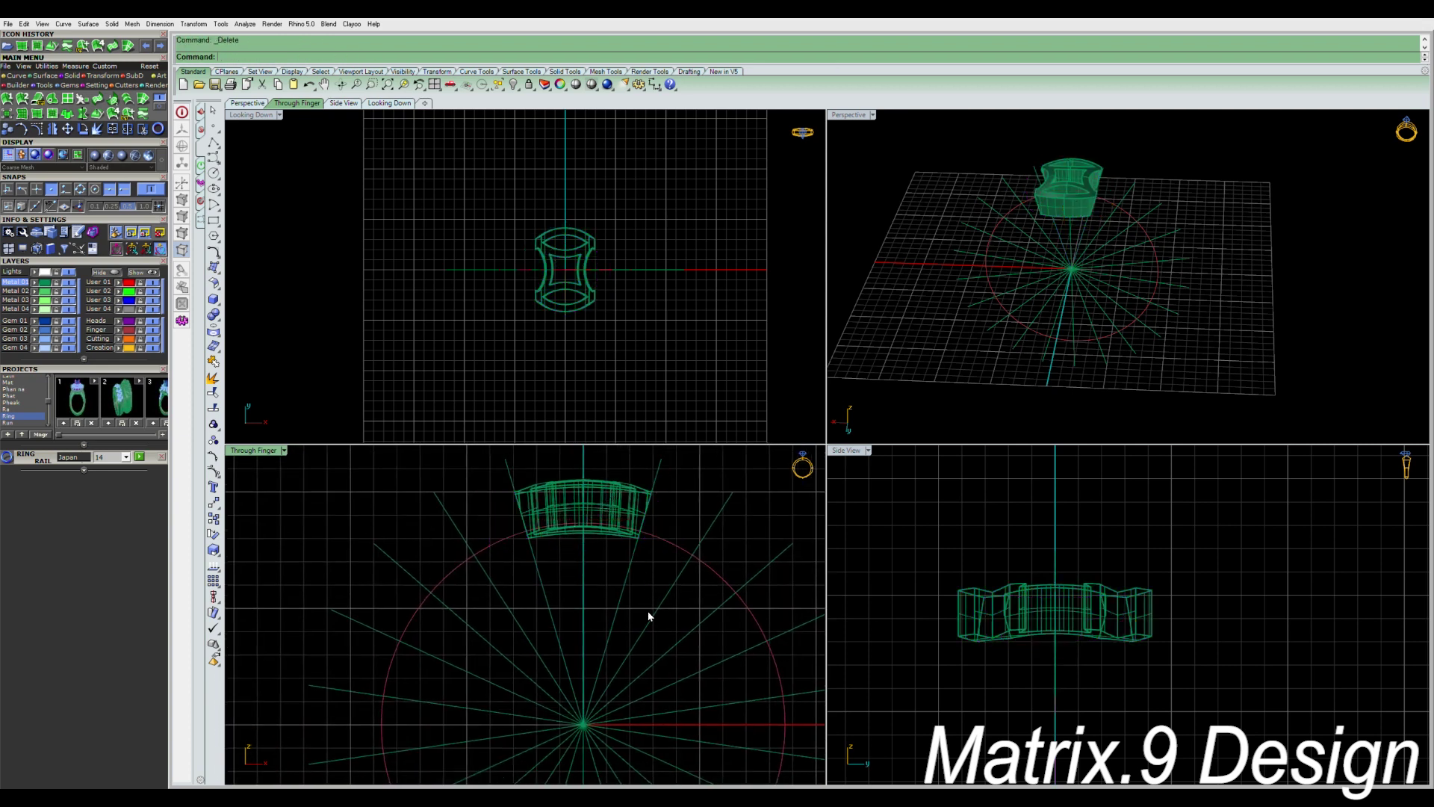
Delete the radial guide lines around the finger circle, keeping the trimmed disc segment.
right_click_drag(640, 666, 630, 569)
scroll(631, 570, "down", 3)
right_click_drag(973, 358, 1068, 217)
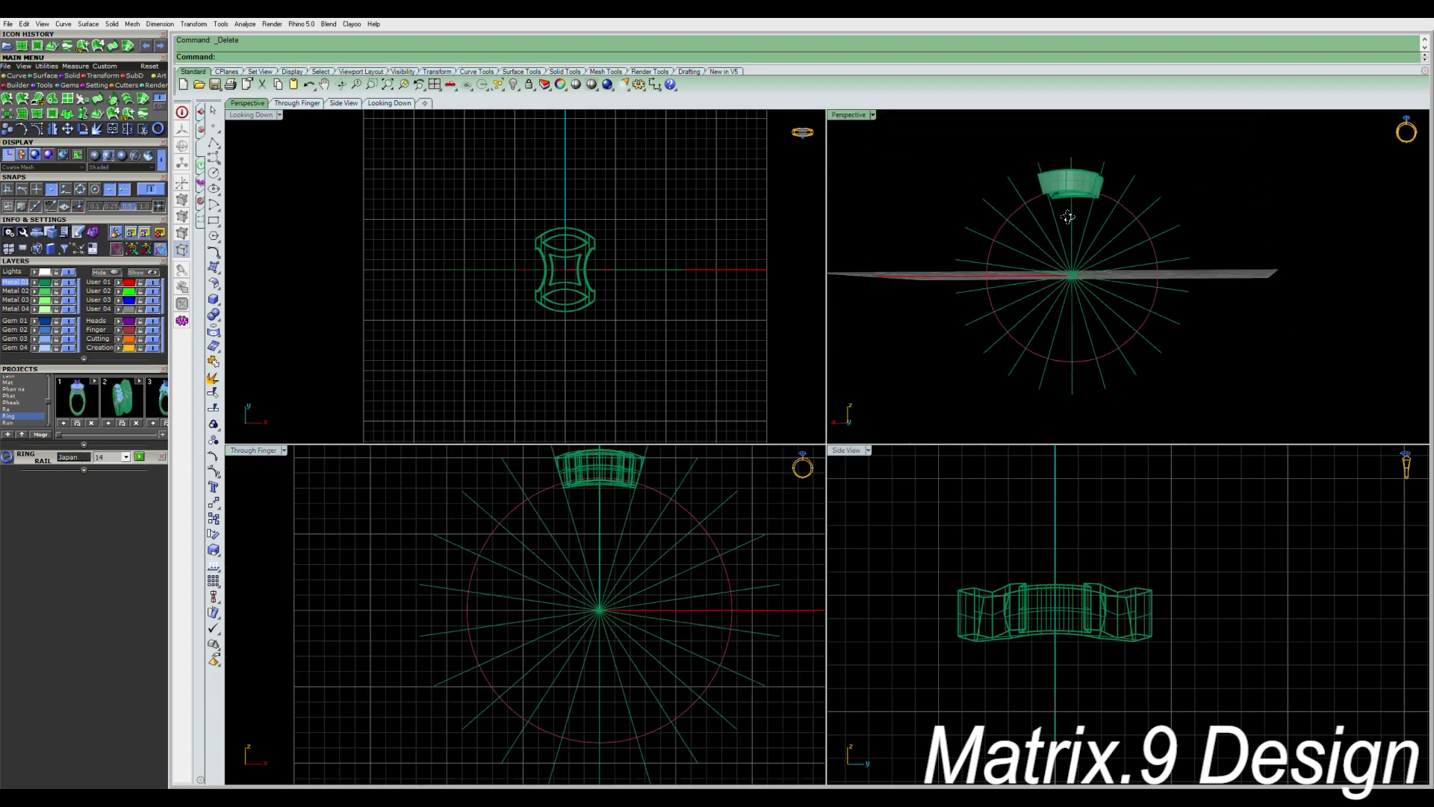
scroll(1119, 283, "up", 5)
left_click_drag(1120, 297, 1000, 244)
key("Delete")
Polar array the trimmed disc segment as 11 items over 360 degrees about 0.
right_click_drag(530, 583, 534, 665)
left_click(626, 543)
right_click_drag(626, 543, 585, 512)
type("0")
key("Return")
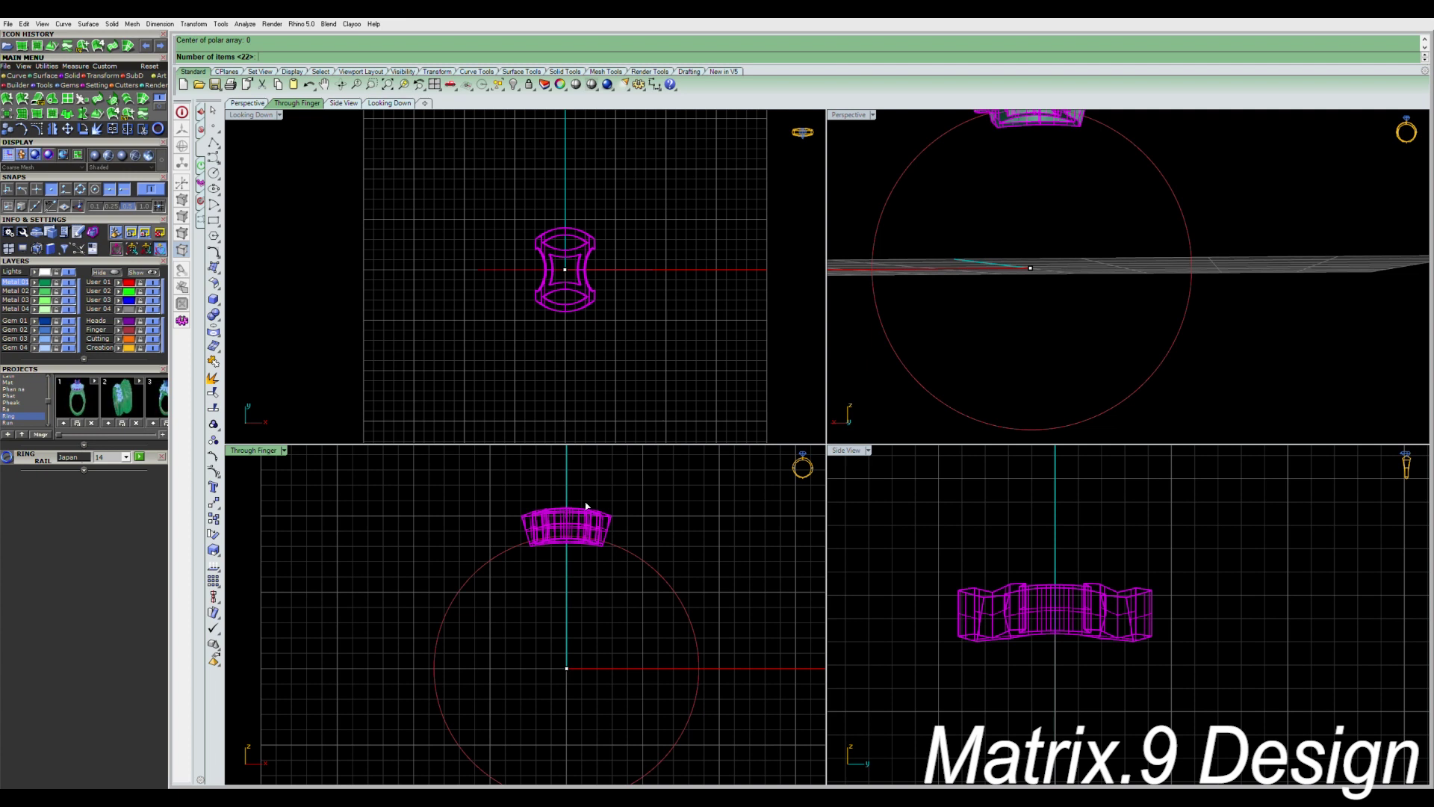
key("Return")
key("Return")
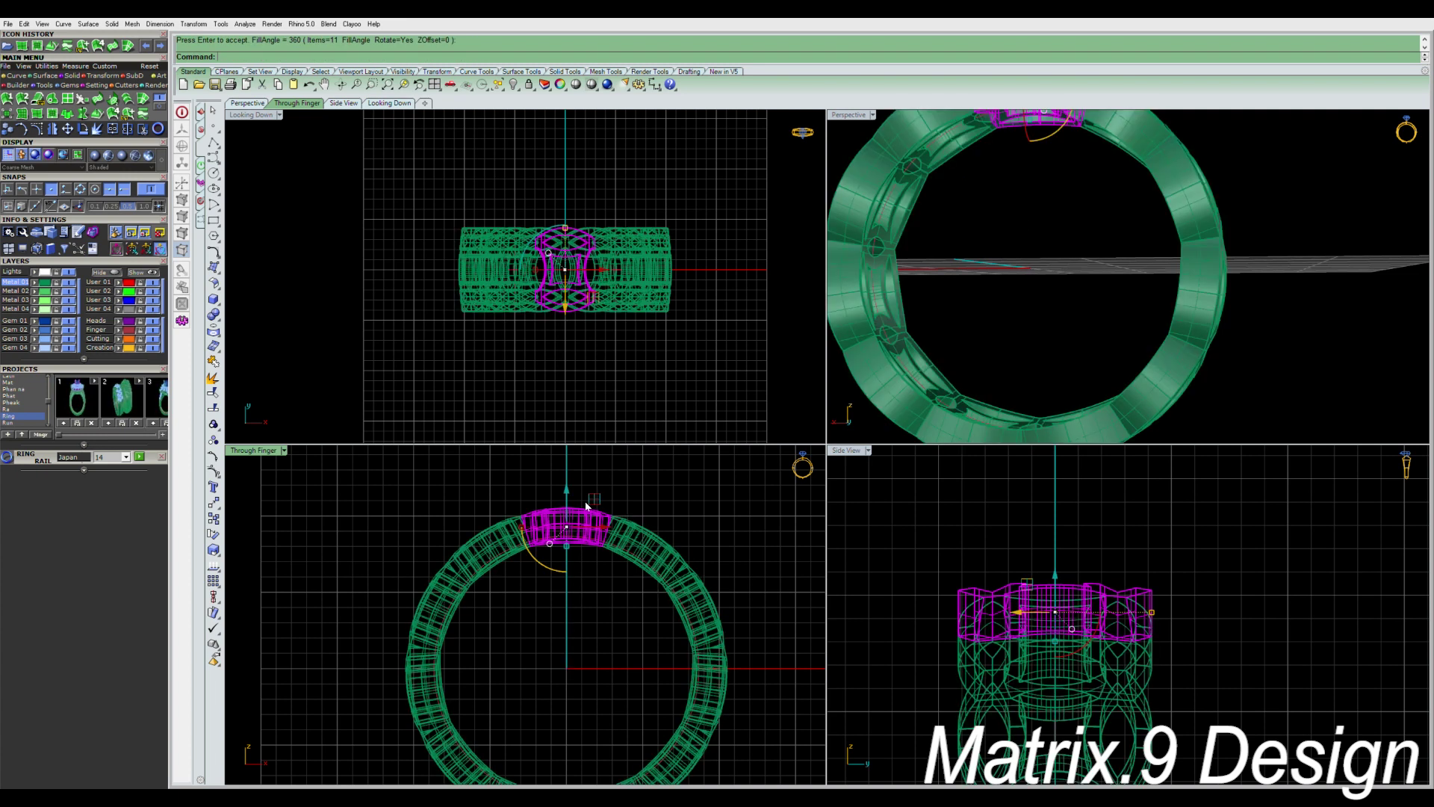
Check the joints between the arrayed segments, and undo the polar array and the deletion of the radial lines.
right_click_drag(1029, 328, 1067, 429)
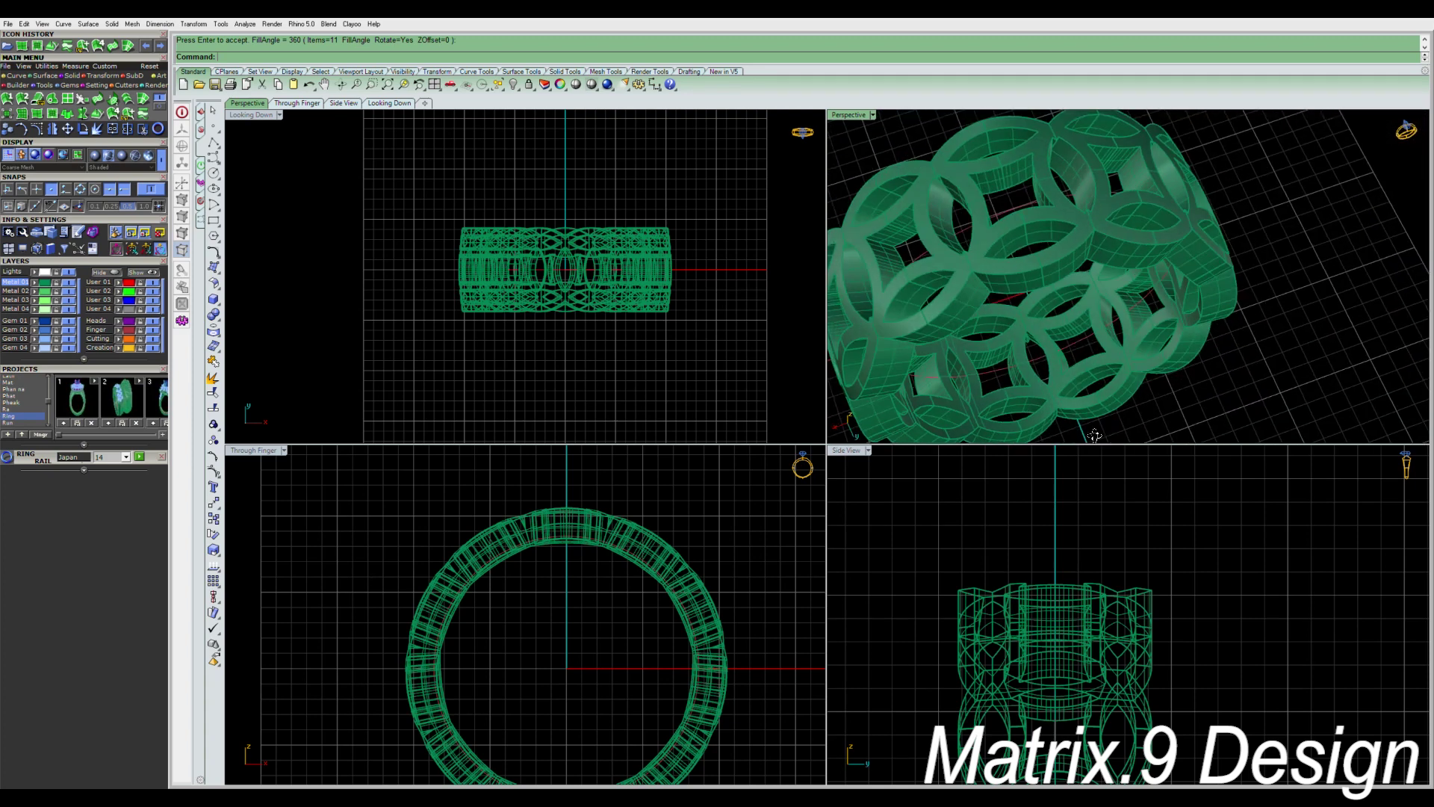
scroll(1068, 192, "up", 5)
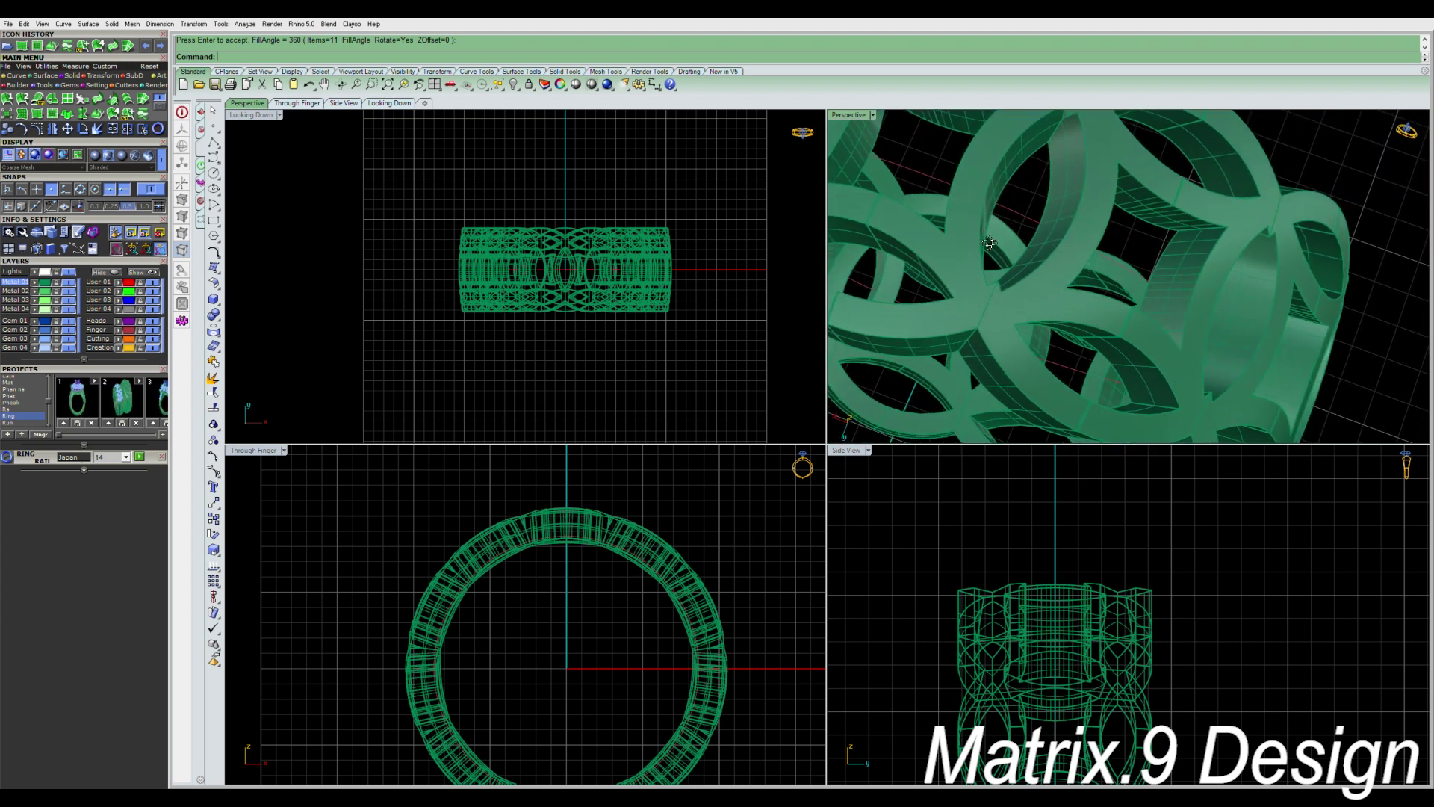
right_click_drag(956, 233, 852, 430)
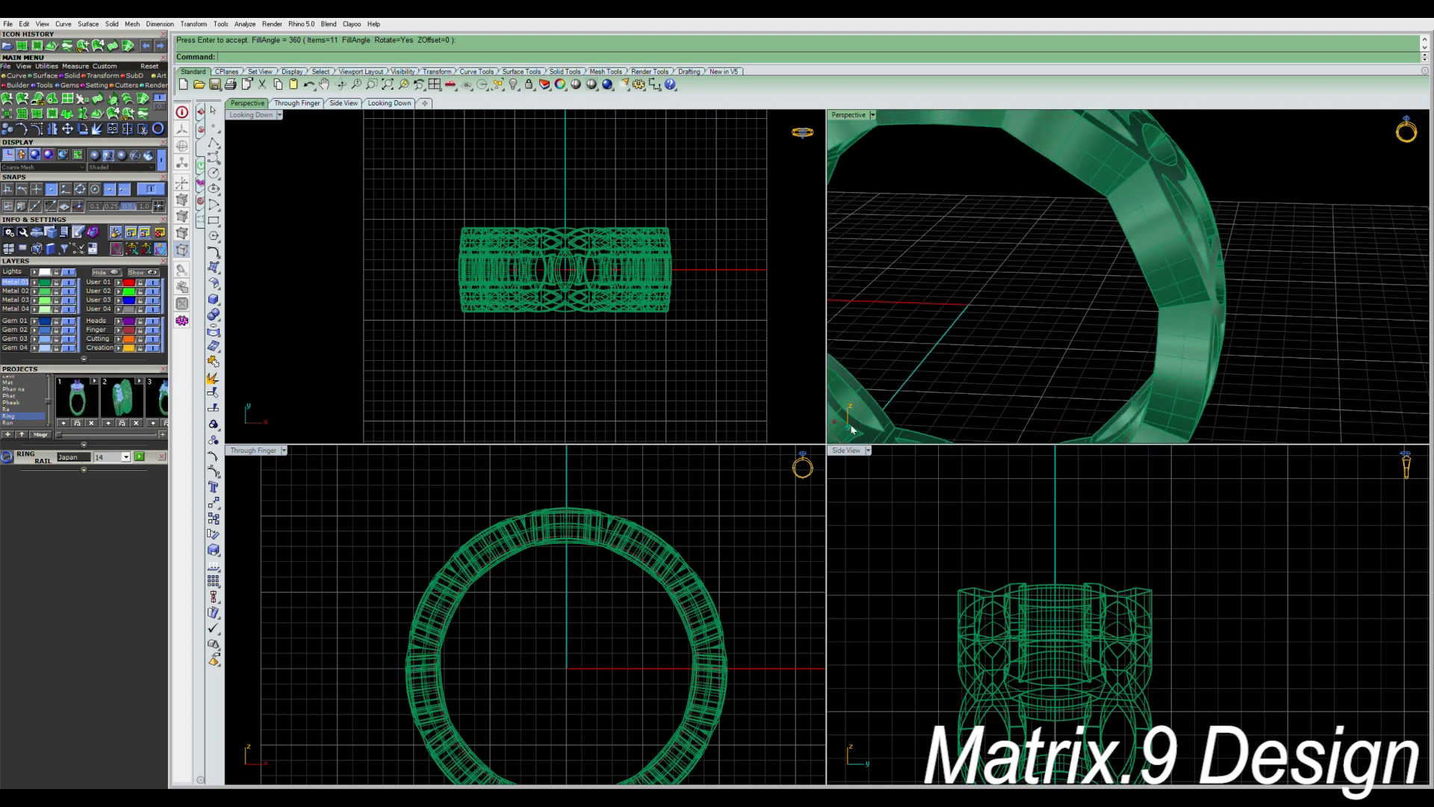
key("ctrl+z")
left_click(596, 629)
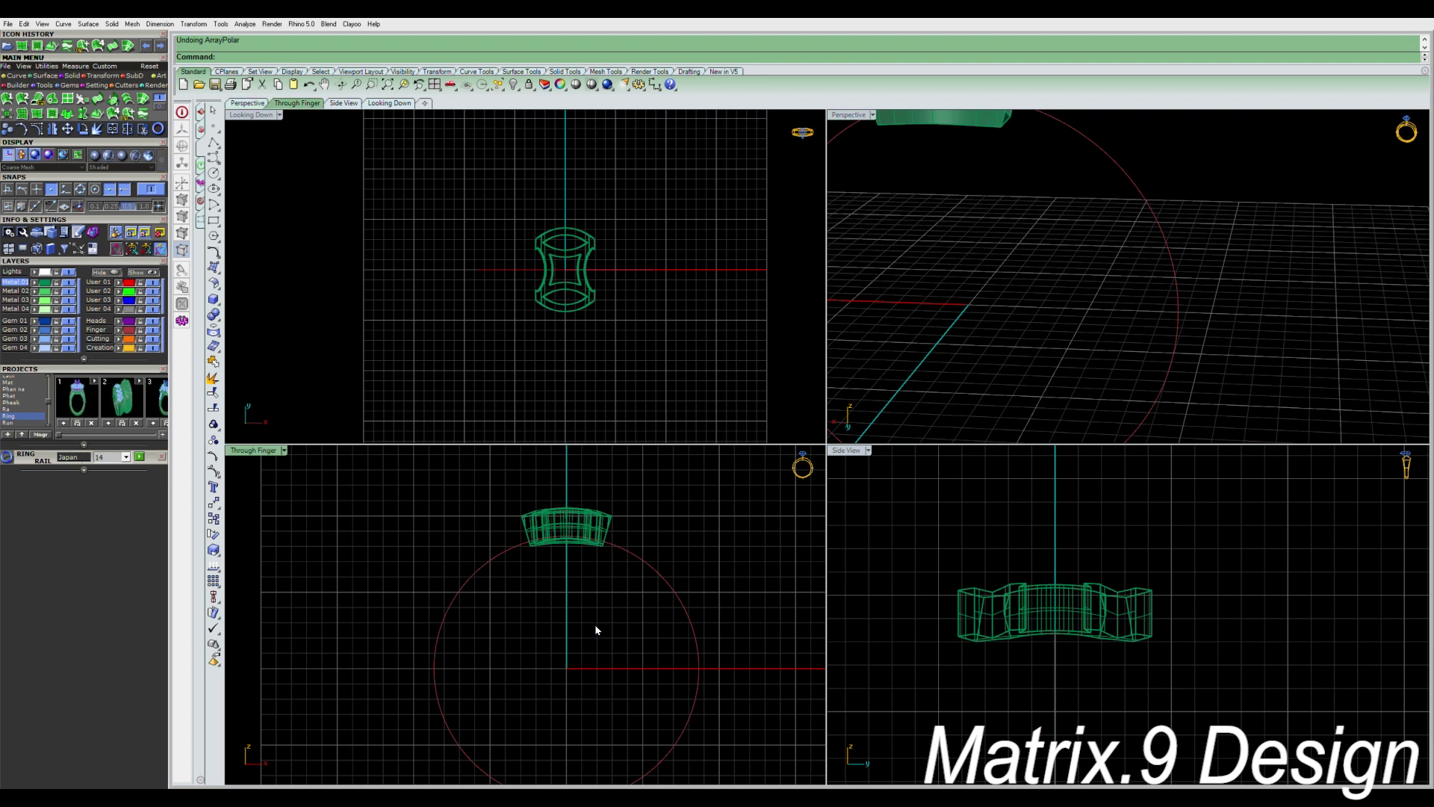
key("ctrl+z")
key("Escape")
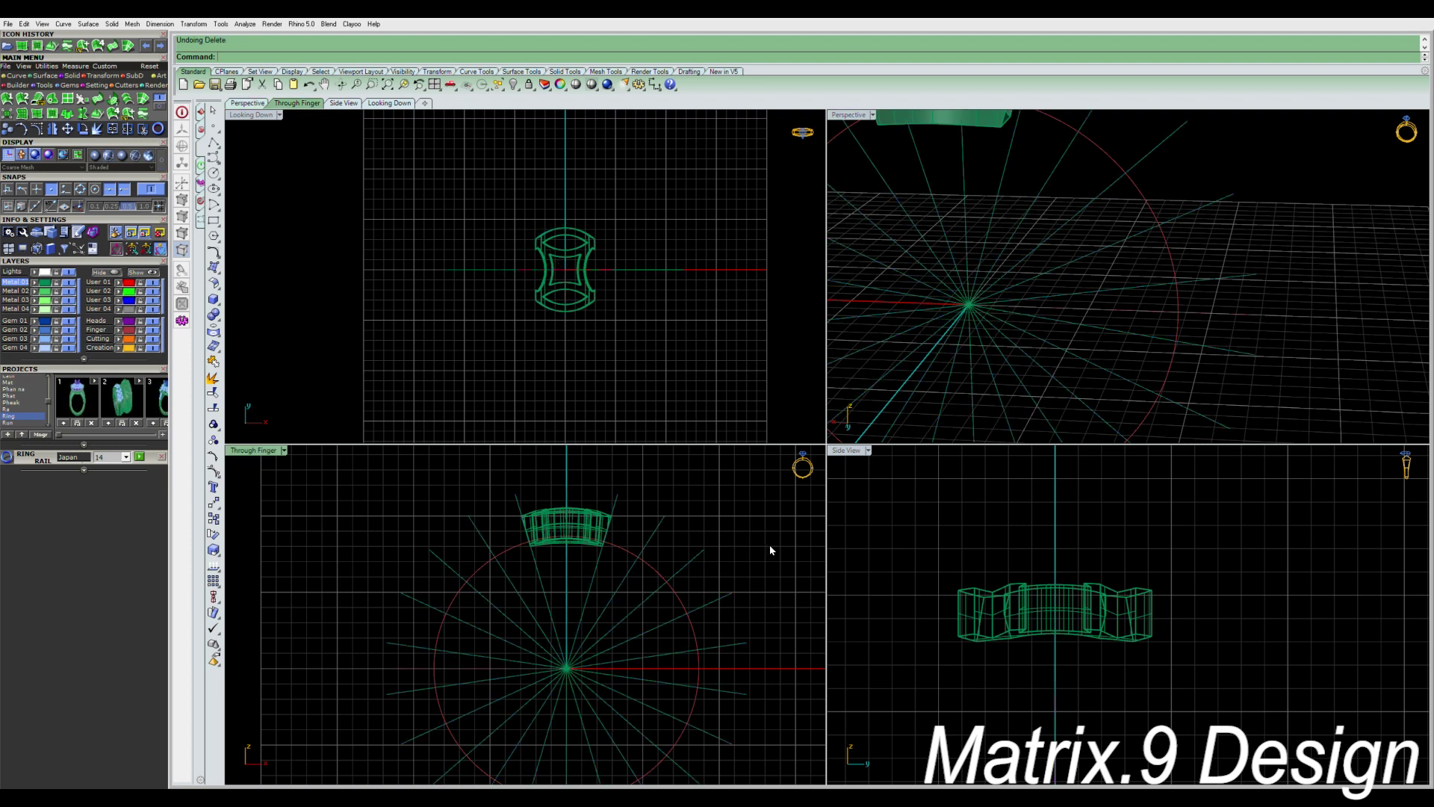
Stretch the trimmed segment slightly wider in the finger view so its ends extend just past the adjacent radial lines.
scroll(617, 486, "up", 3)
left_click(560, 538)
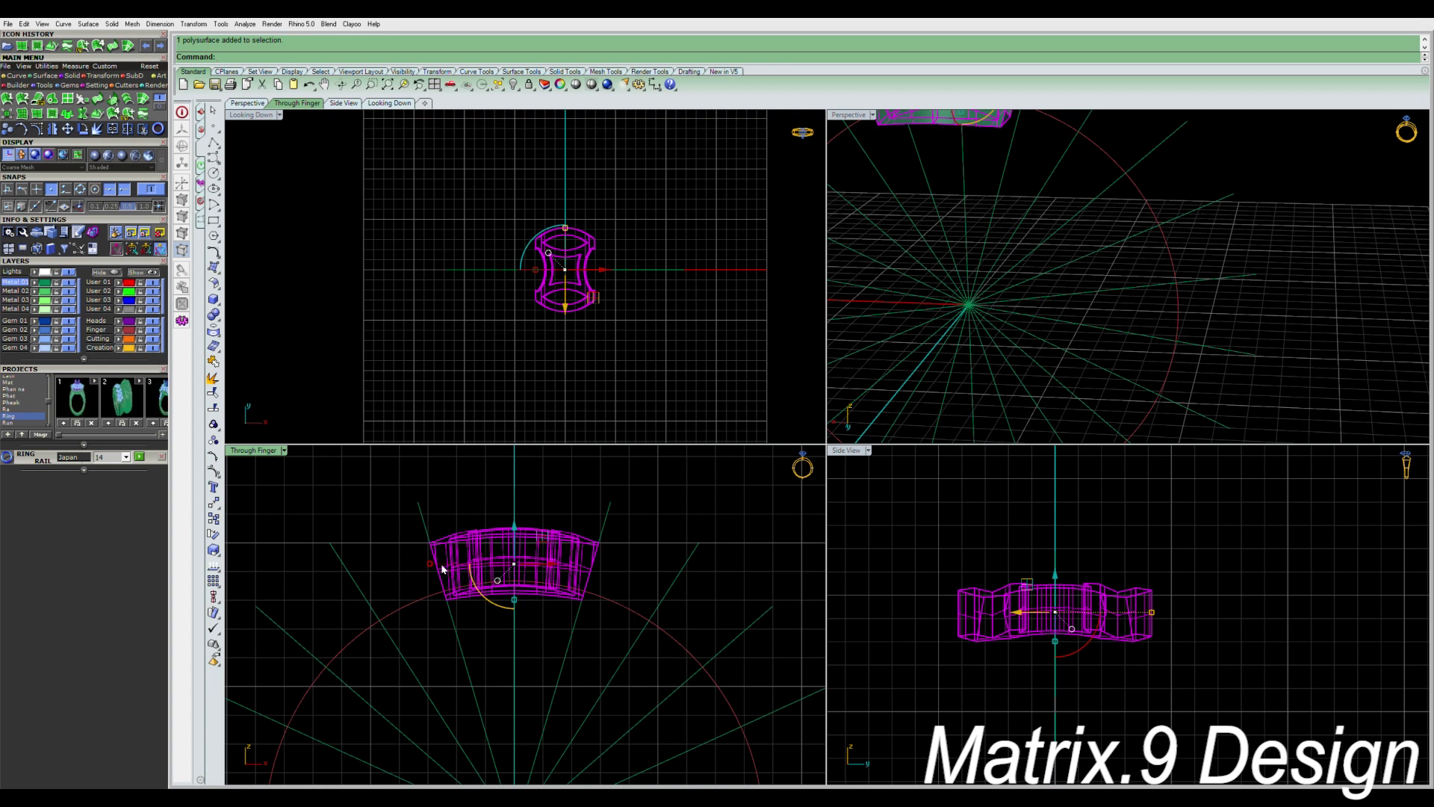
left_click_drag(430, 565, 701, 511)
scroll(594, 556, "up", 3)
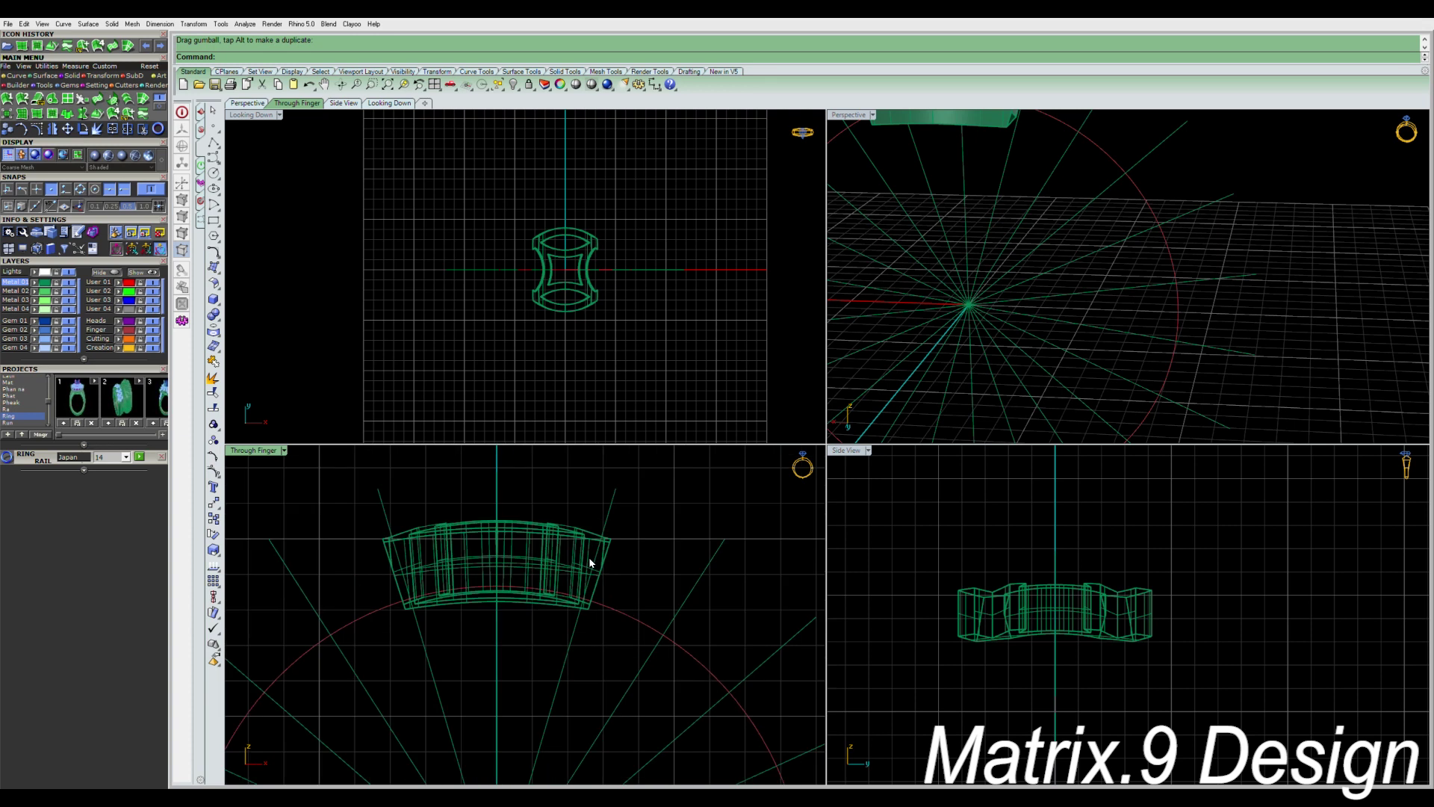
left_click(565, 532)
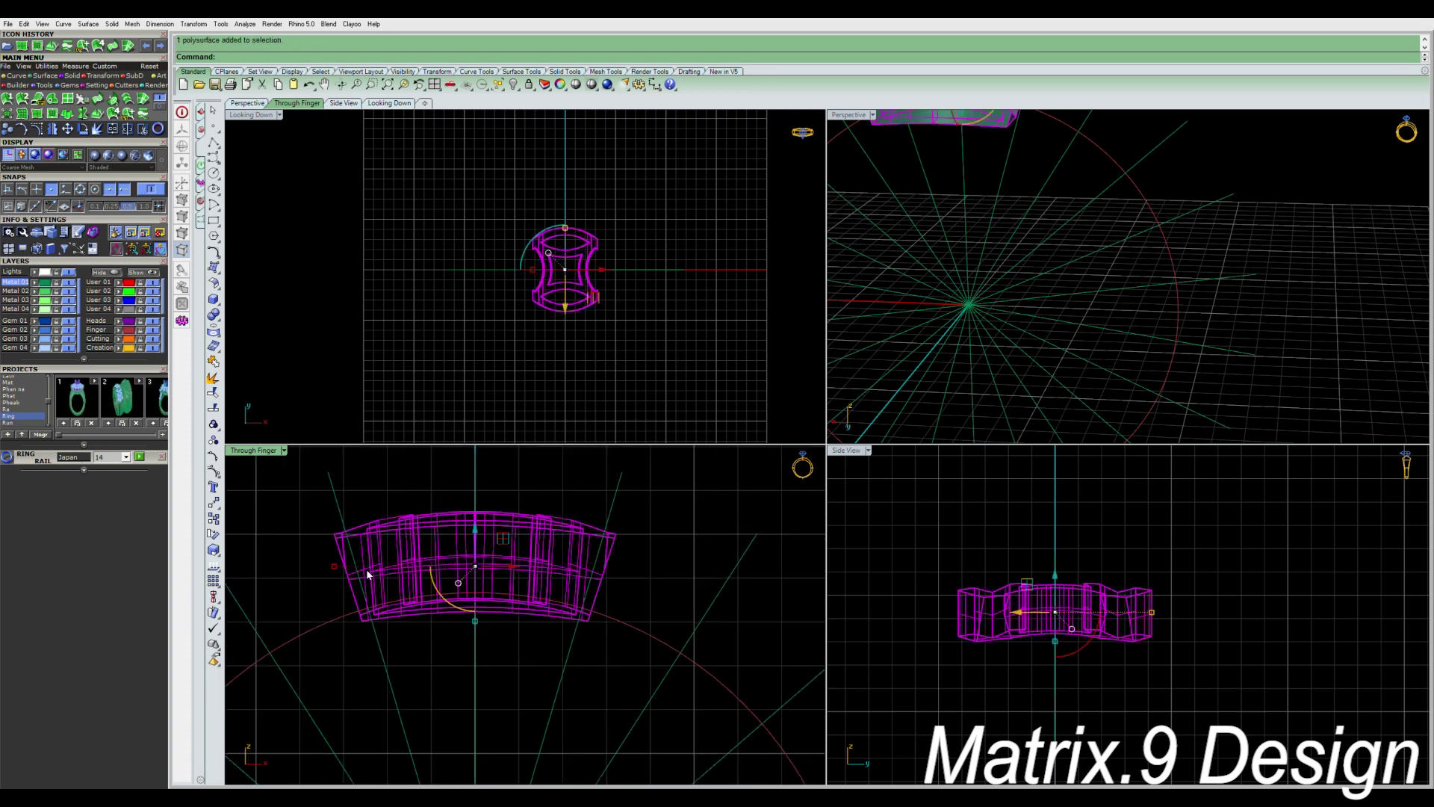
left_click_drag(334, 568, 333, 551)
left_click(291, 538)
scroll(617, 538, "up", 5)
scroll(619, 535, "down", 5)
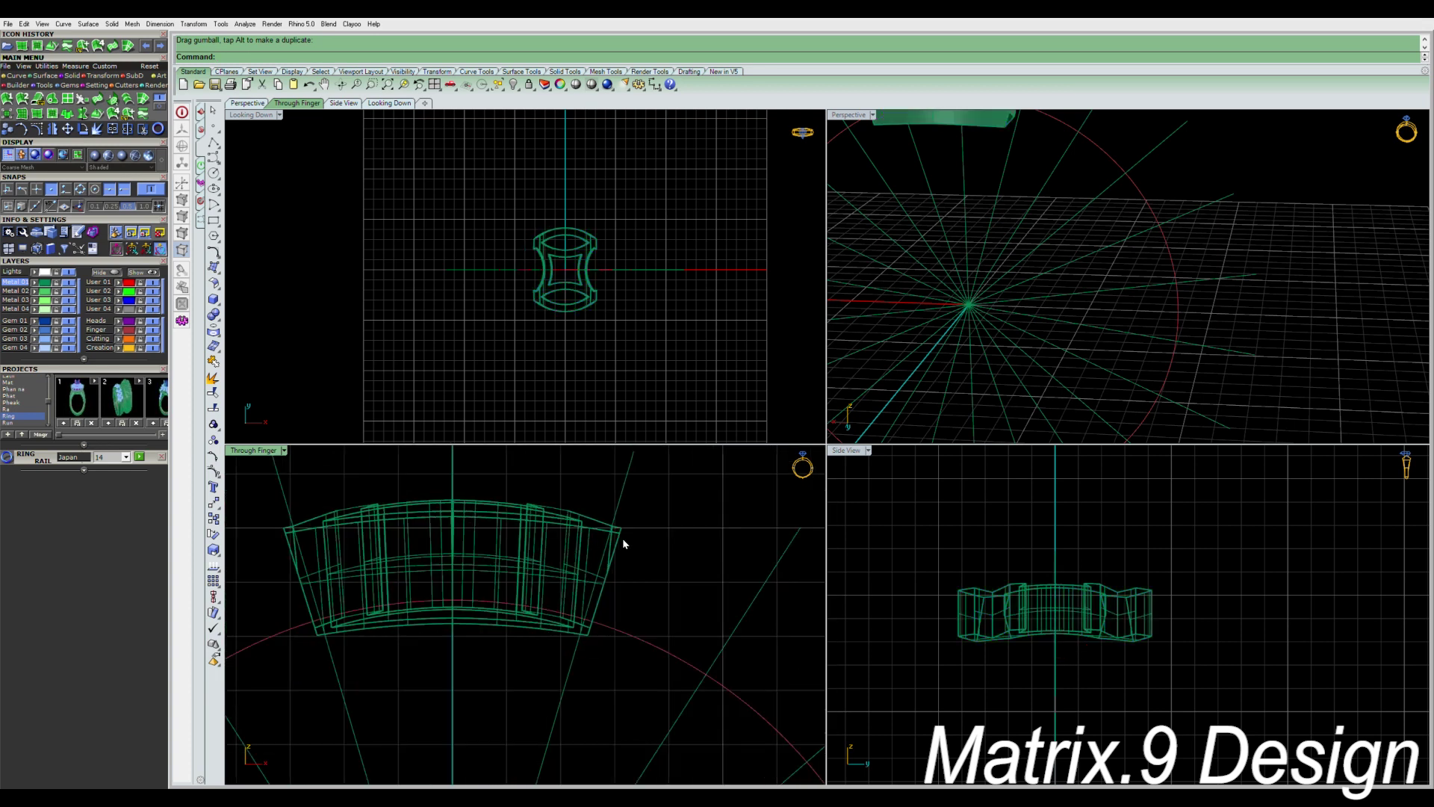
Split the widened segment with the radial lines again and delete the thin overhanging ends.
left_click(583, 528)
type("split")
key("Return")
left_click_drag(609, 647, 493, 630)
key("Return")
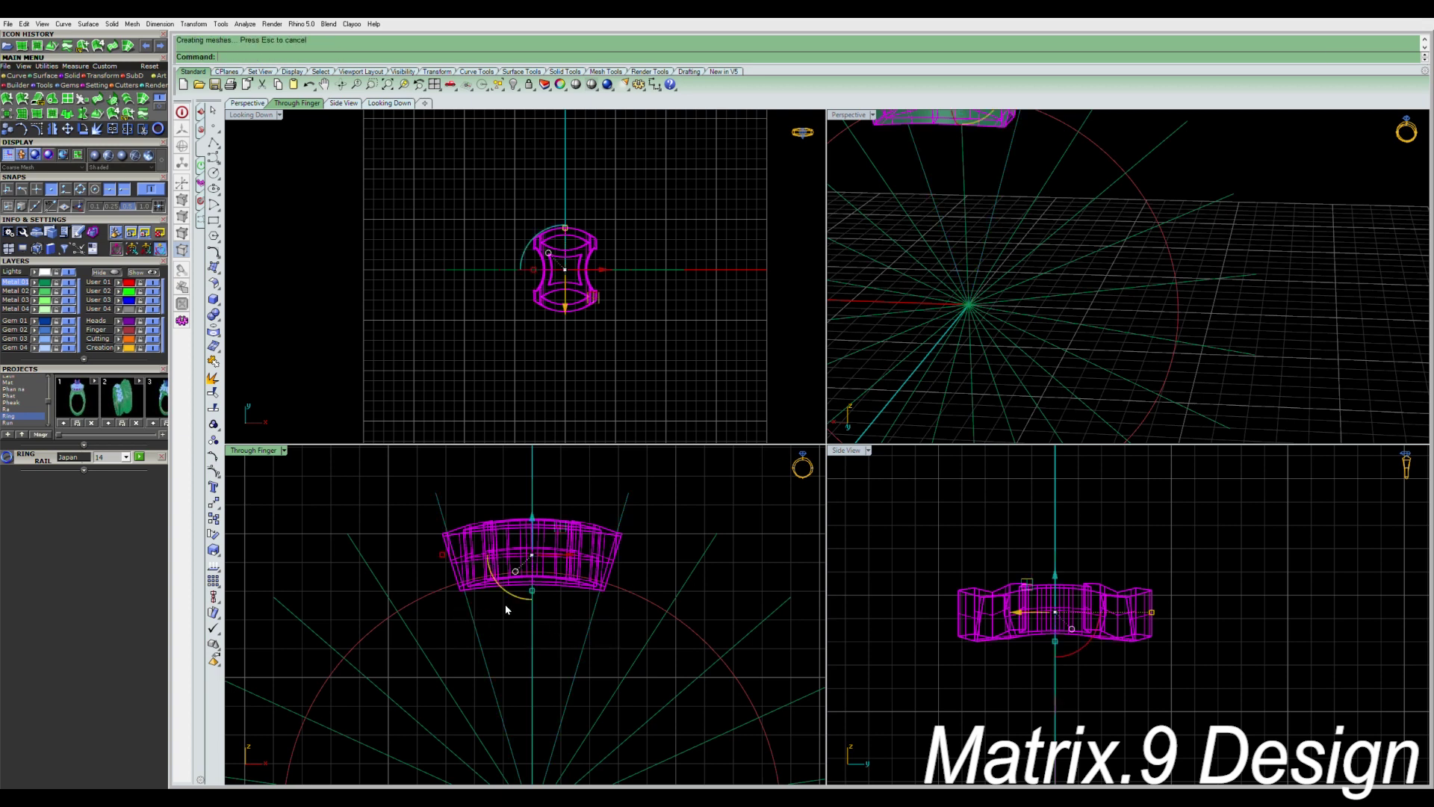
left_click(547, 559, "ctrl")
key("Delete")
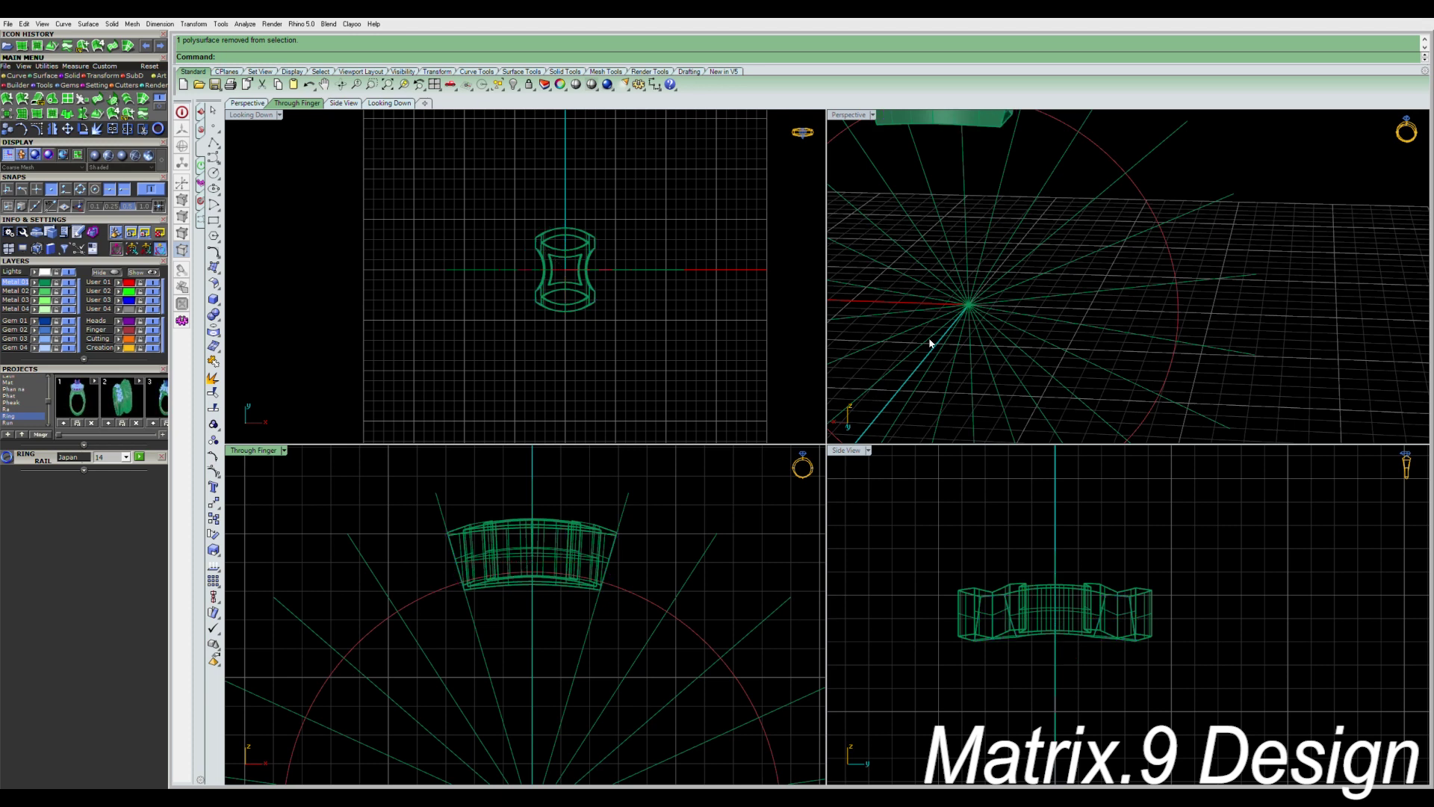
Select all 22 radial guide lines in the finger view and delete them.
right_click_drag(967, 326, 963, 366)
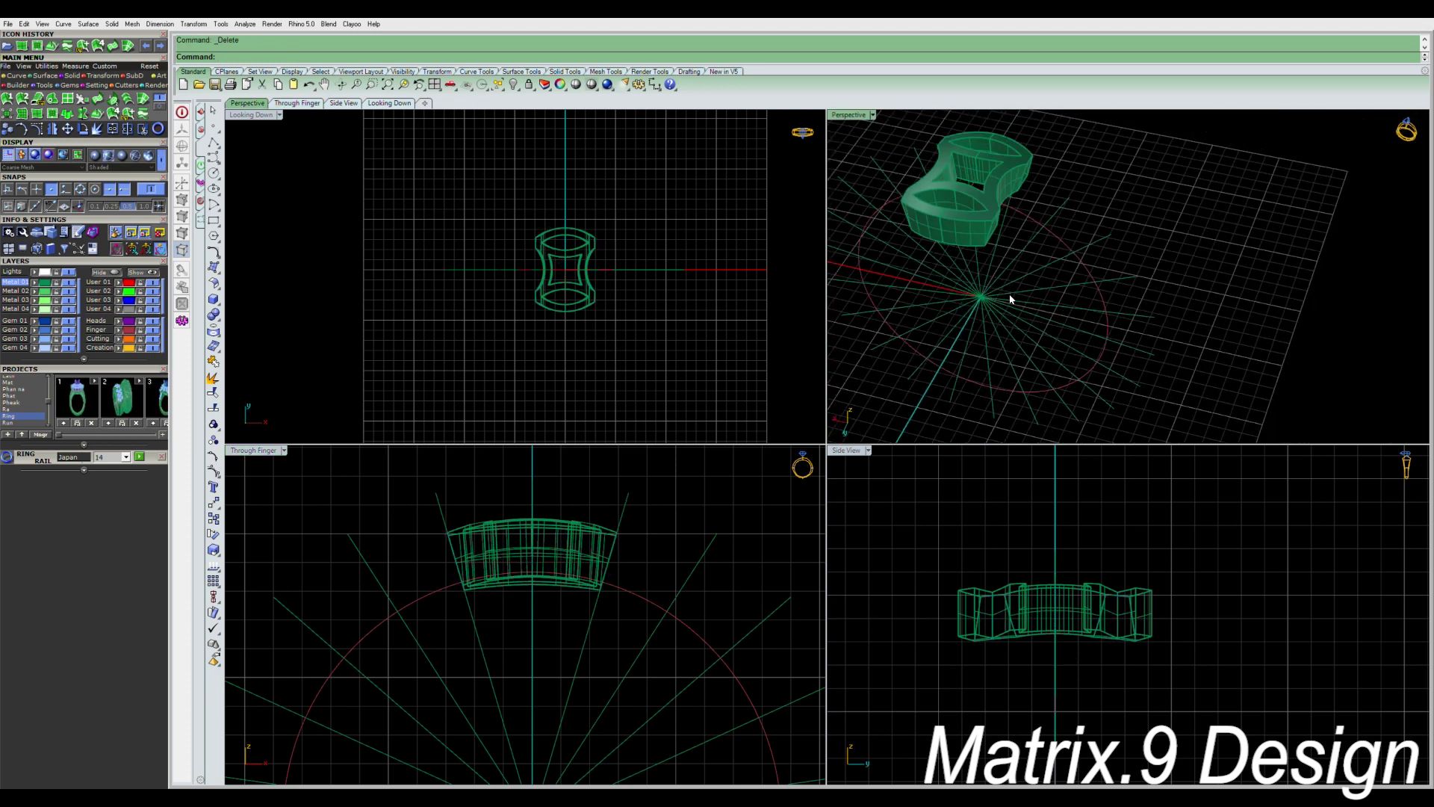
scroll(667, 609, "down", 3)
right_click_drag(599, 687, 678, 638)
left_click_drag(551, 587, 551, 587)
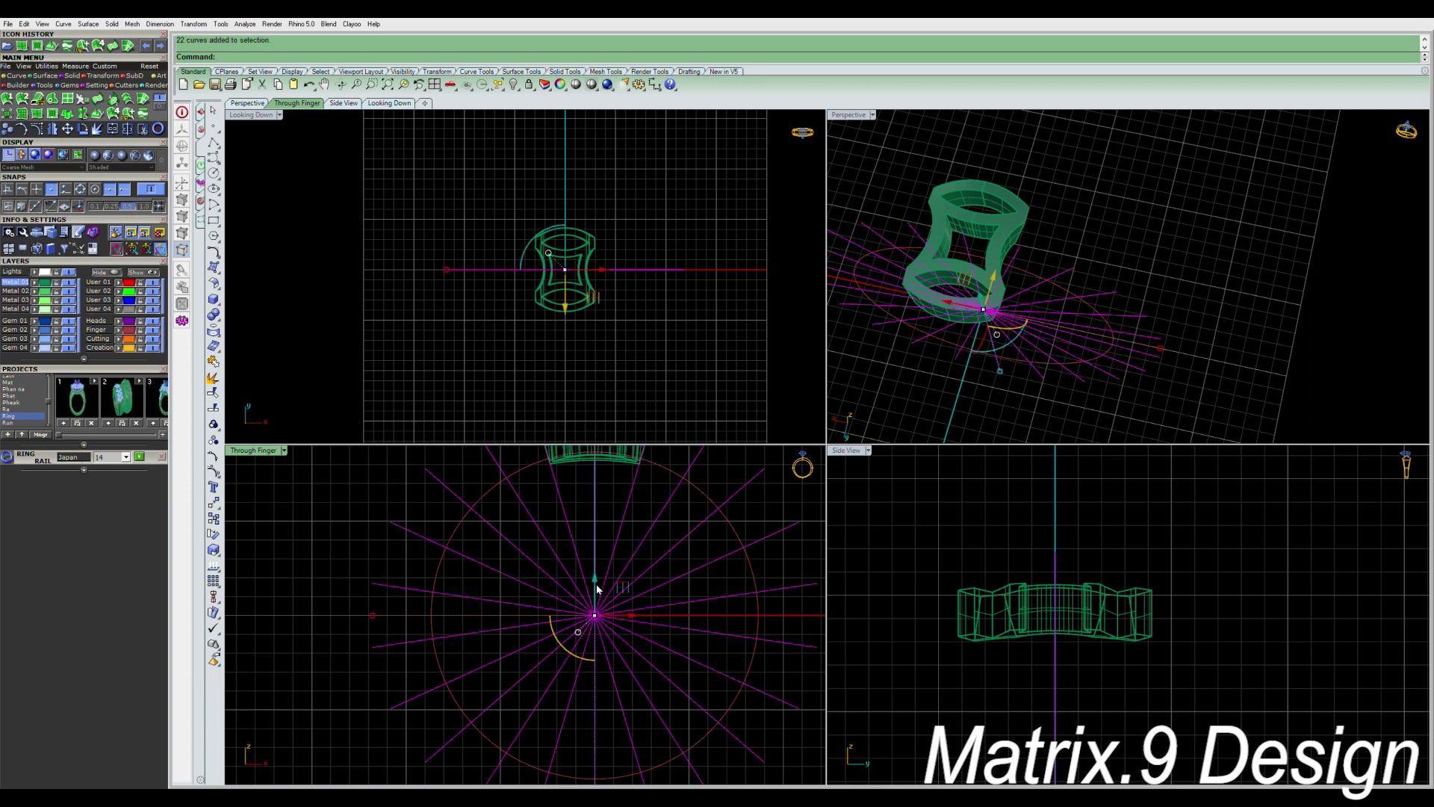
key("Delete")
Polar array the retrimmed segment around the finger circle as 11 items over 360 degrees about 0.
scroll(630, 561, "down", 3)
left_click_drag(617, 614, 617, 614)
right_click_drag(604, 660, 628, 615)
right_click(601, 593)
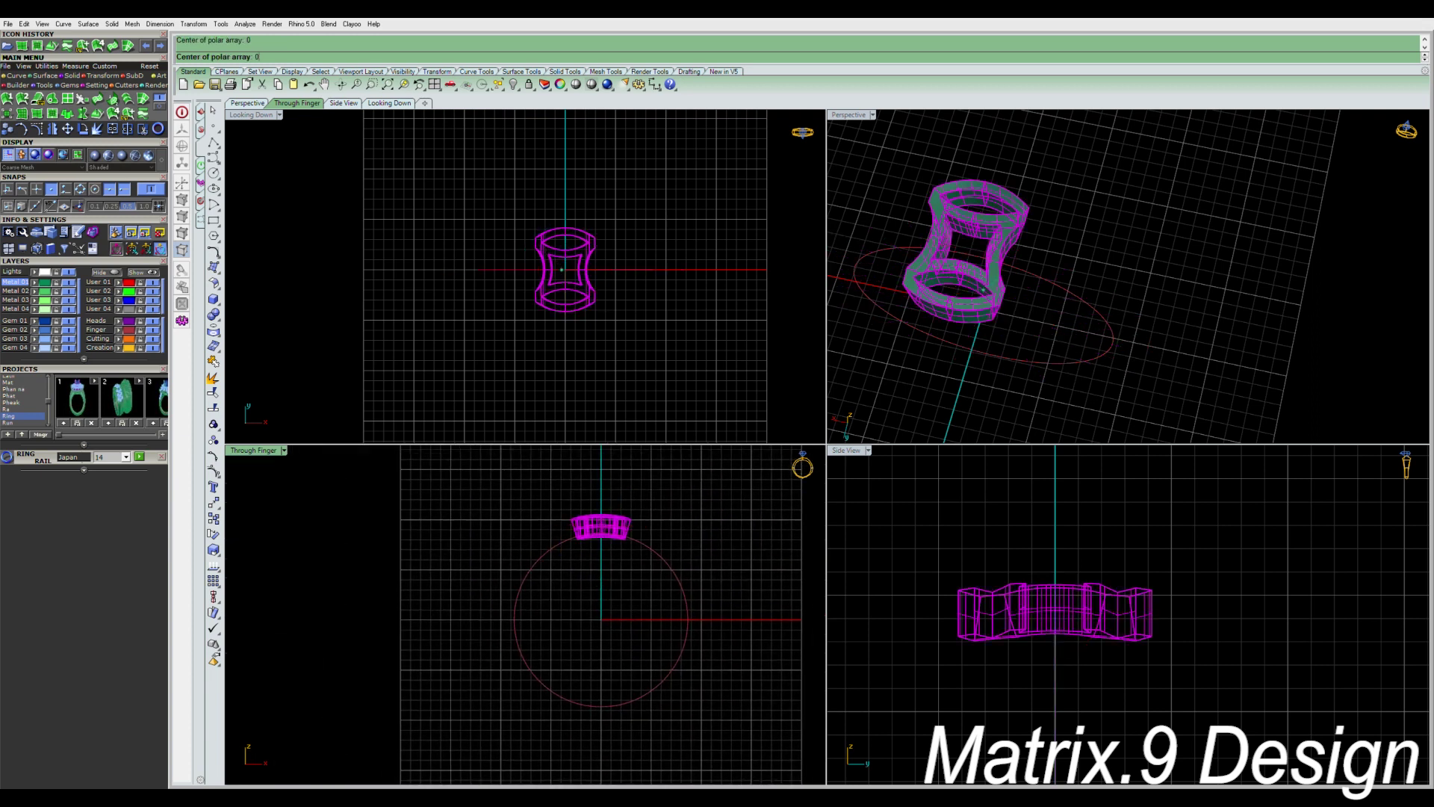
key("Return")
key("Return")
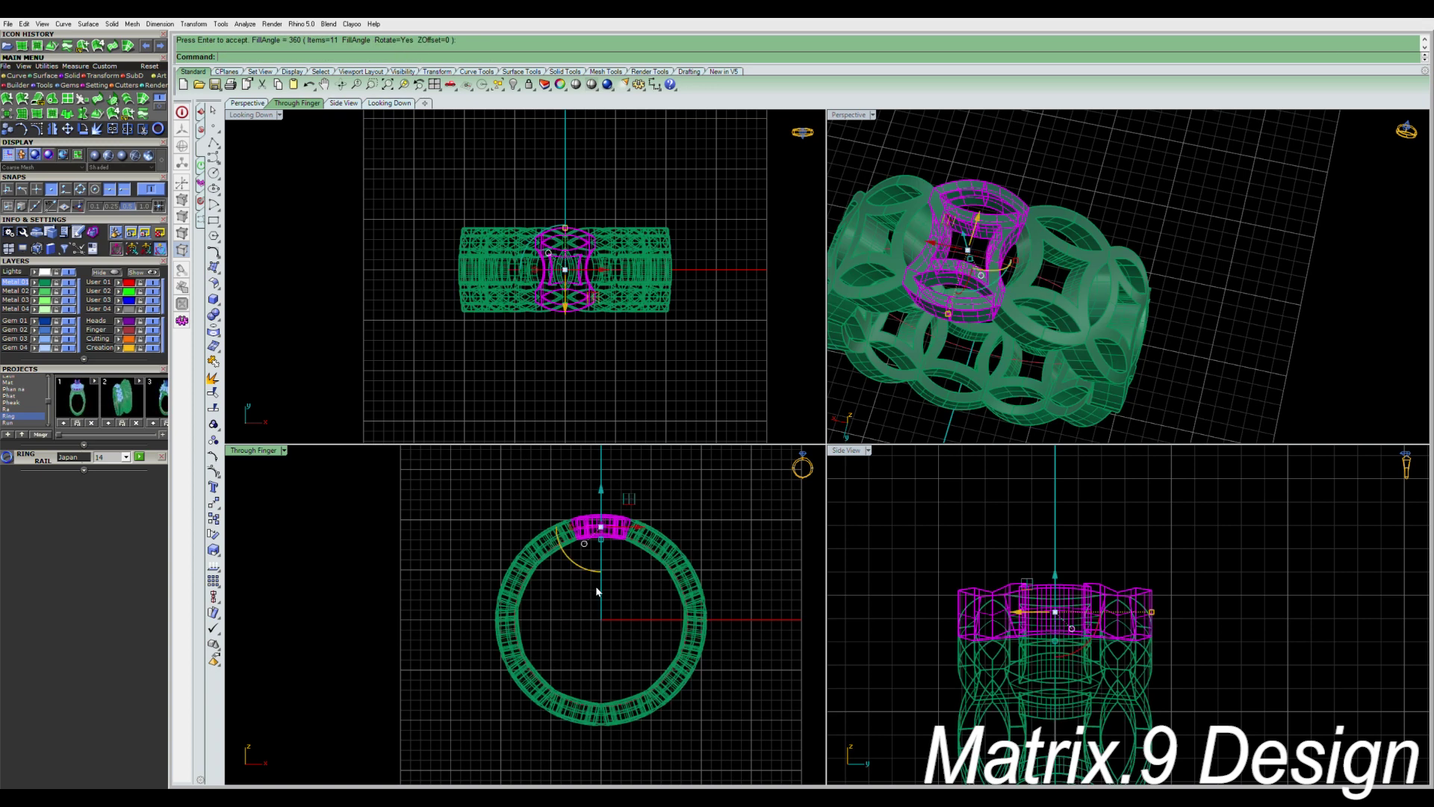
key("Escape")
Examine the joints of the arrayed segments around the band and select the complete ring in the finger view.
right_click_drag(993, 261, 1012, 338)
scroll(608, 517, "up", 3)
scroll(607, 518, "down", 5)
left_click_drag(491, 486, 726, 715)
scroll(656, 608, "up", 3)
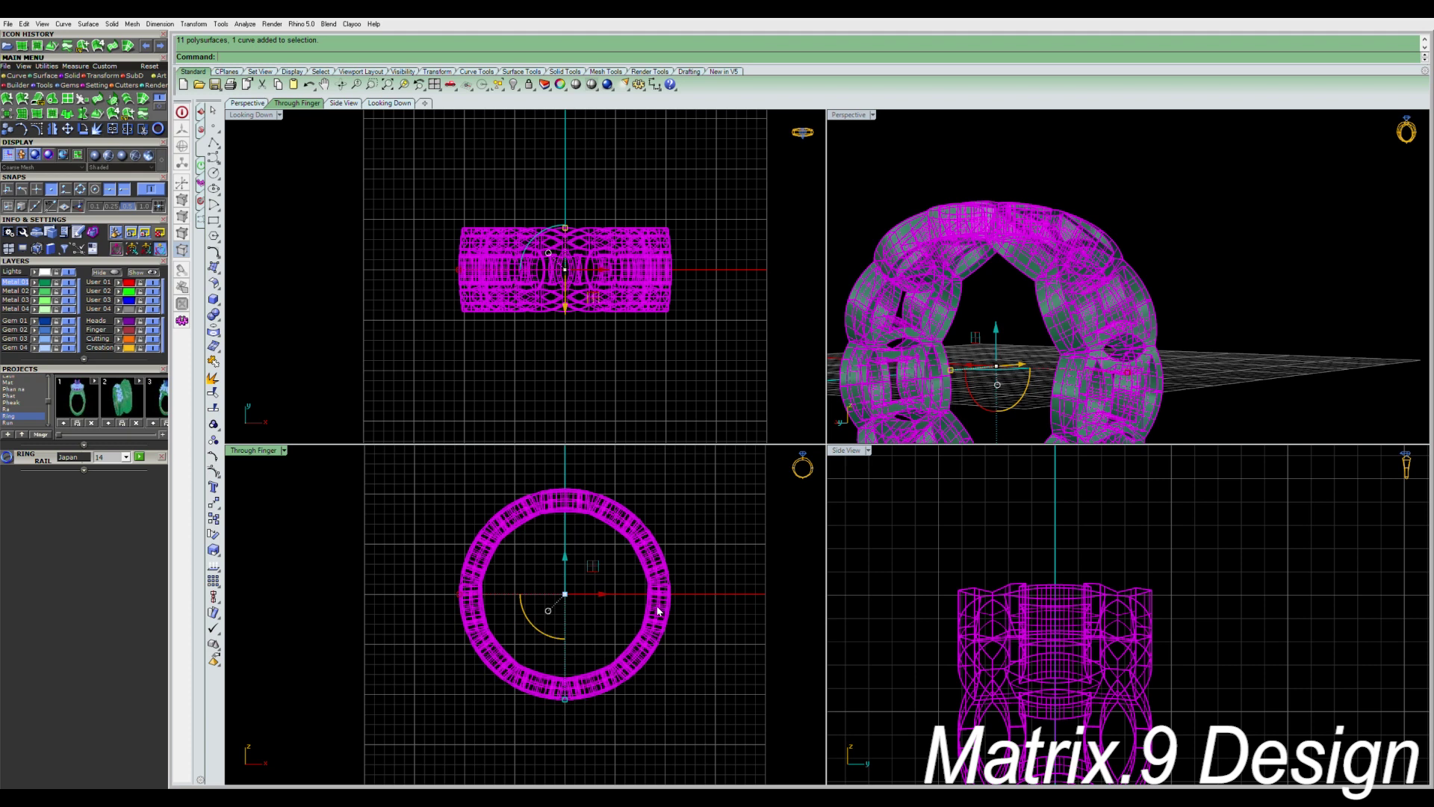
key("Escape")
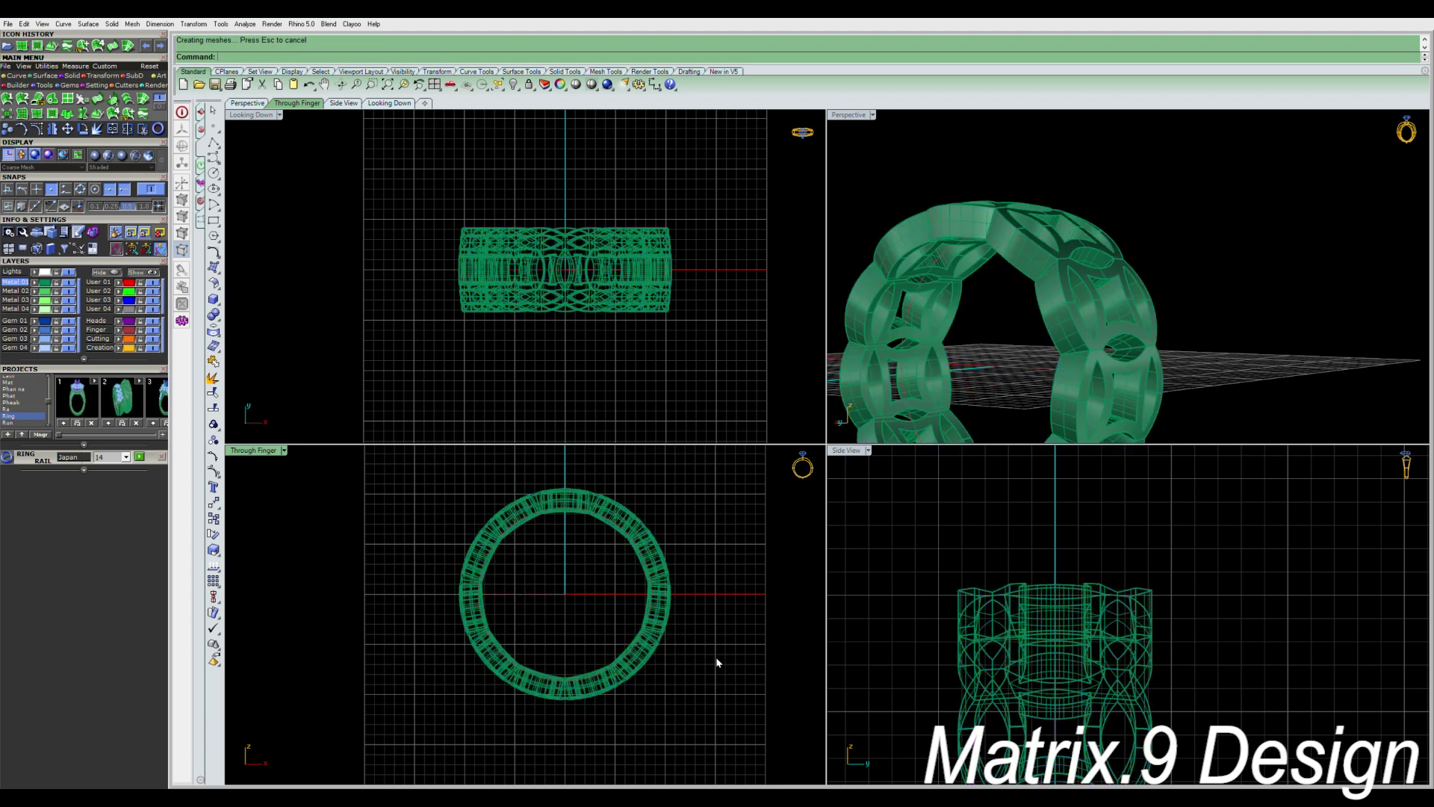
scroll(632, 514, "up", 3)
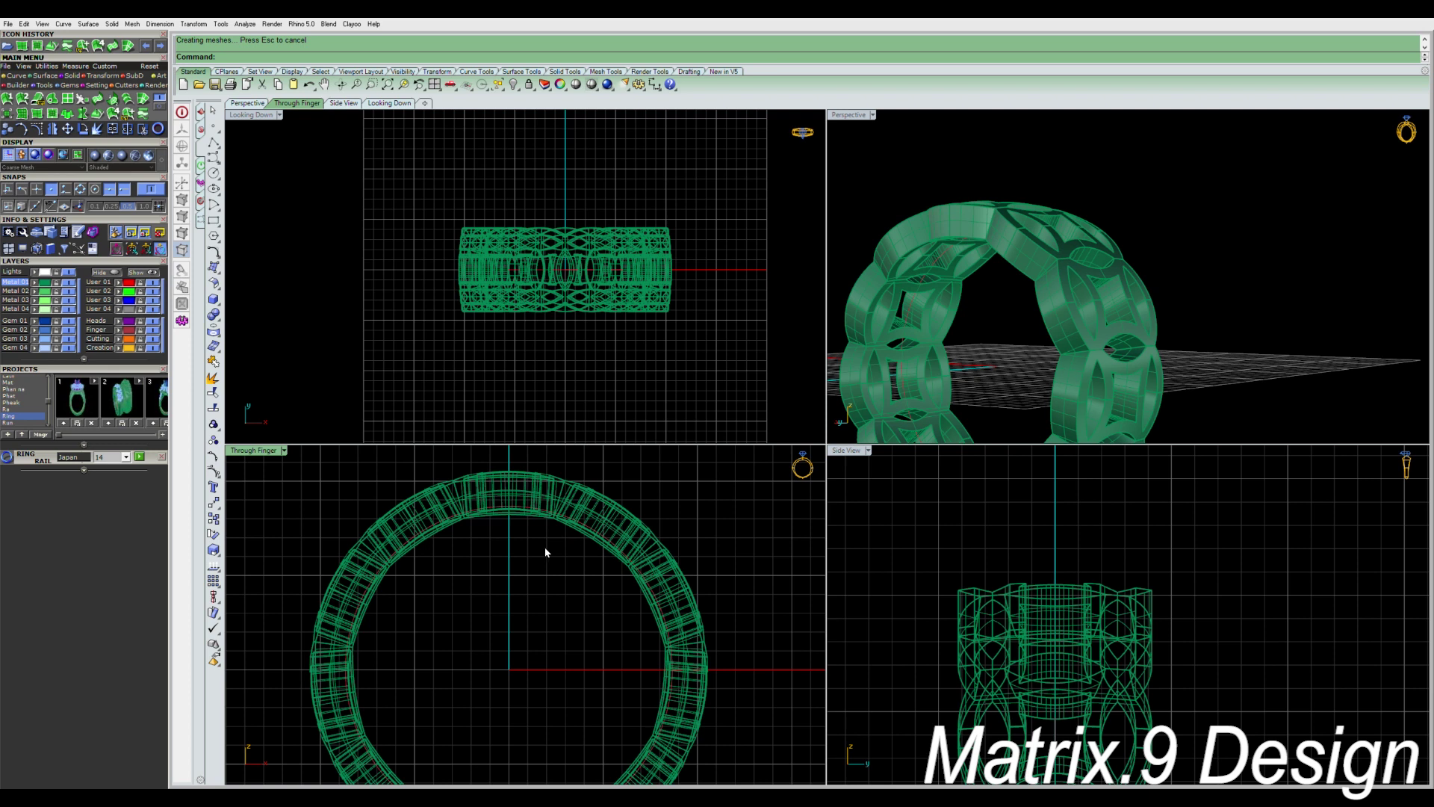
Measure the band's thickness at its crown in the finger view with an aligned dimension, and delete the dimension.
scroll(543, 556, "up", 4)
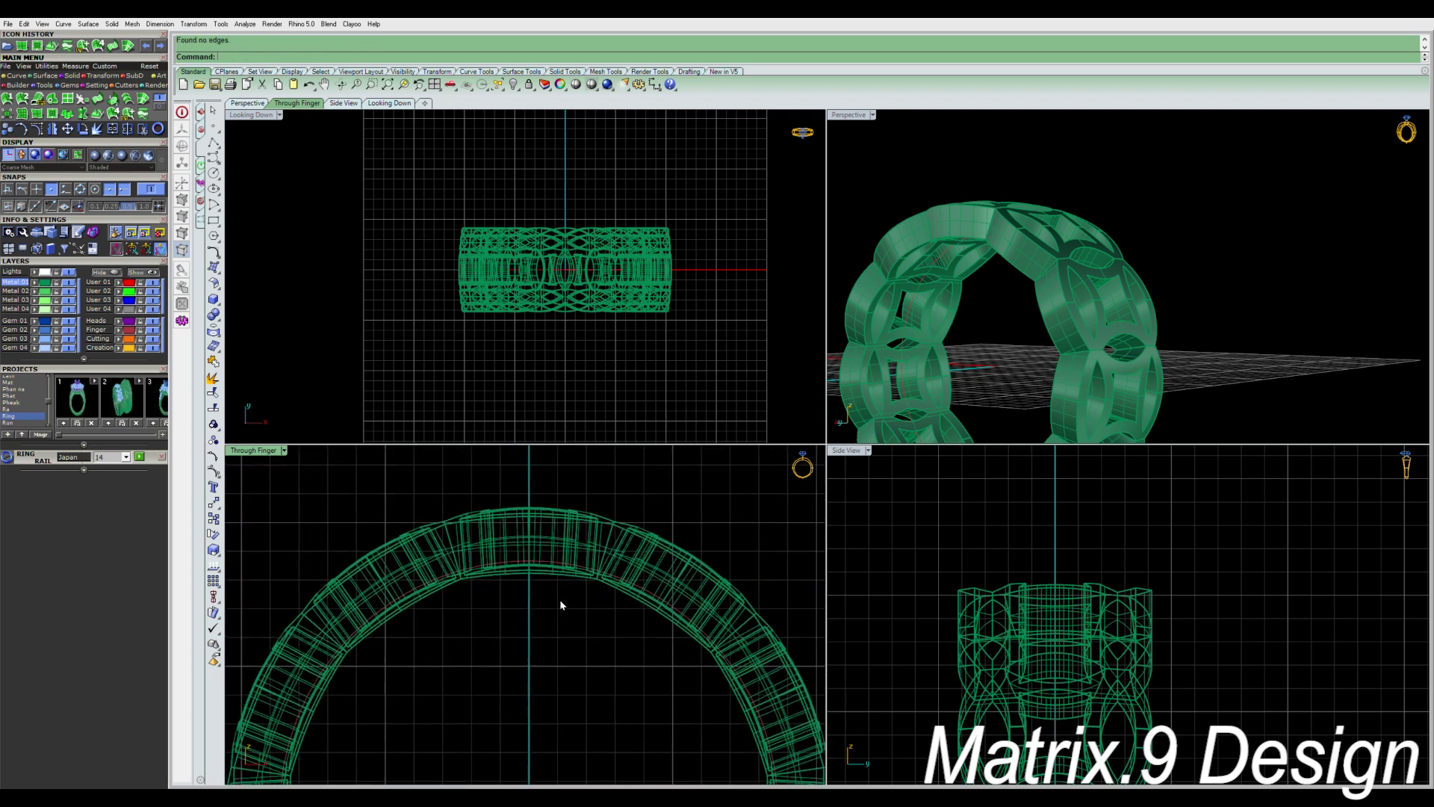
key("Return")
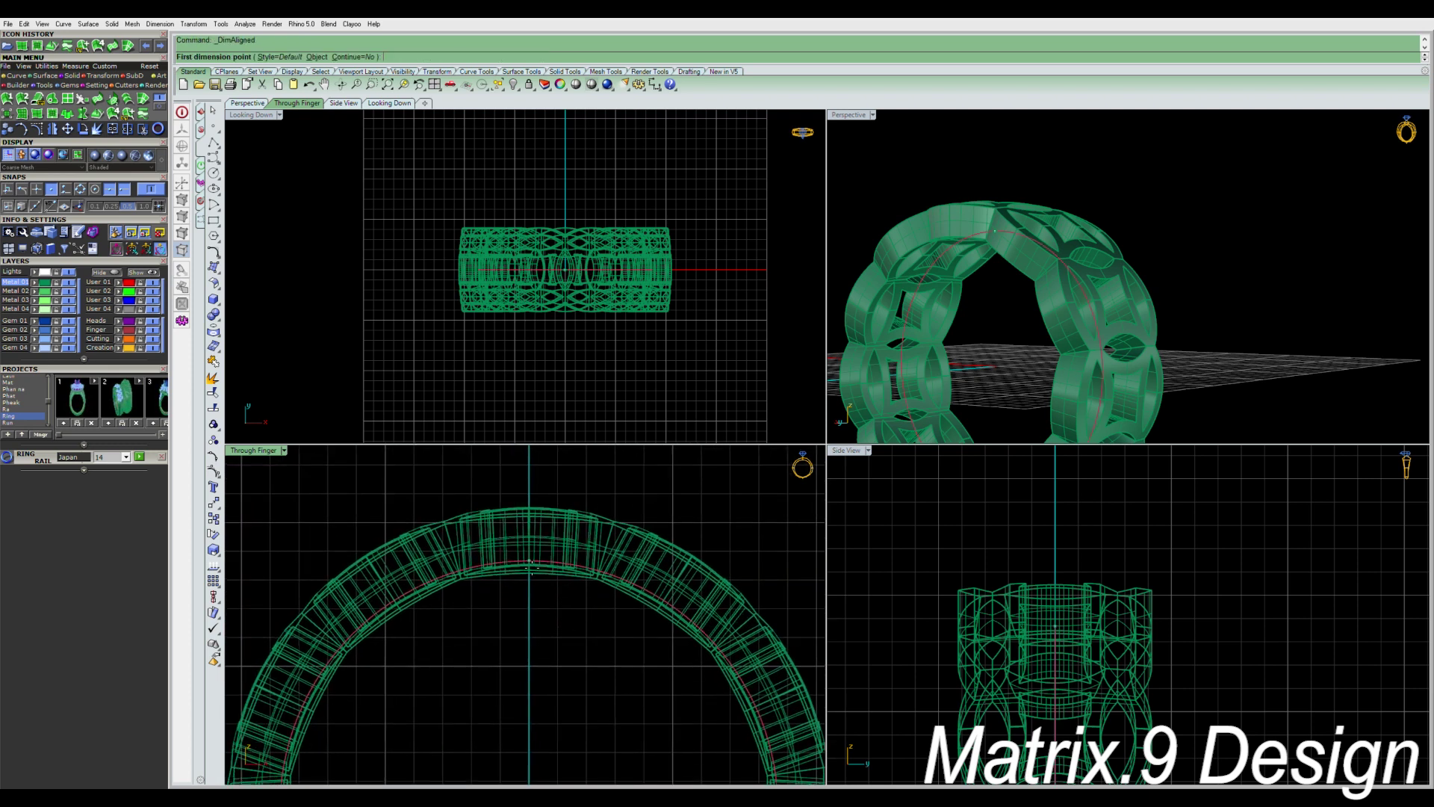
left_click(529, 560)
left_click(544, 509)
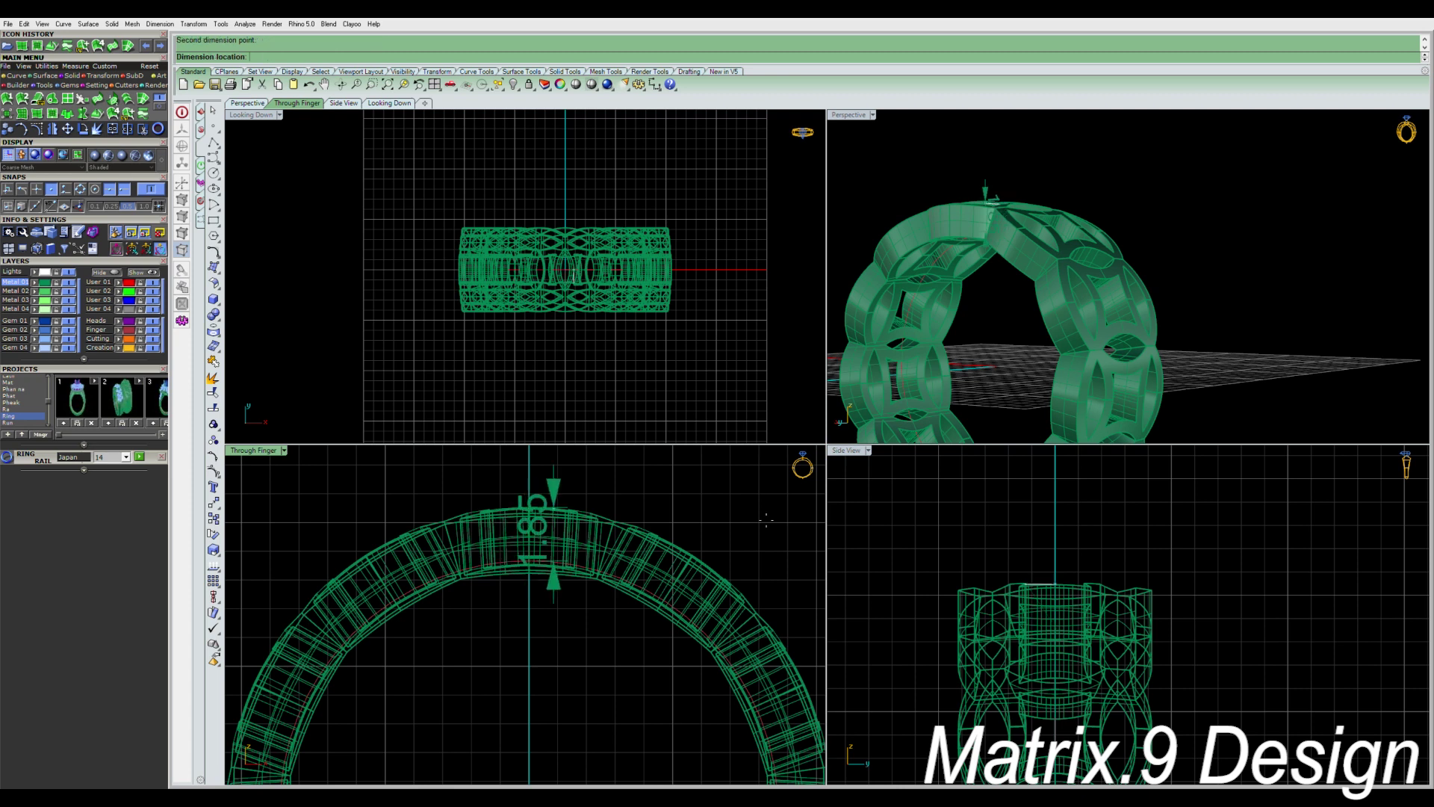
left_click(767, 510)
key("Delete")
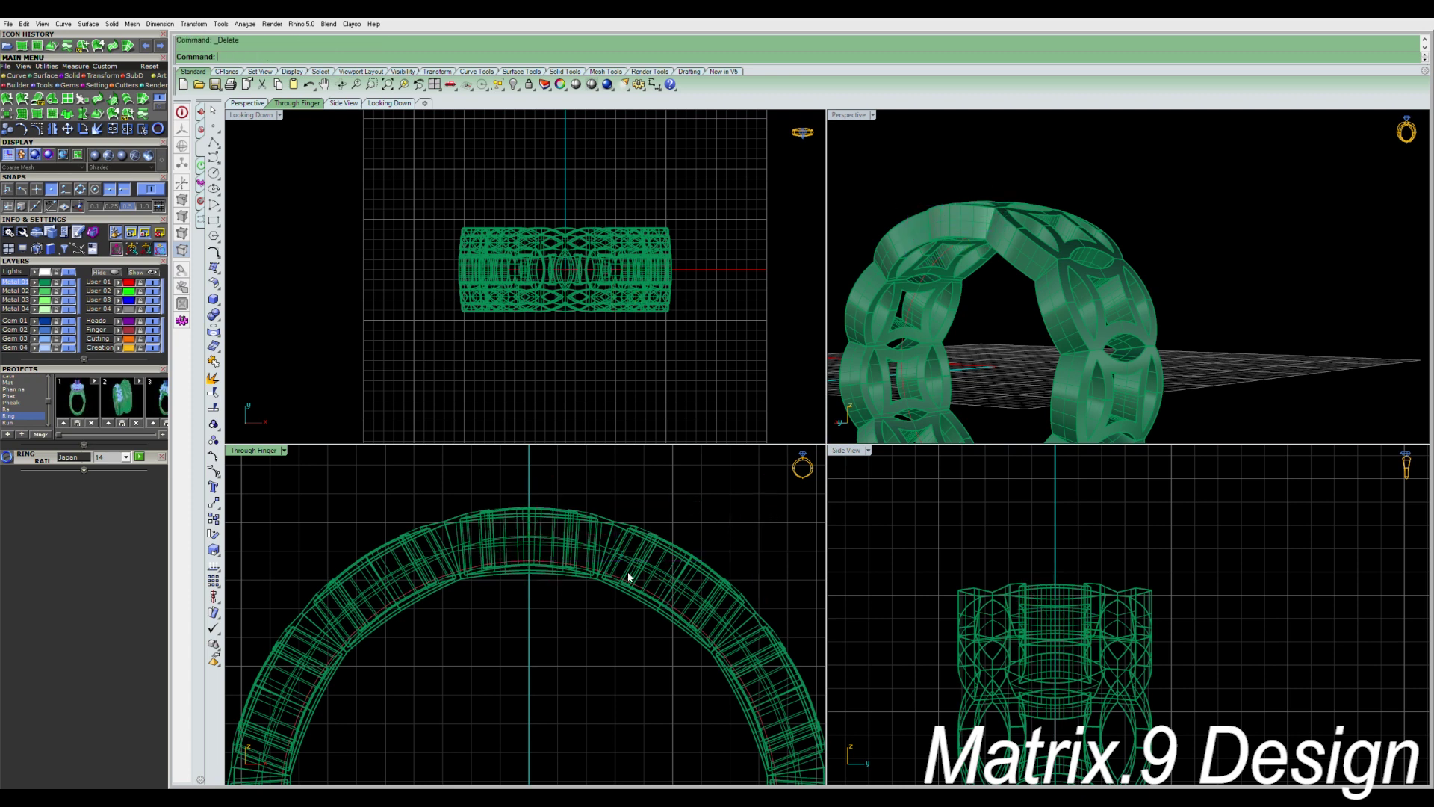
scroll(623, 584, "down", 3)
Measure the ring's full width in the side view with an aligned dimension, and delete that dimension.
right_click_drag(977, 434, 950, 374)
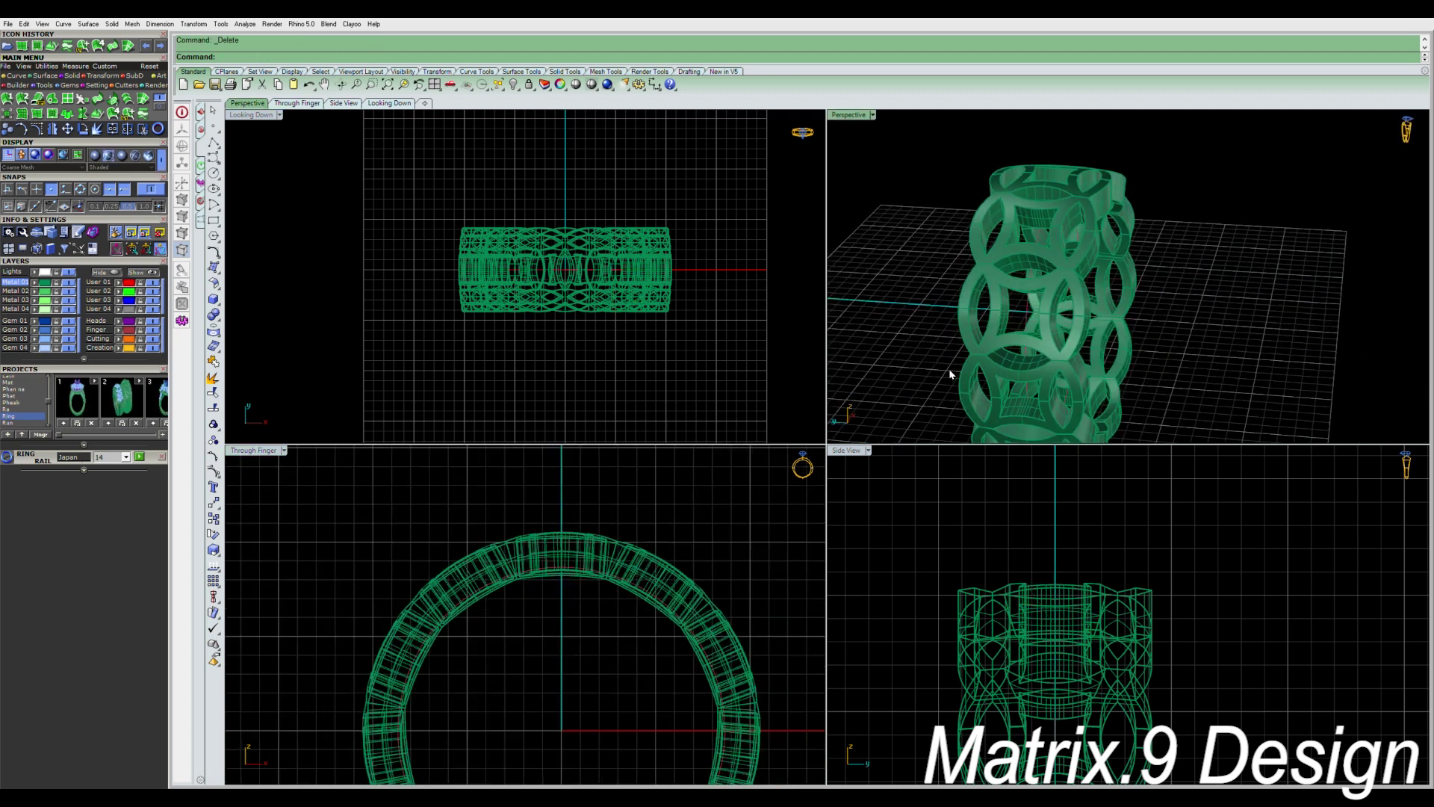
right_click(725, 469)
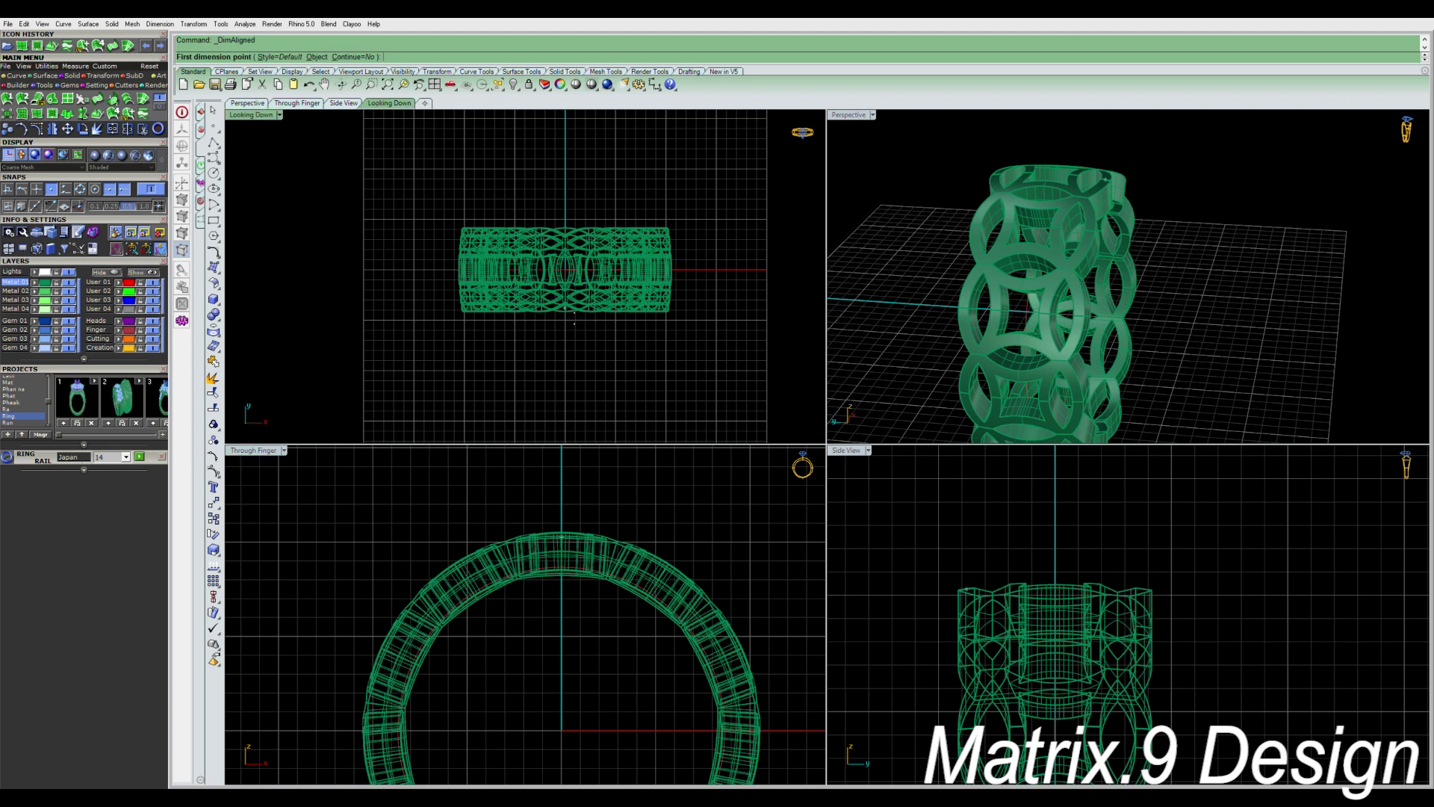
left_click(1152, 589)
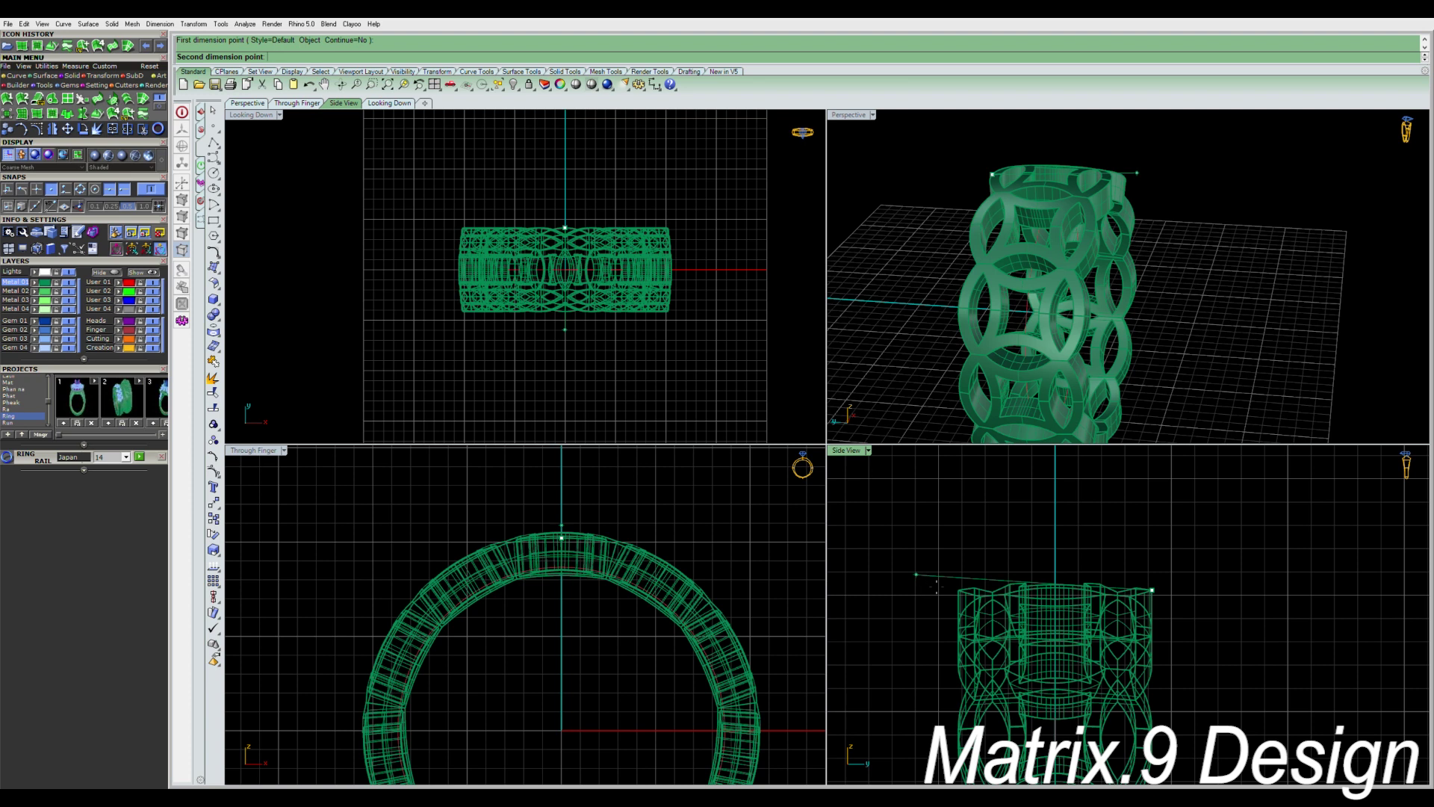
left_click(958, 589)
left_click(963, 541)
left_click(1006, 538)
key("Delete")
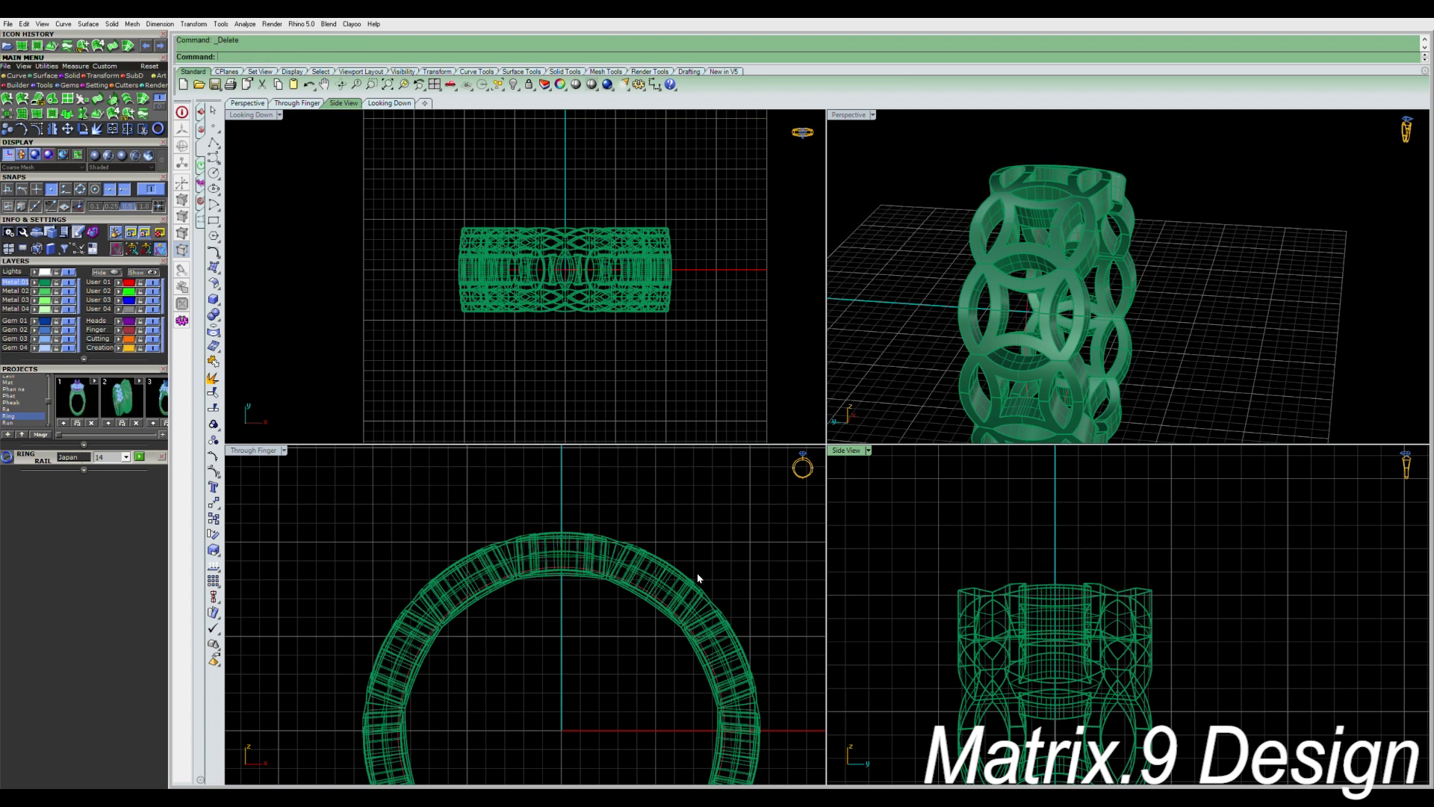
Inspect the ring by selecting and deselecting its polysurface in the perspective and finger views.
right_click_drag(605, 575, 611, 548)
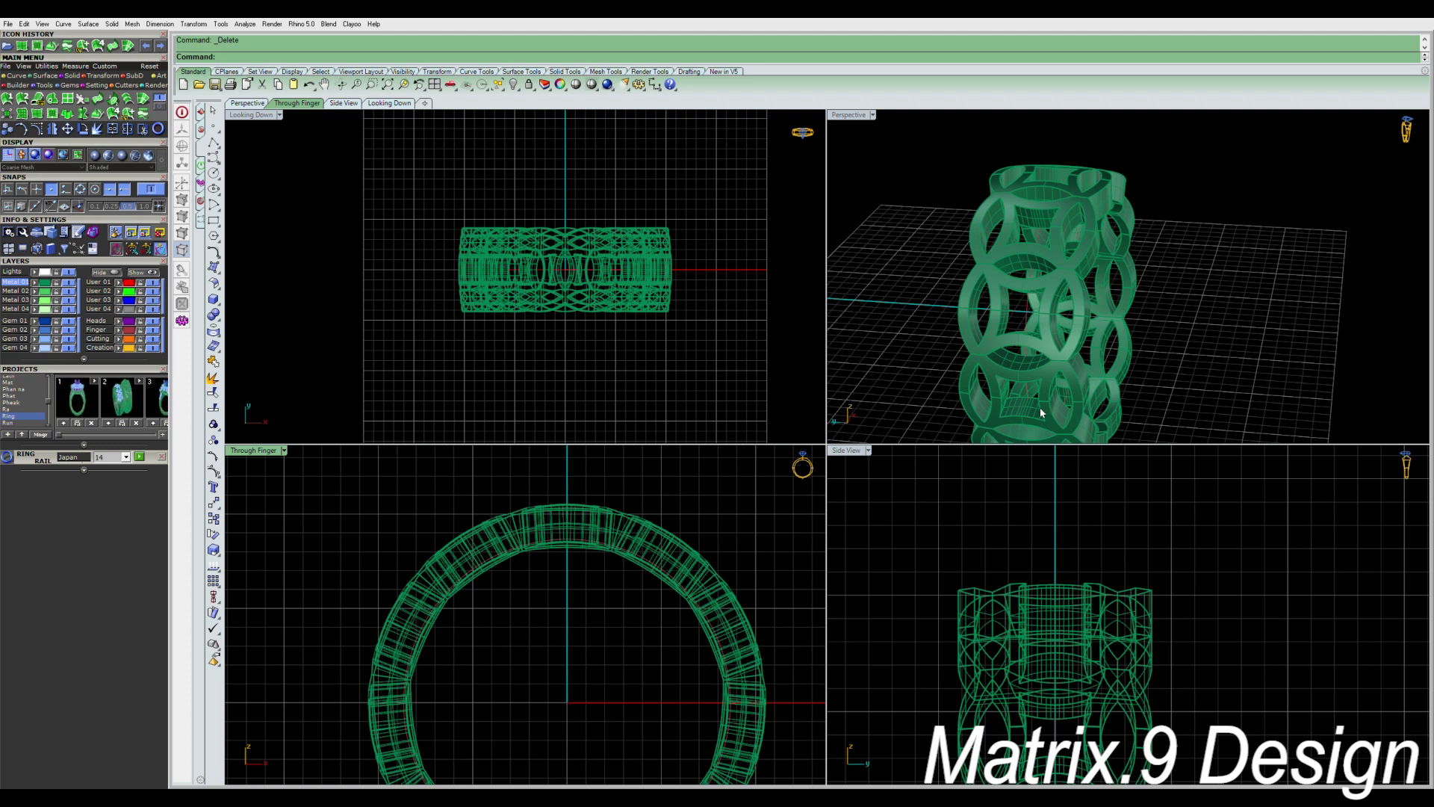
left_click(1070, 250)
left_click(1230, 362)
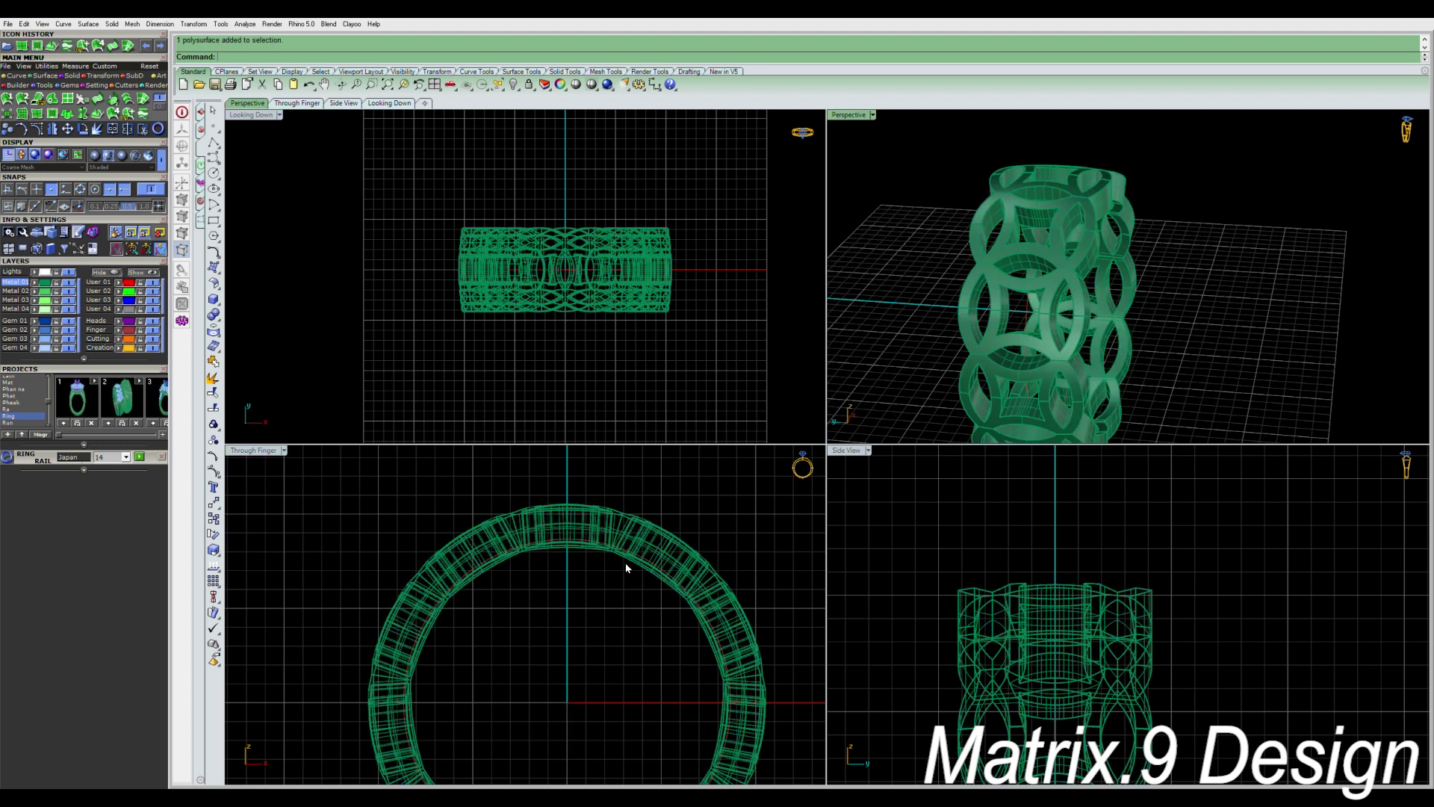
left_click(607, 549)
left_click(574, 571)
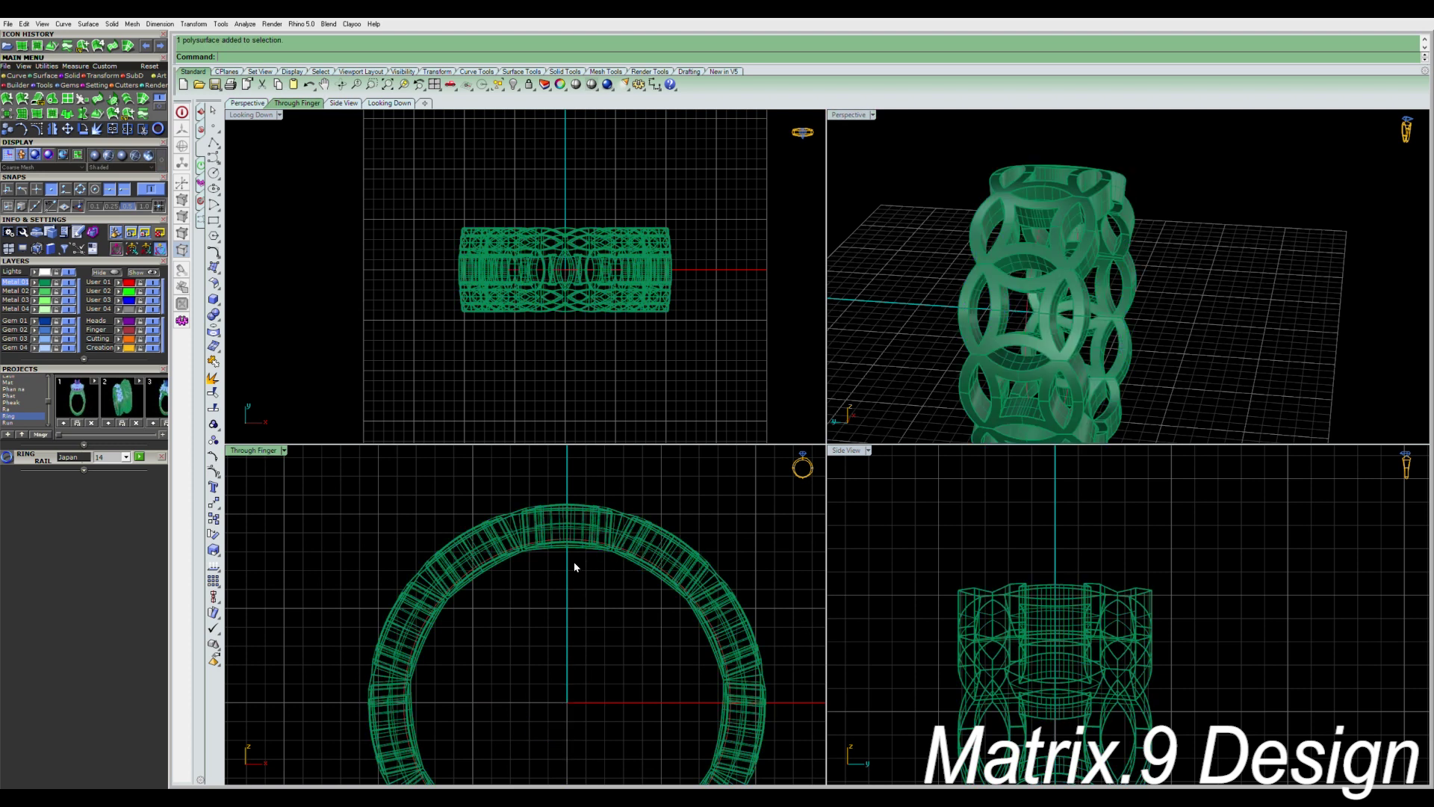
left_click(574, 541)
left_click(554, 579)
scroll(585, 543, "up", 4)
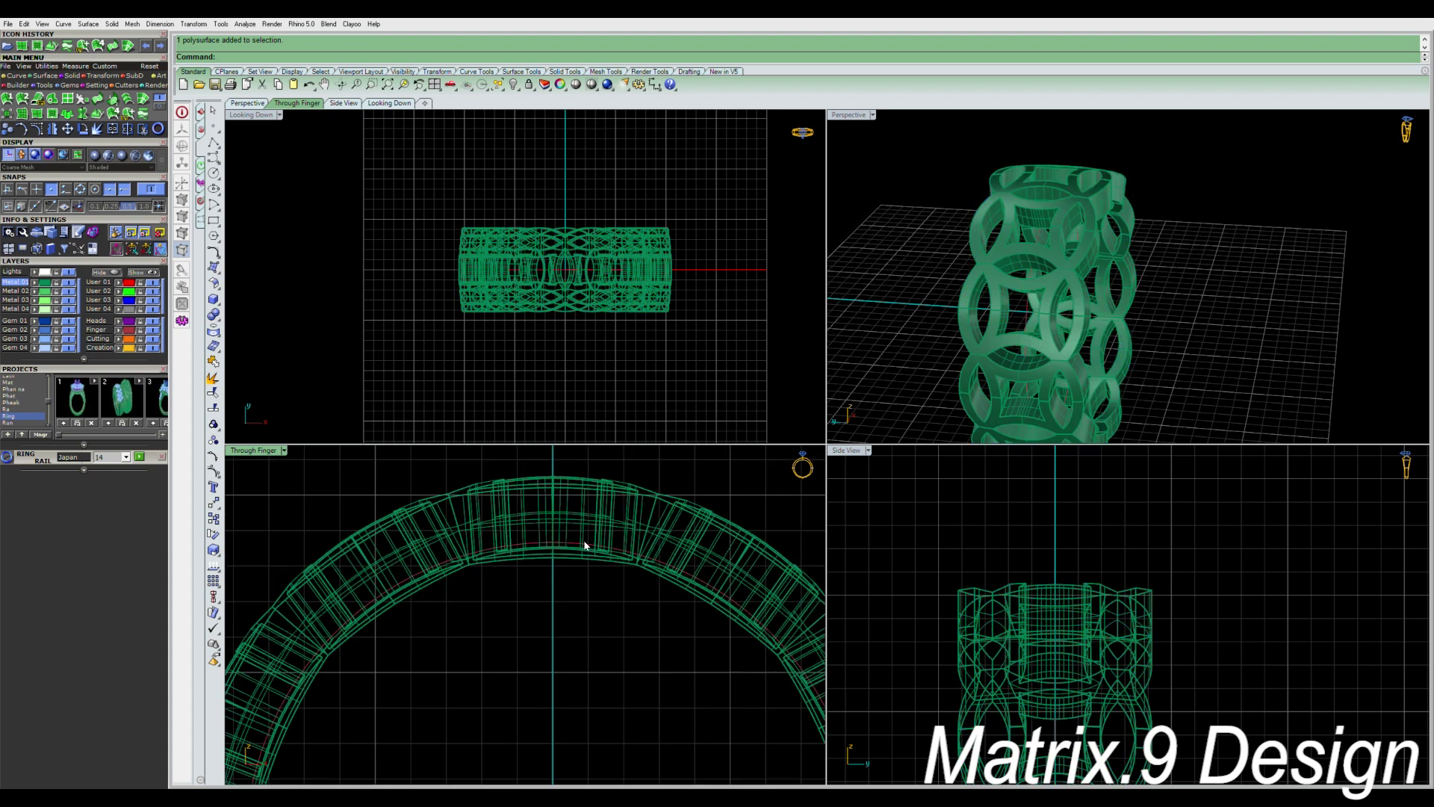
left_click(585, 544)
left_click(590, 599)
left_click(657, 563)
scroll(648, 560, "down", 3)
left_click(608, 633)
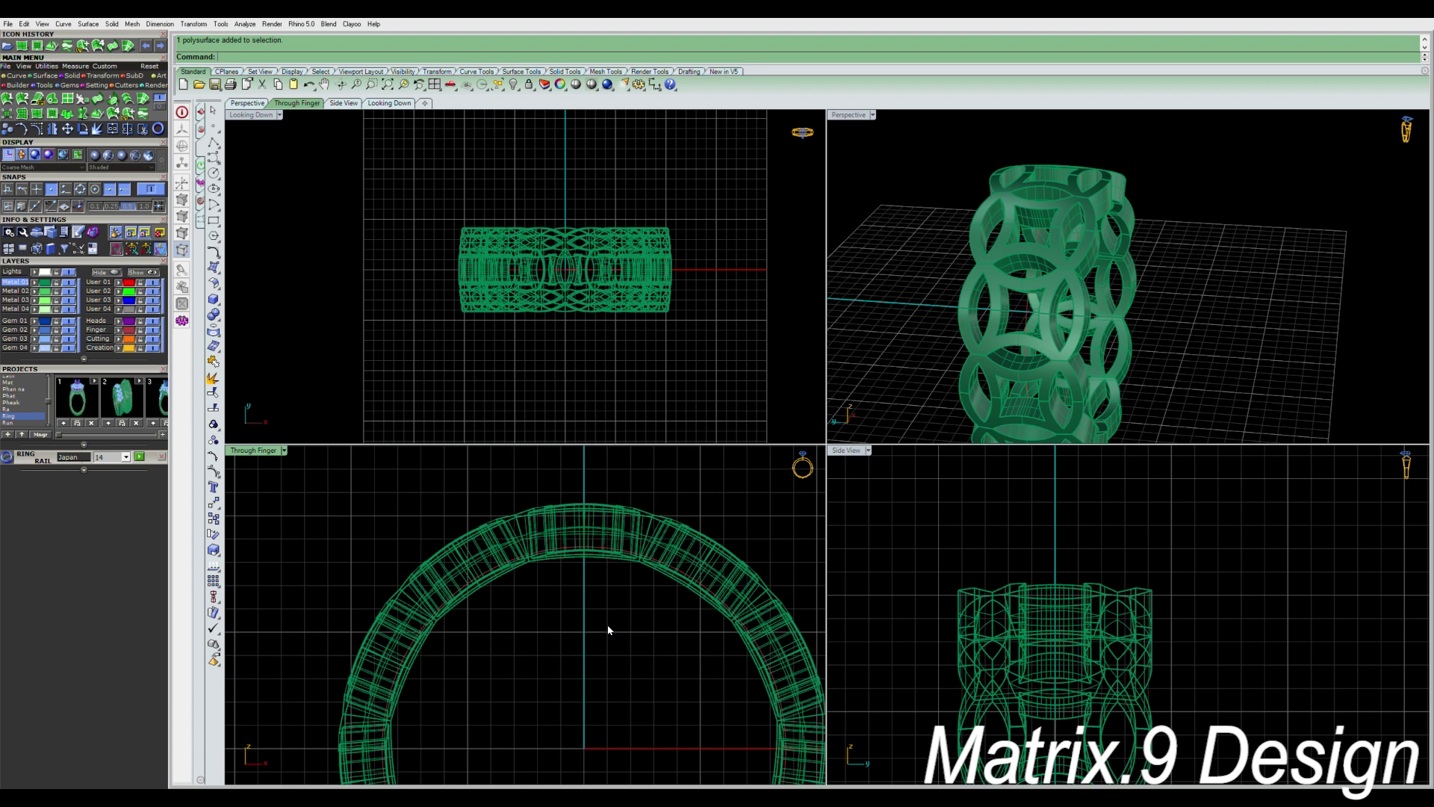
Check the ring for naked edges and cut its inner surface back to the finger rail curve.
scroll(601, 566, "up", 5)
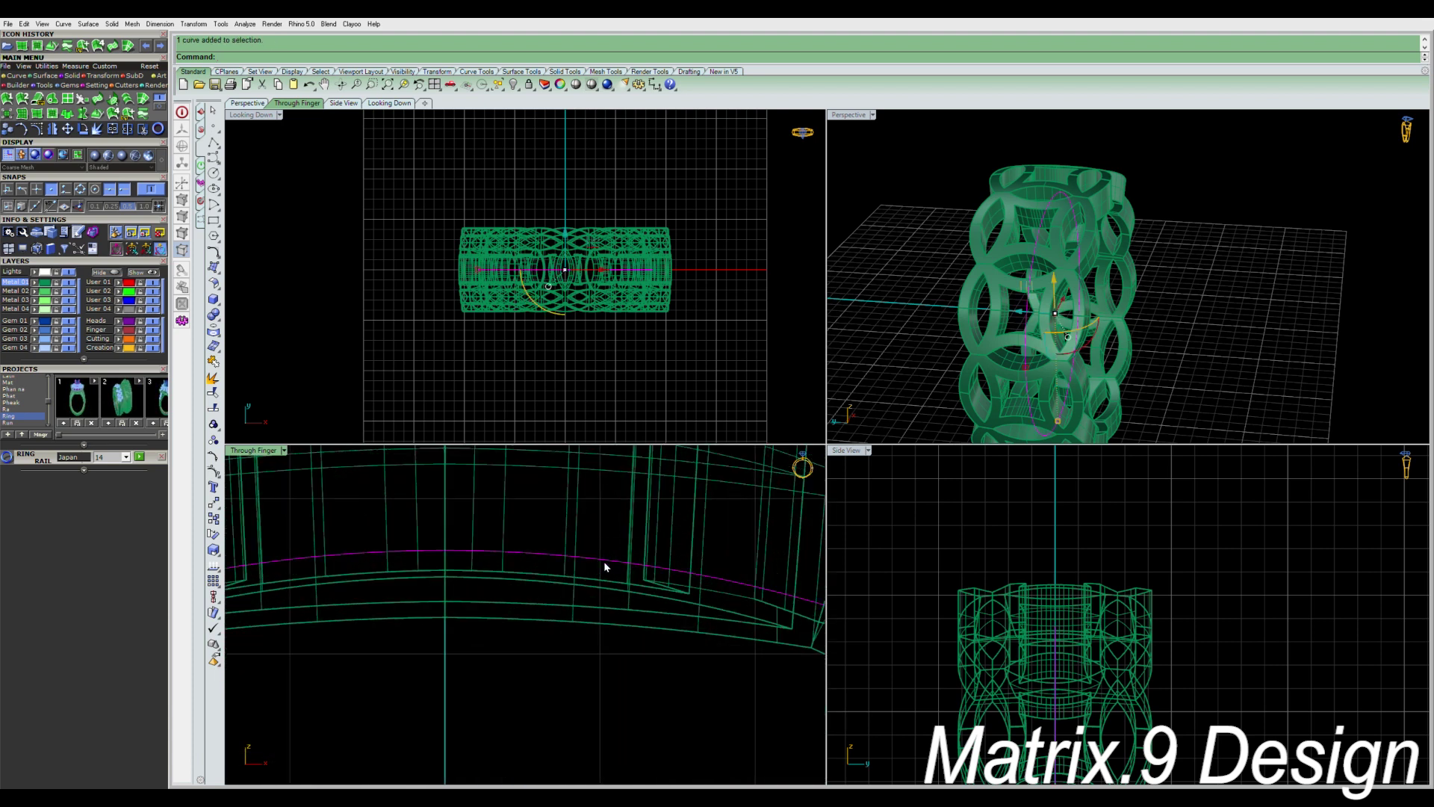
left_click(605, 566)
scroll(607, 588, "down", 4)
left_click(615, 573)
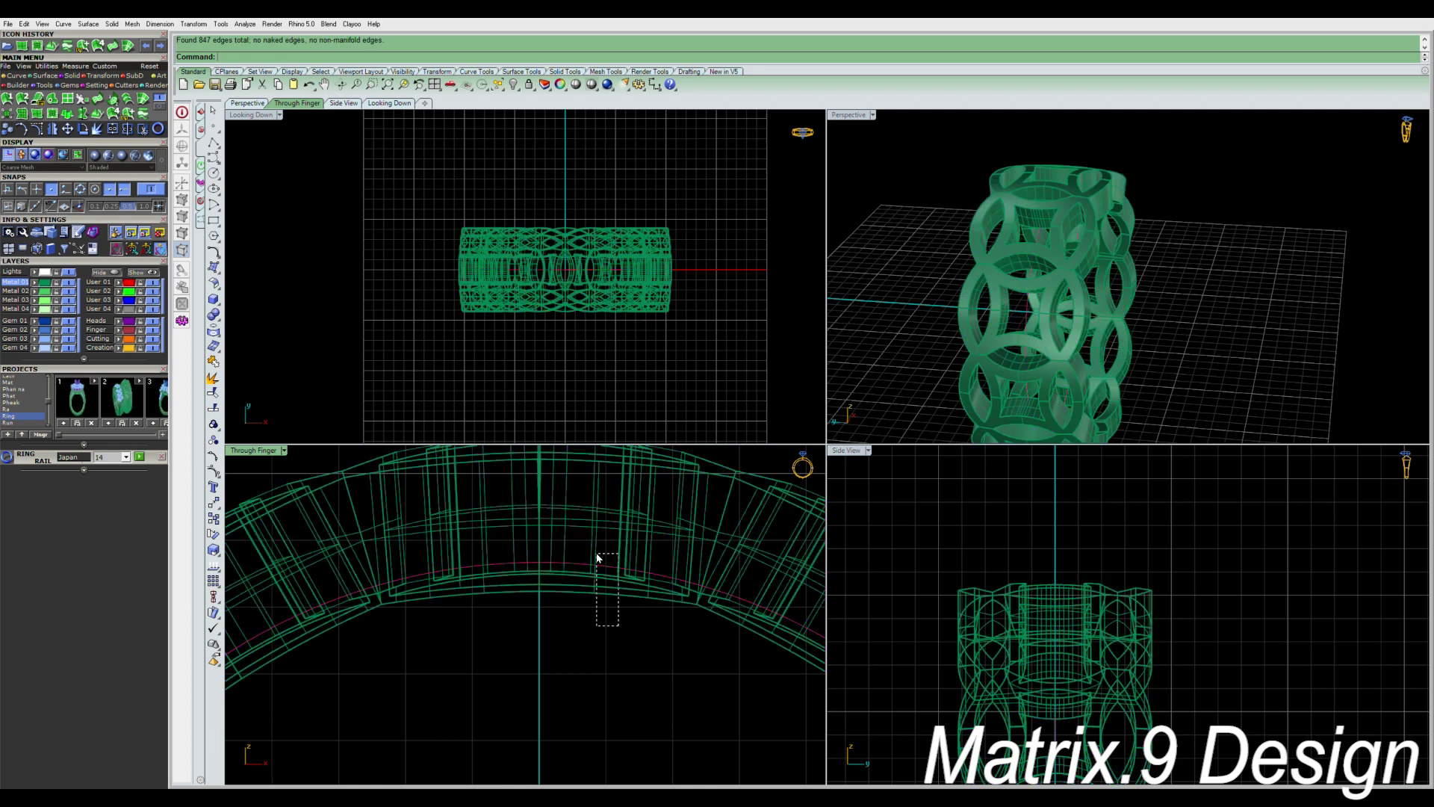
left_click_drag(597, 557, 598, 558)
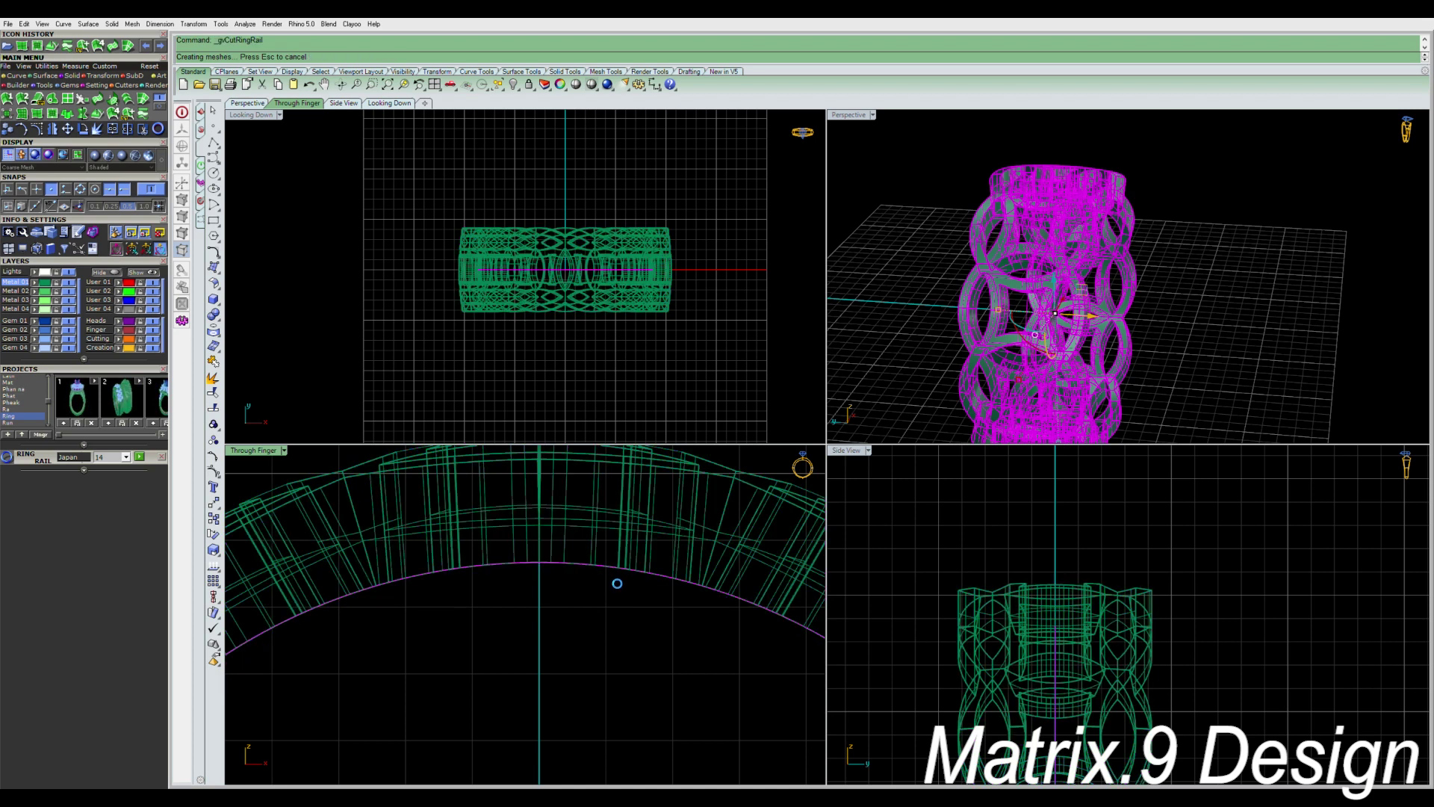
Examine the cut openwork ring from several angles in a maximized perspective view using the Machine display mode.
right_click_drag(1105, 352, 951, 304)
right_click_drag(1152, 371, 989, 241)
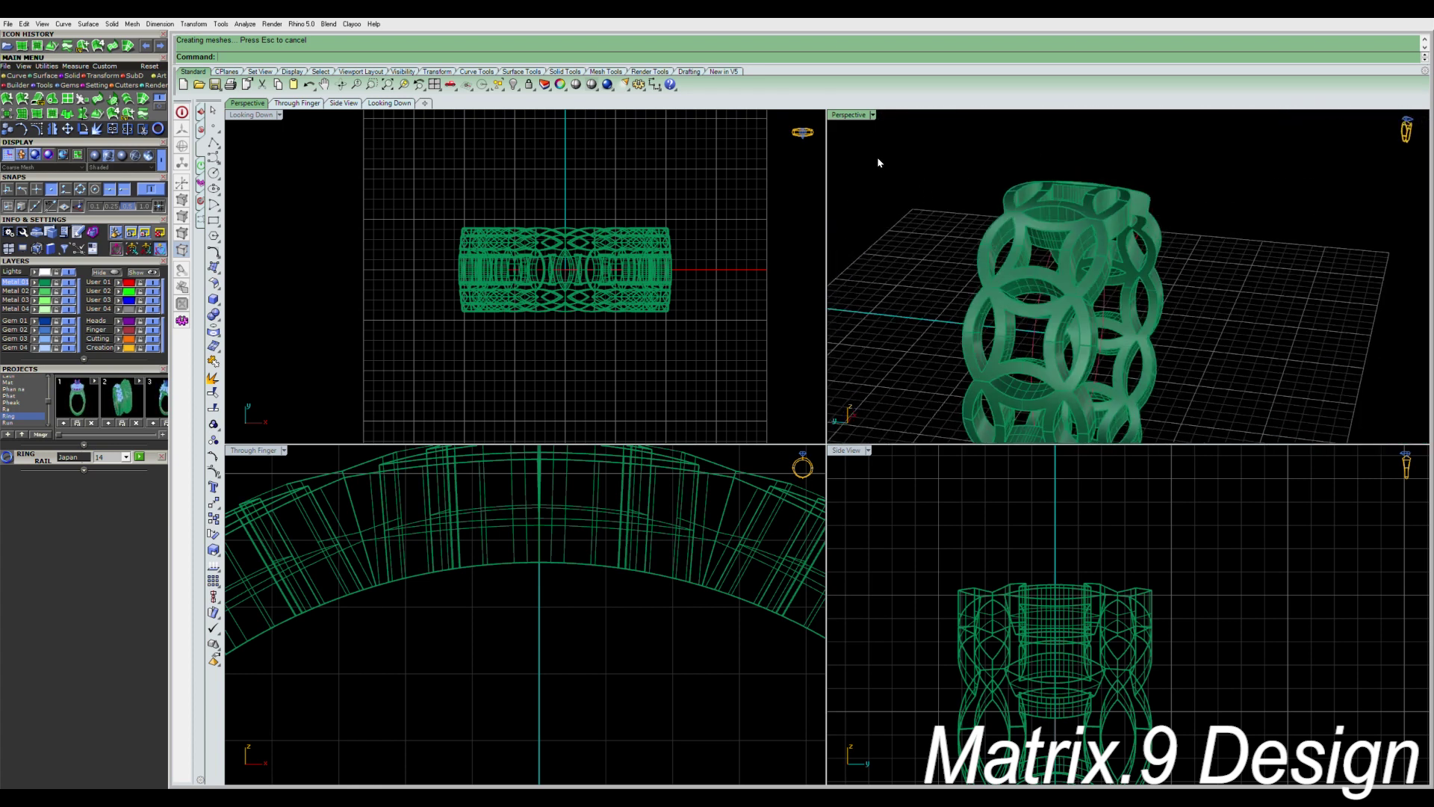
double_click(848, 116)
right_click_drag(850, 299, 932, 552)
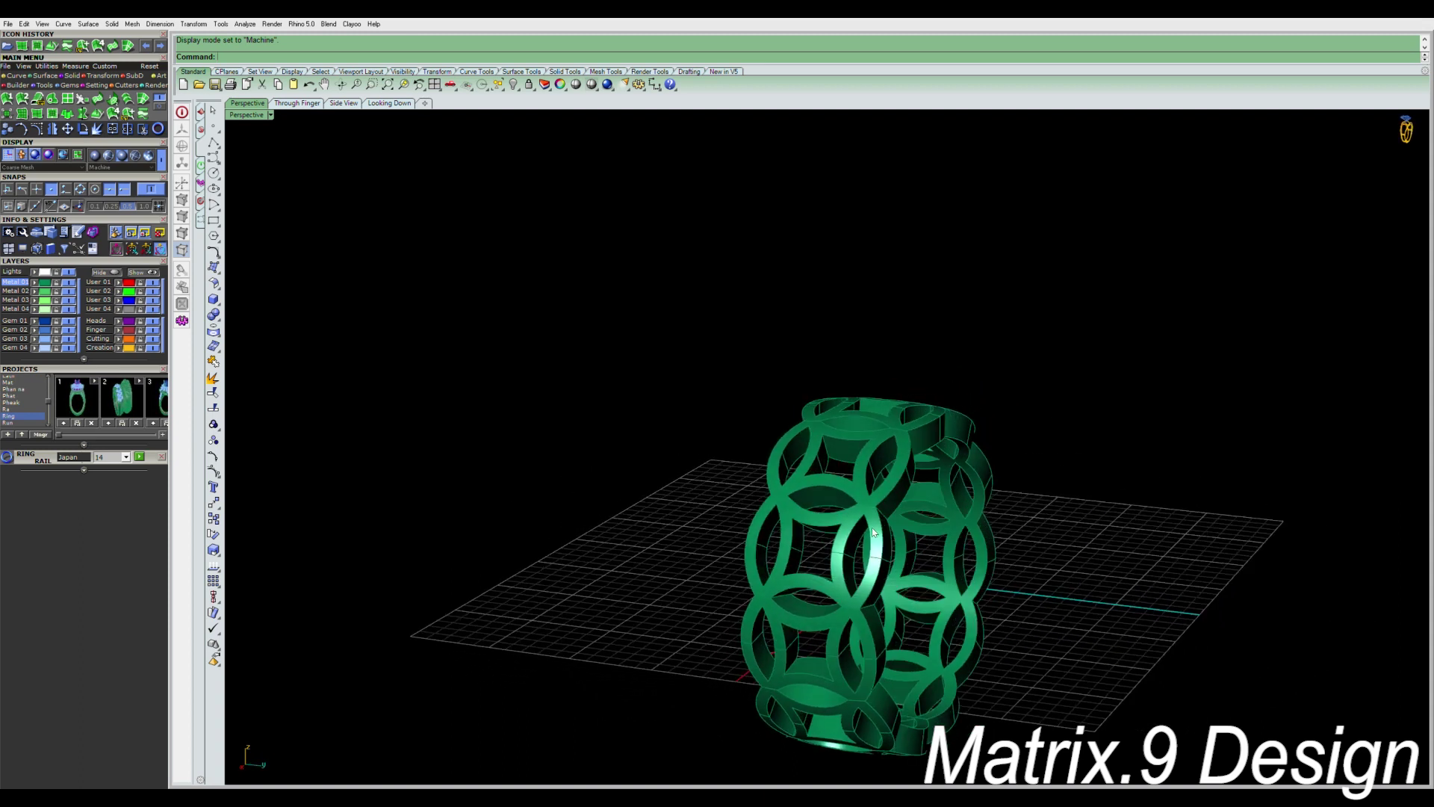
scroll(786, 497, "down", 2)
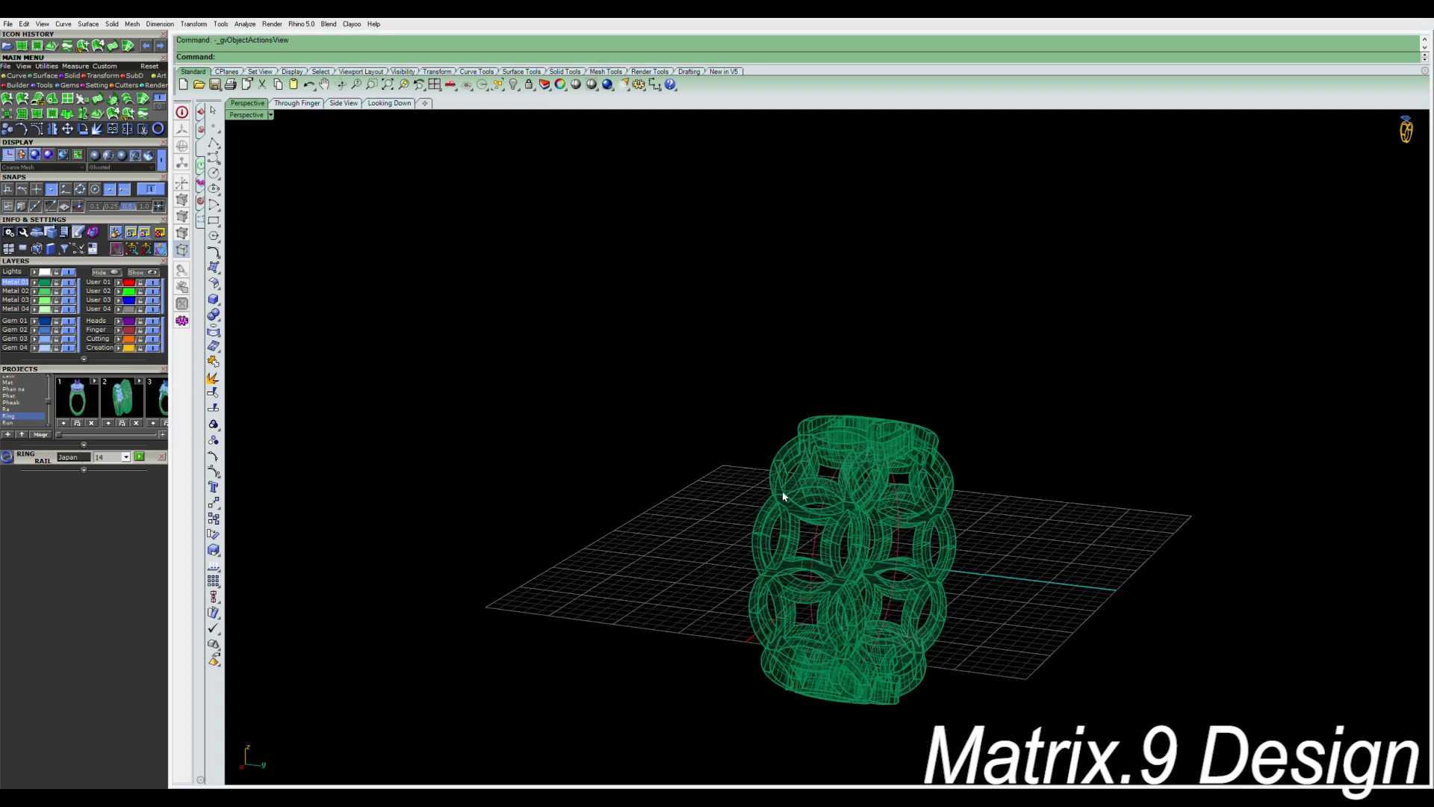
scroll(810, 483, "up", 2)
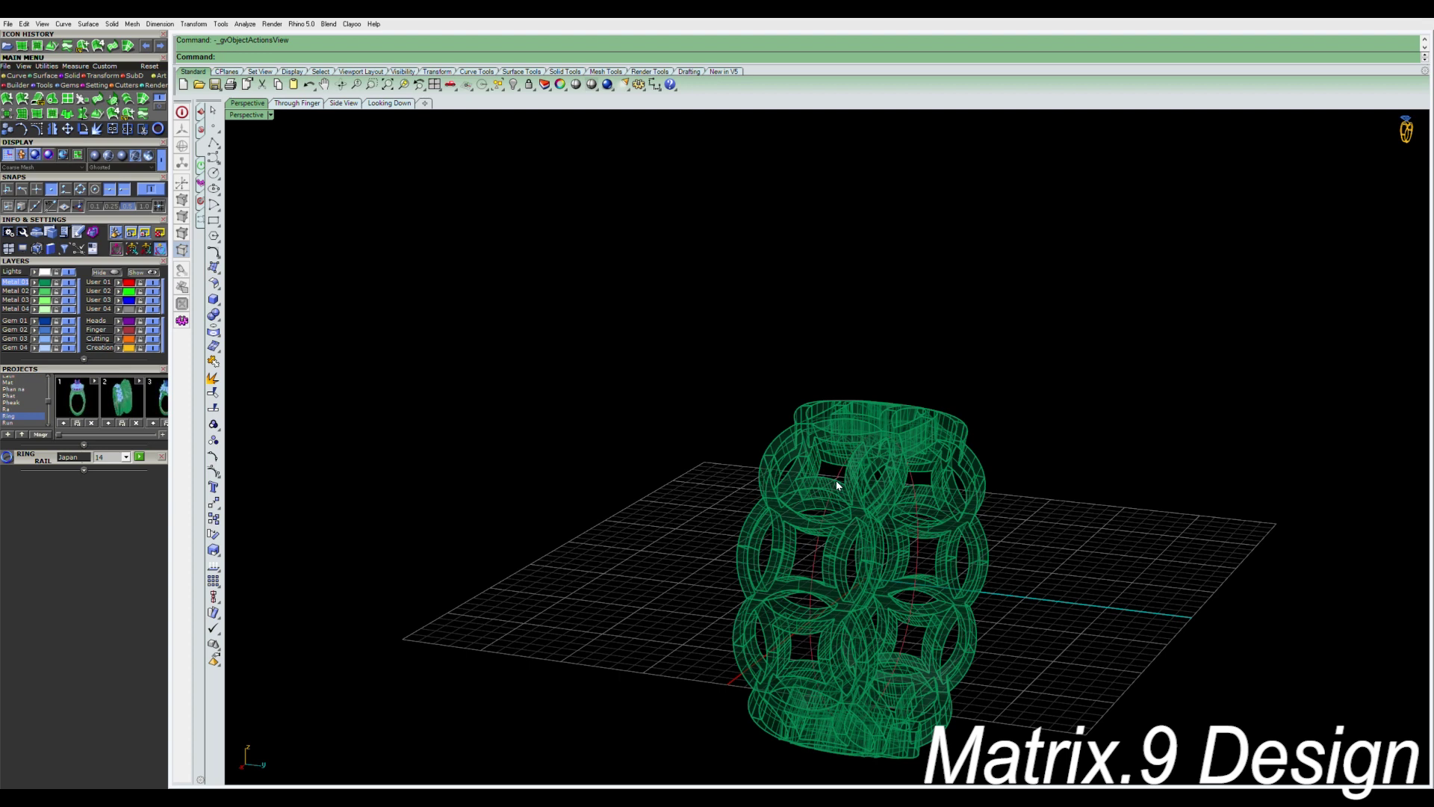
key("F5")
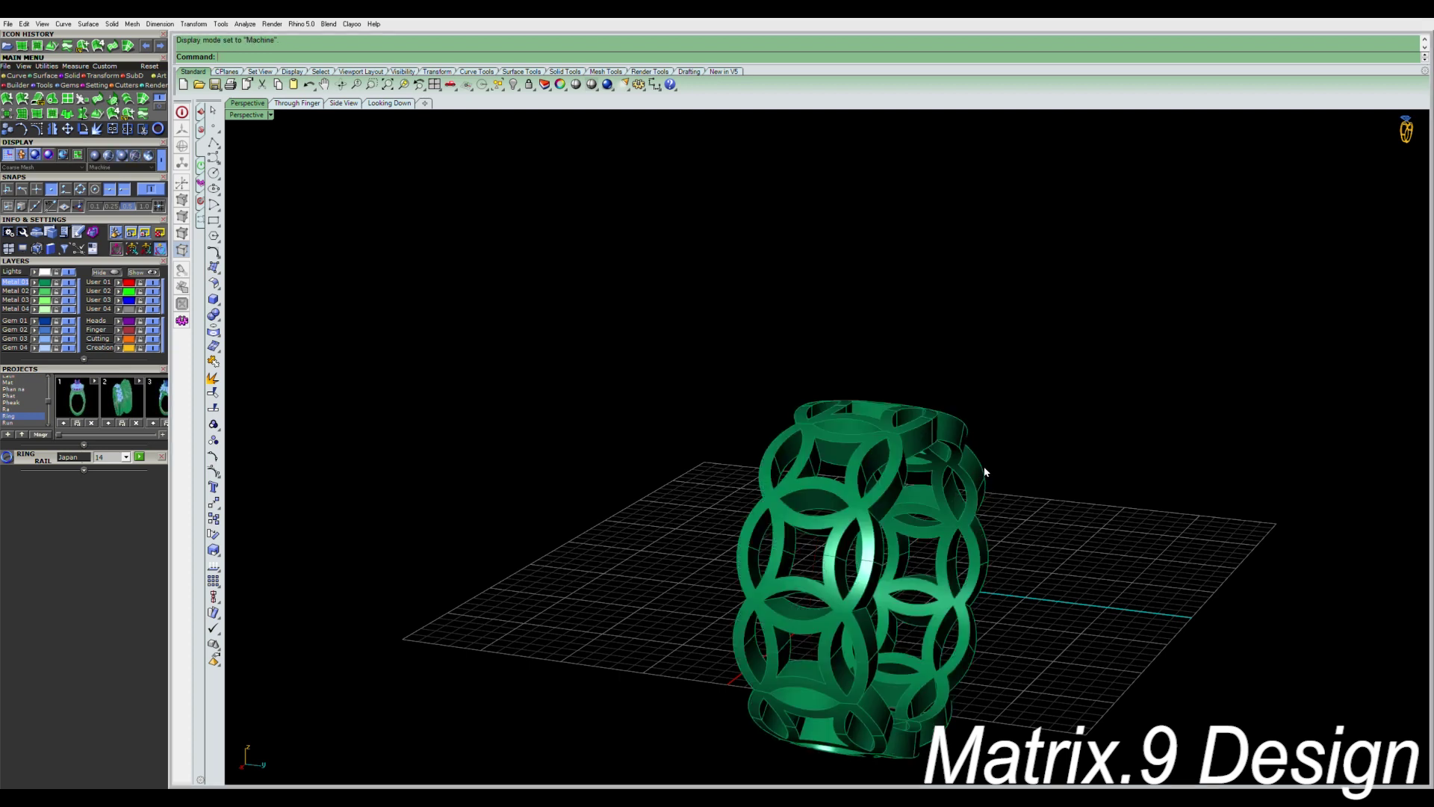
right_click_drag(994, 547, 708, 557)
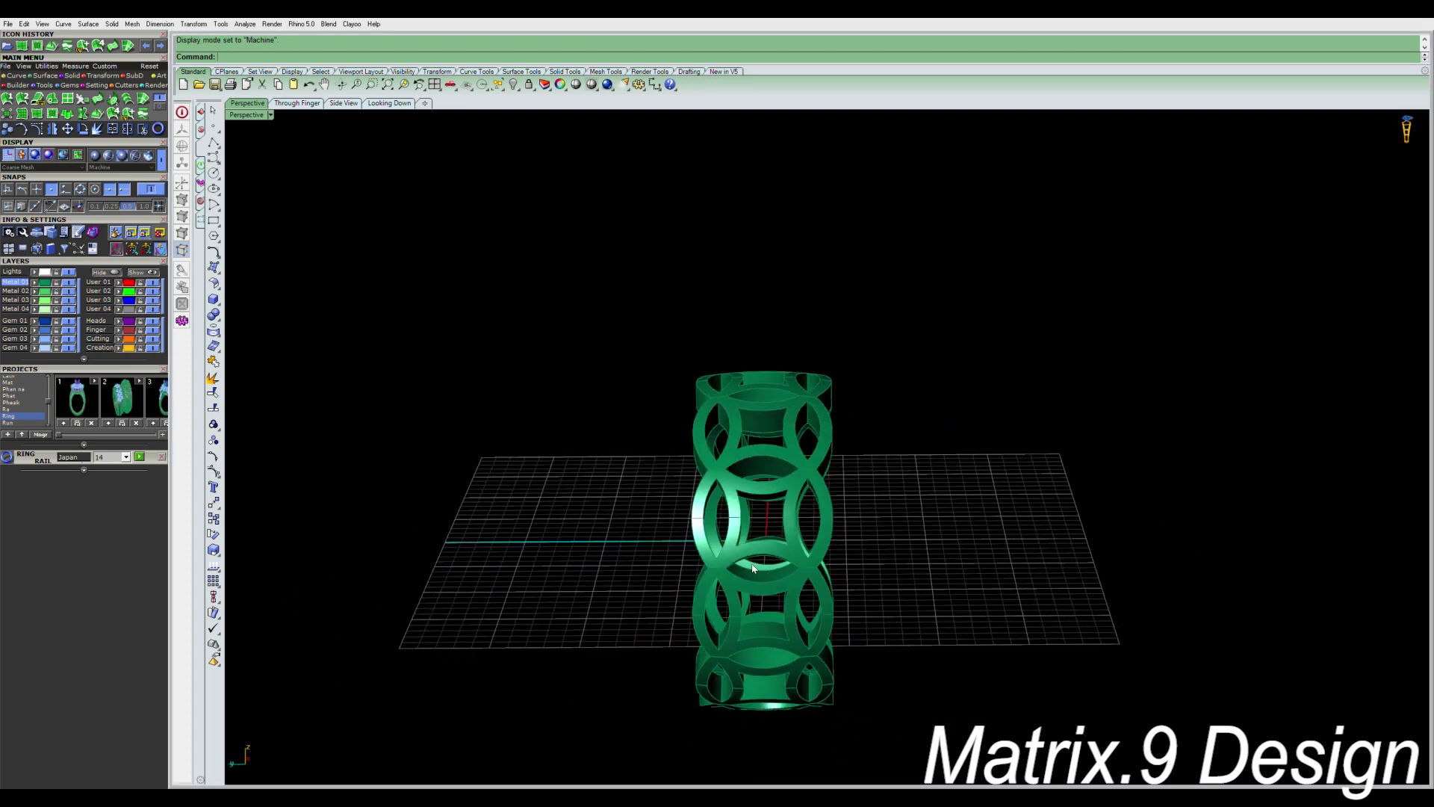